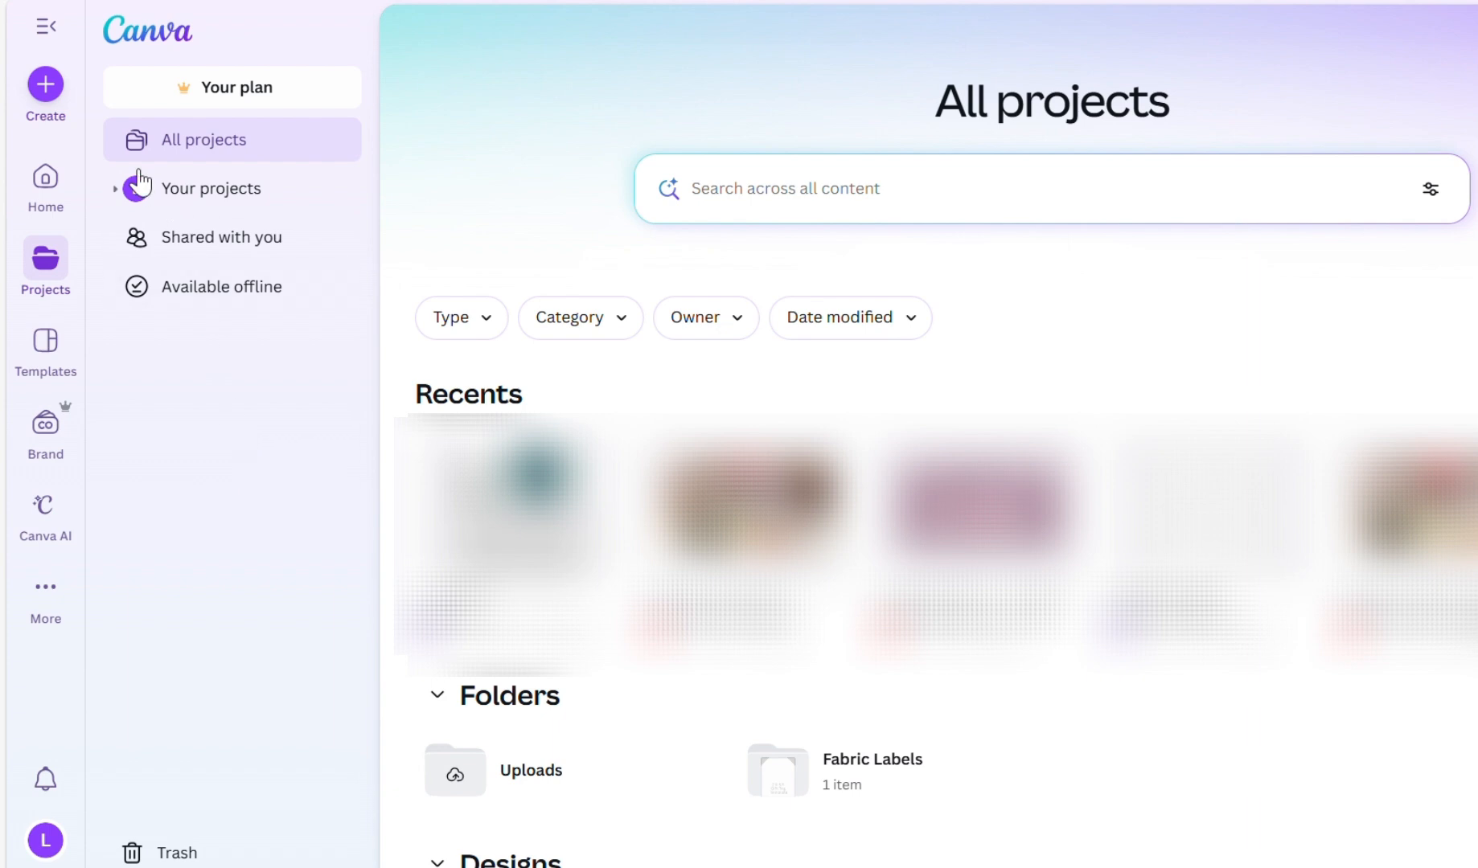
- Create a new custom-size design measuring 3.5 in wide by 7.75 in high
click(54, 93)
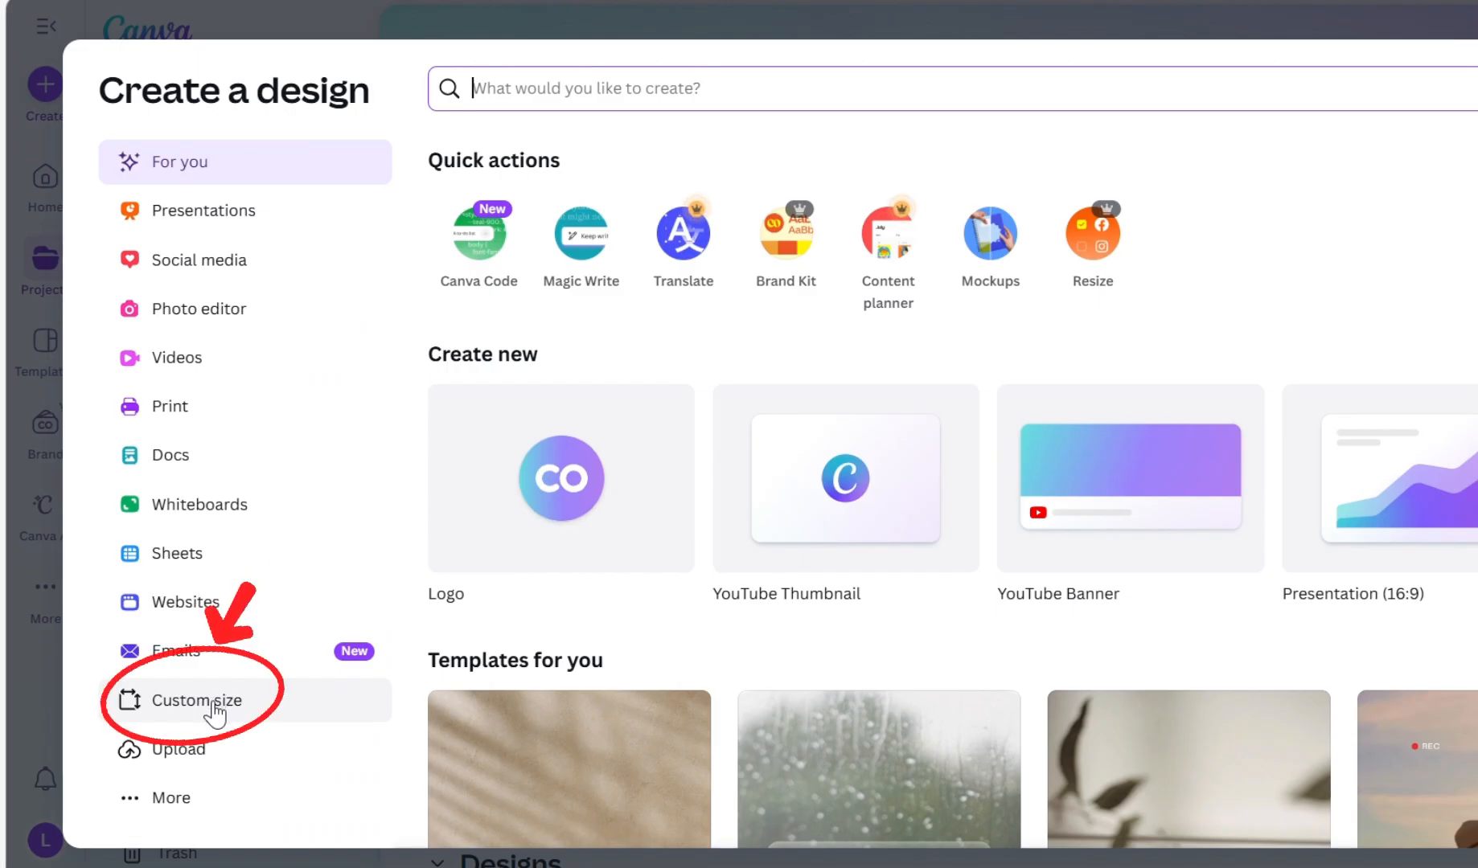
click(213, 703)
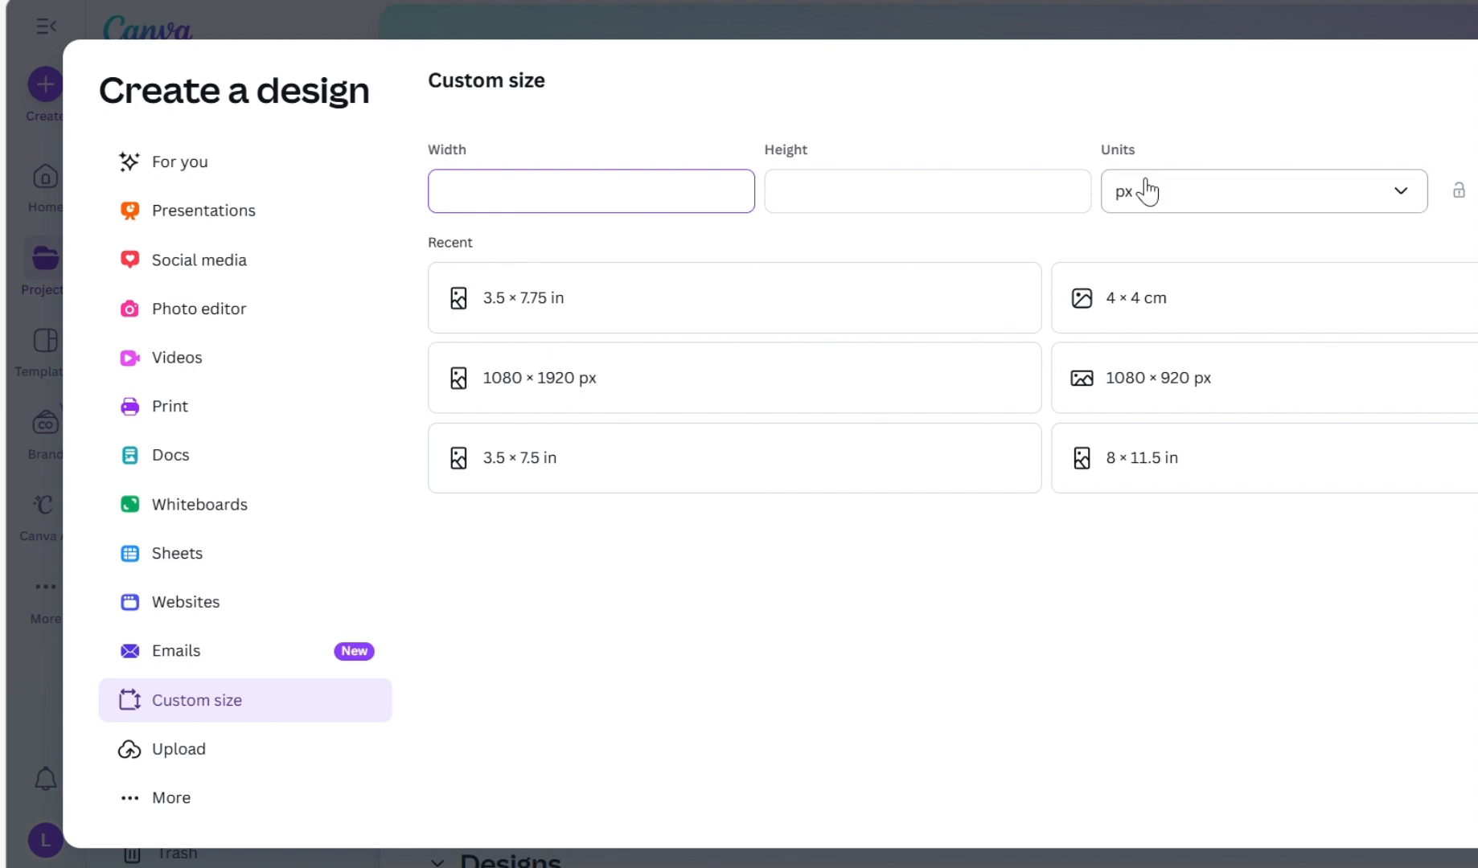
click(1187, 201)
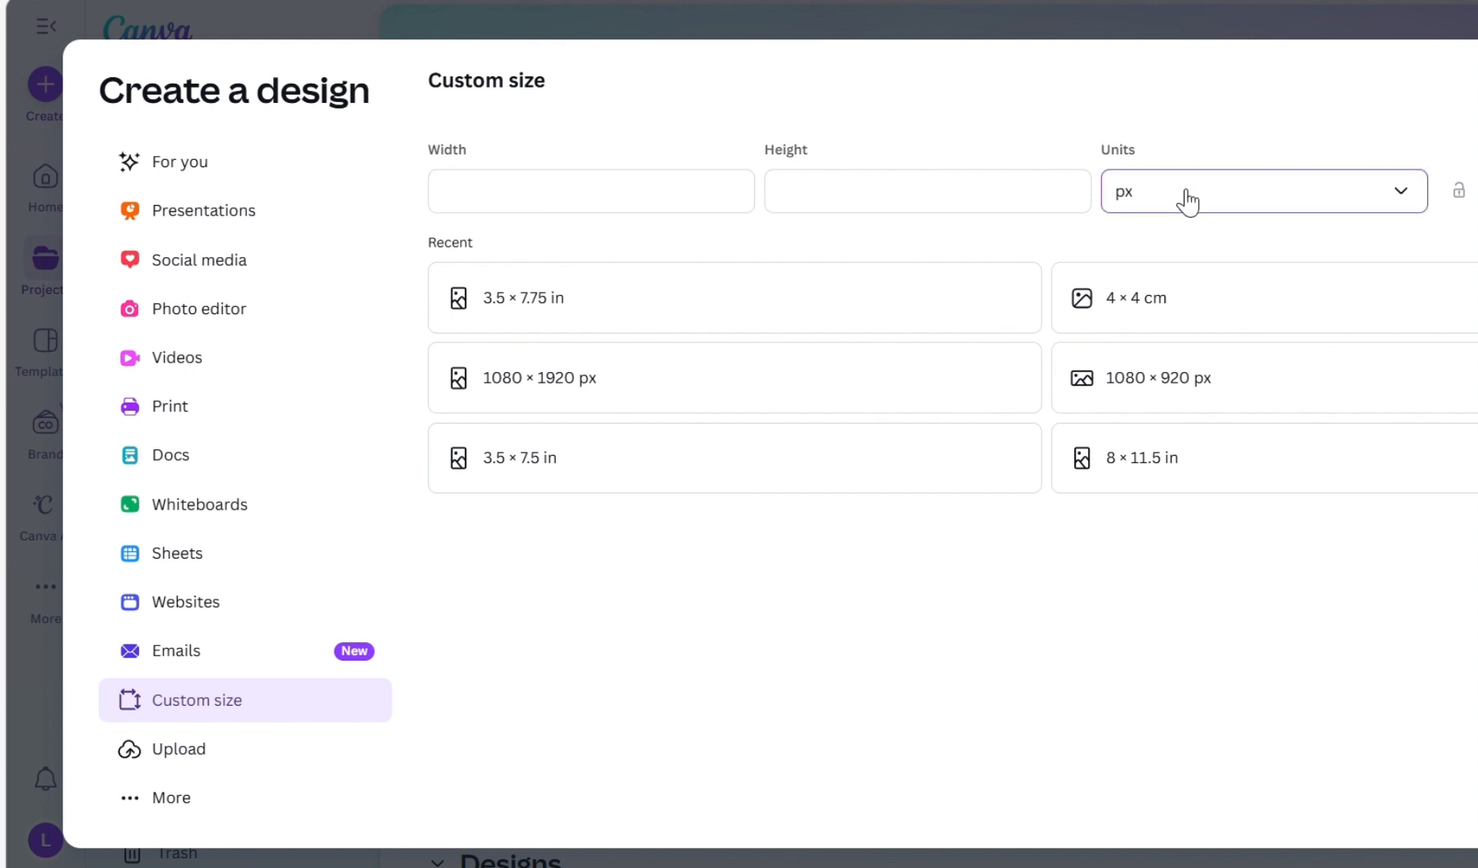
click(1187, 201)
click(1177, 297)
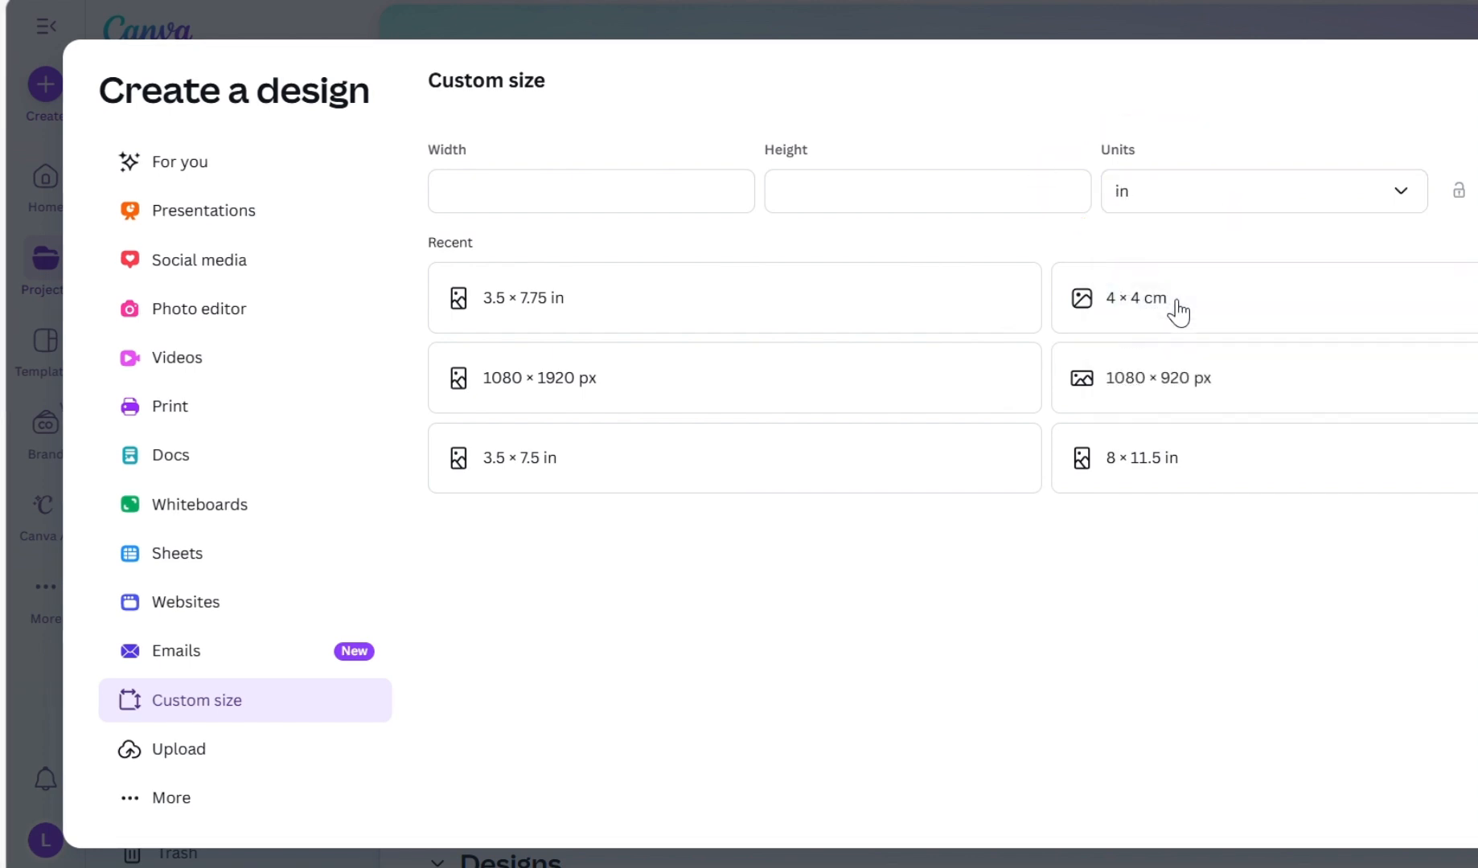
click(557, 194)
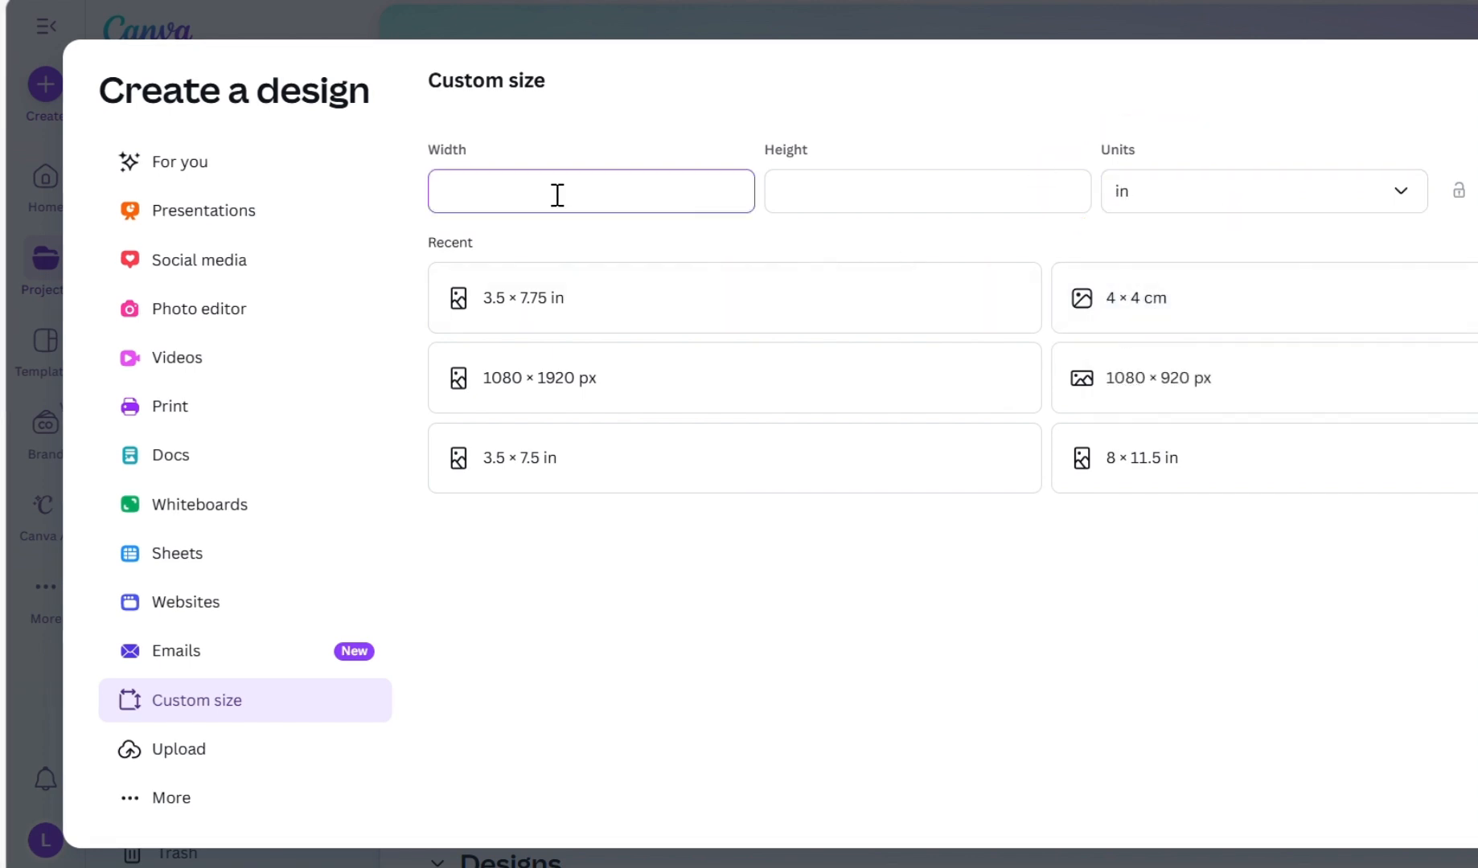
text(3.5)
key(Tab)
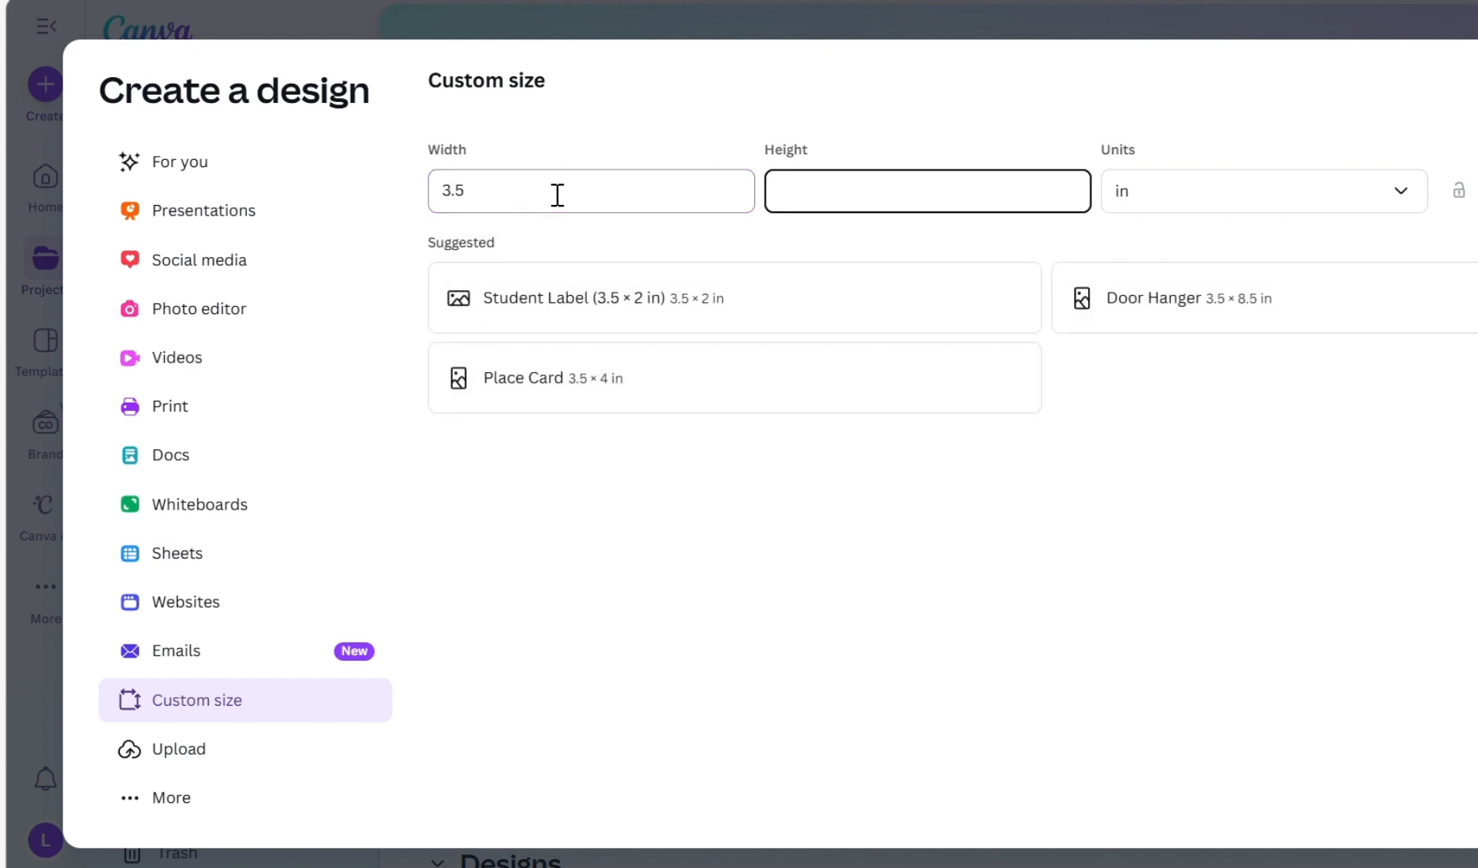
text(7.75)
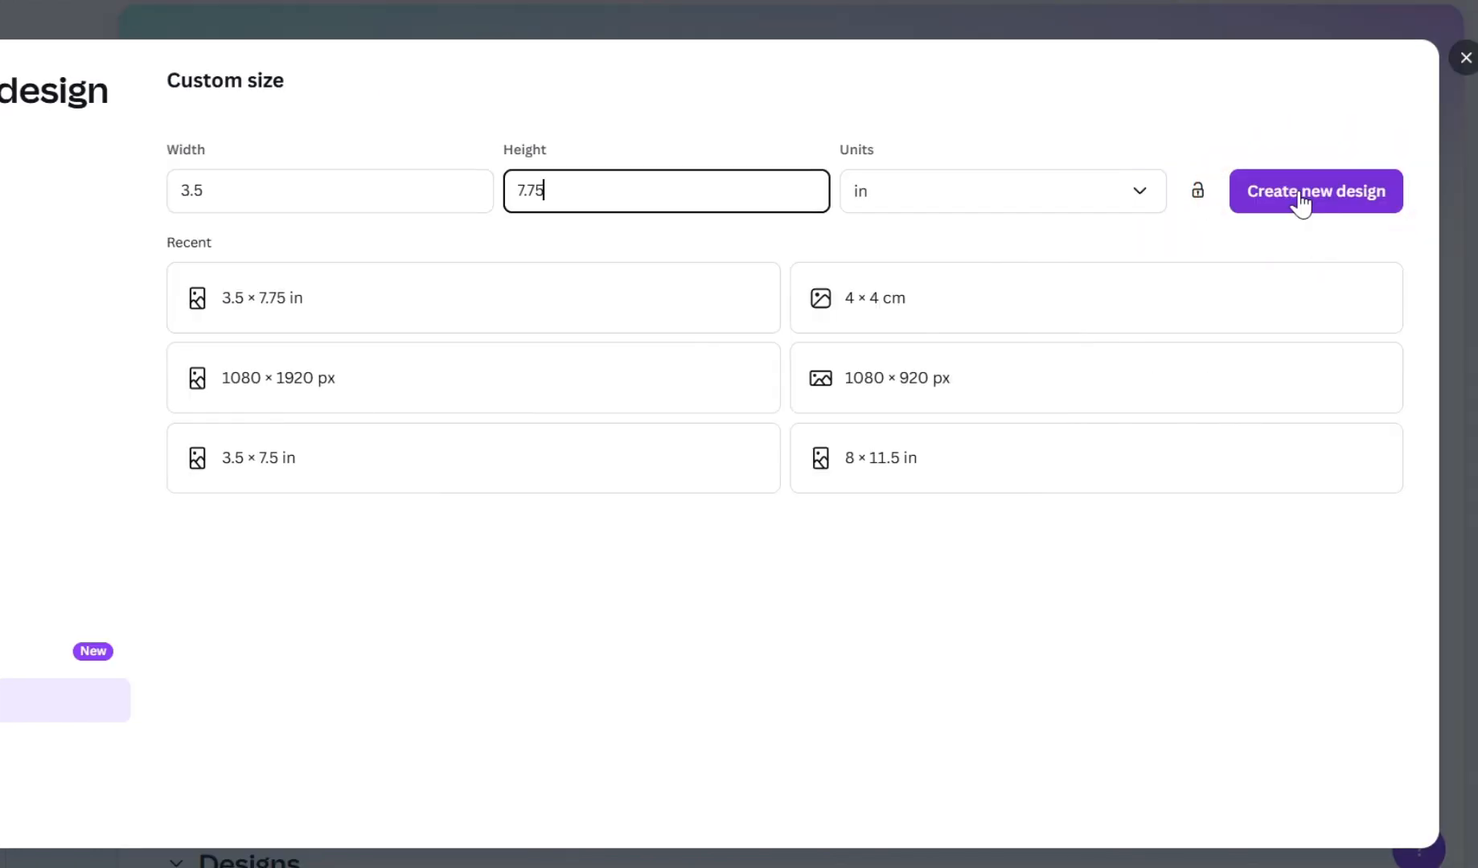
click(1300, 201)
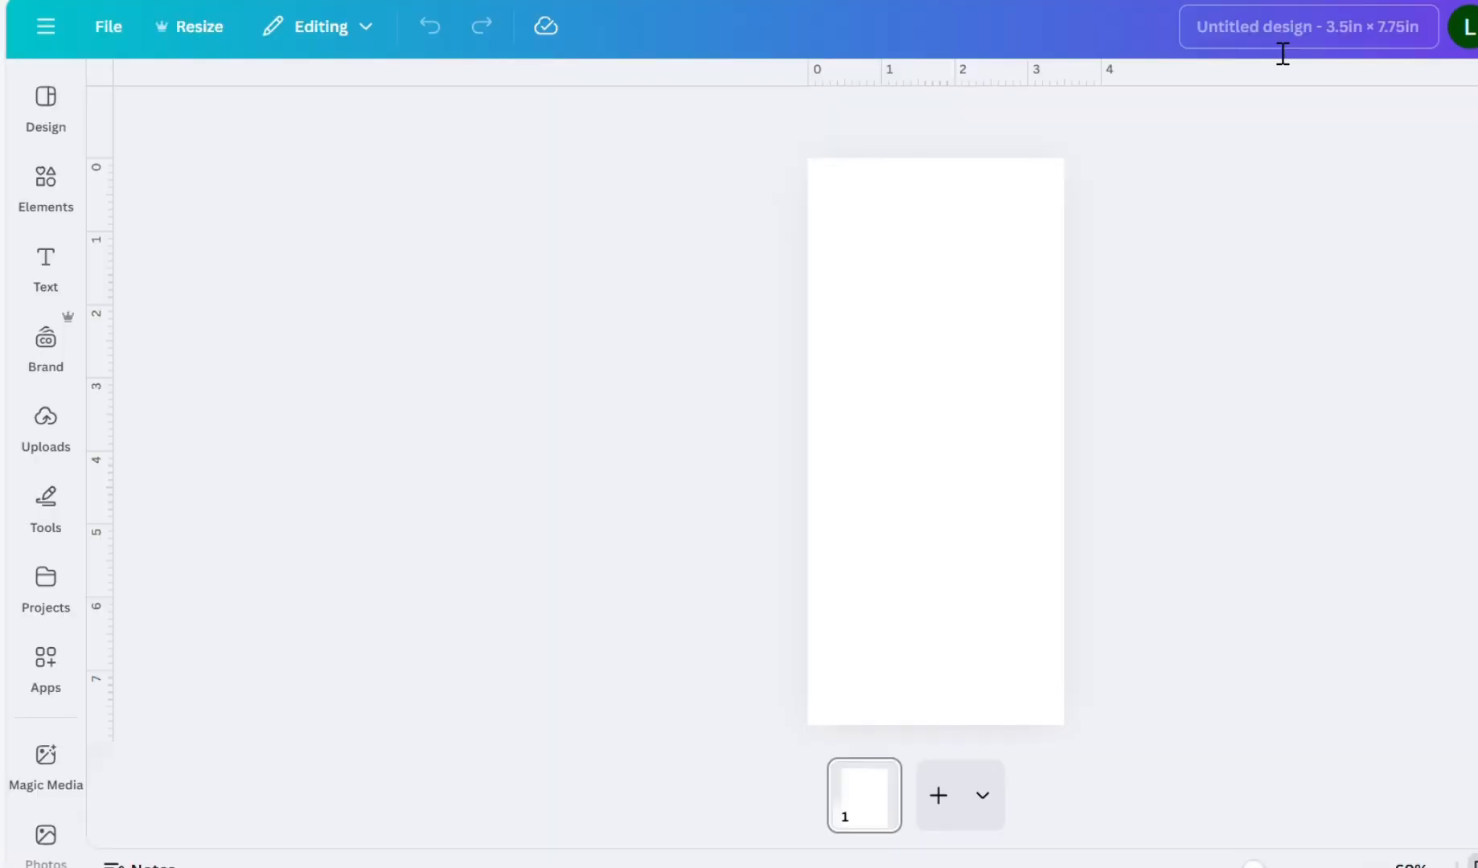
- Rename the untitled design as PACKAGING SLEEVE
click(1281, 37)
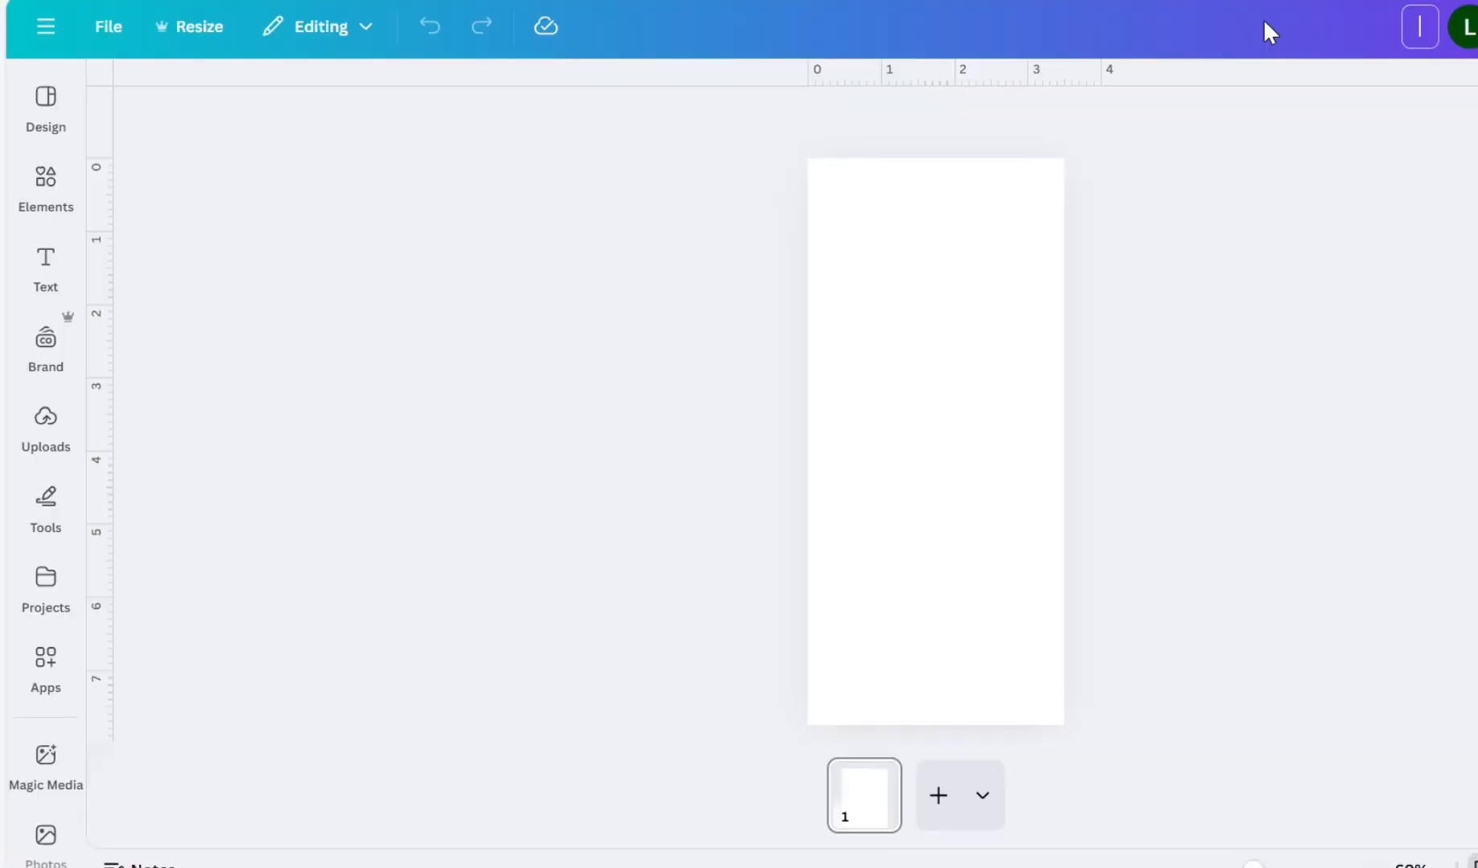
text(P)
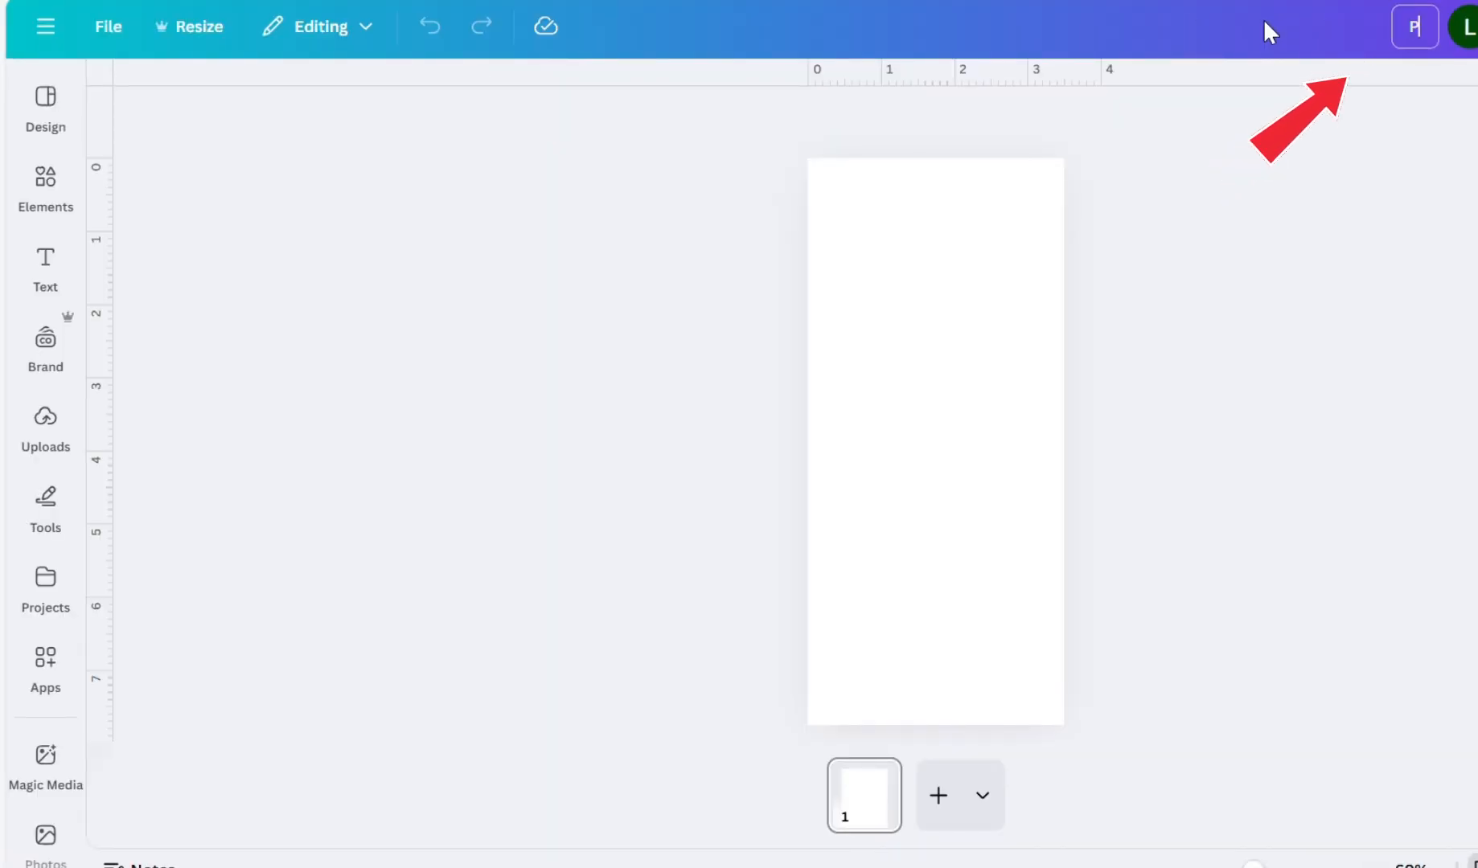
text(ACKAGING)
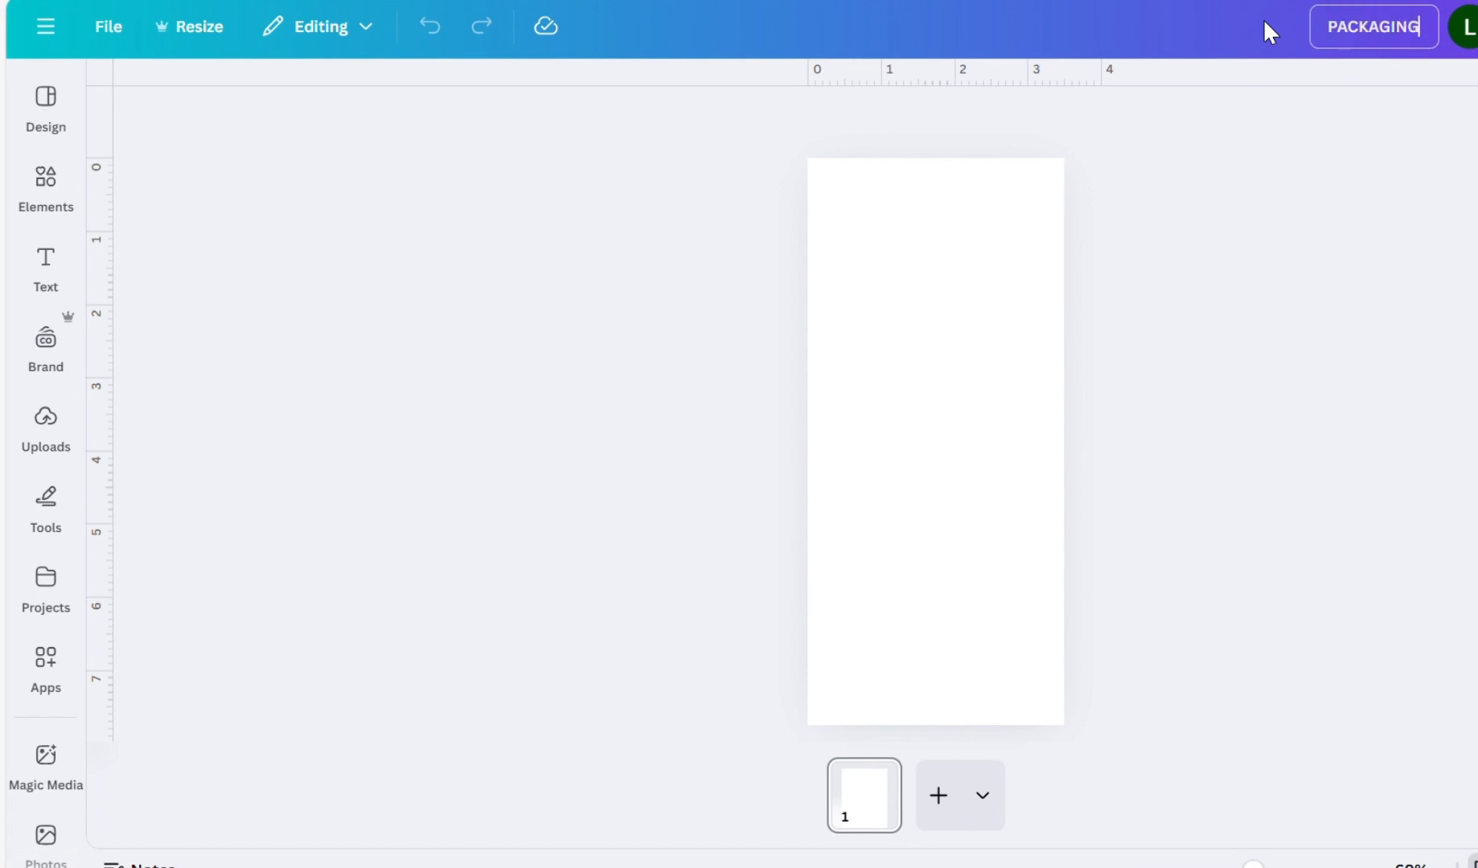
text( SLEEVE)
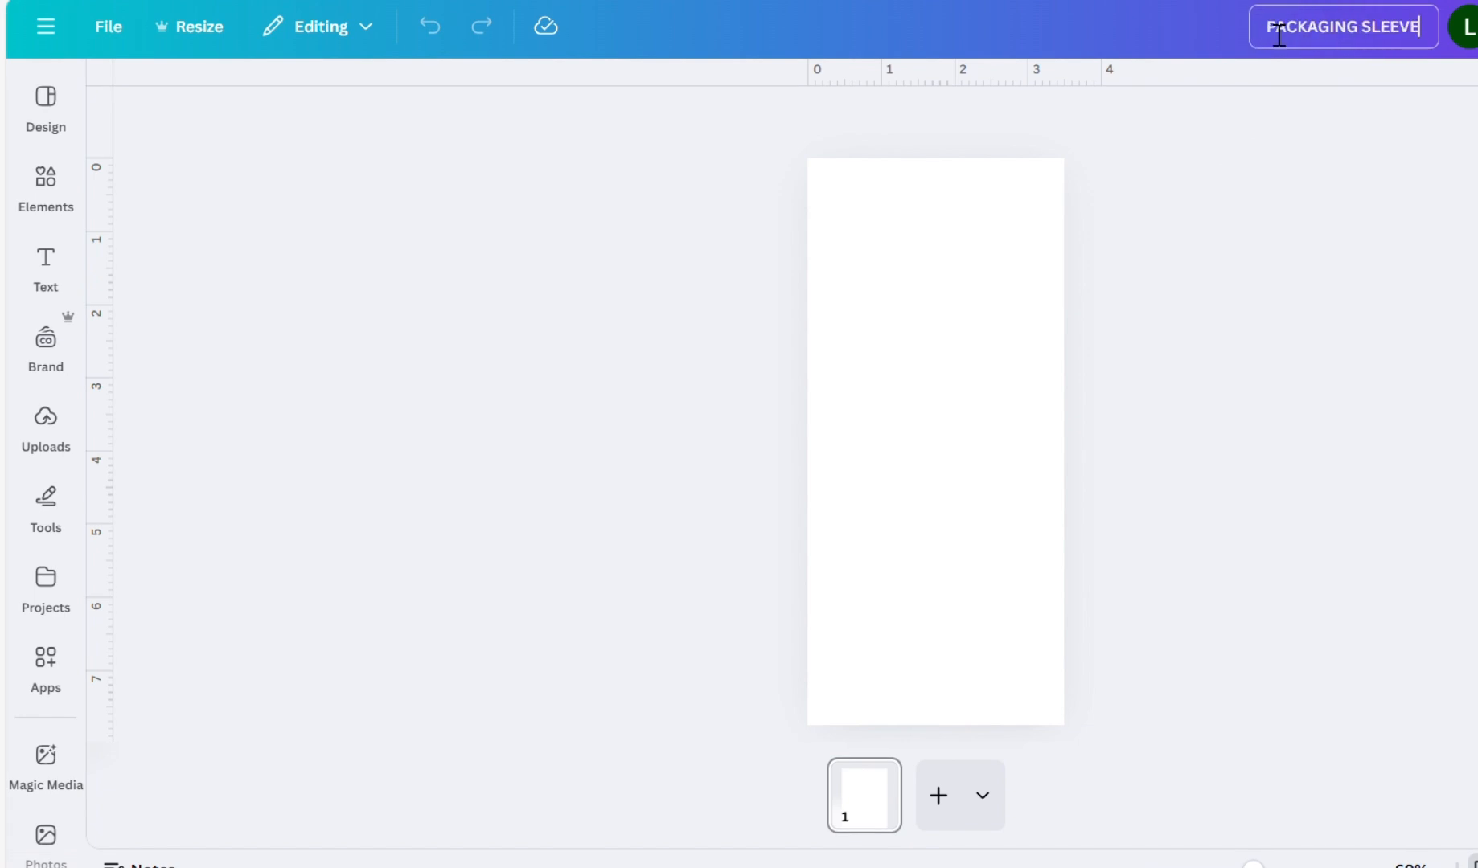
click(1200, 358)
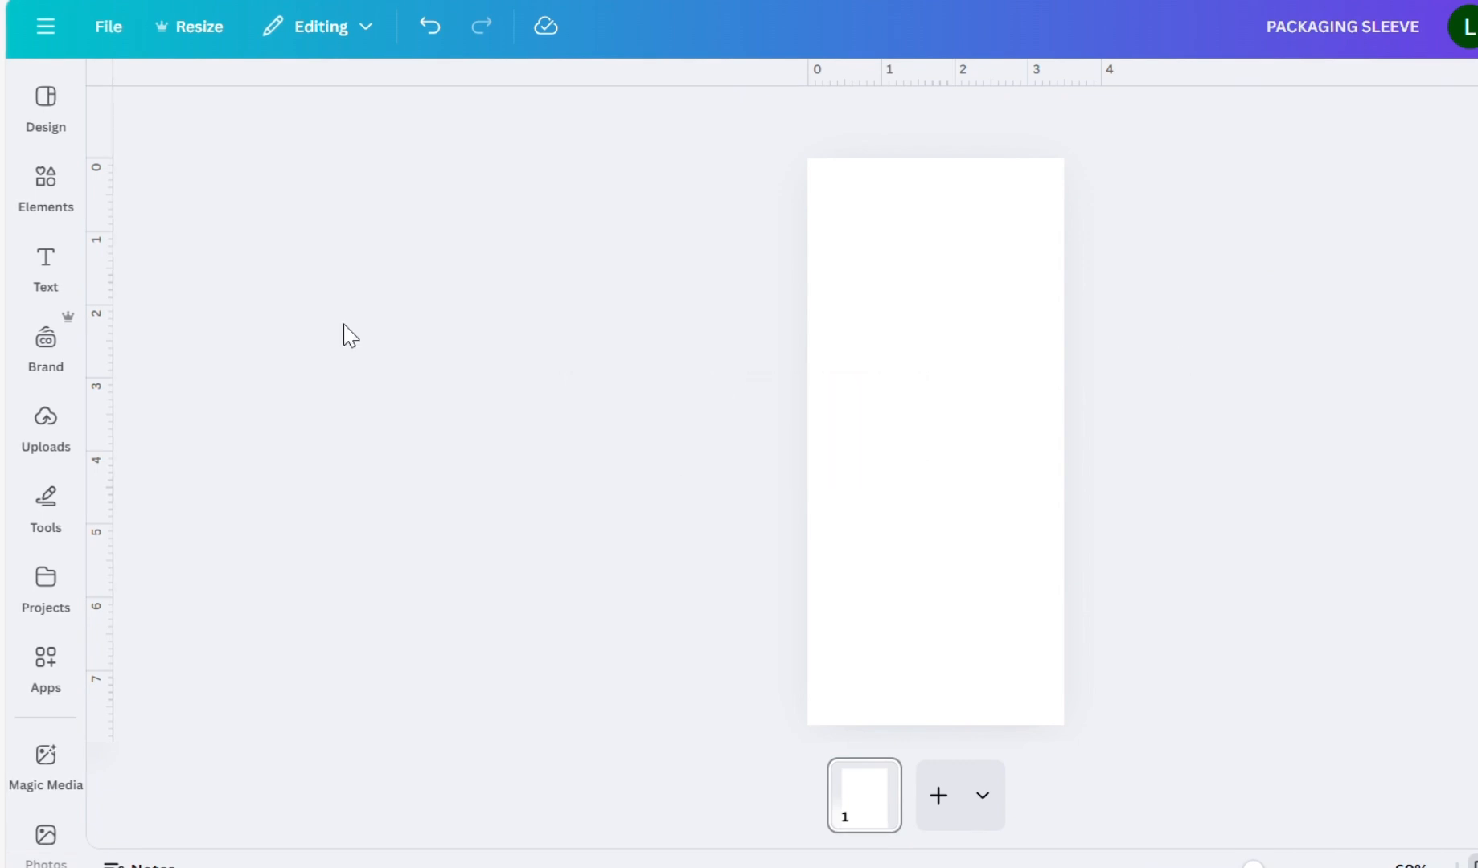
- Add a solid straight line from the shapes library and stretch it horizontally across the full page width
click(50, 193)
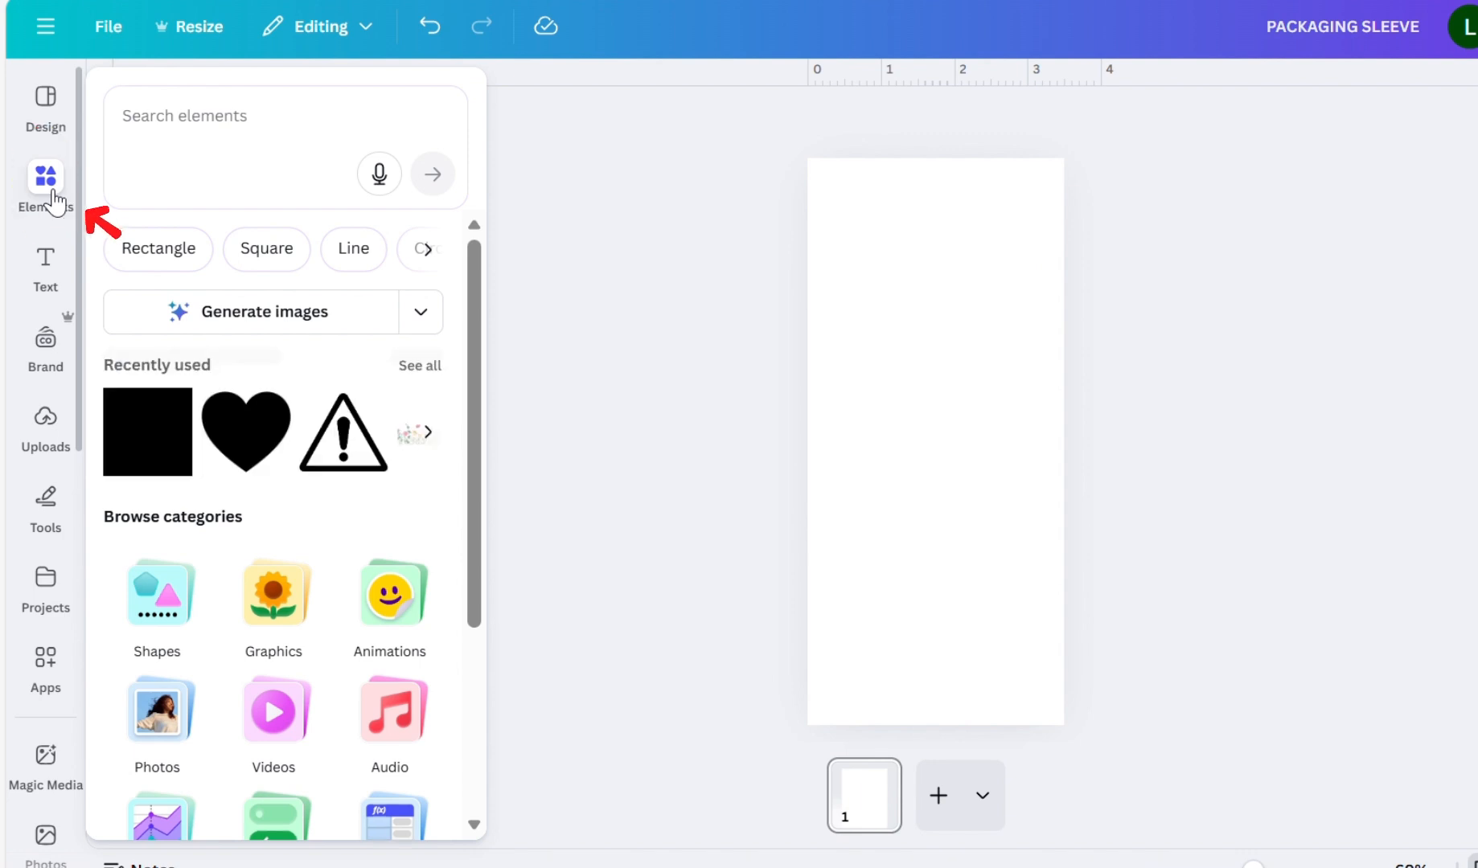
click(157, 609)
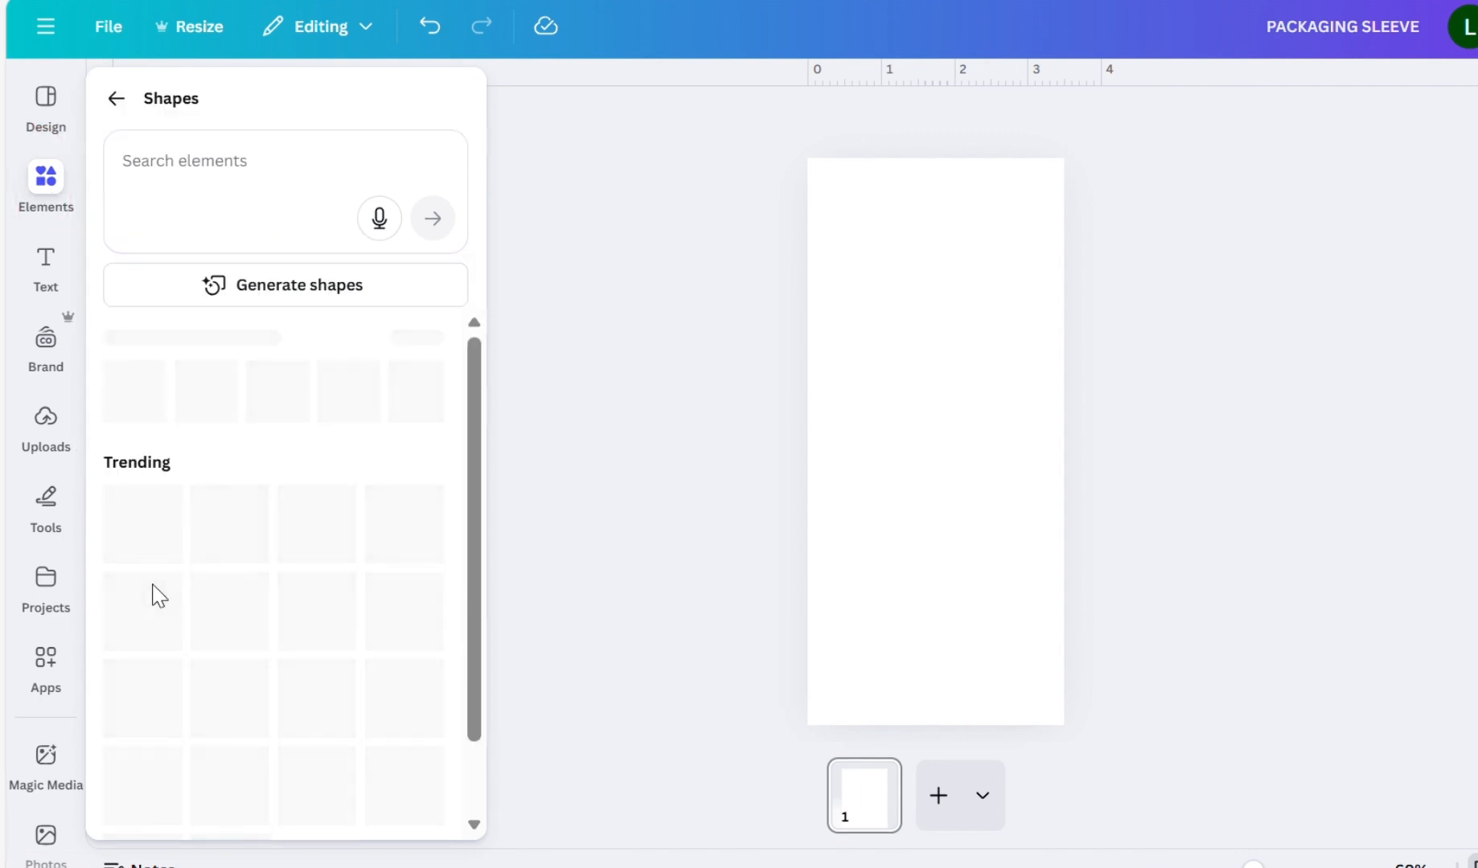
click(134, 516)
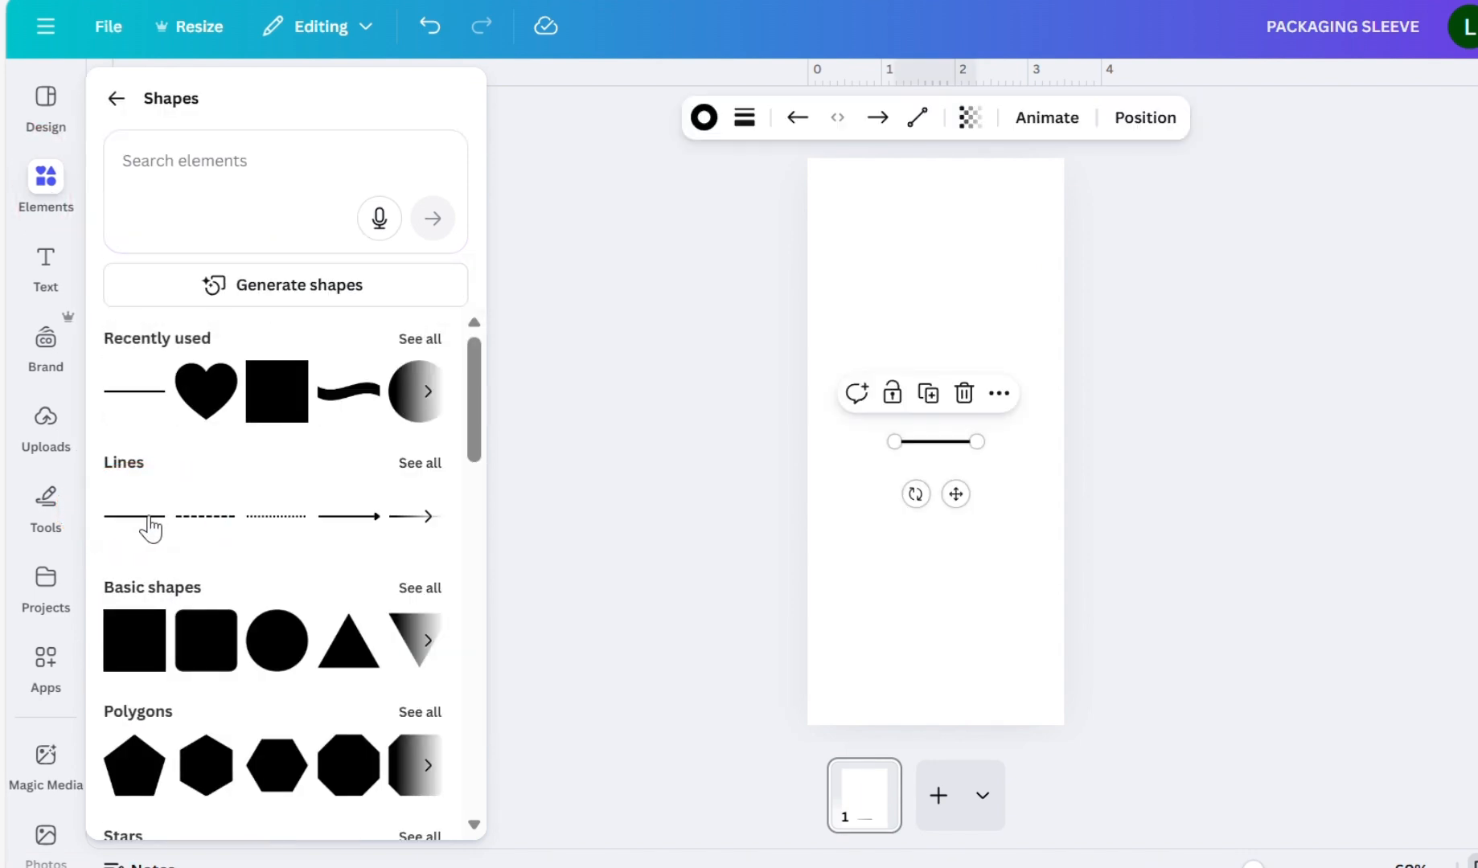
click(872, 573)
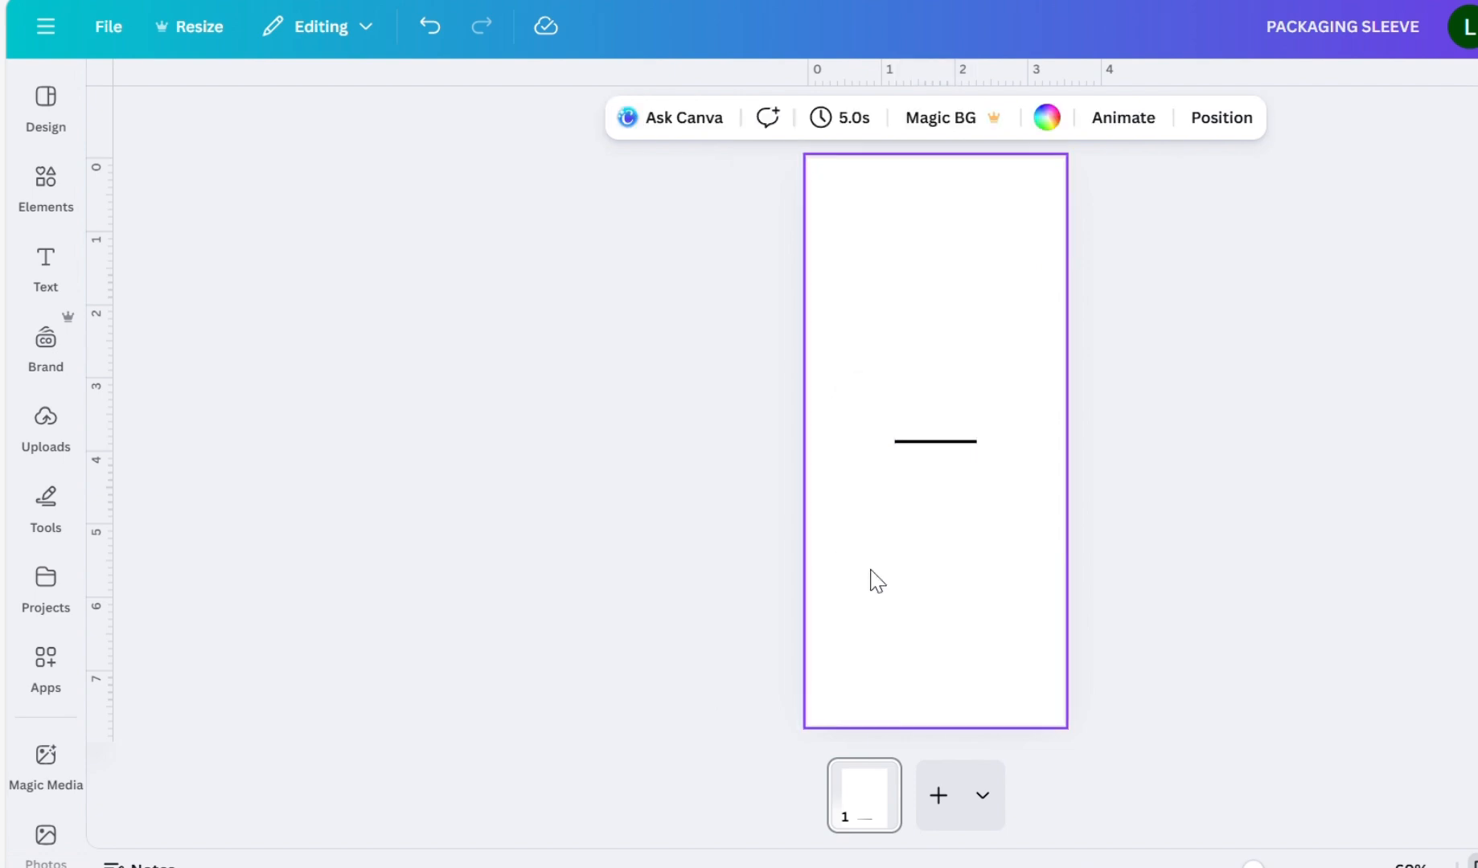
click(911, 454)
drag(907, 461, 822, 462)
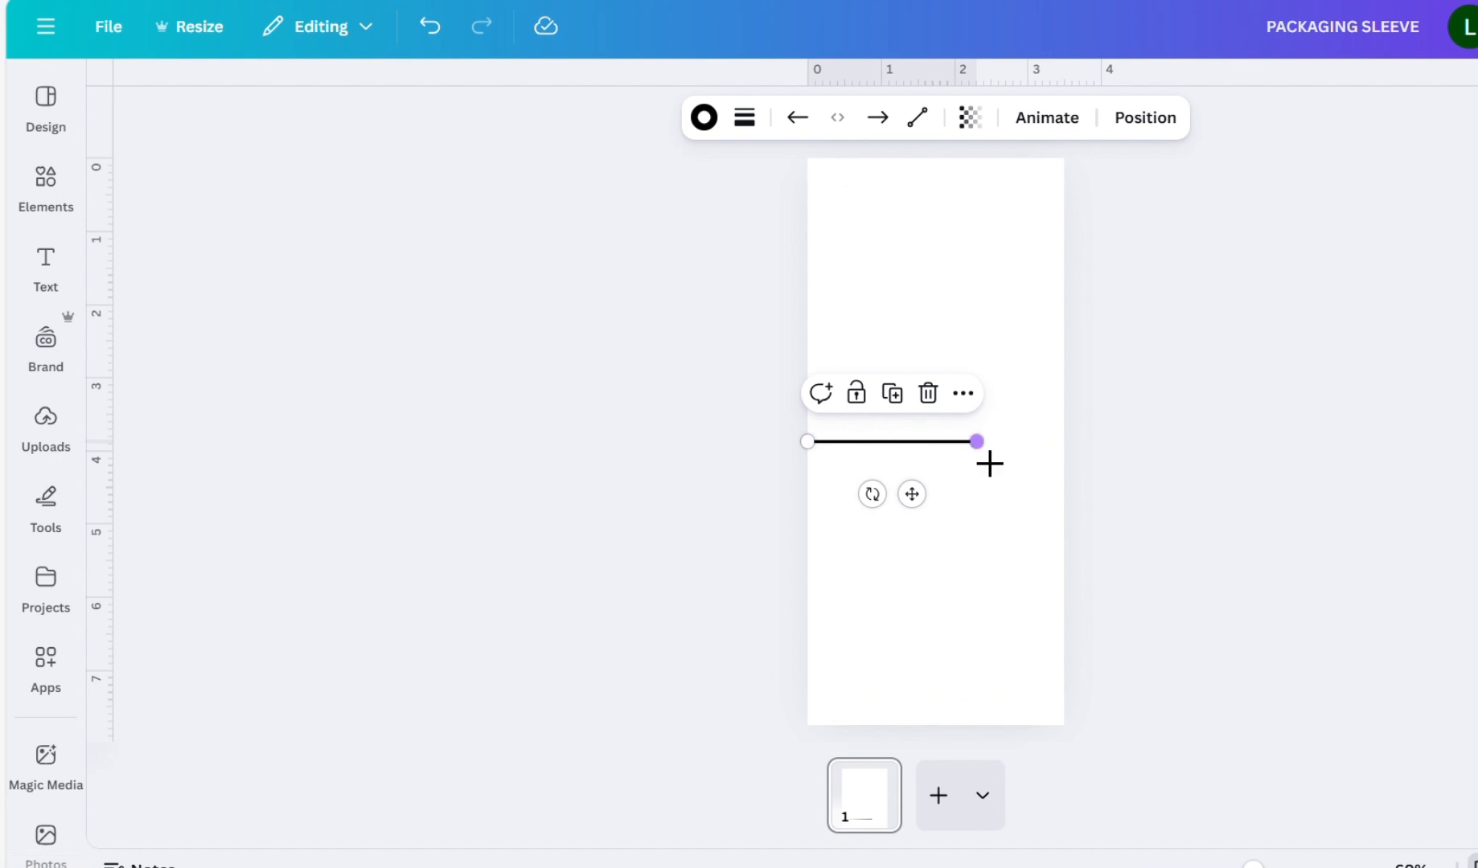
drag(989, 461, 1079, 457)
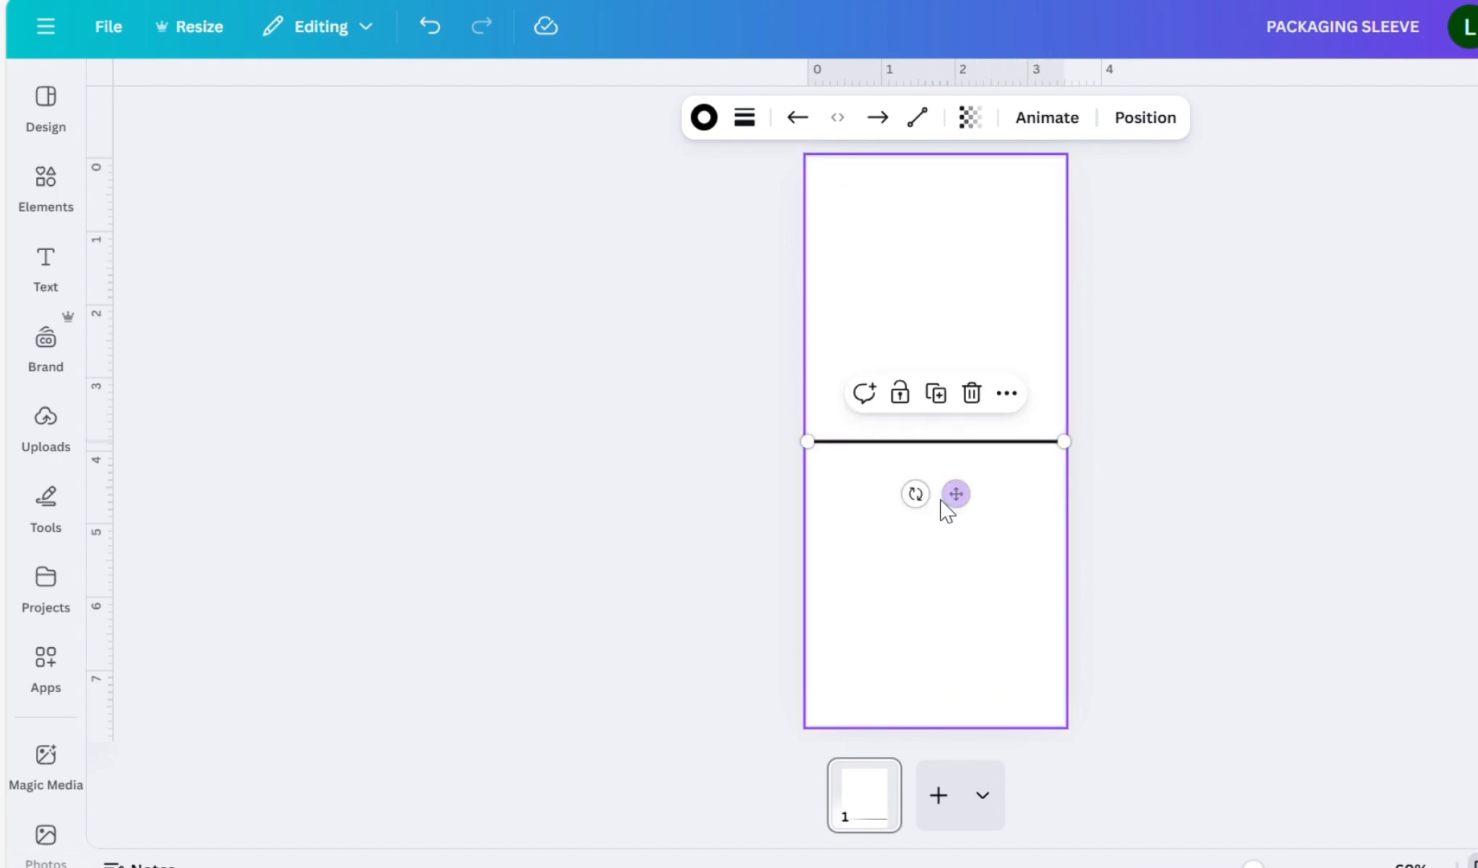
- Set the horizontal line's stroke weight to 1
click(940, 460)
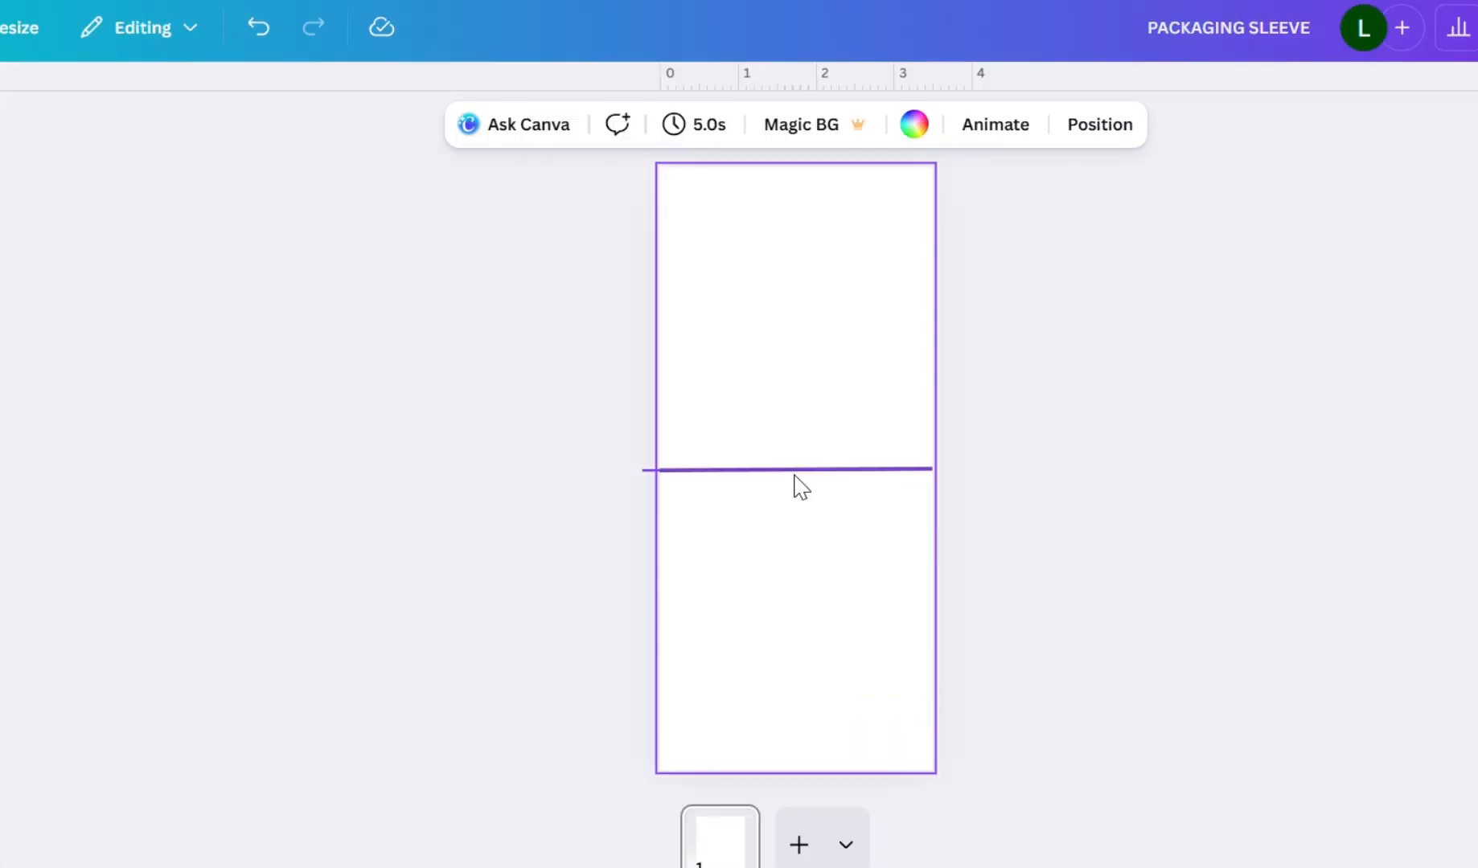
click(794, 474)
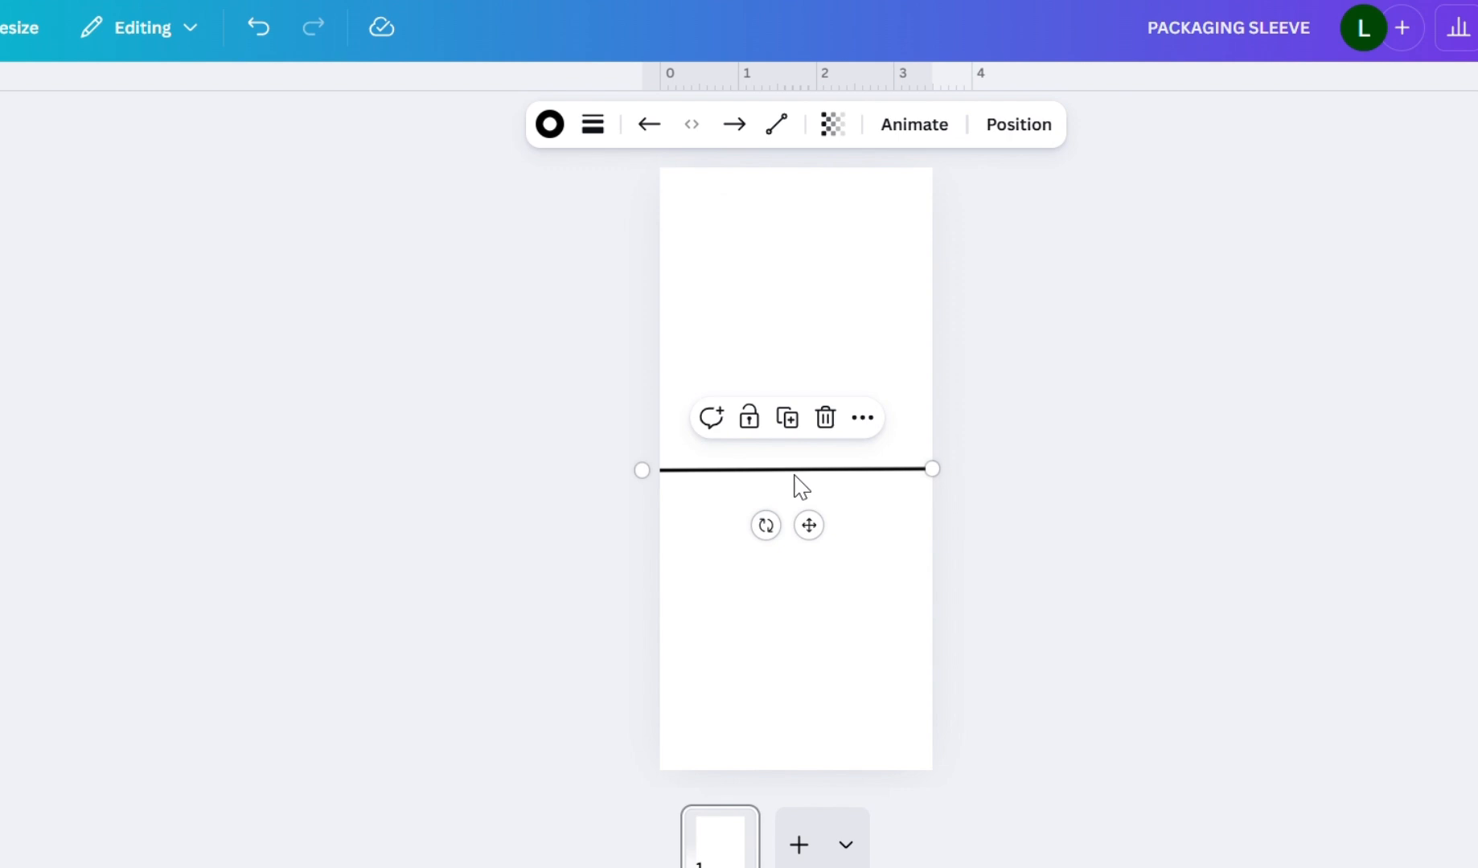
click(595, 127)
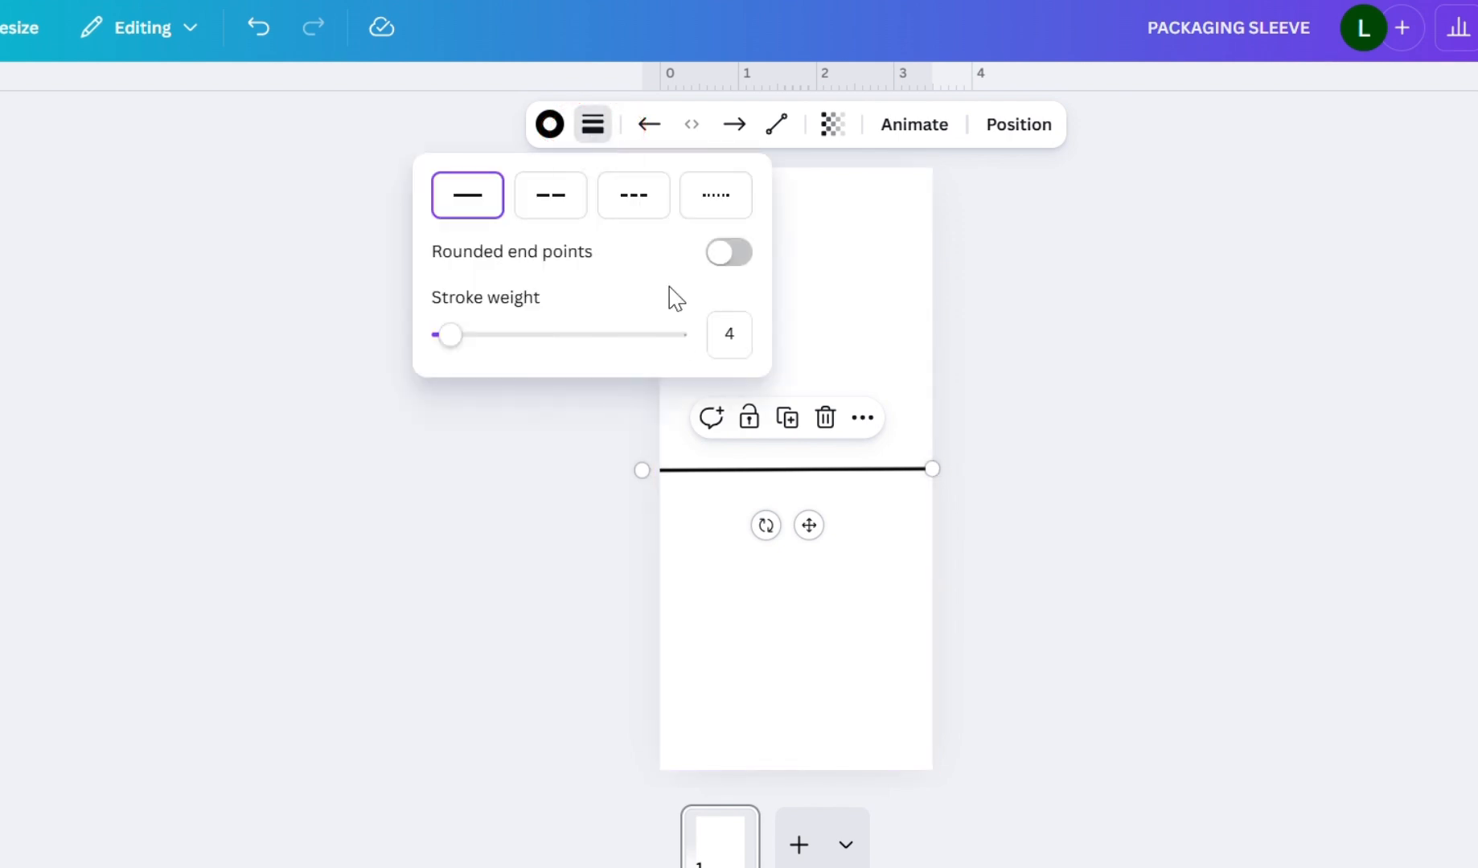
click(745, 350)
text(1)
click(786, 489)
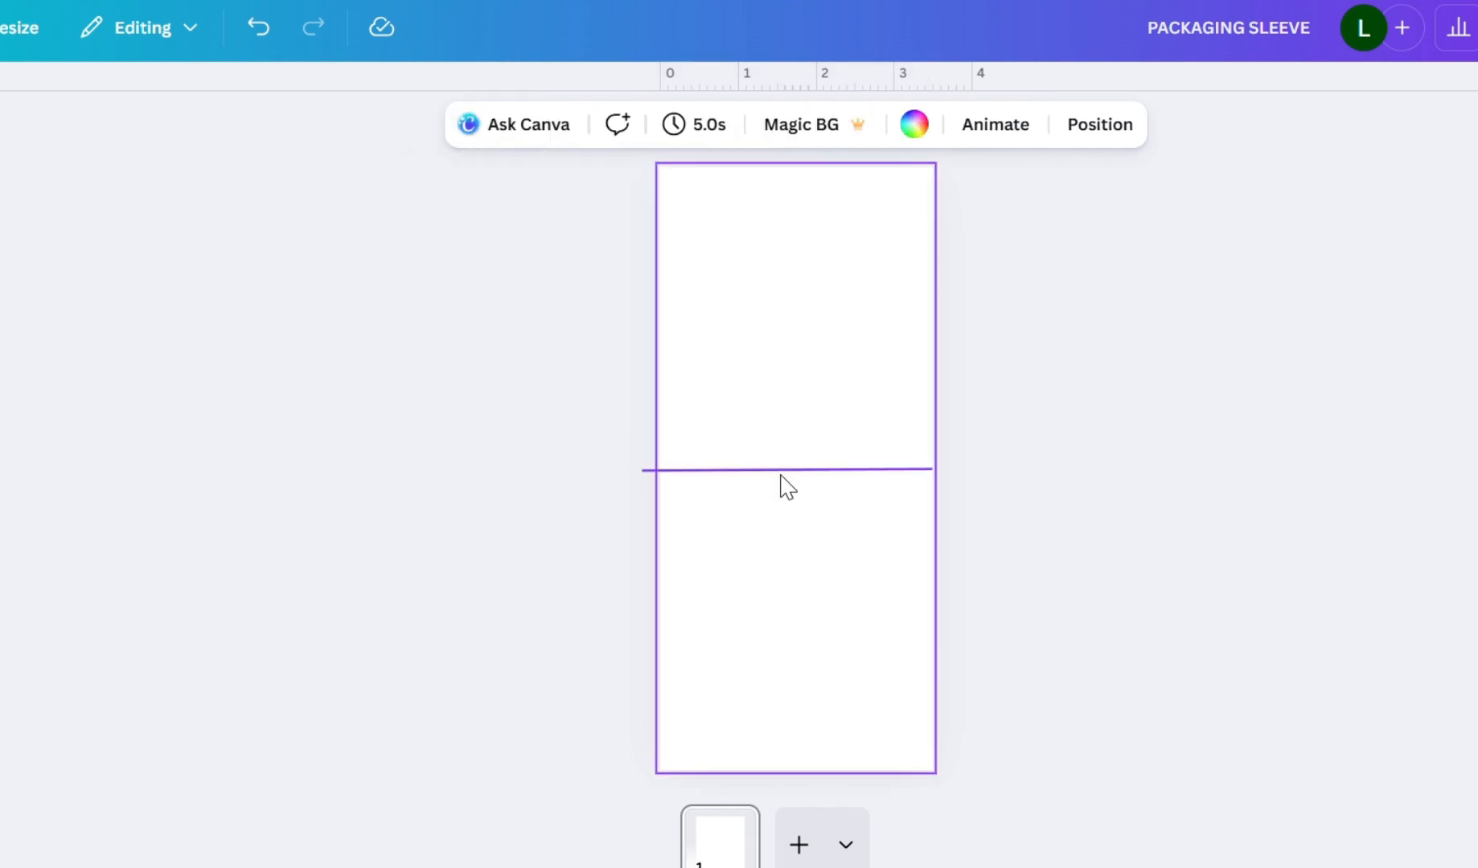
- Move the line near the page's upper edge and set its Start Y and End Y to 0.75 in
drag(783, 484, 804, 187)
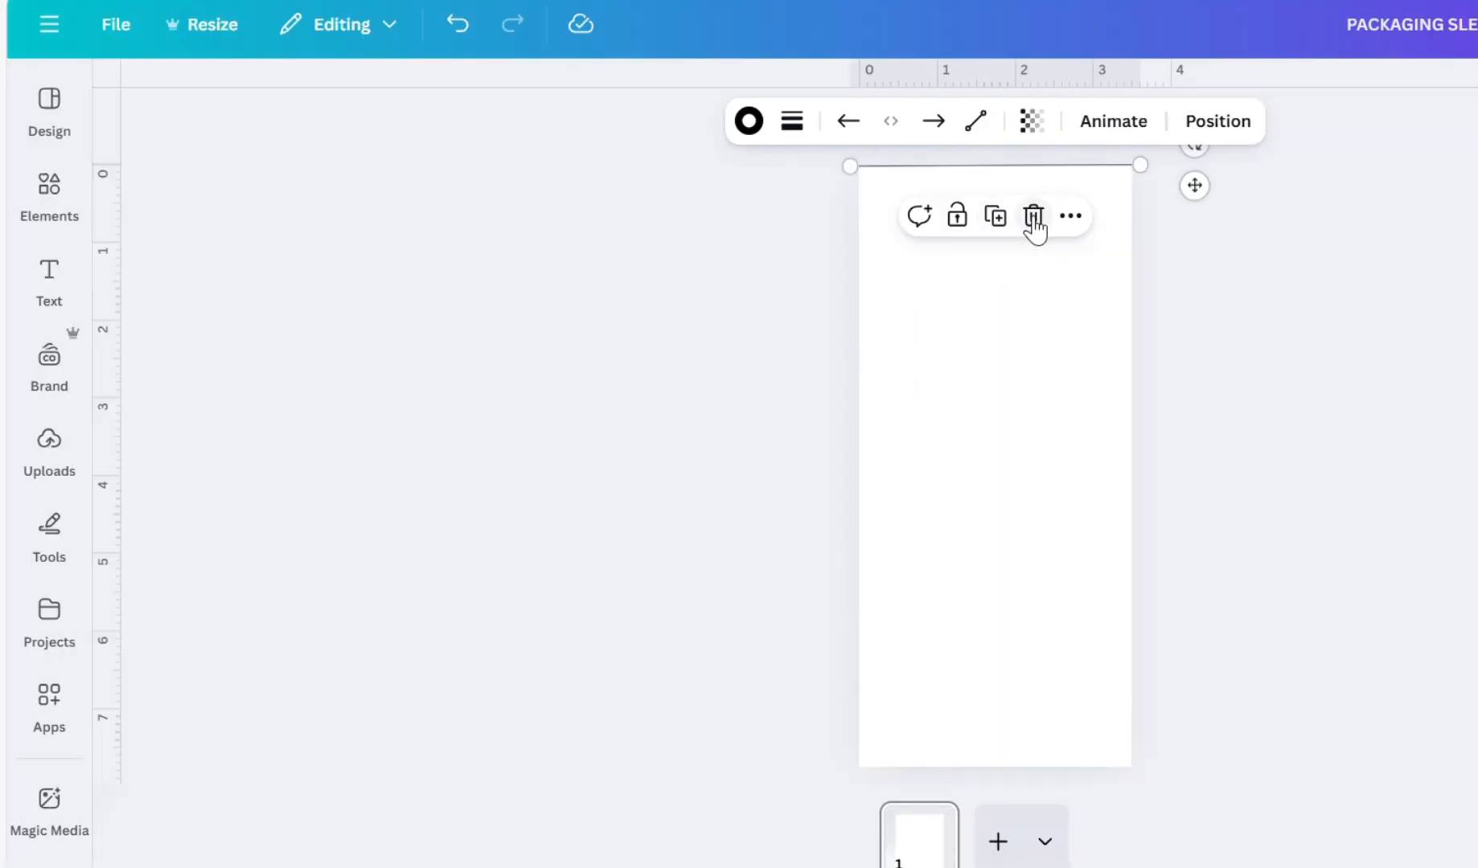
click(1218, 132)
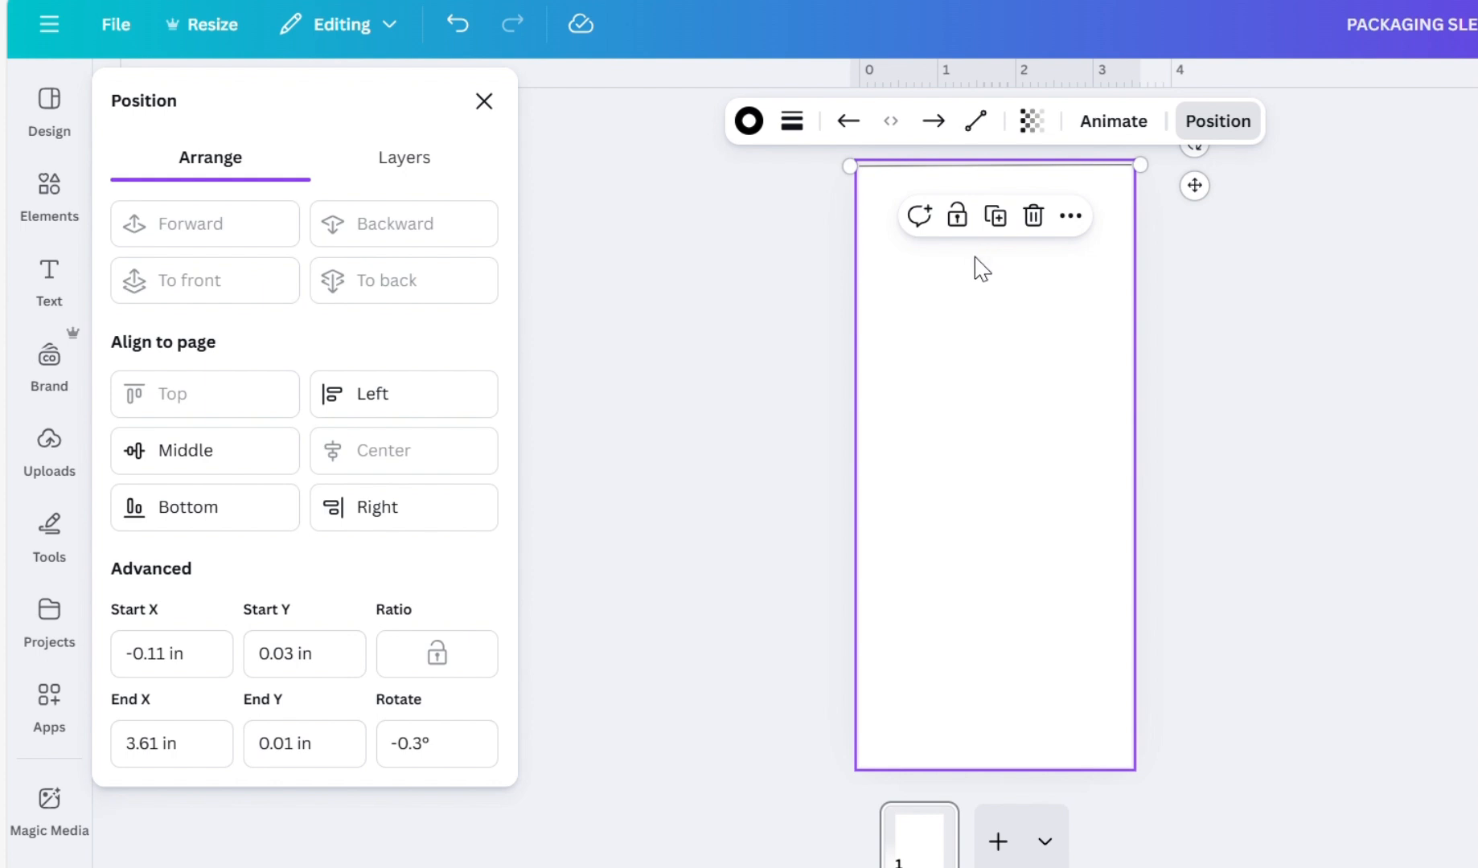
click(310, 663)
key(BackSpace)
key(BackSpace)
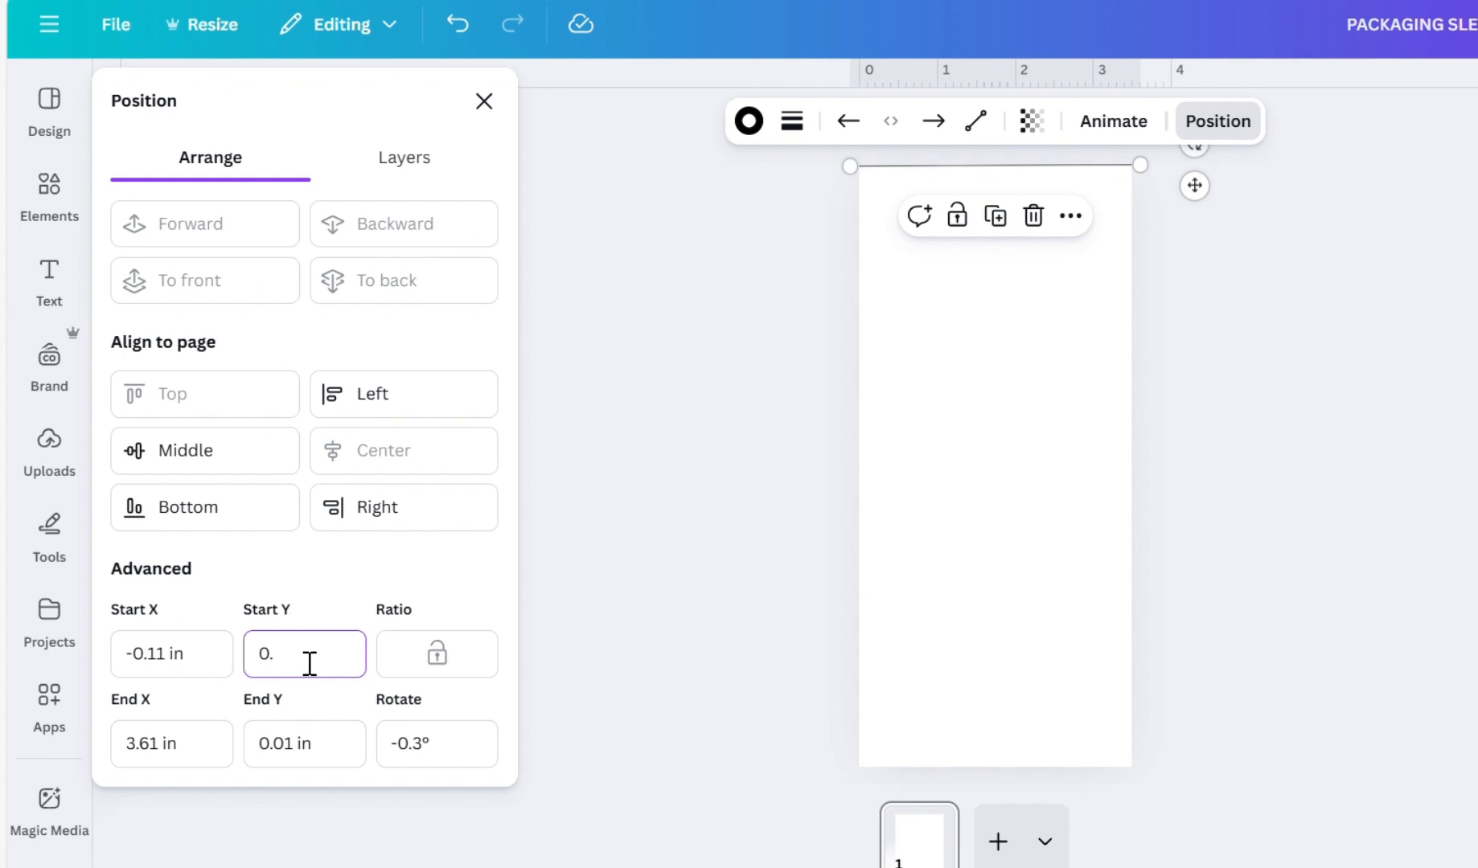
text(75)
click(308, 747)
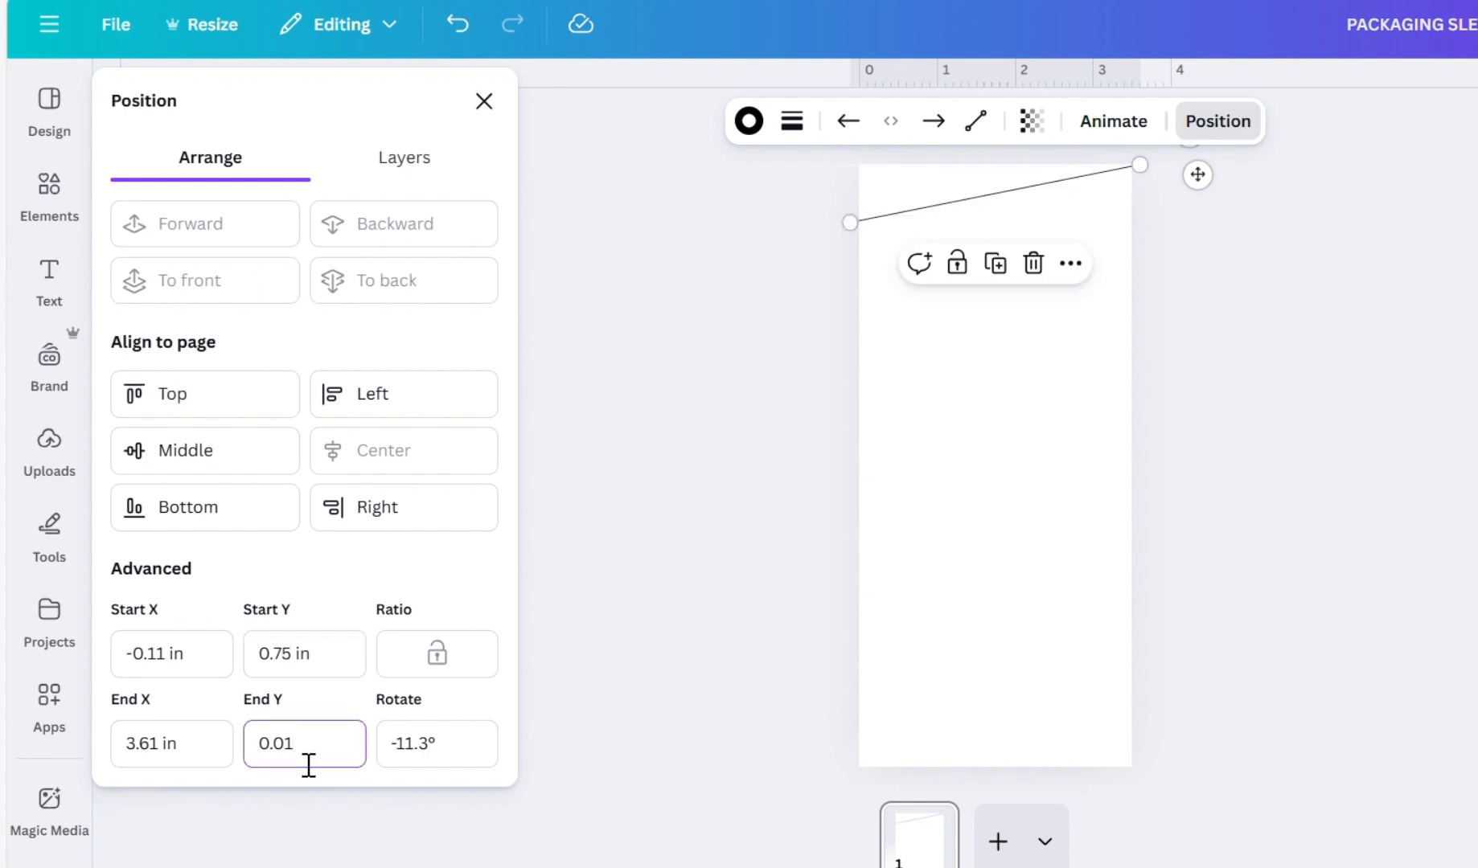
text(75)
key(Return)
key(Escape)
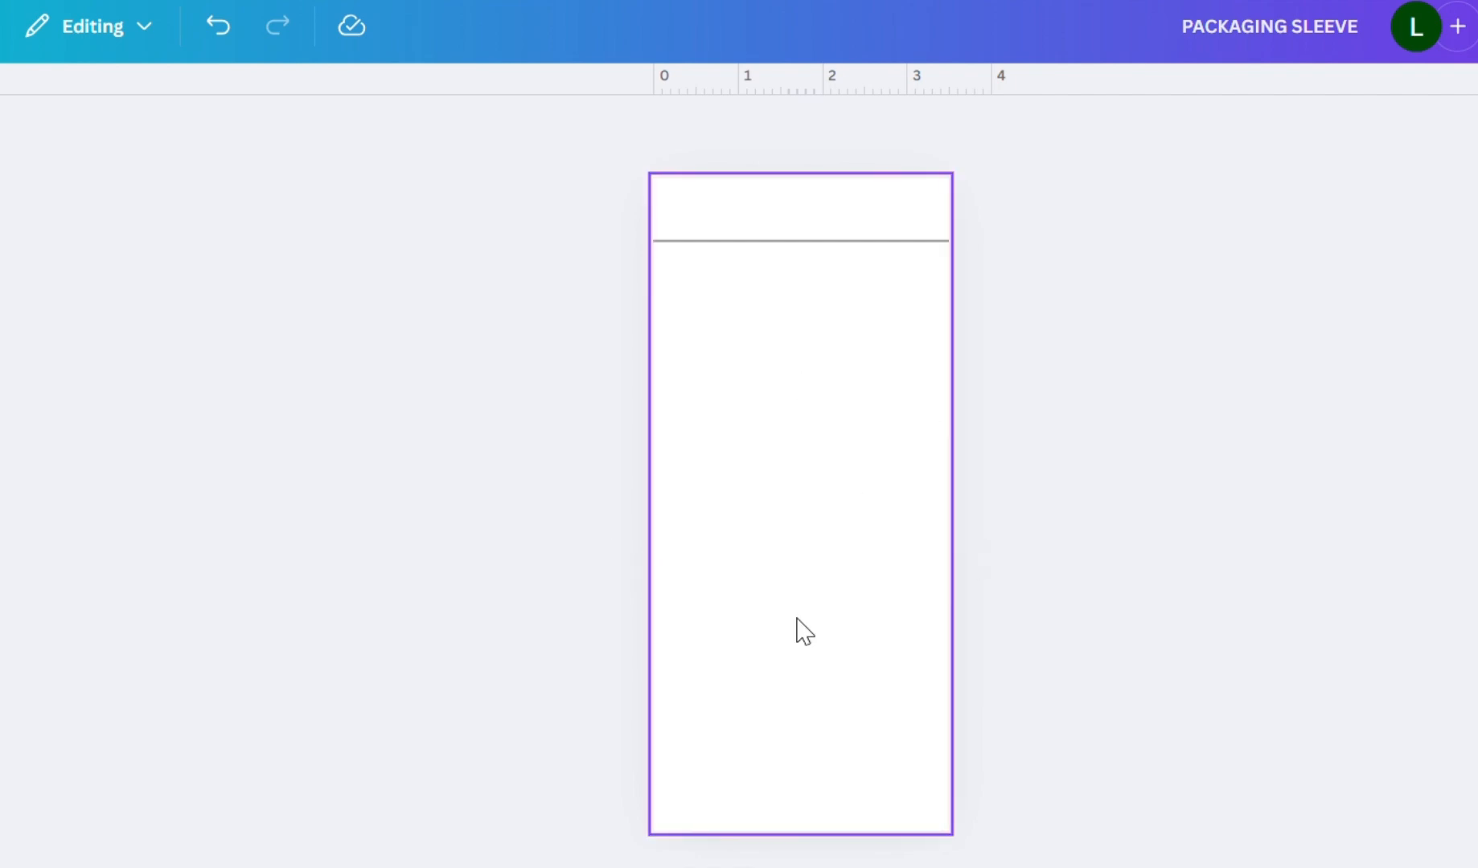
- Duplicate the horizontal line near the upper edge of the page
click(792, 435)
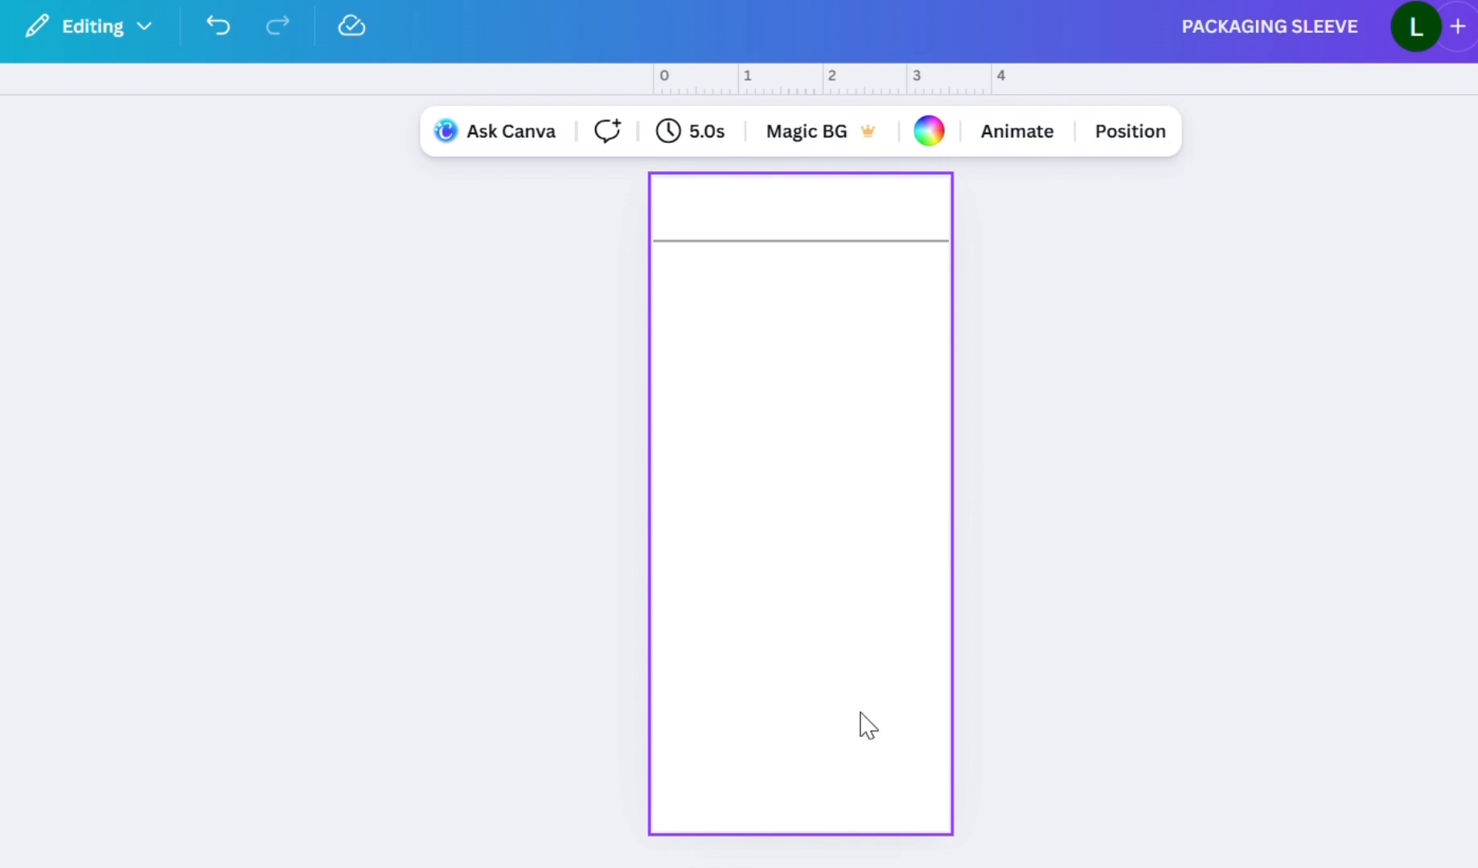
click(786, 240)
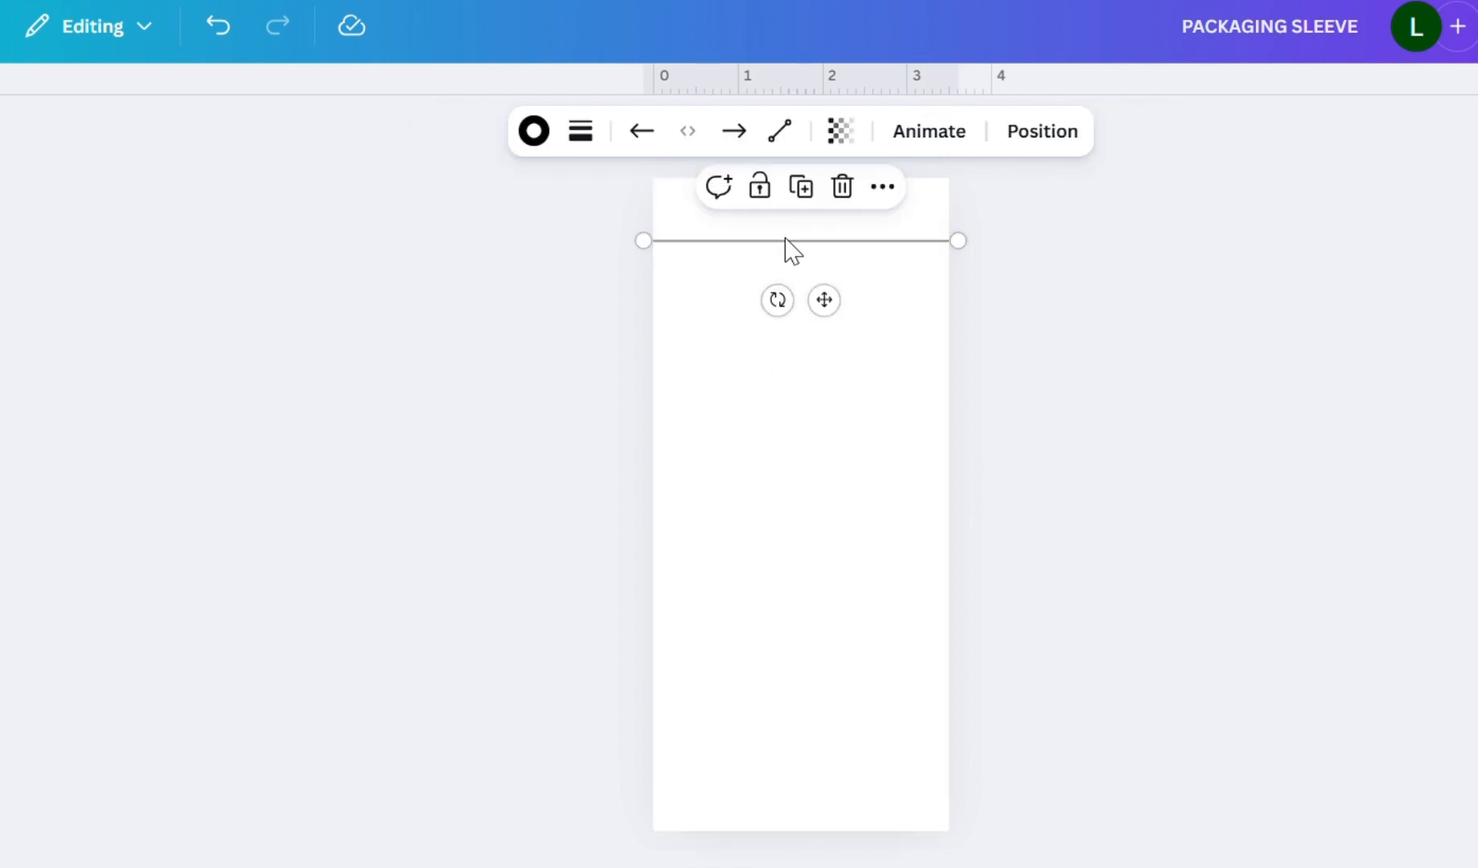
click(800, 187)
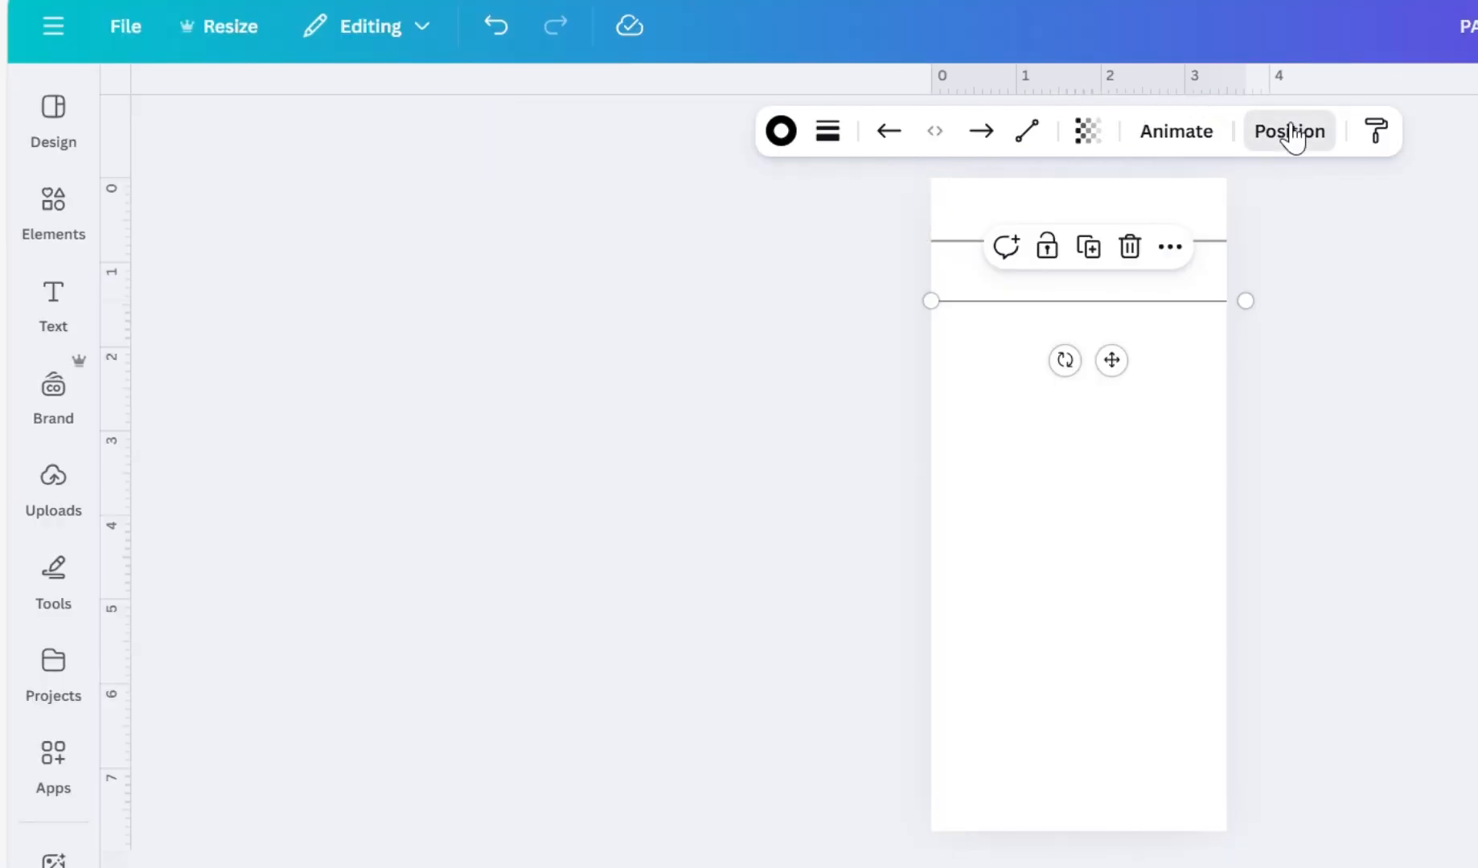
- Position the duplicated line horizontally by setting both its Start Y and End Y to 4.25 in
click(1011, 131)
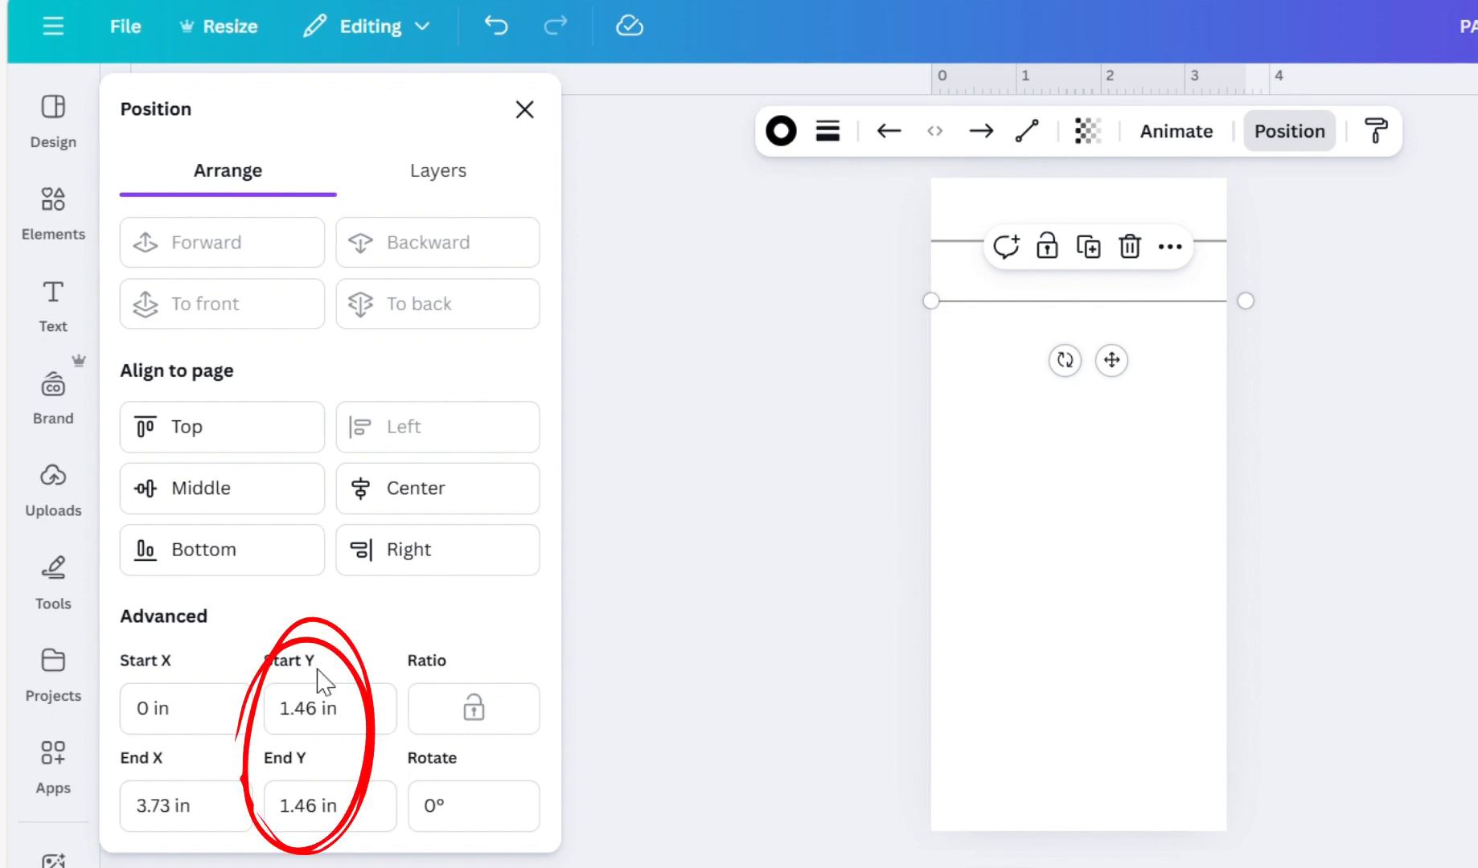
click(335, 728)
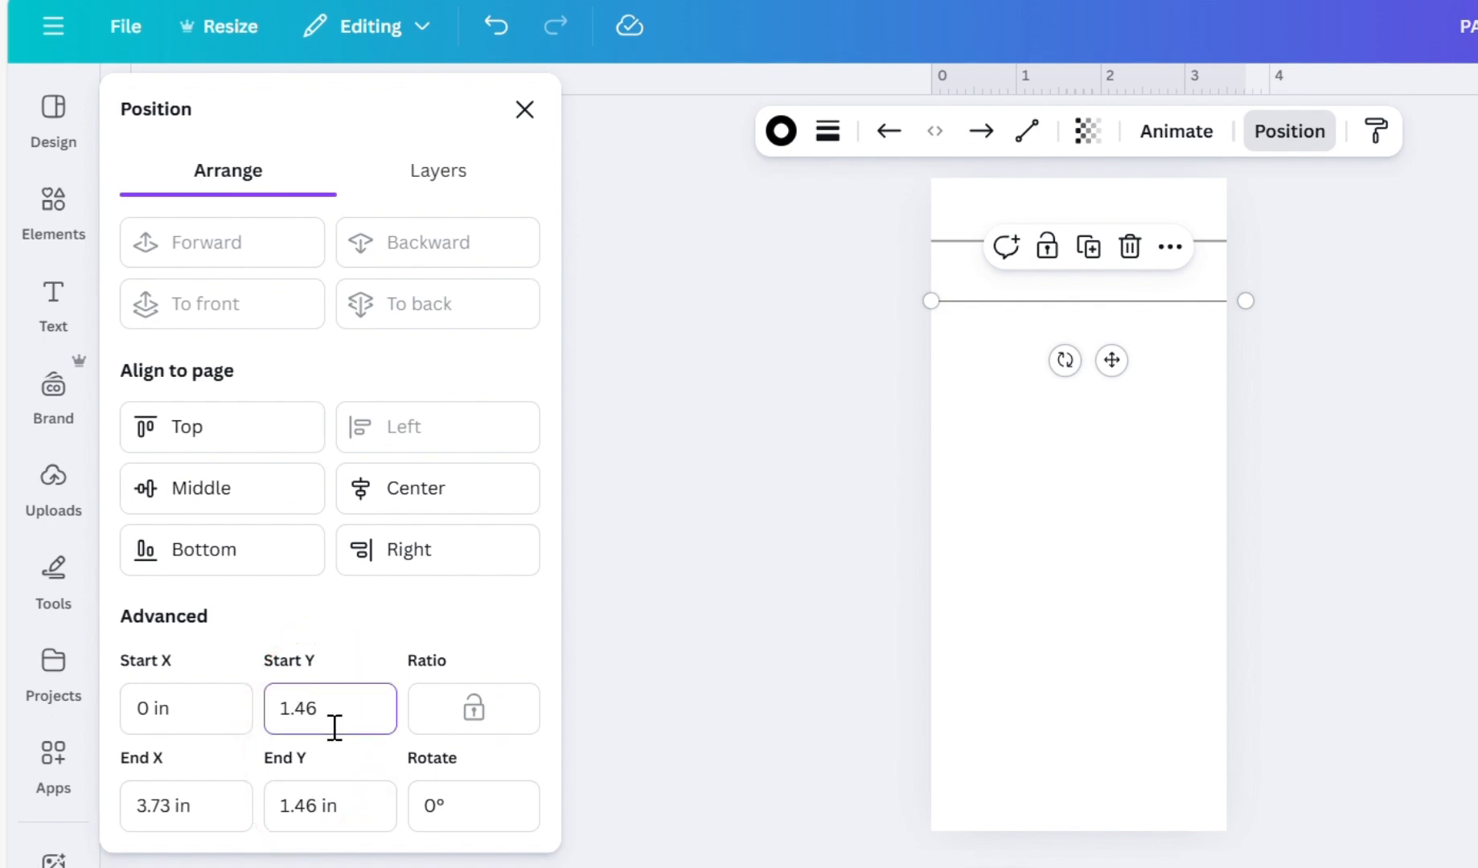
key(BackSpace)
key(BackSpace)
key(BackSpace)
text(4.25)
click(332, 822)
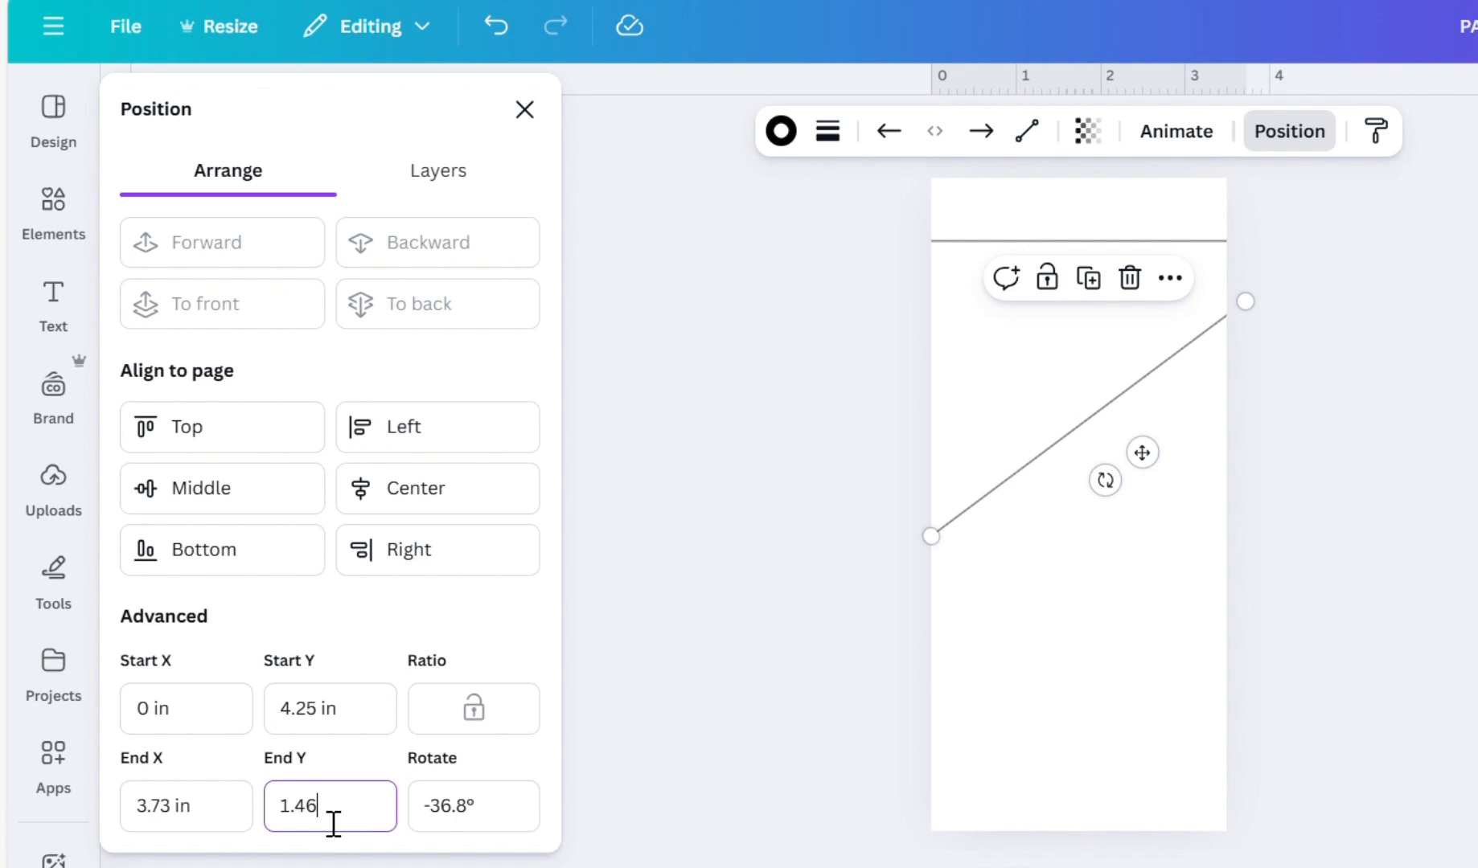
key(BackSpace)
key(BackSpace)
key(BackSpace)
key(BackSpace)
text(4.25)
key(Return)
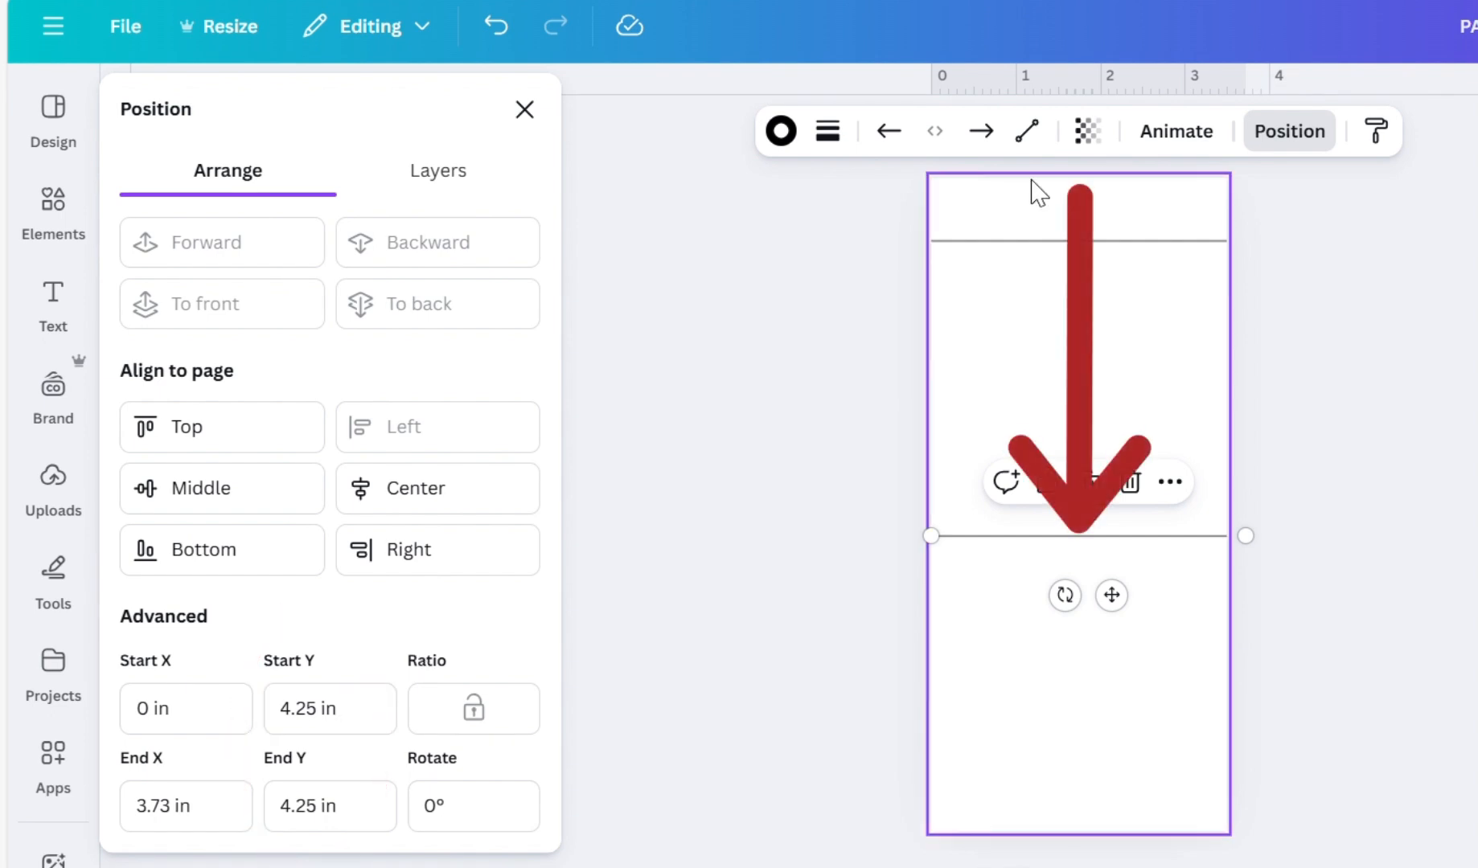
- Add a square shape to the page and fill it with light grey from the default solid colors
click(1082, 713)
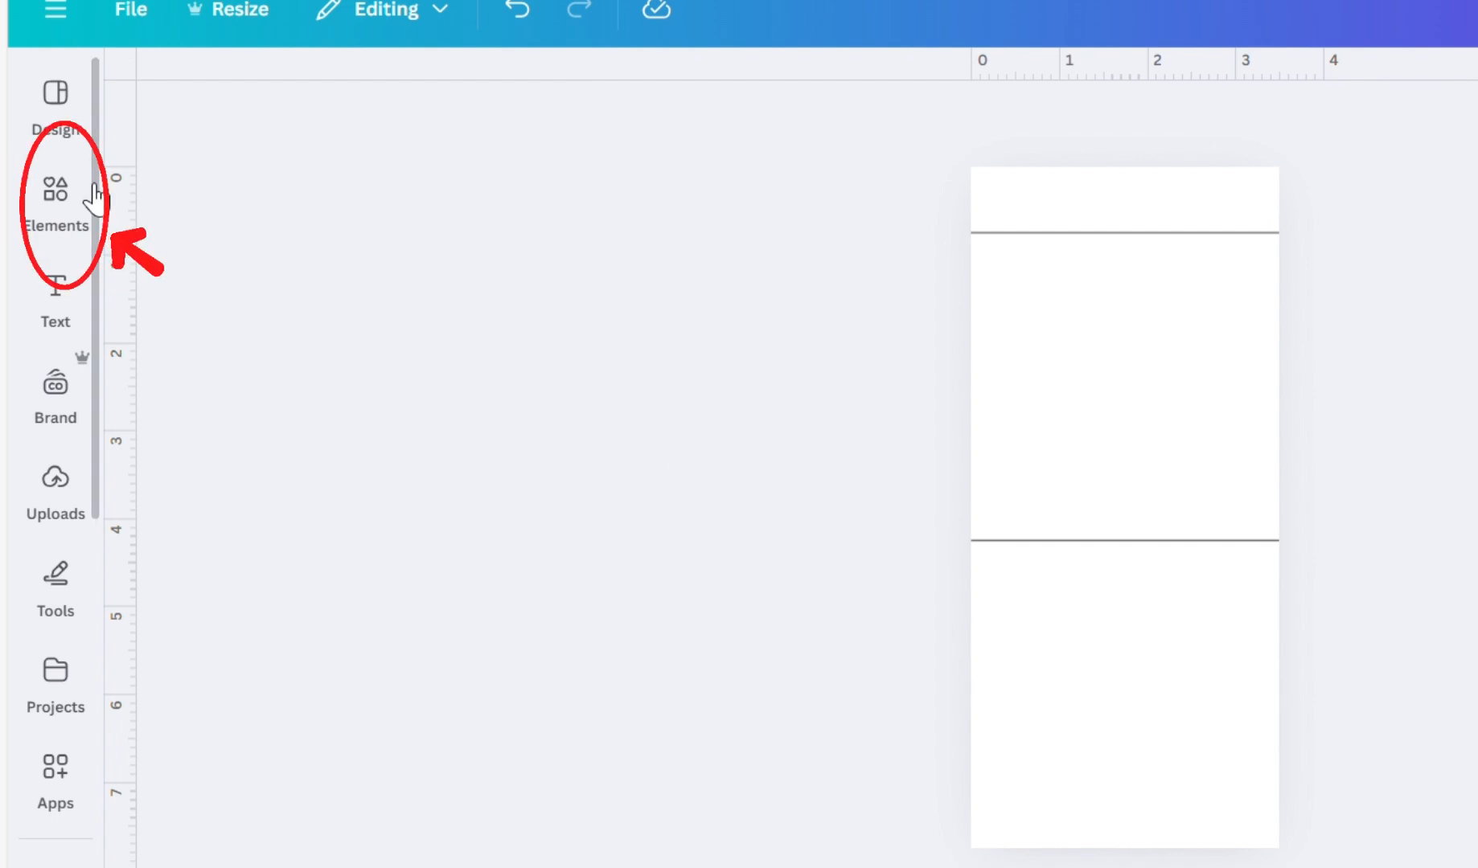
click(76, 199)
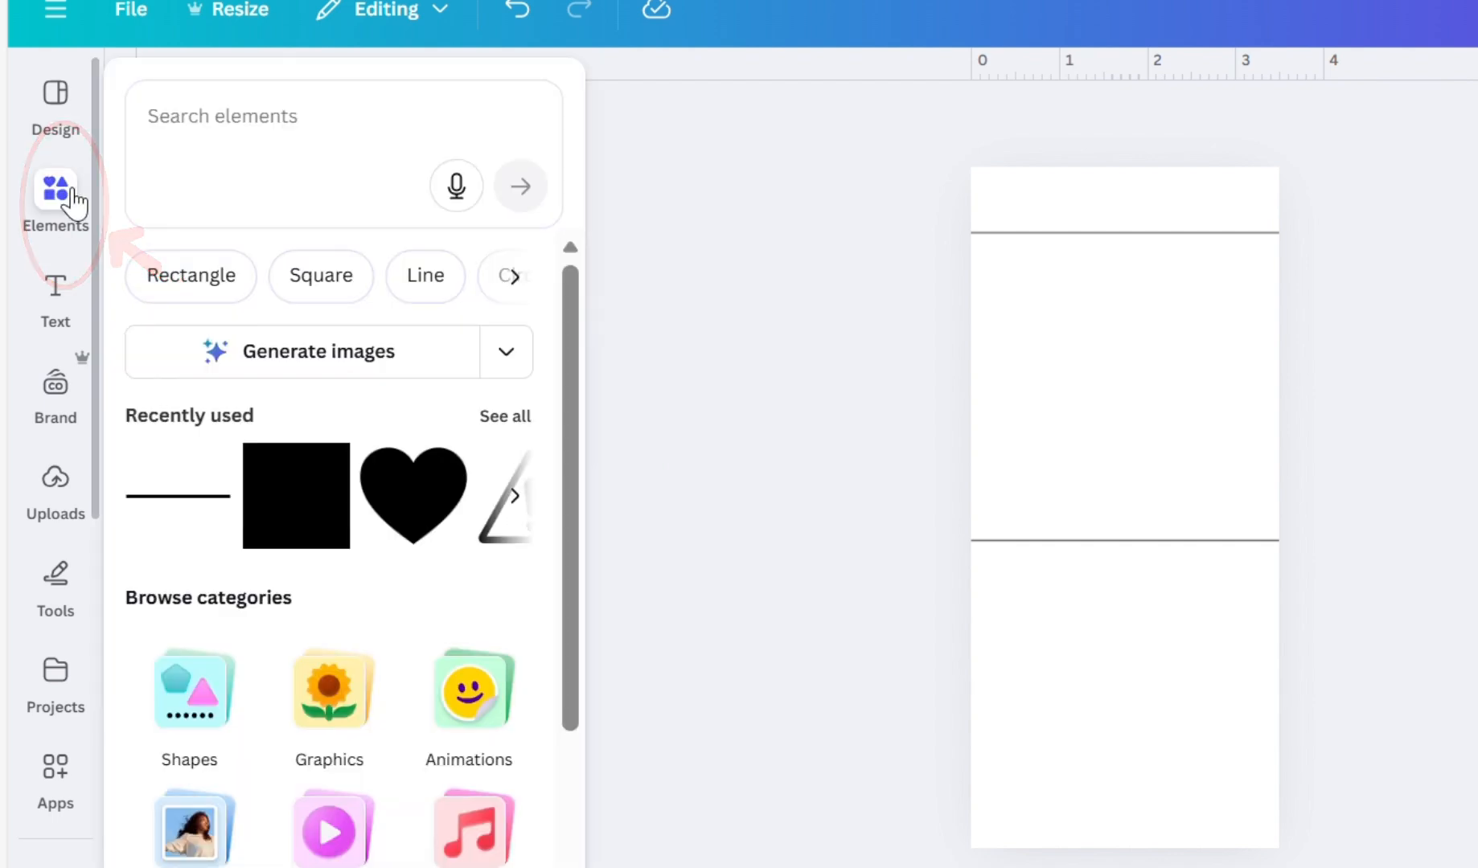
click(207, 685)
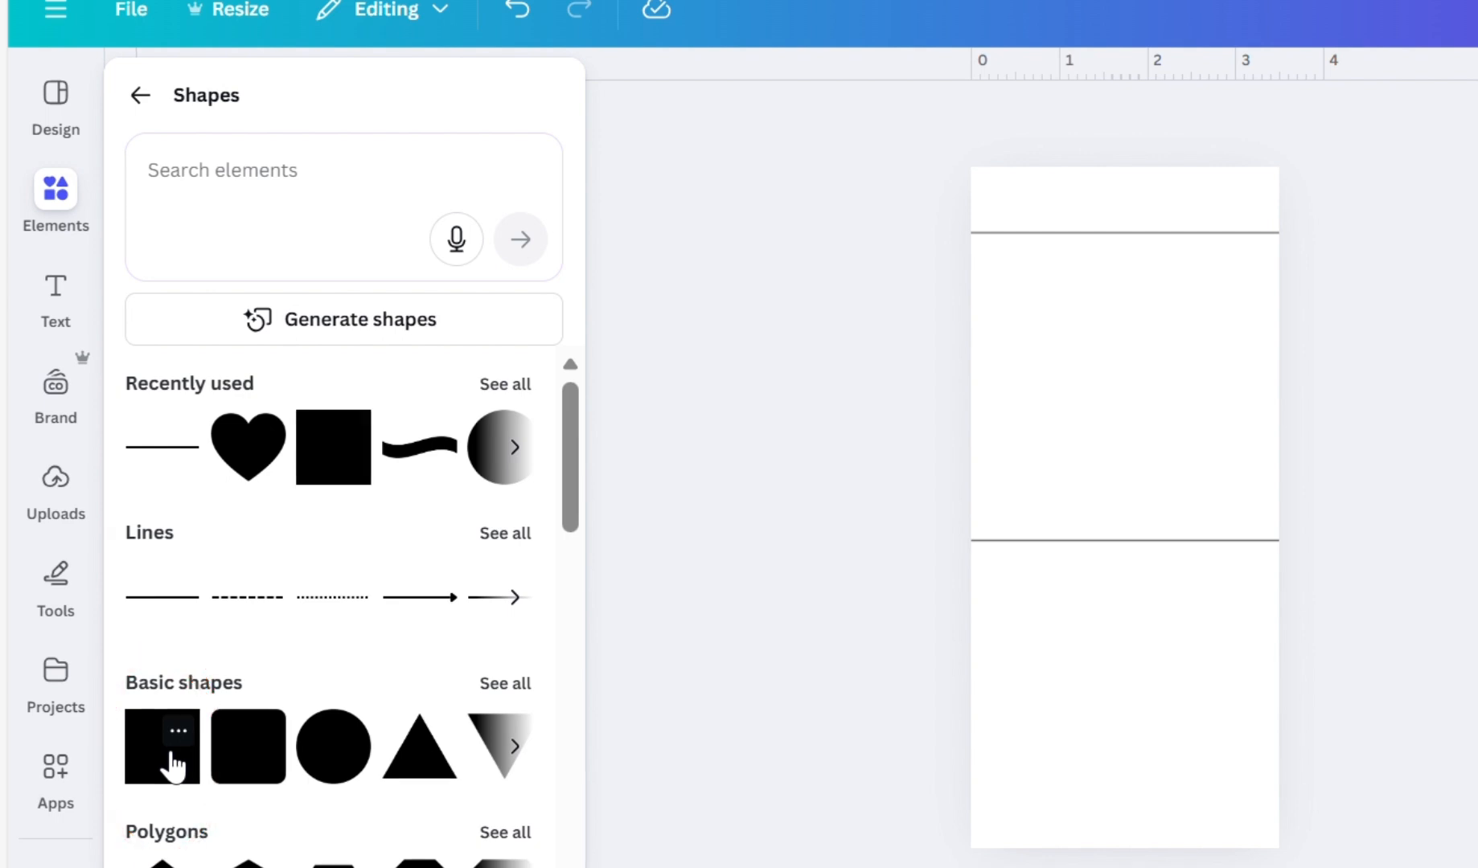
click(174, 764)
click(552, 118)
click(455, 676)
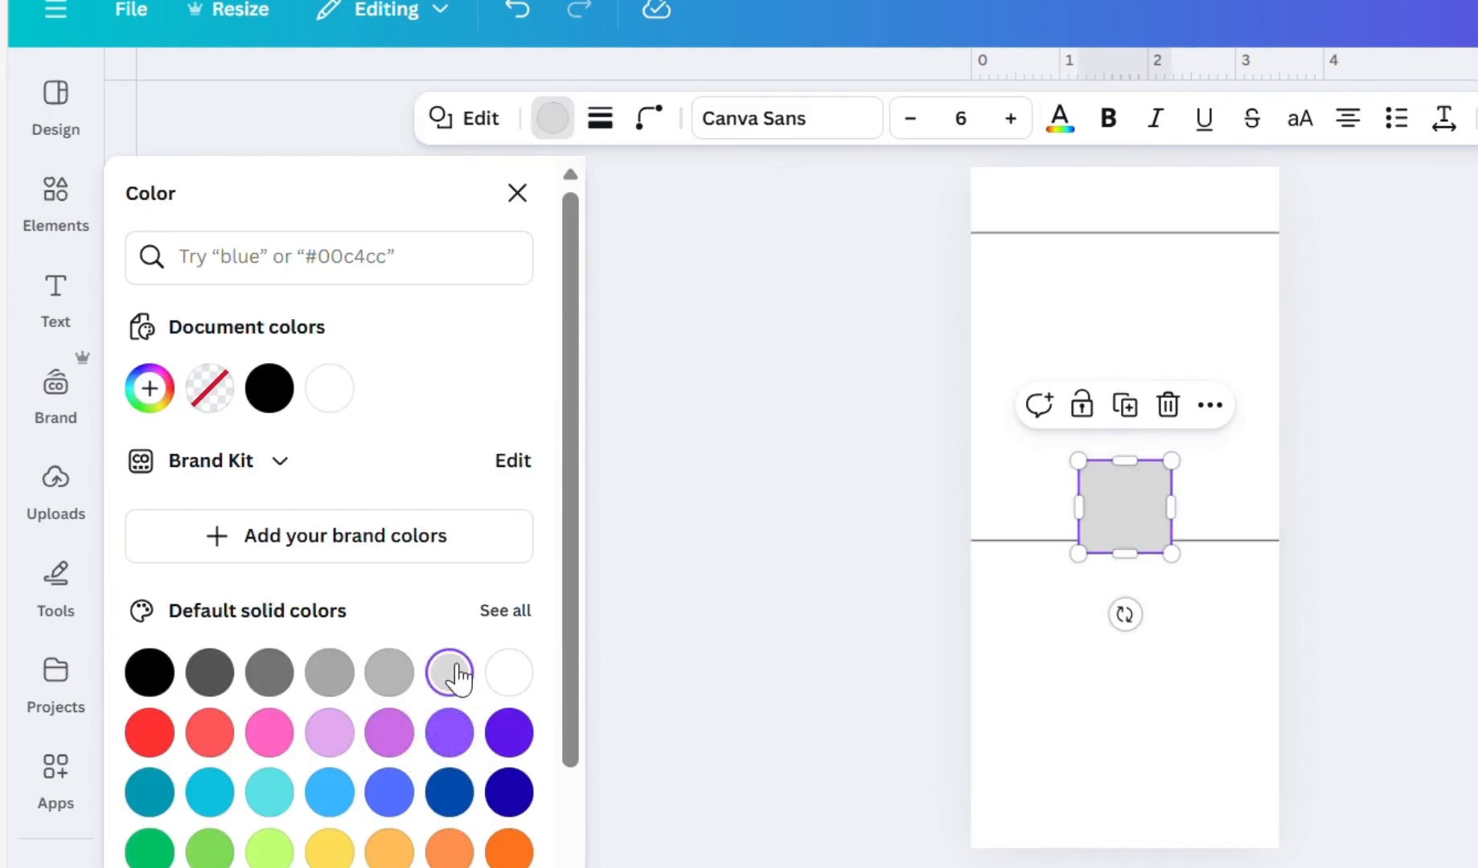
click(1122, 649)
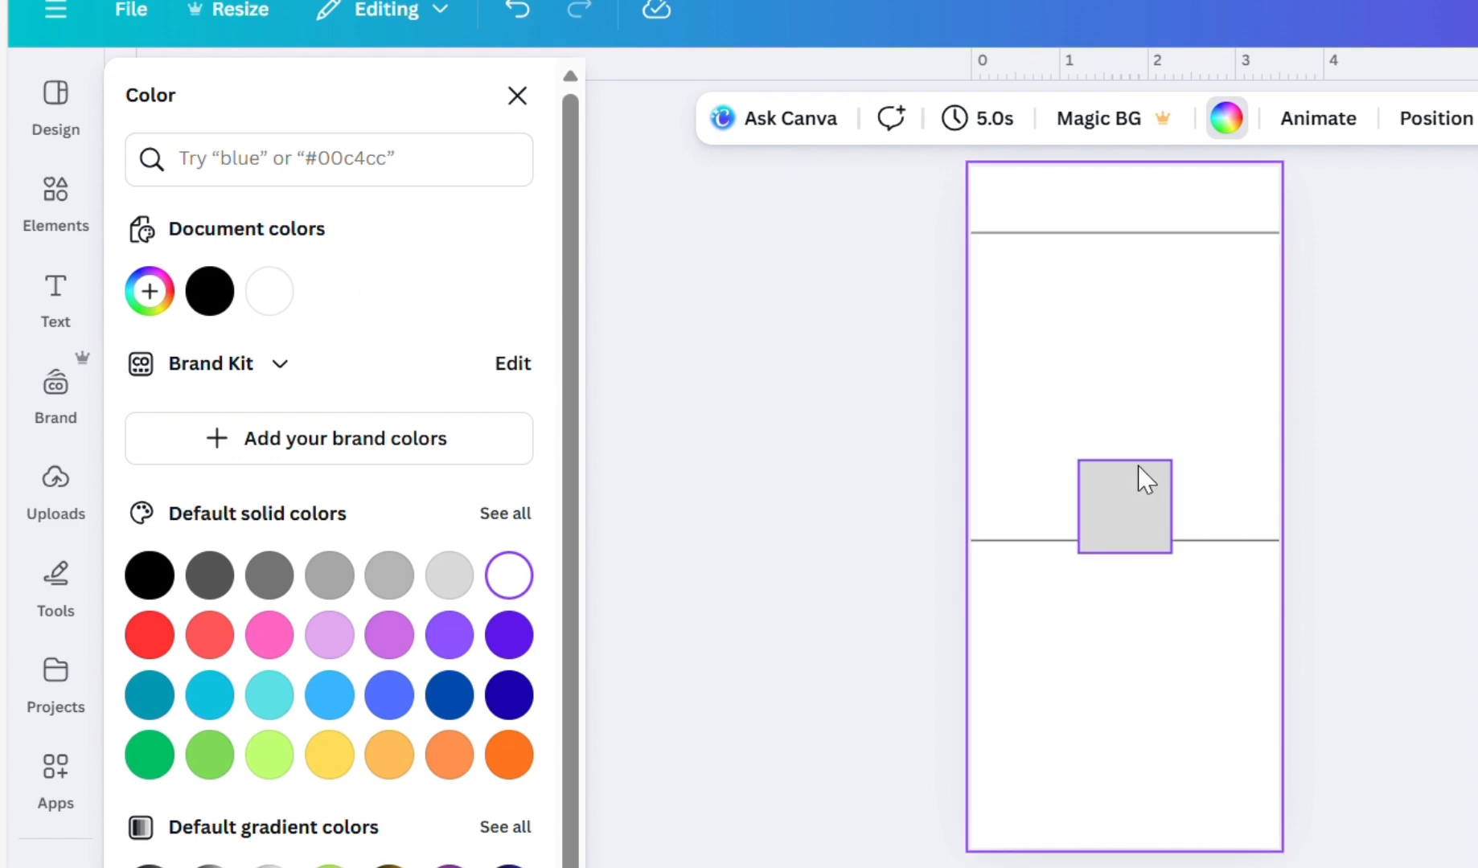
- Stretch the grey square to 3.5 × 3.5 in, filling the page width between the two lines, and move its layer beneath both lines
click(1127, 499)
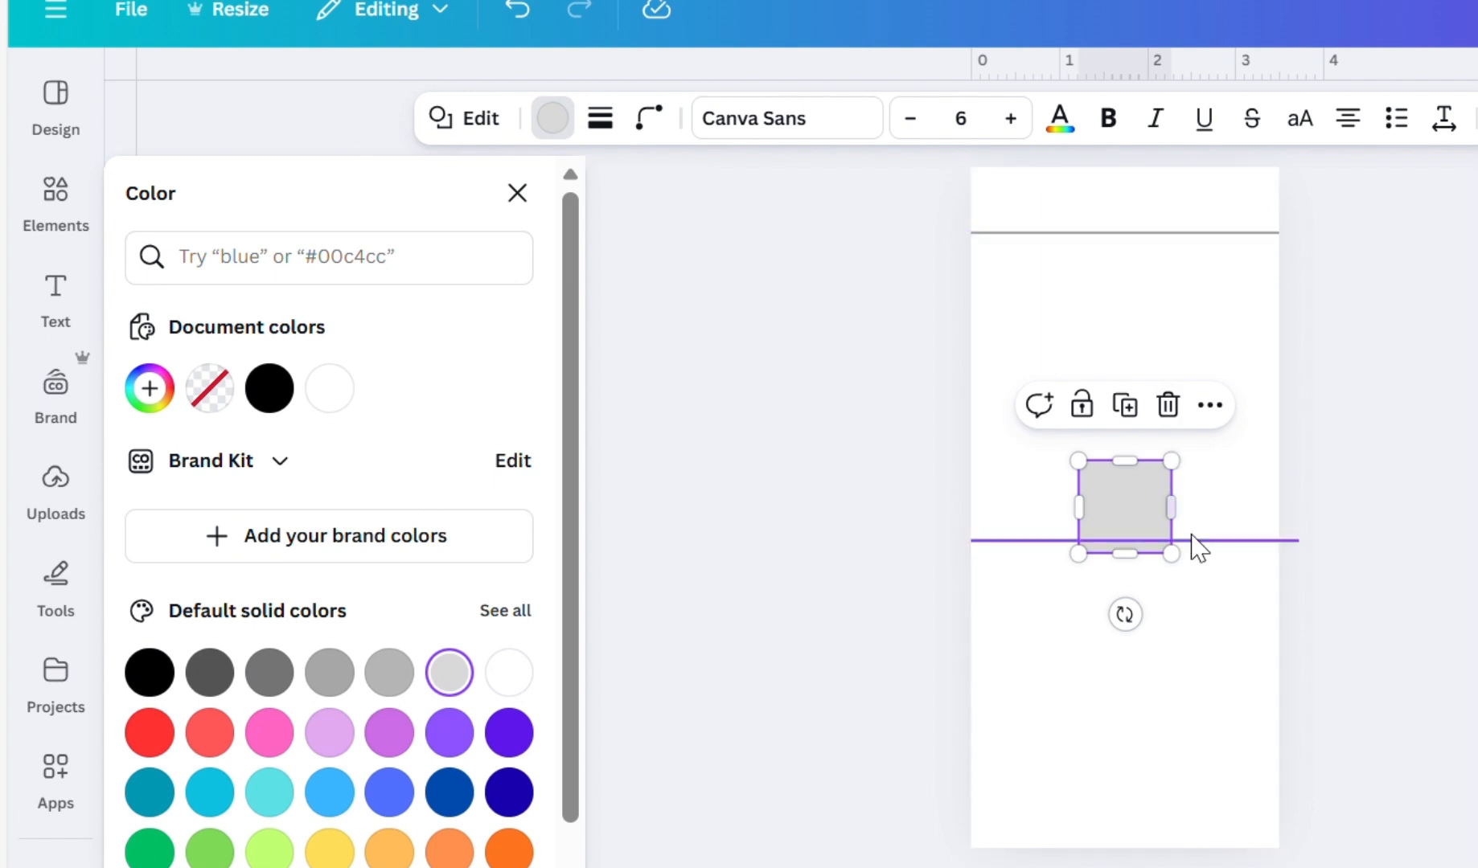
drag(1134, 516, 1142, 386)
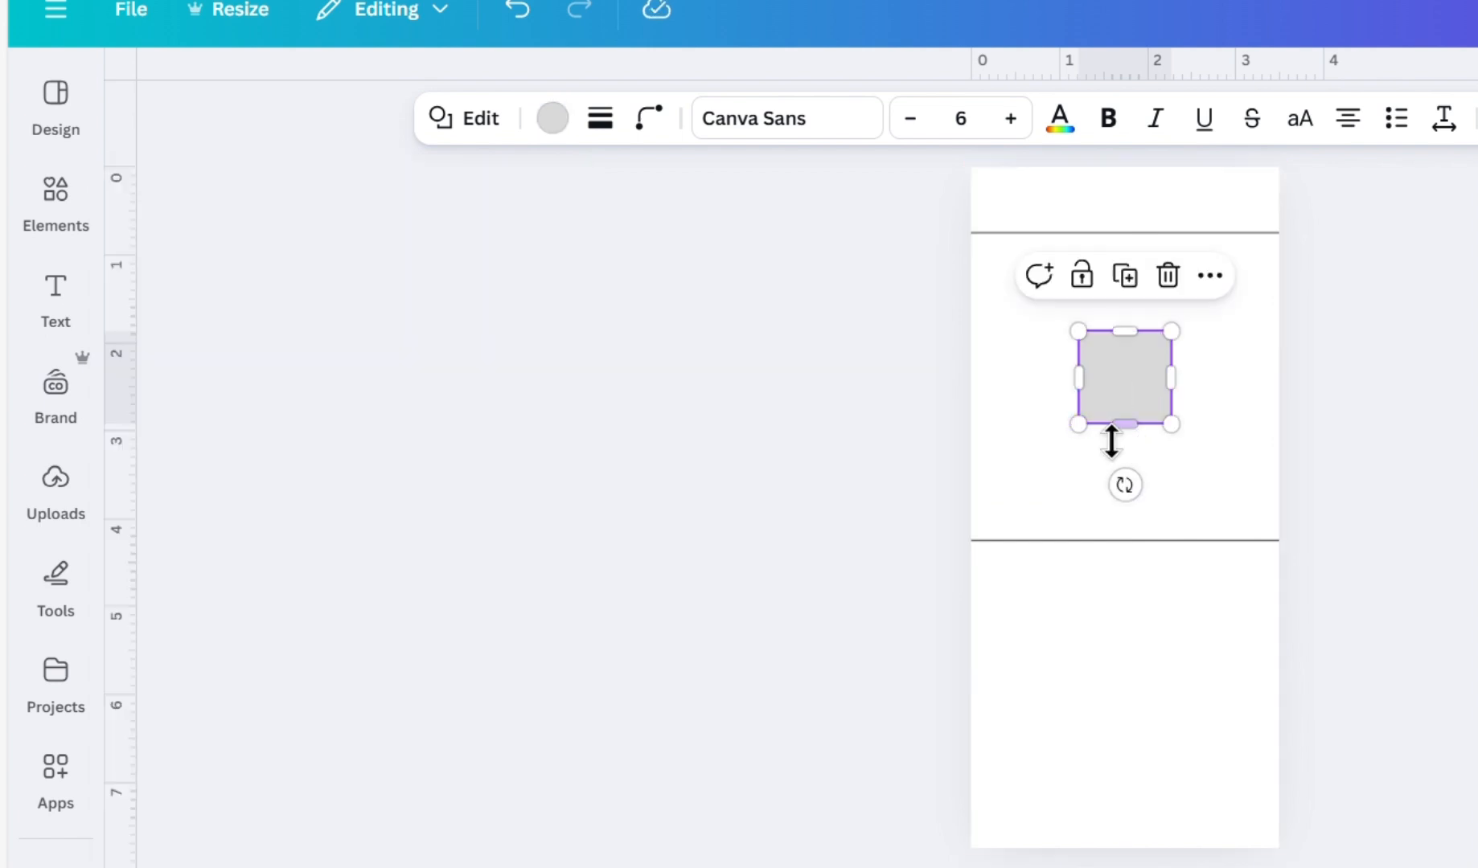
drag(1097, 458, 993, 568)
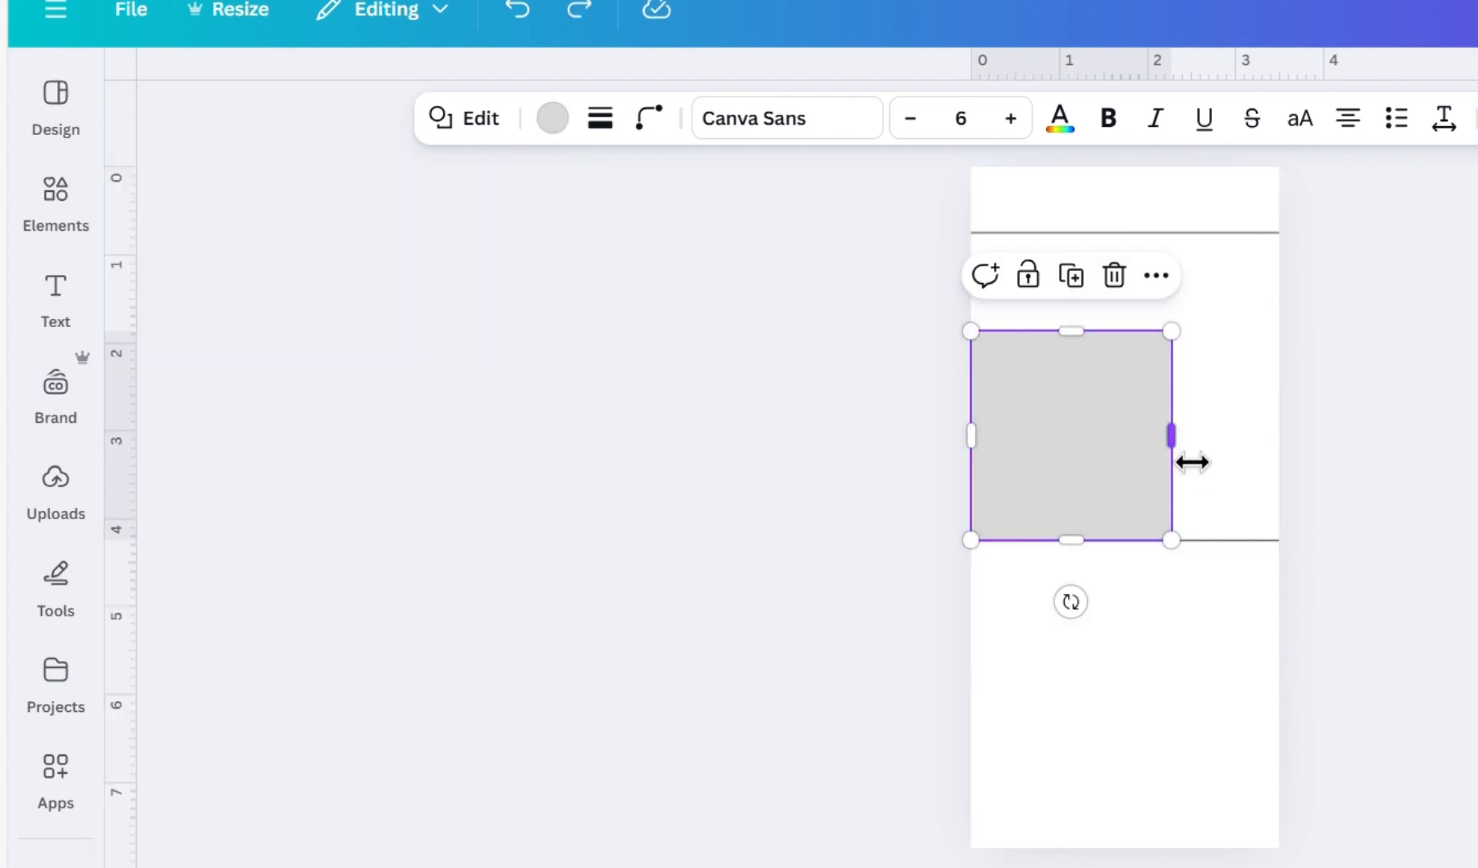
drag(1191, 462, 1295, 466)
drag(1143, 363, 1144, 269)
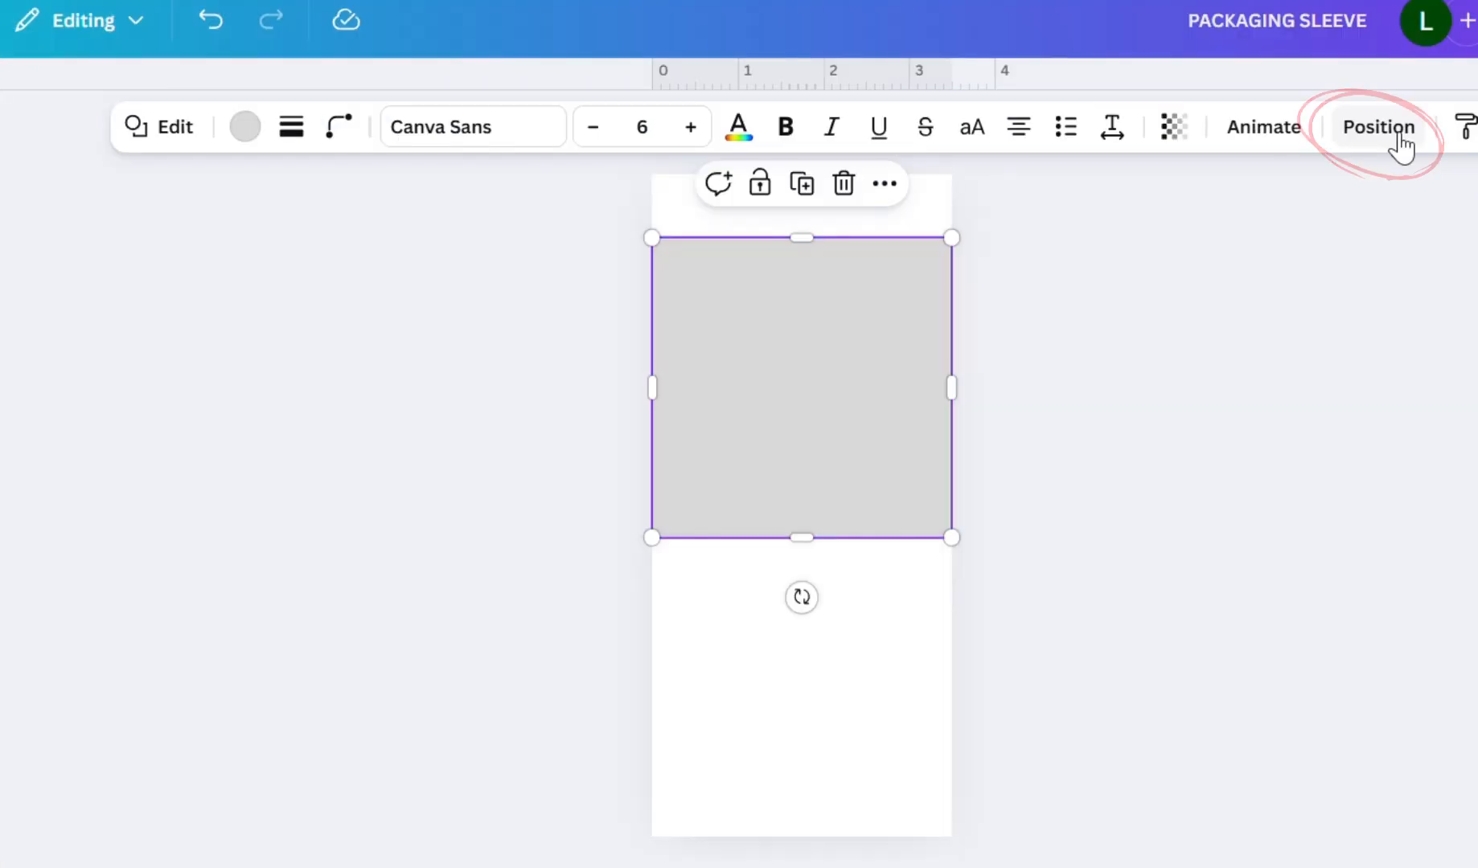
click(1399, 133)
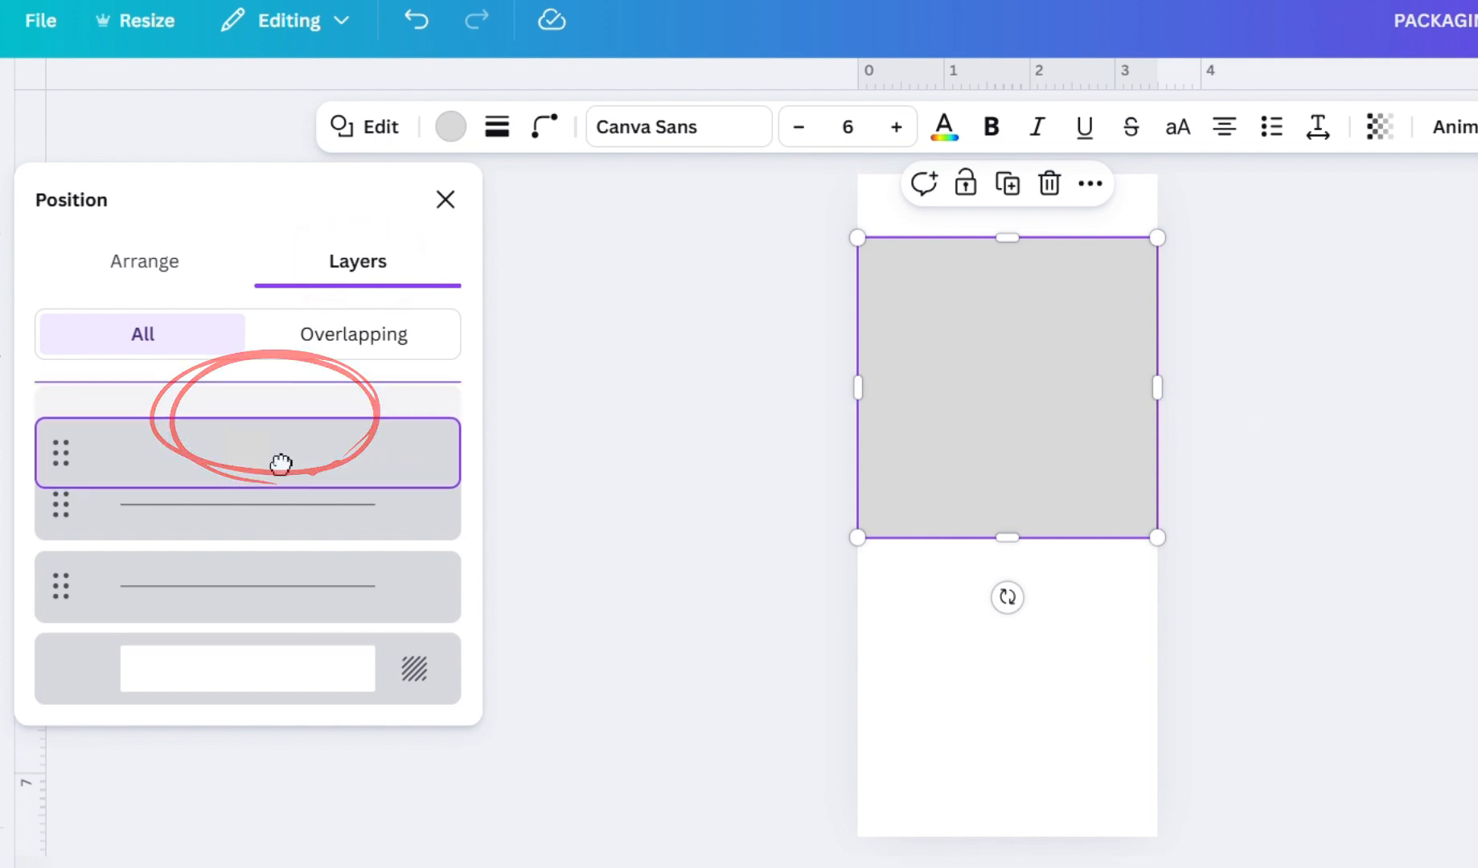
drag(281, 461, 267, 625)
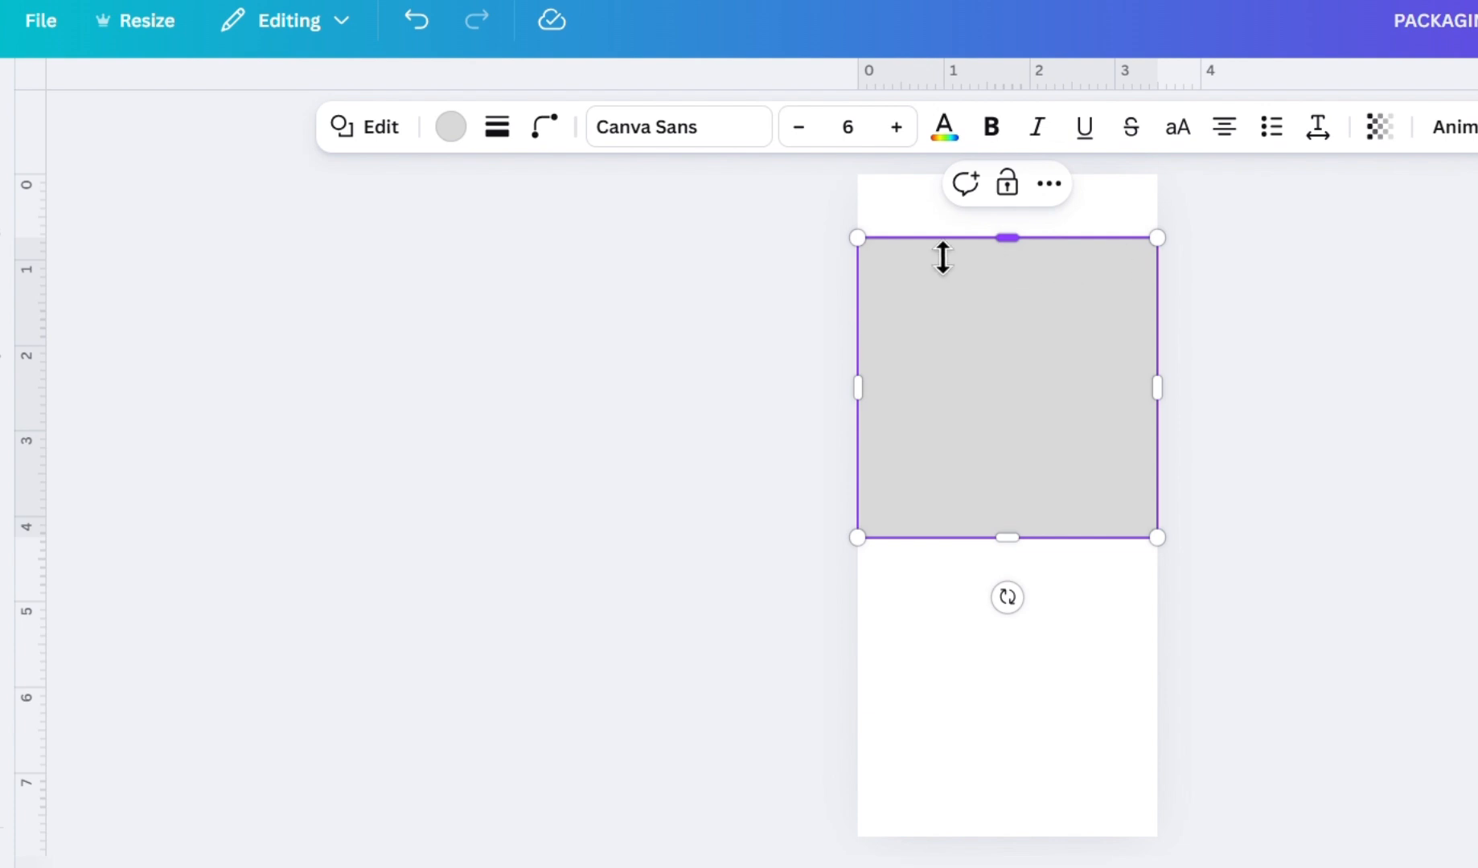
- Extend the grey square's upper edge slightly past the upper line and set its height to 3.6 in
drag(1013, 239, 1031, 256)
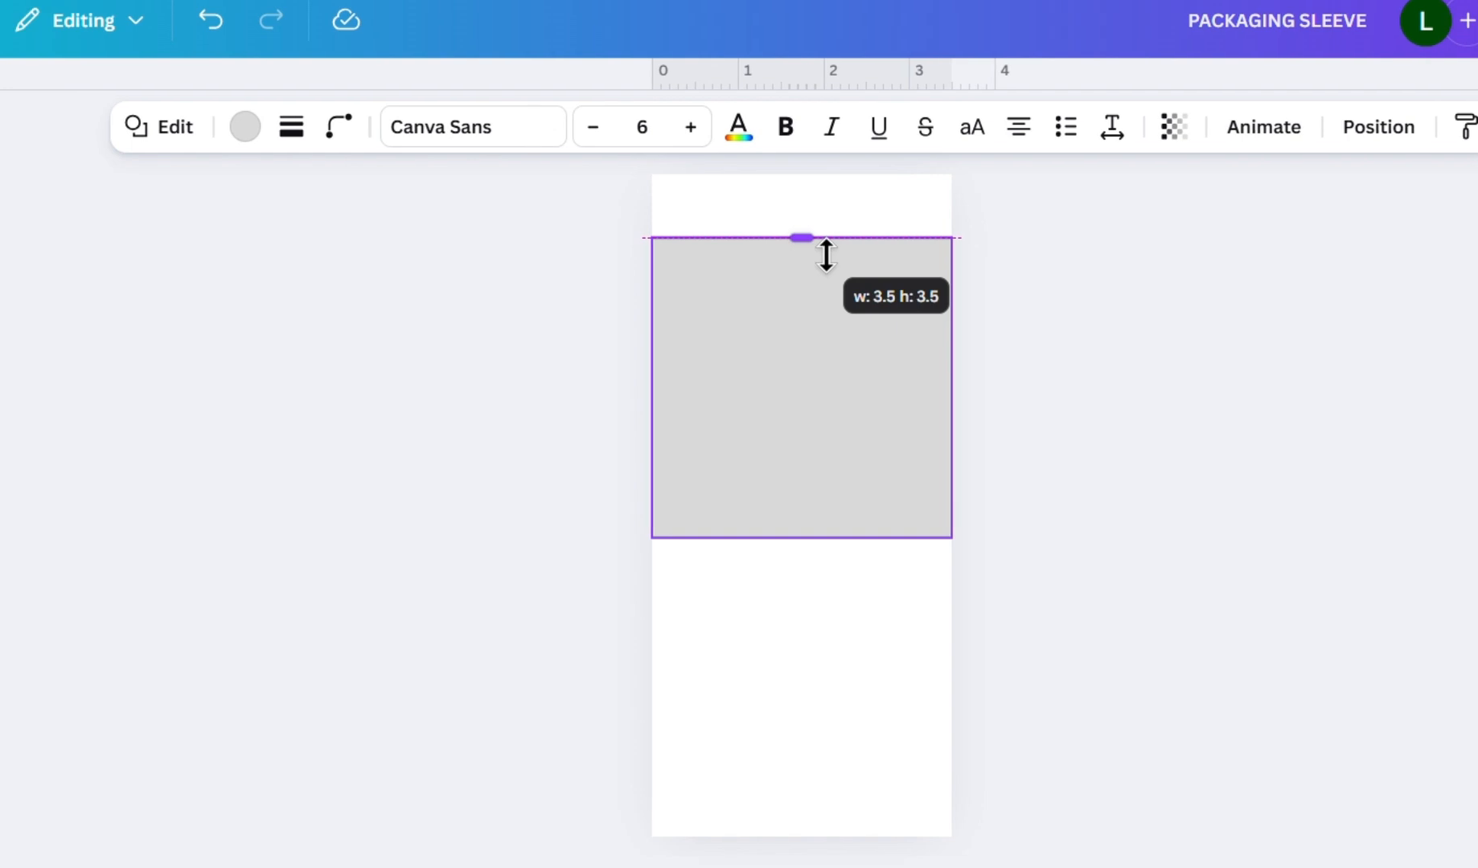
drag(825, 255, 825, 248)
click(1377, 127)
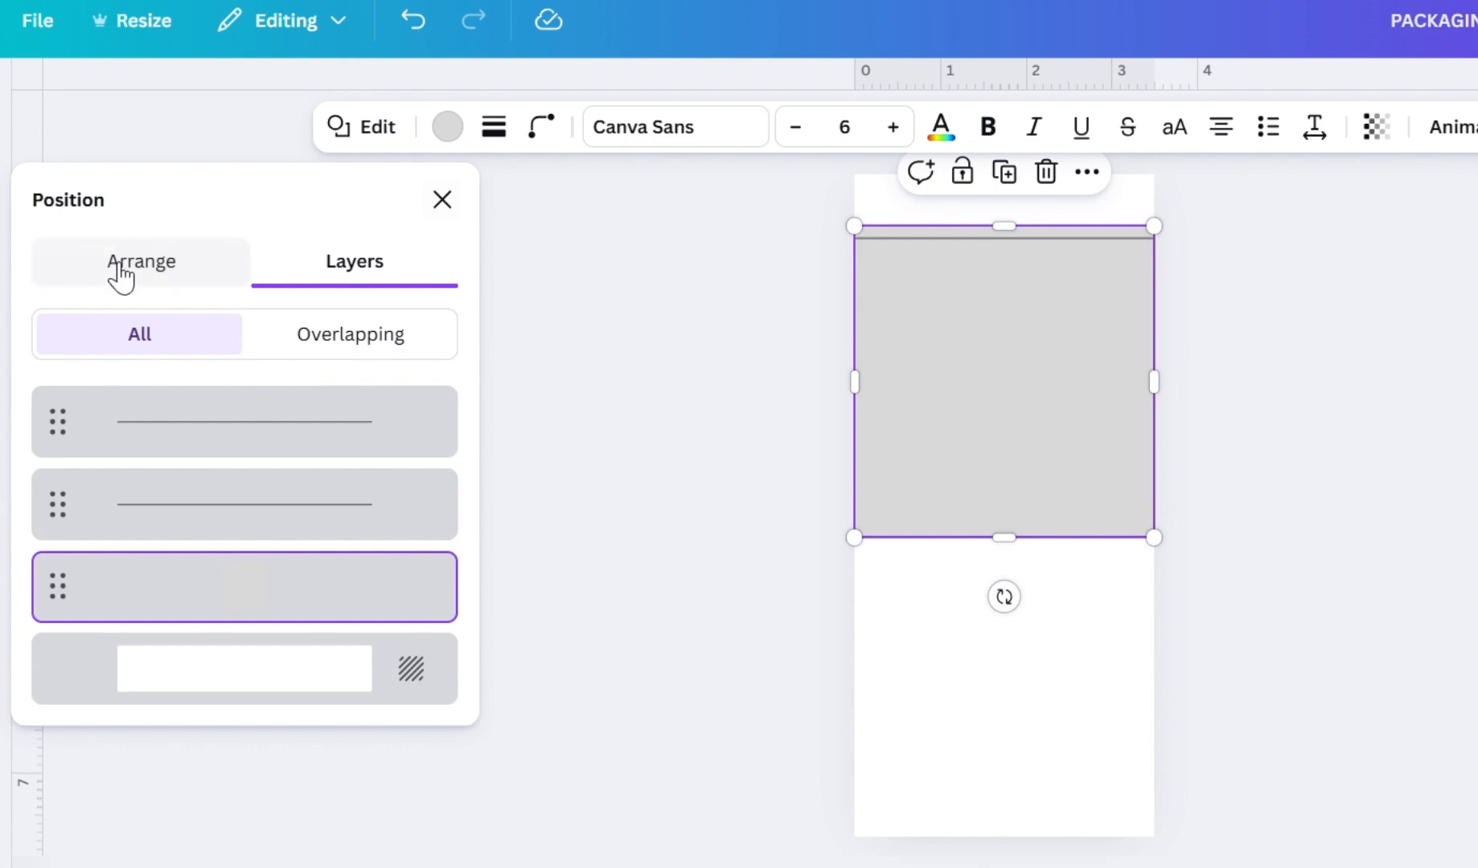
click(121, 277)
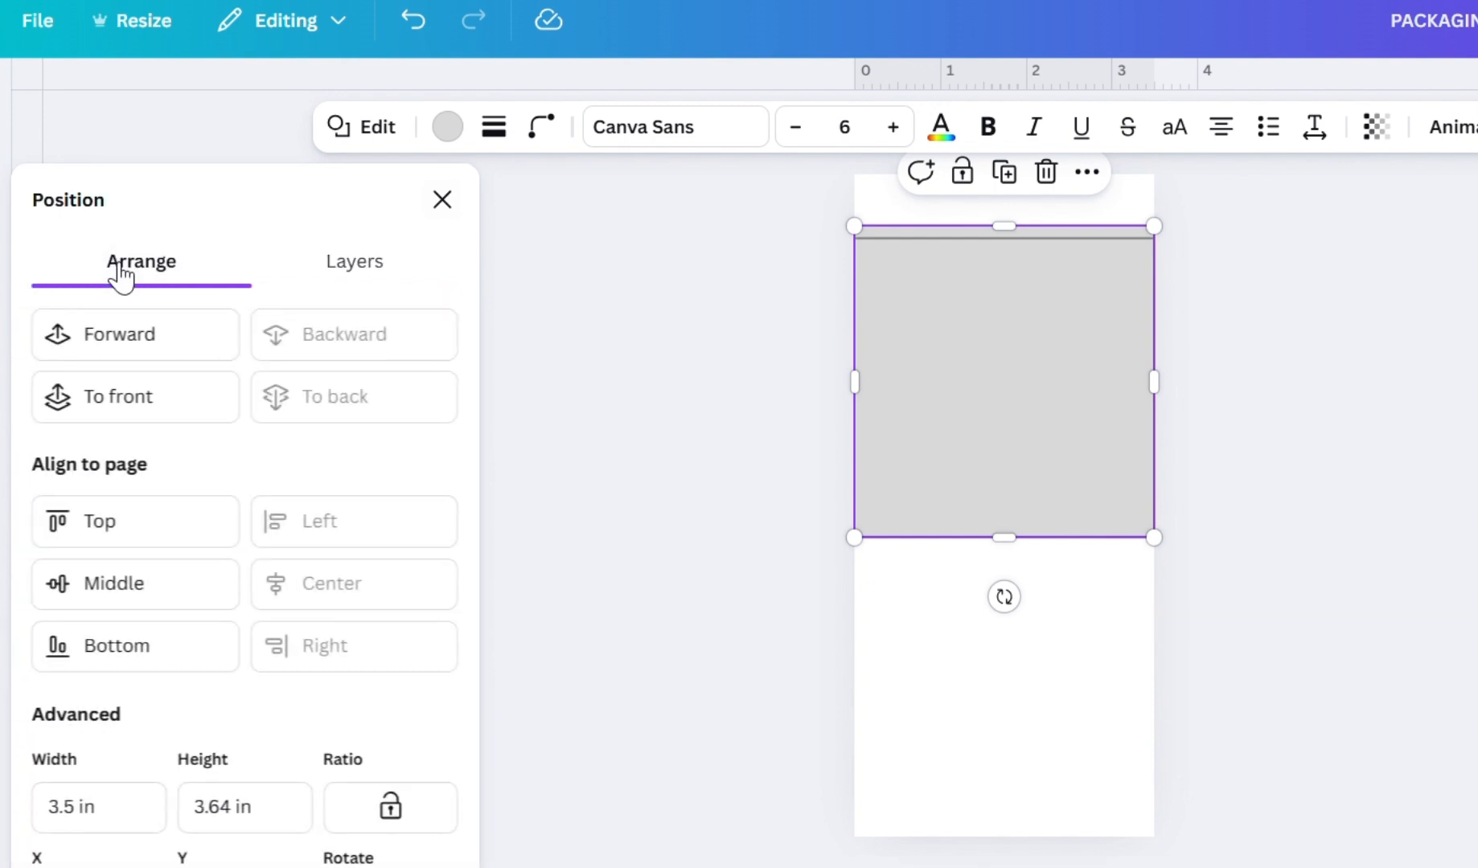
click(245, 826)
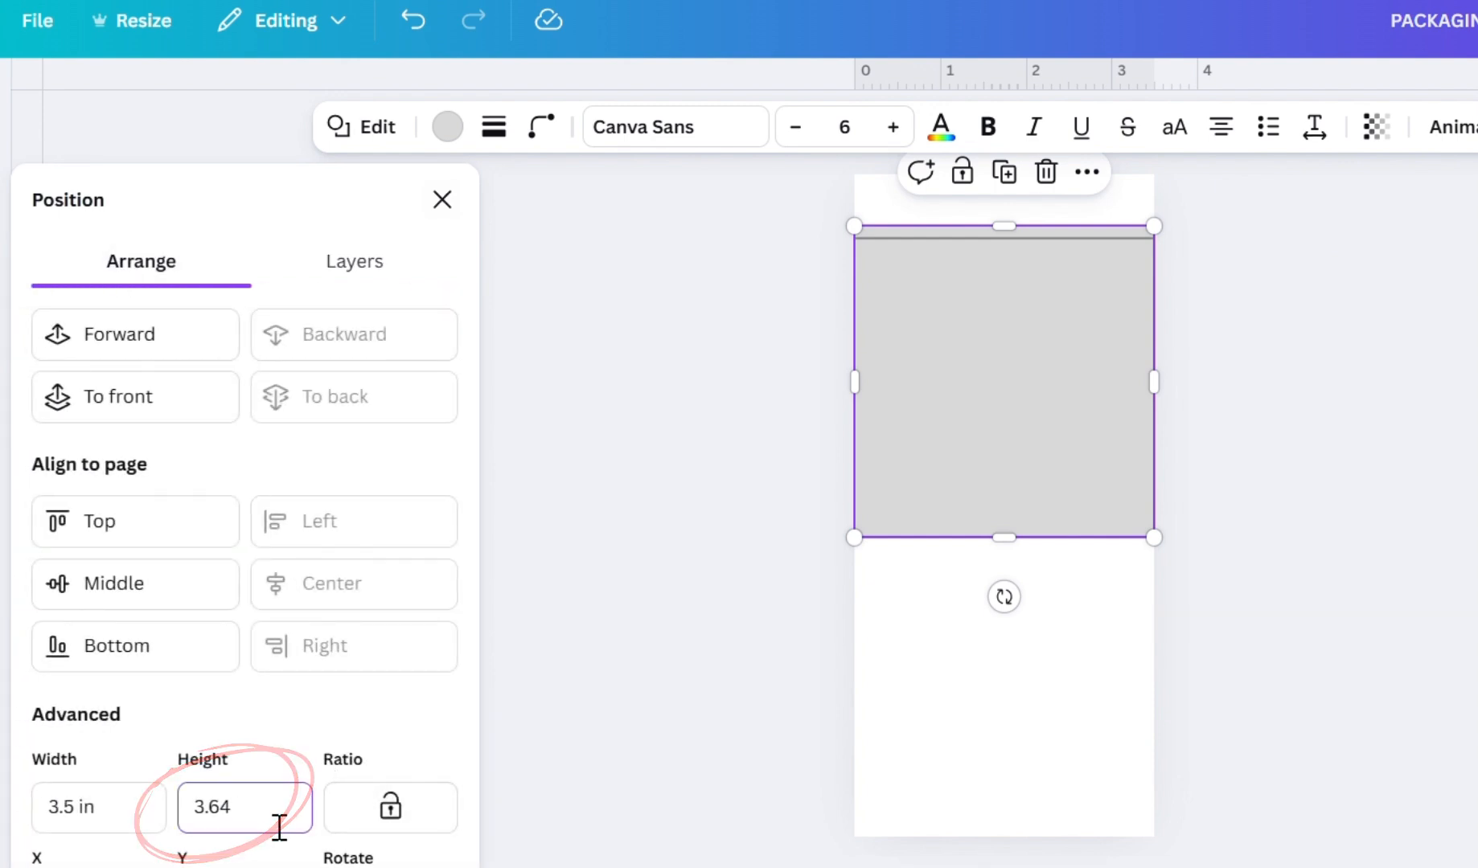
key(BackSpace)
key(Tab)
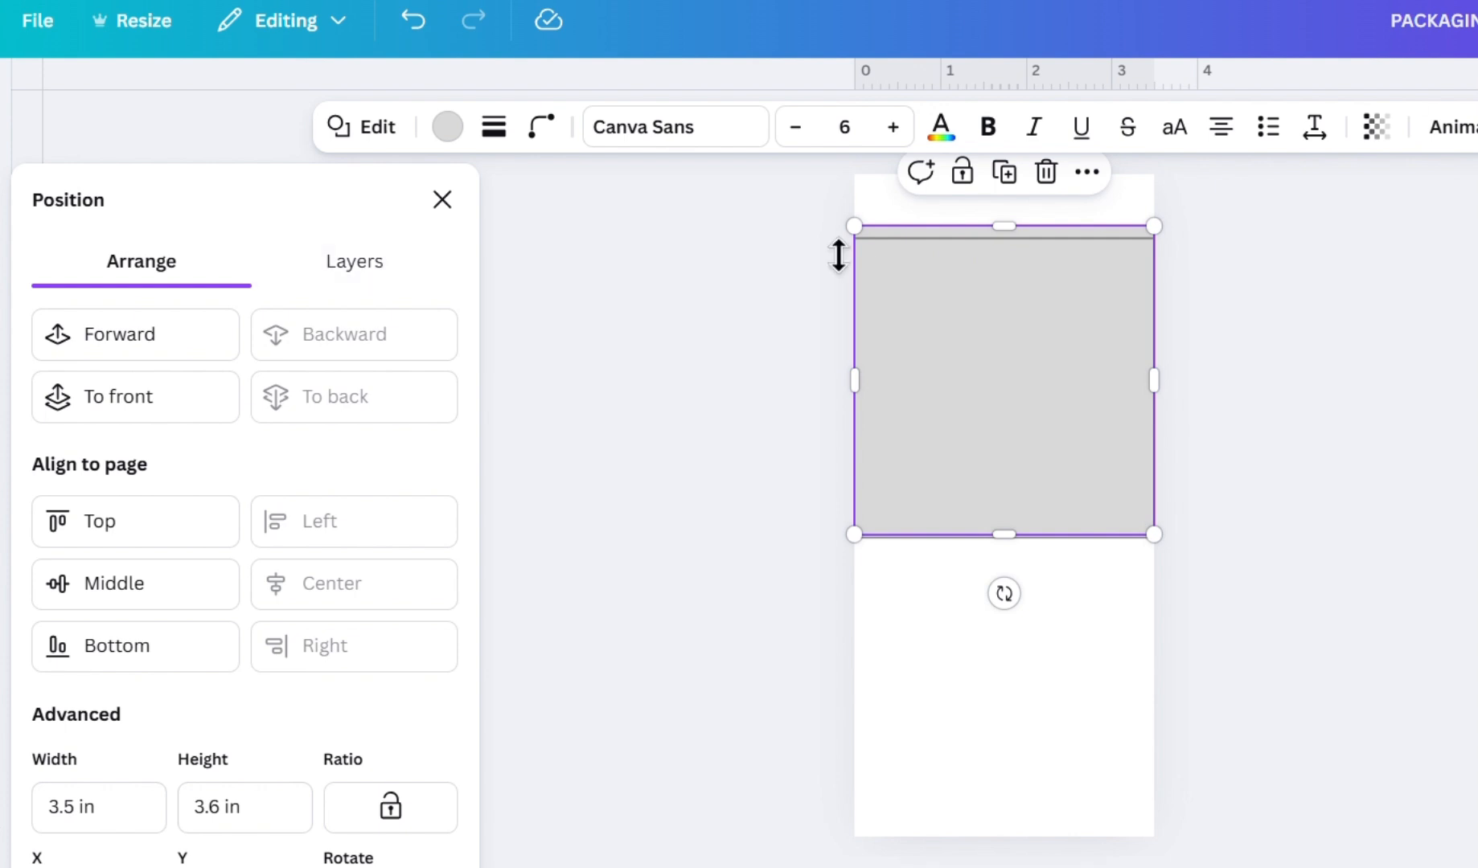
- Bring the grey square's layer above both lines and change the two lines' stroke color to white
click(406, 275)
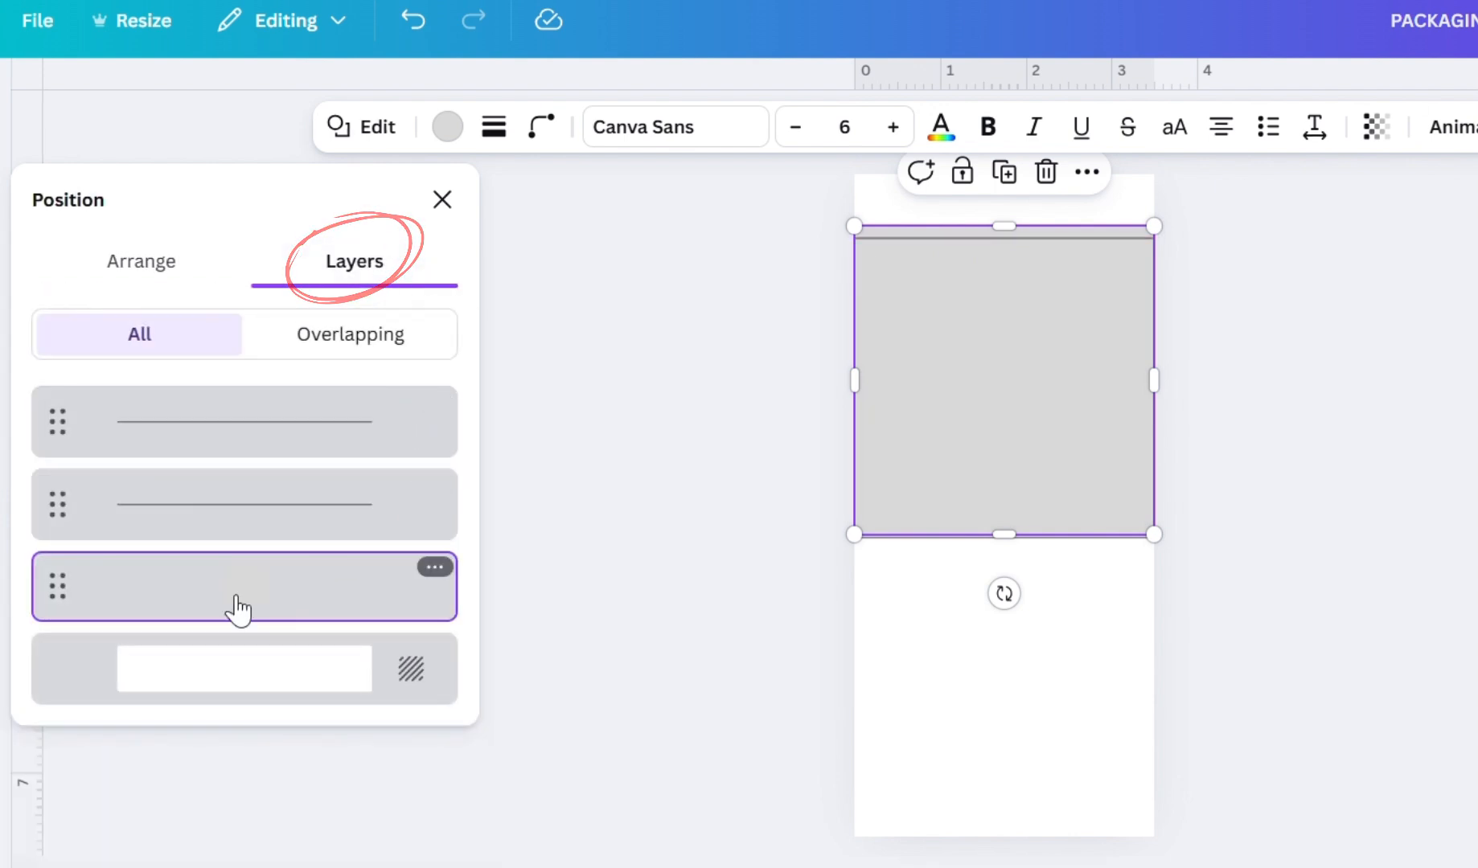
mouse_move(227, 594)
mouse_down()
mouse_move(254, 597)
mouse_move(257, 410)
mouse_up()
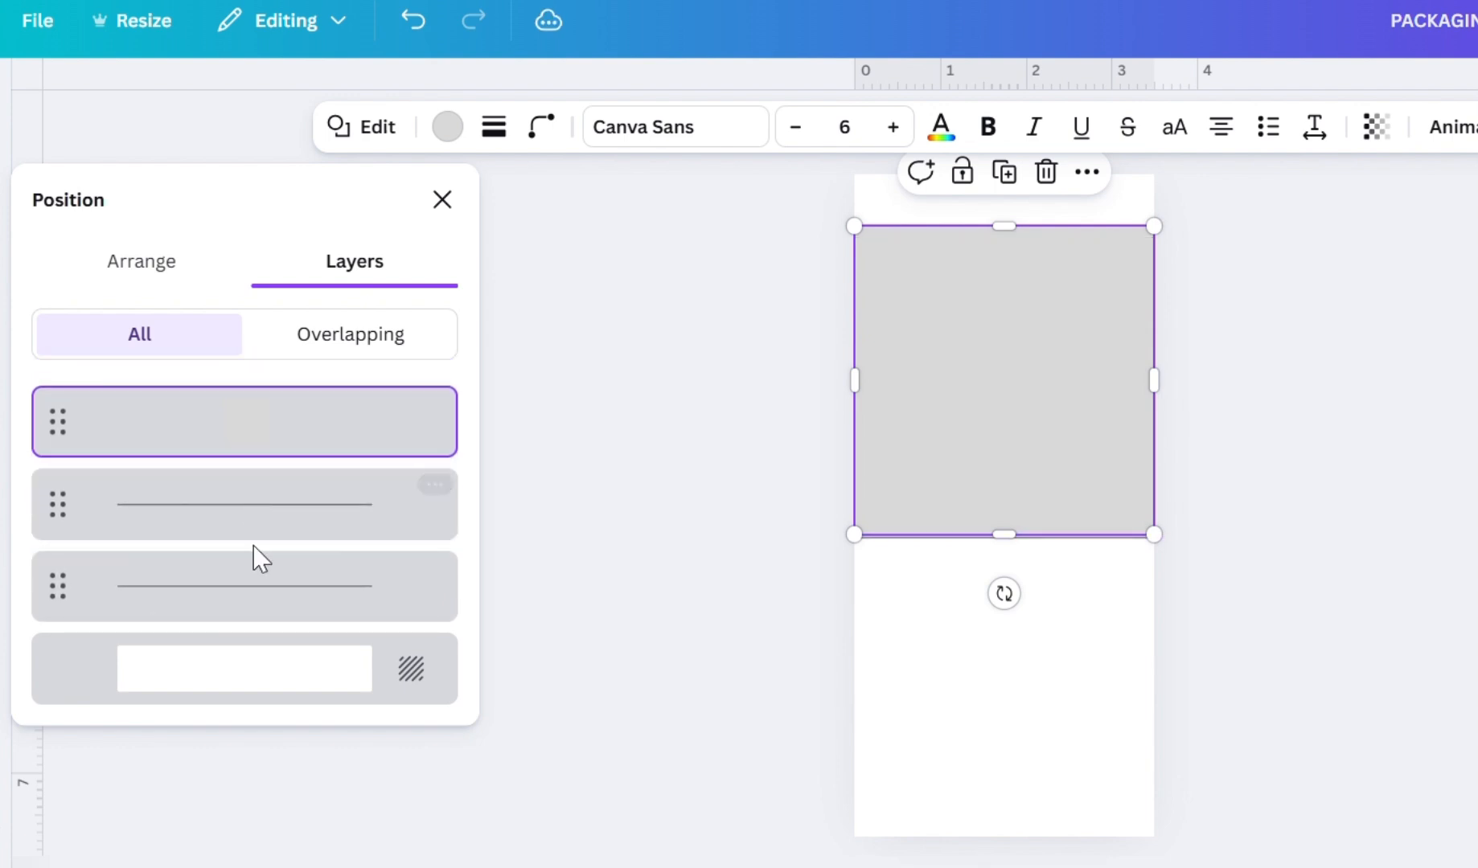
shift+click(266, 591)
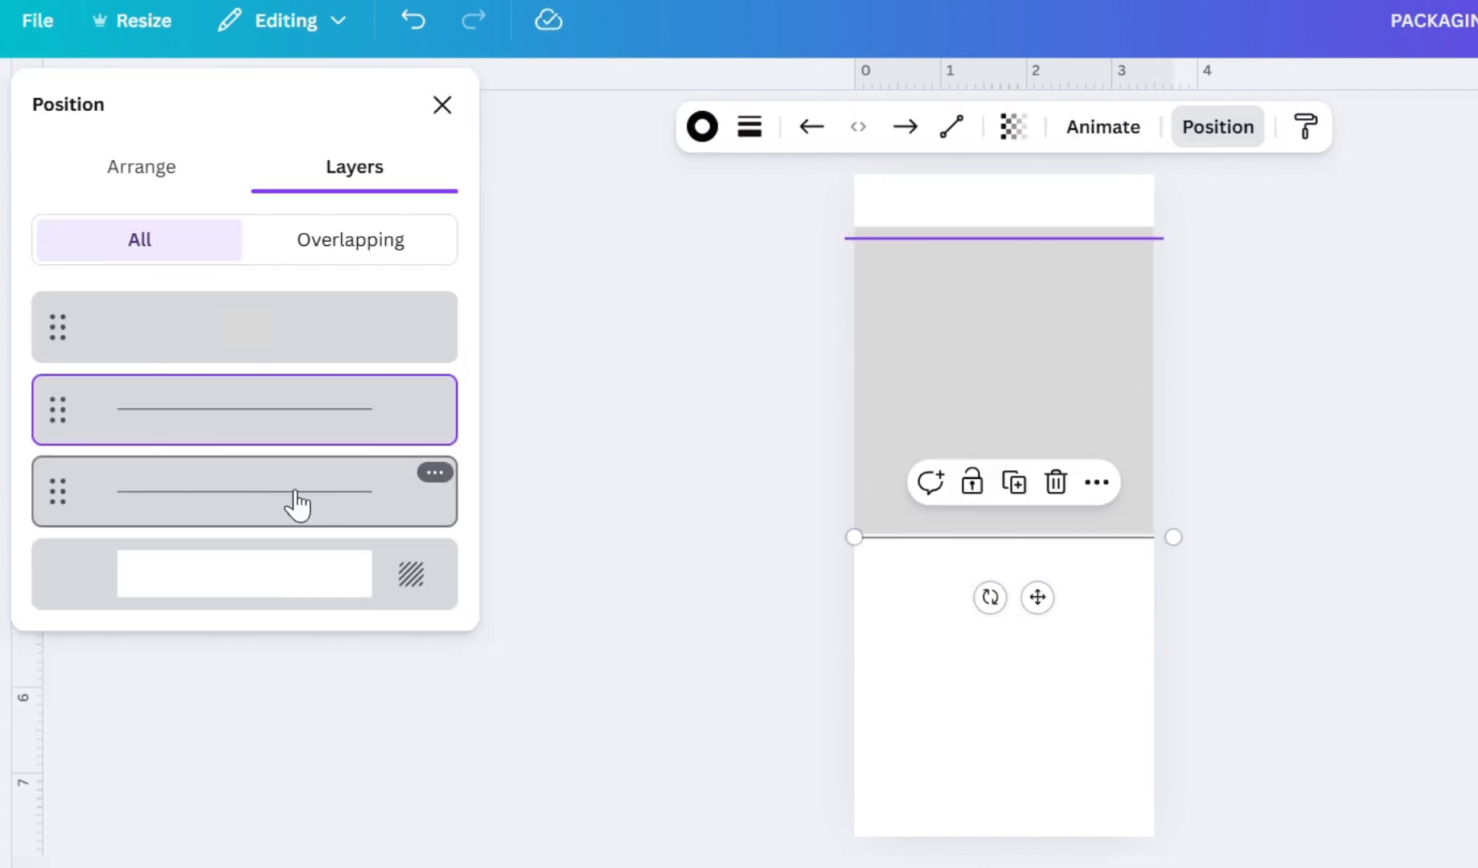
click(702, 129)
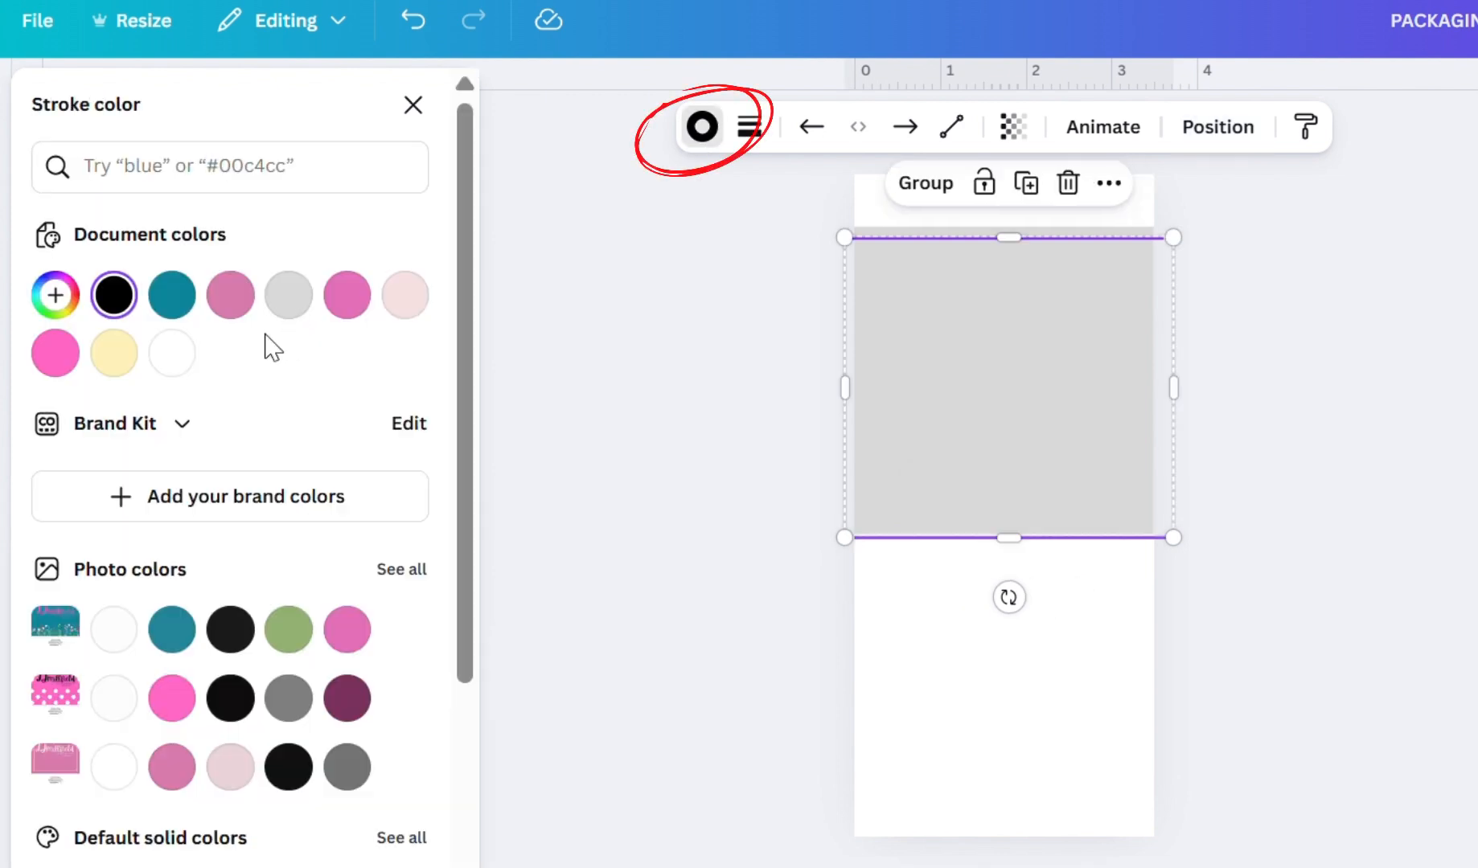
click(172, 353)
click(997, 687)
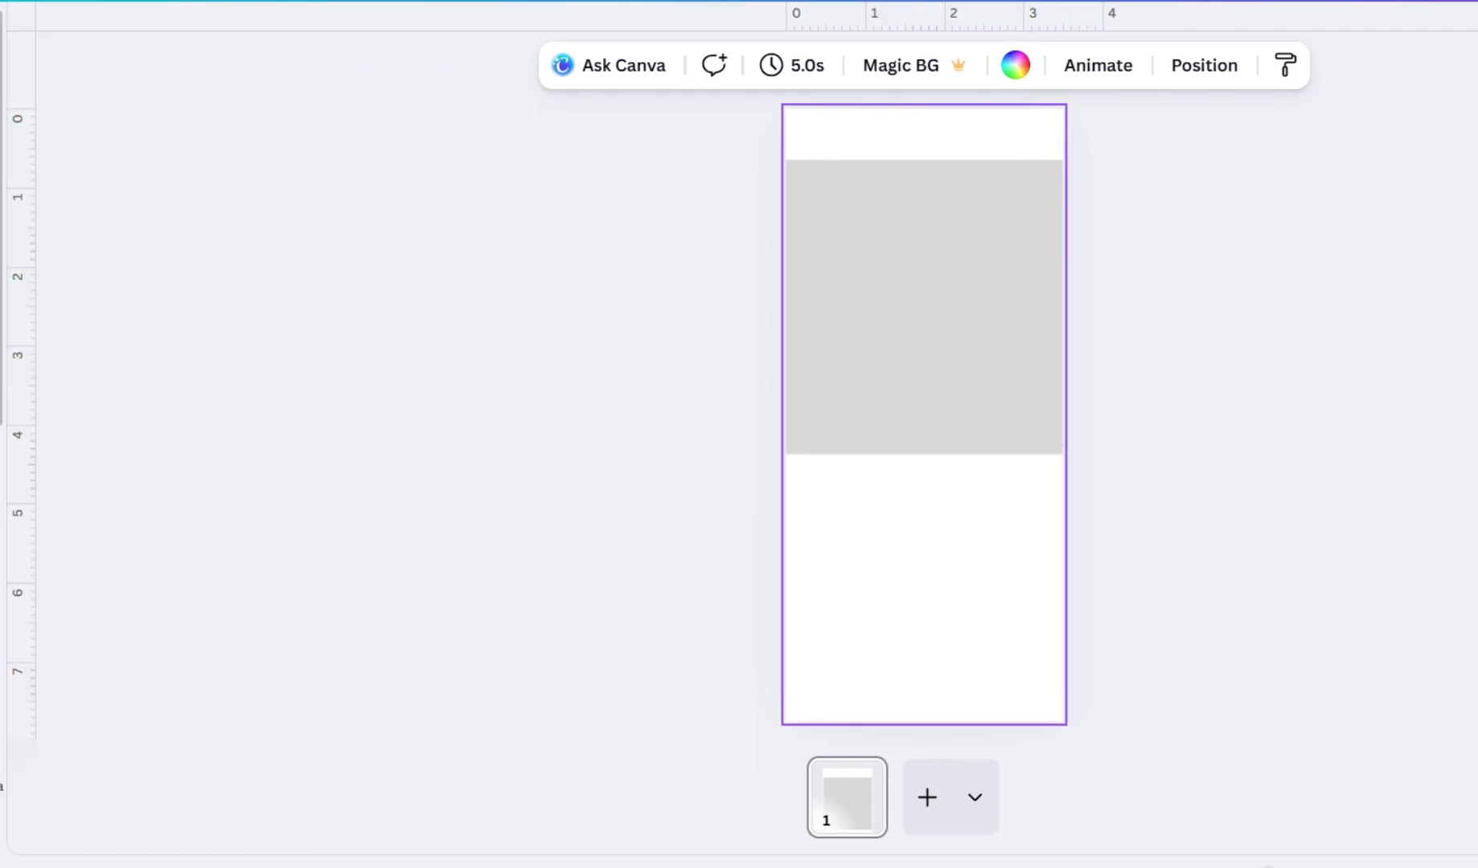
- Place the uploaded millfield "HANDMADE With Love" logo on the grey square and enlarge it slightly
mouse_move(3, 395)
click(149, 684)
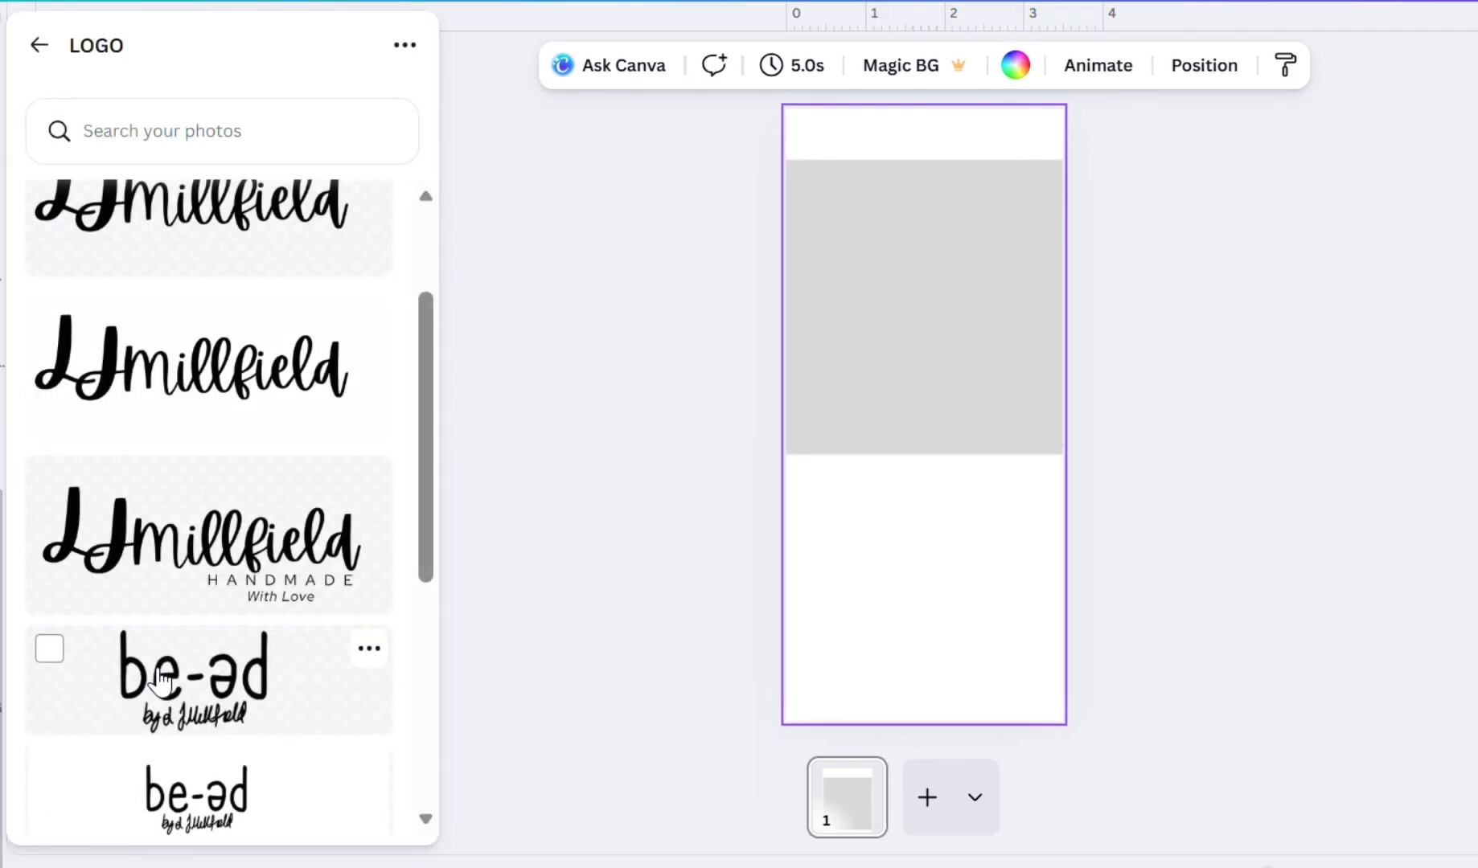
drag(205, 553, 982, 349)
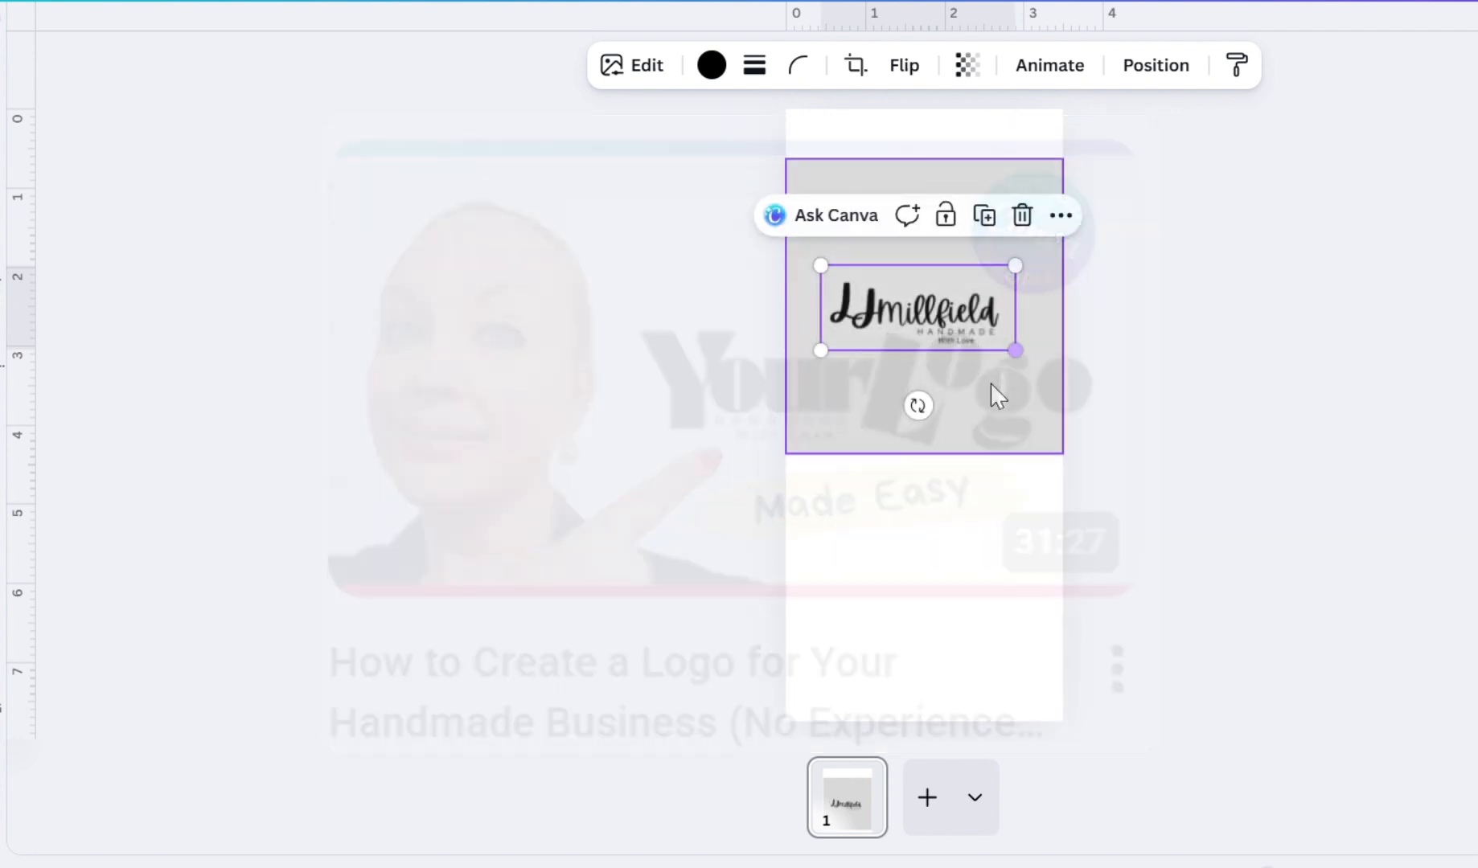
click(946, 380)
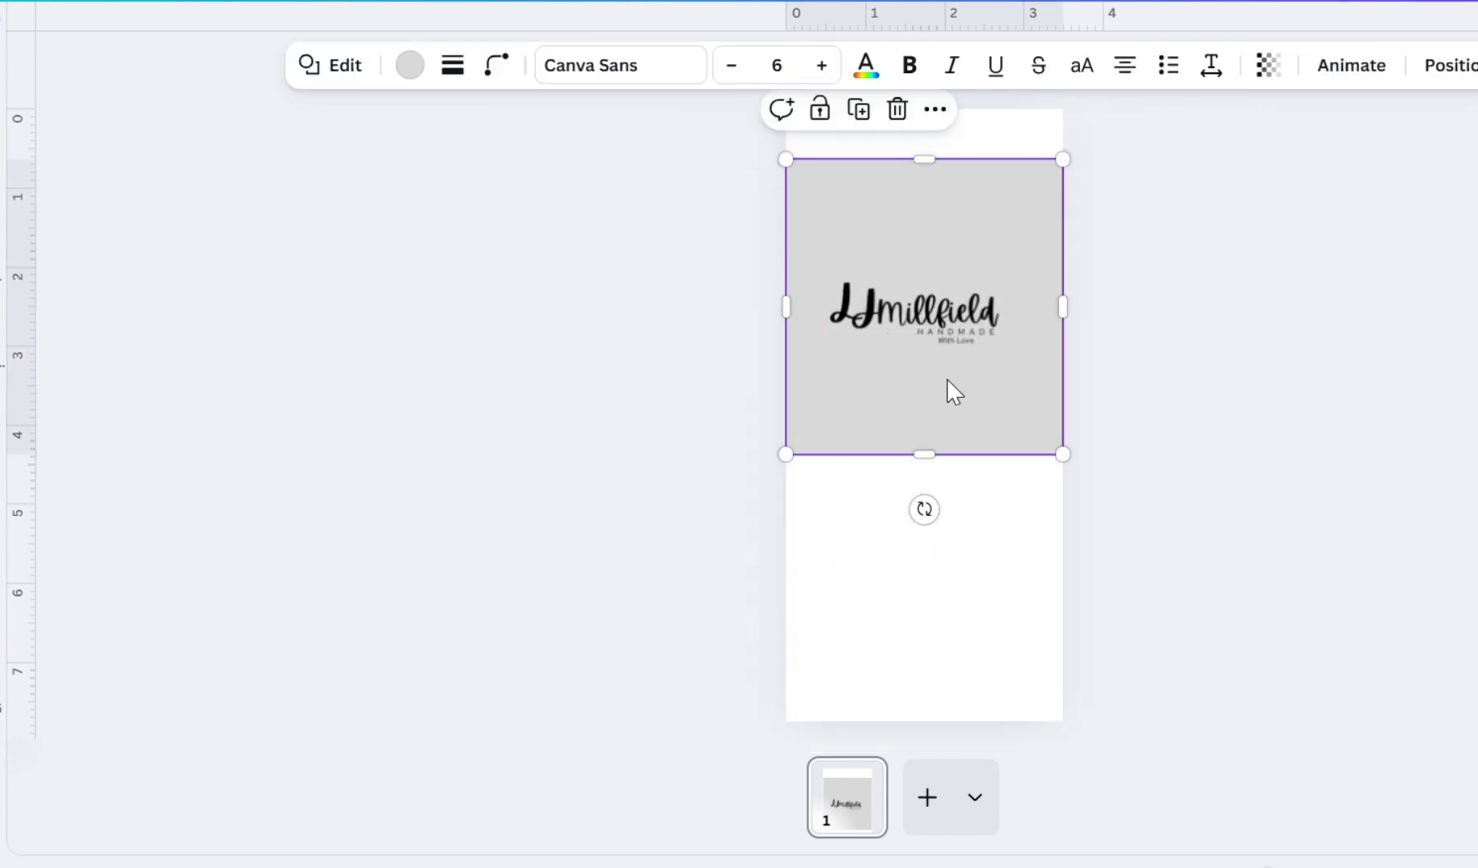
click(921, 325)
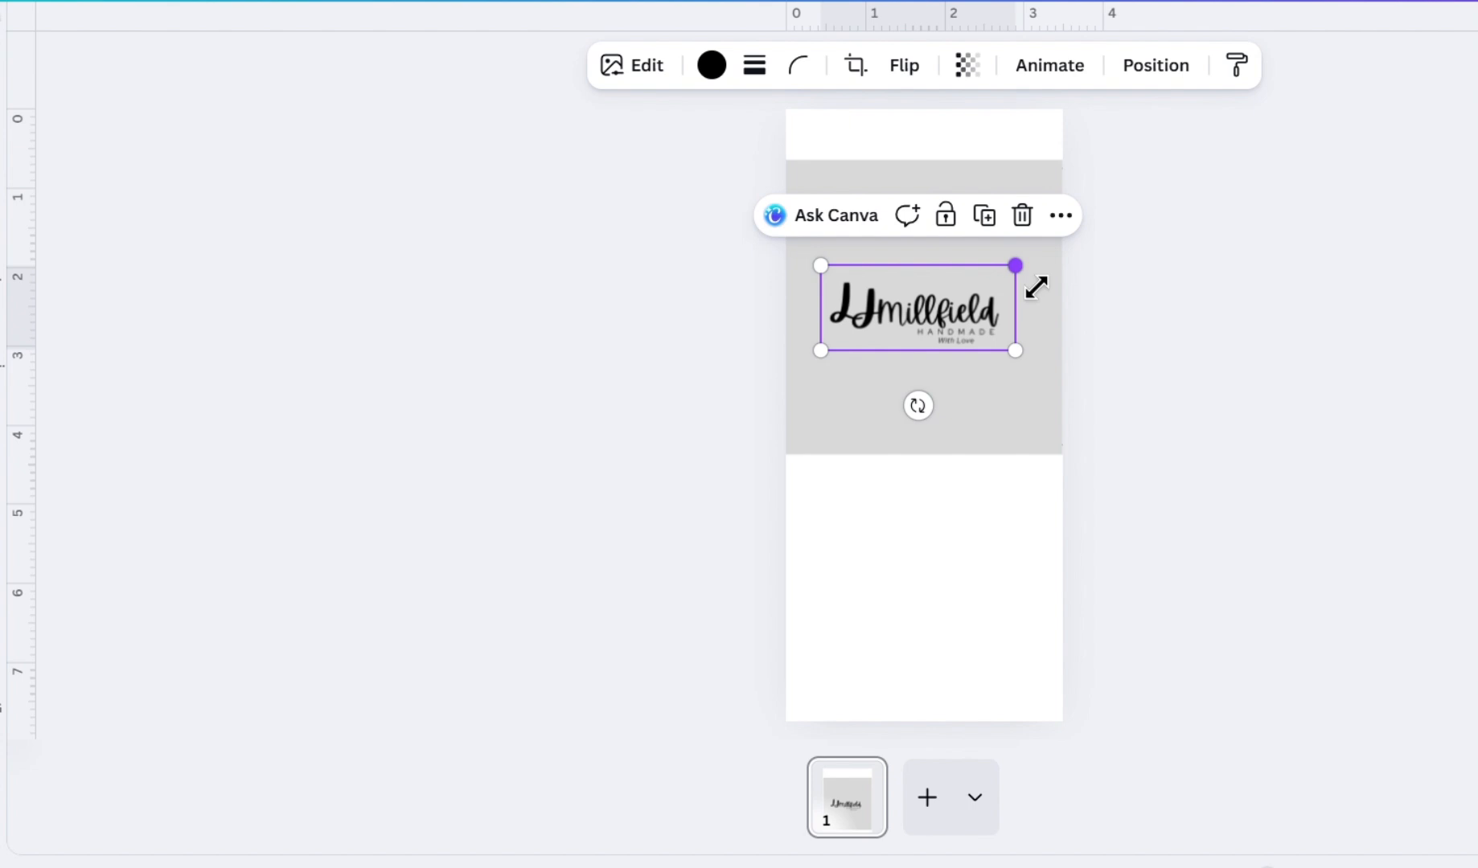
mouse_move(1035, 286)
mouse_down()
mouse_move(1068, 264)
mouse_move(1044, 279)
mouse_up()
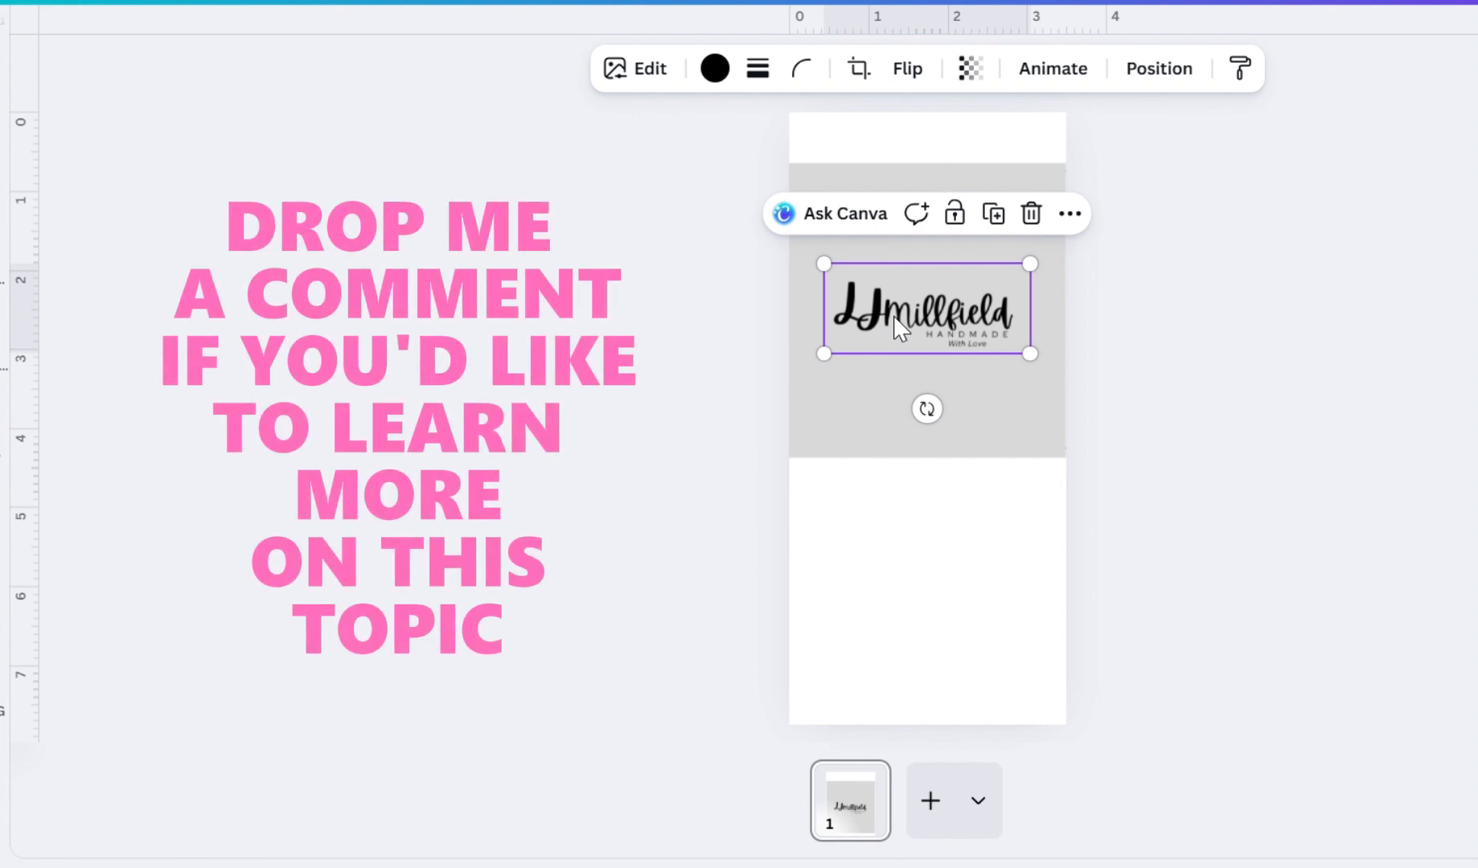
click(875, 405)
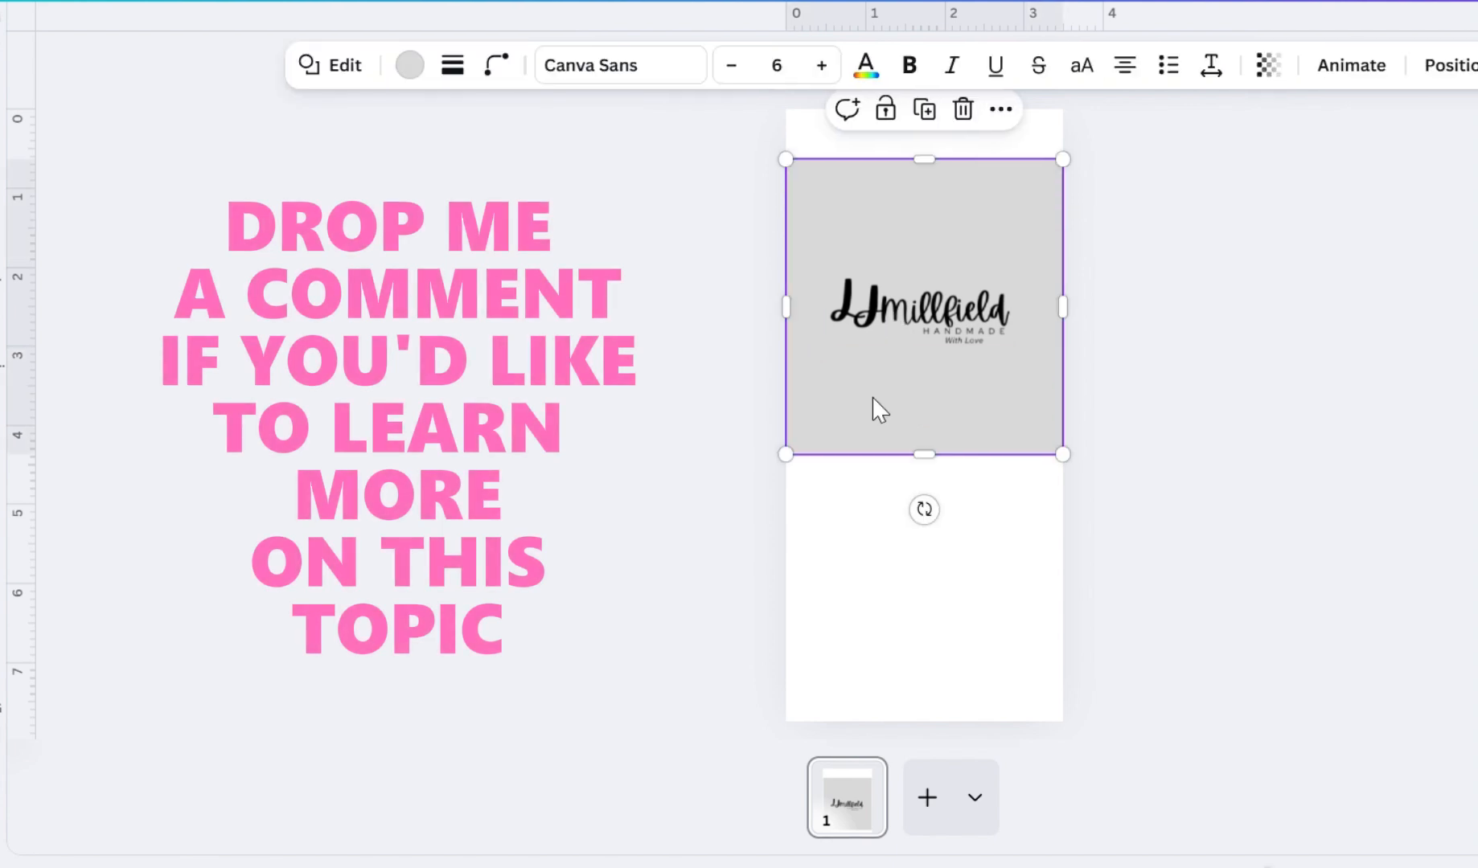
click(897, 330)
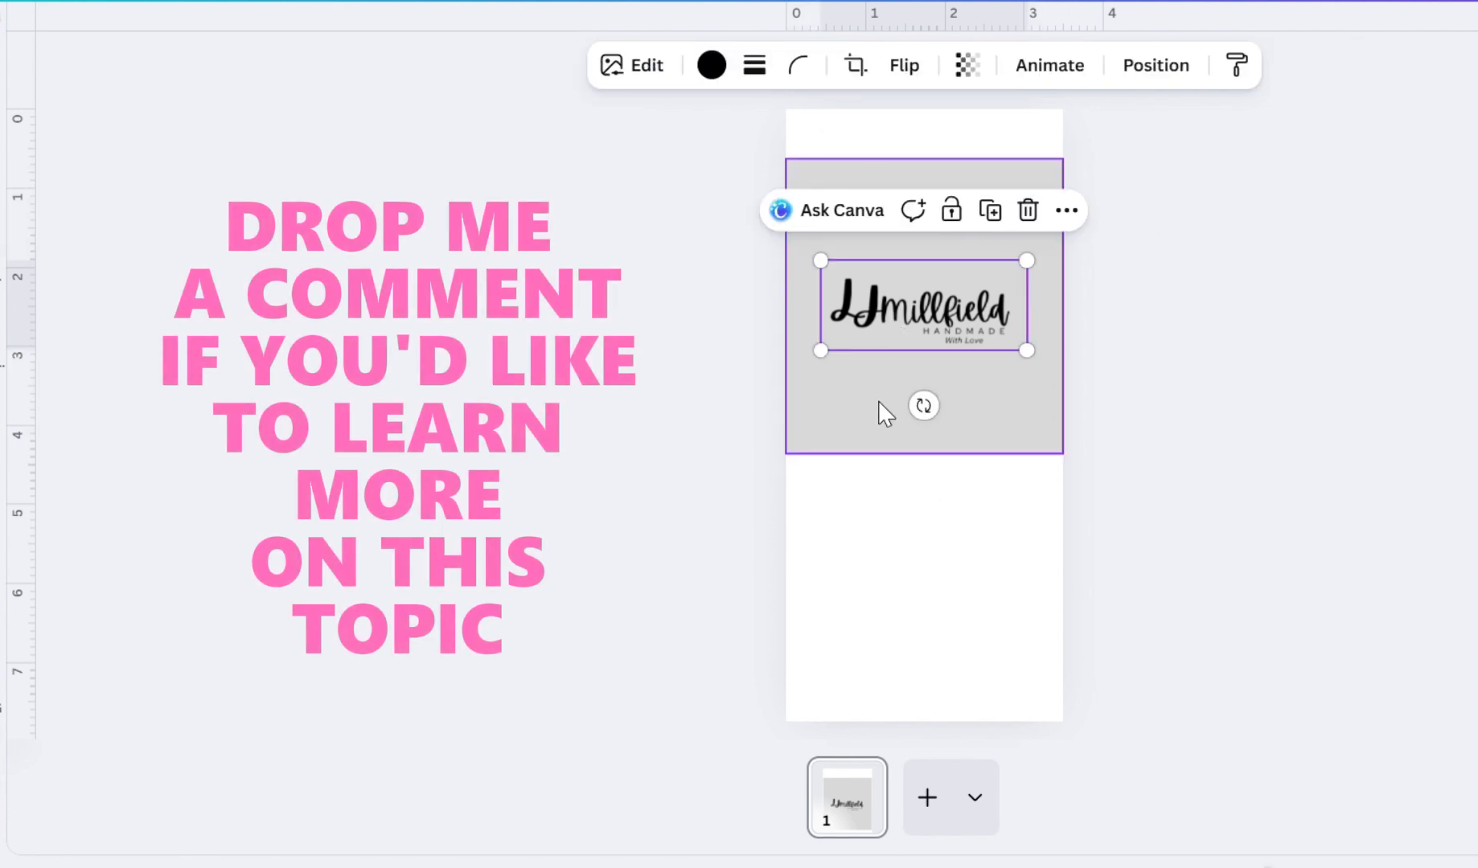
click(879, 366)
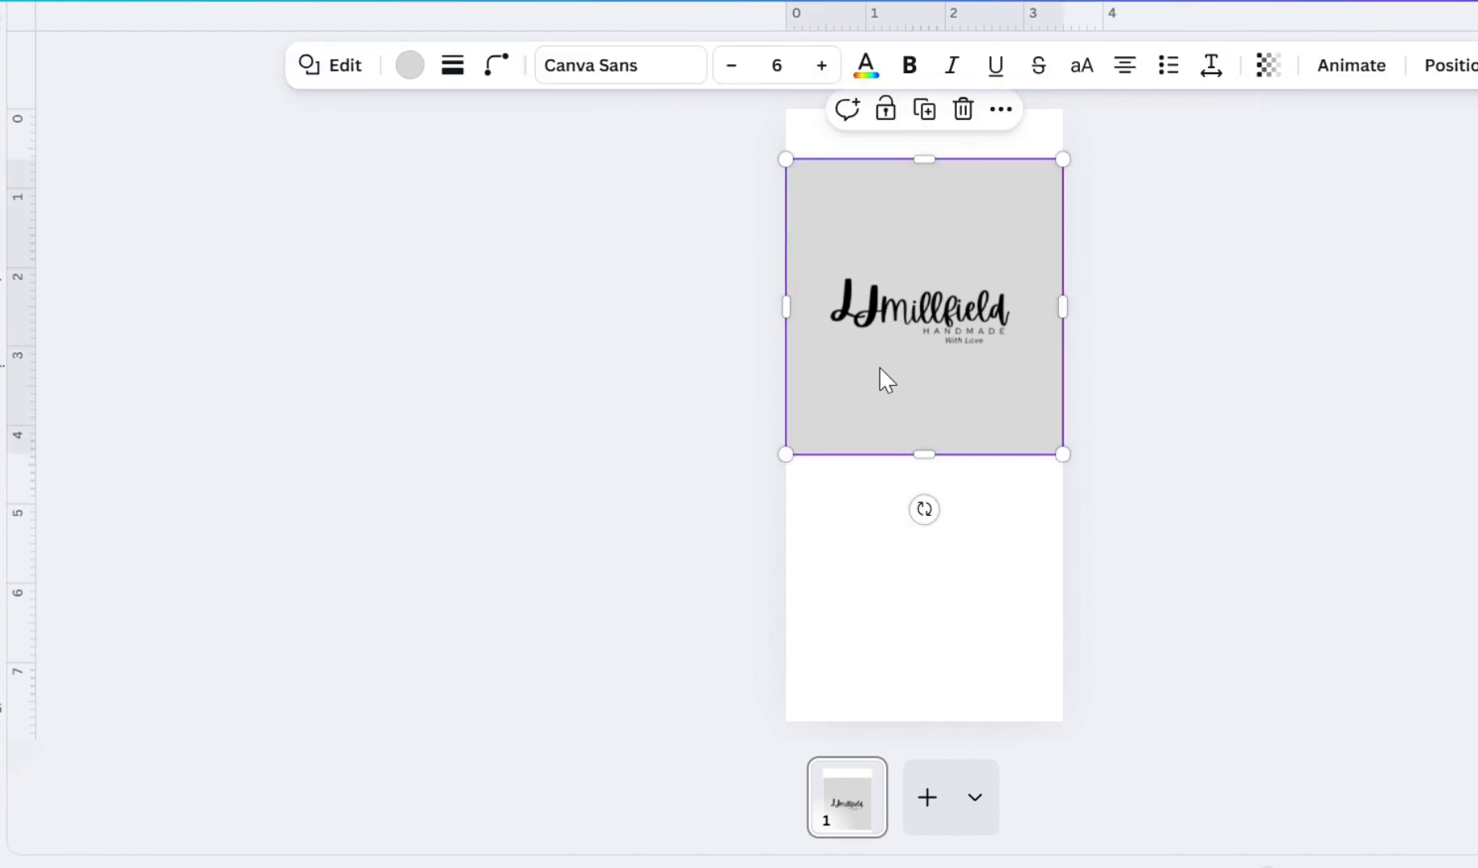
- Change the square's fill to teal and darken it to the custom color #0D859A
click(879, 399)
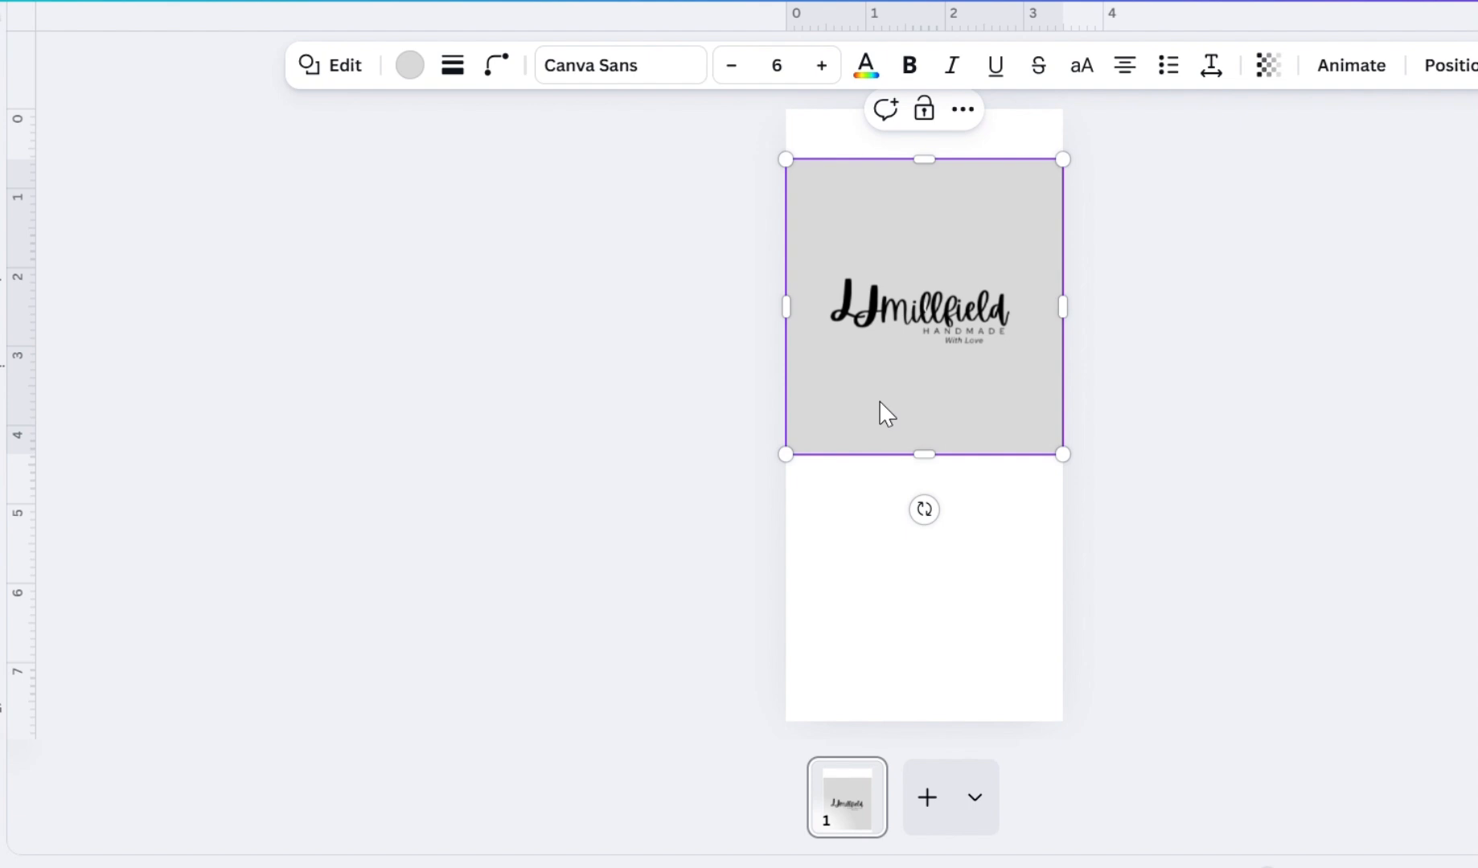
click(414, 69)
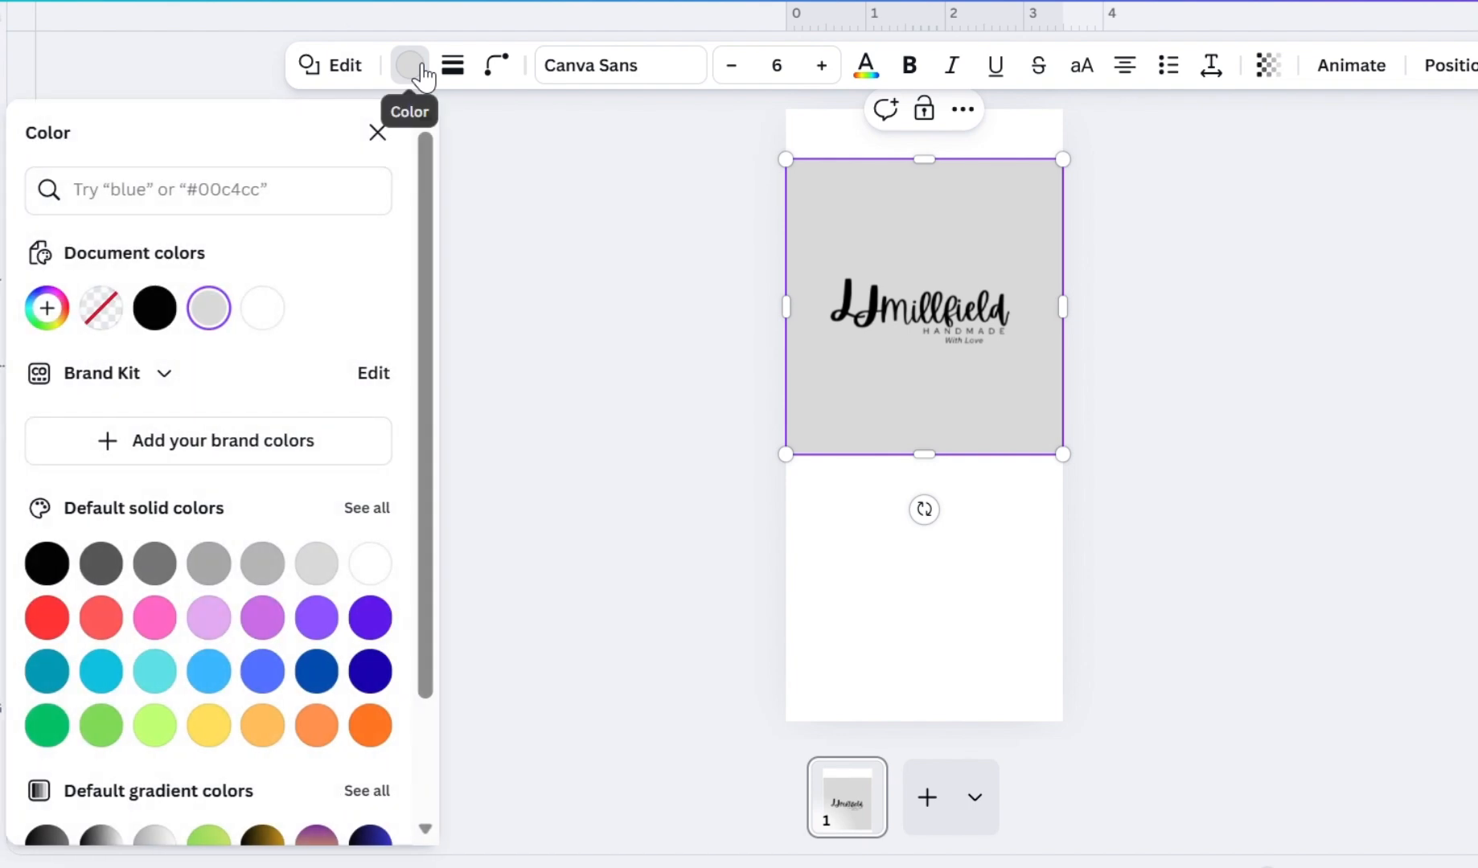
scroll(161, 595, down, 3)
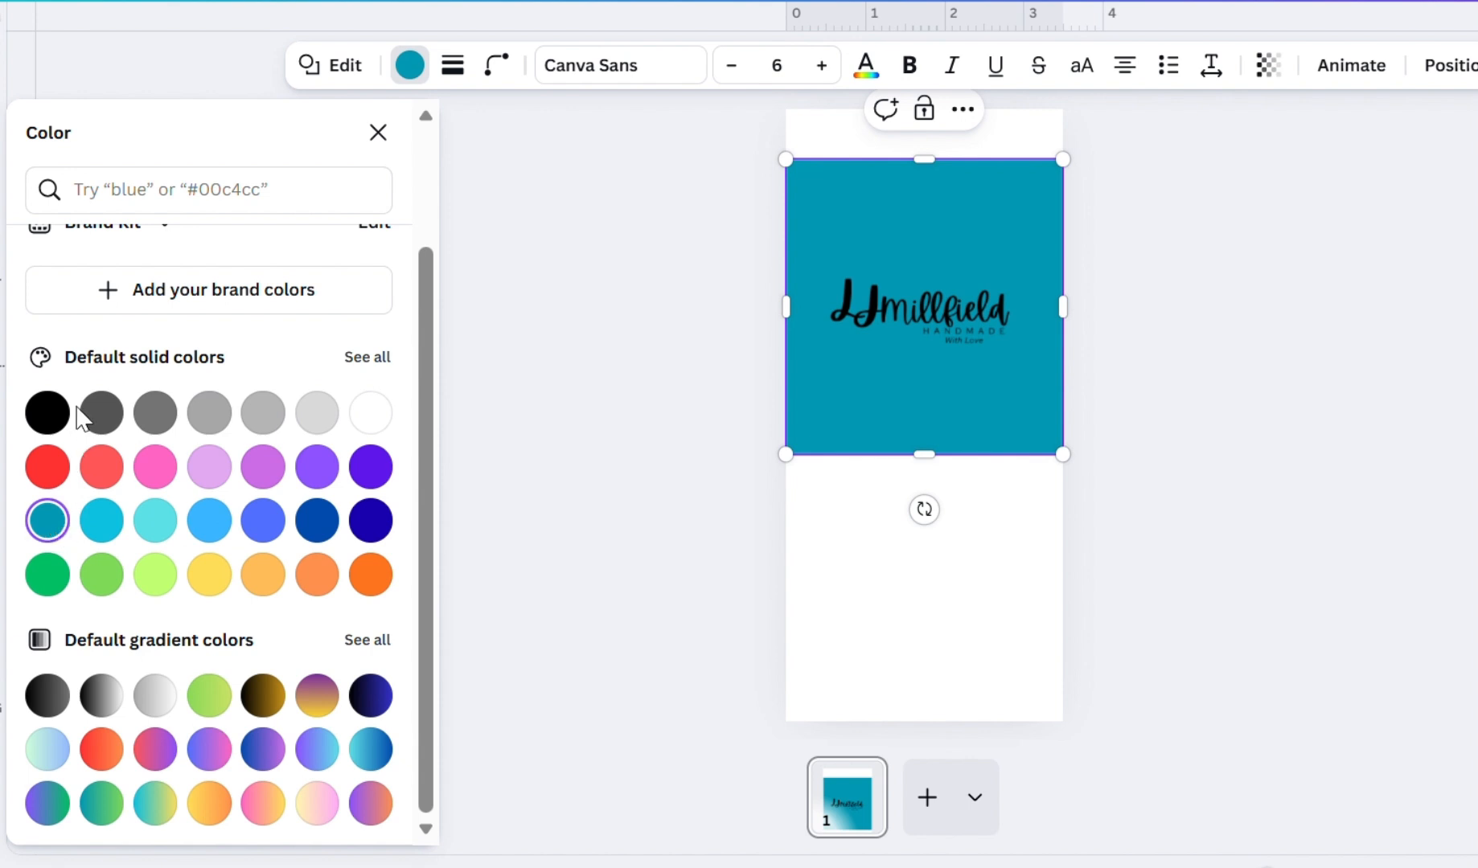
scroll(99, 438, up, 2)
click(49, 309)
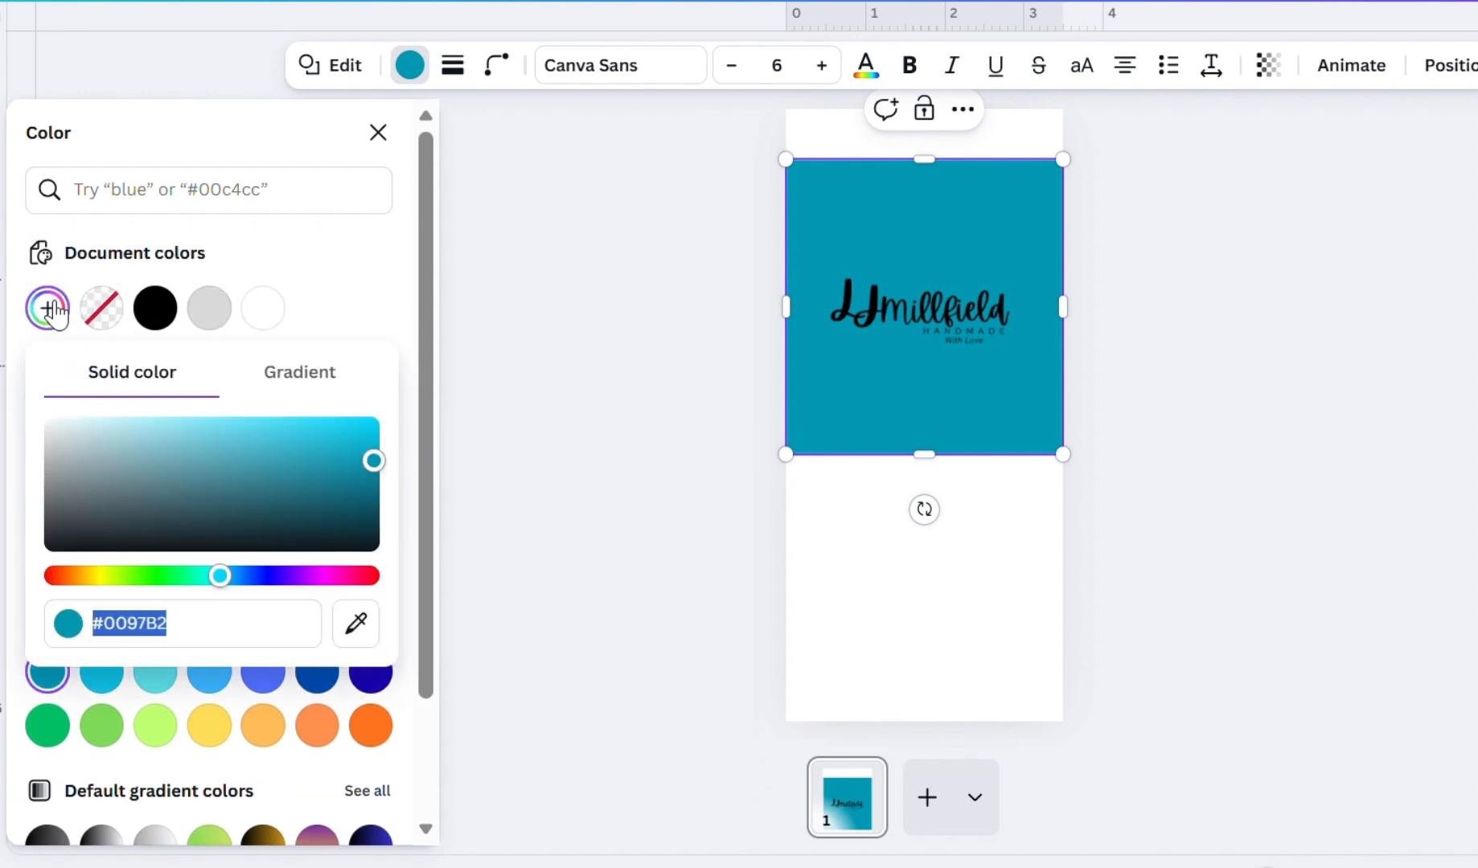
drag(373, 460, 346, 472)
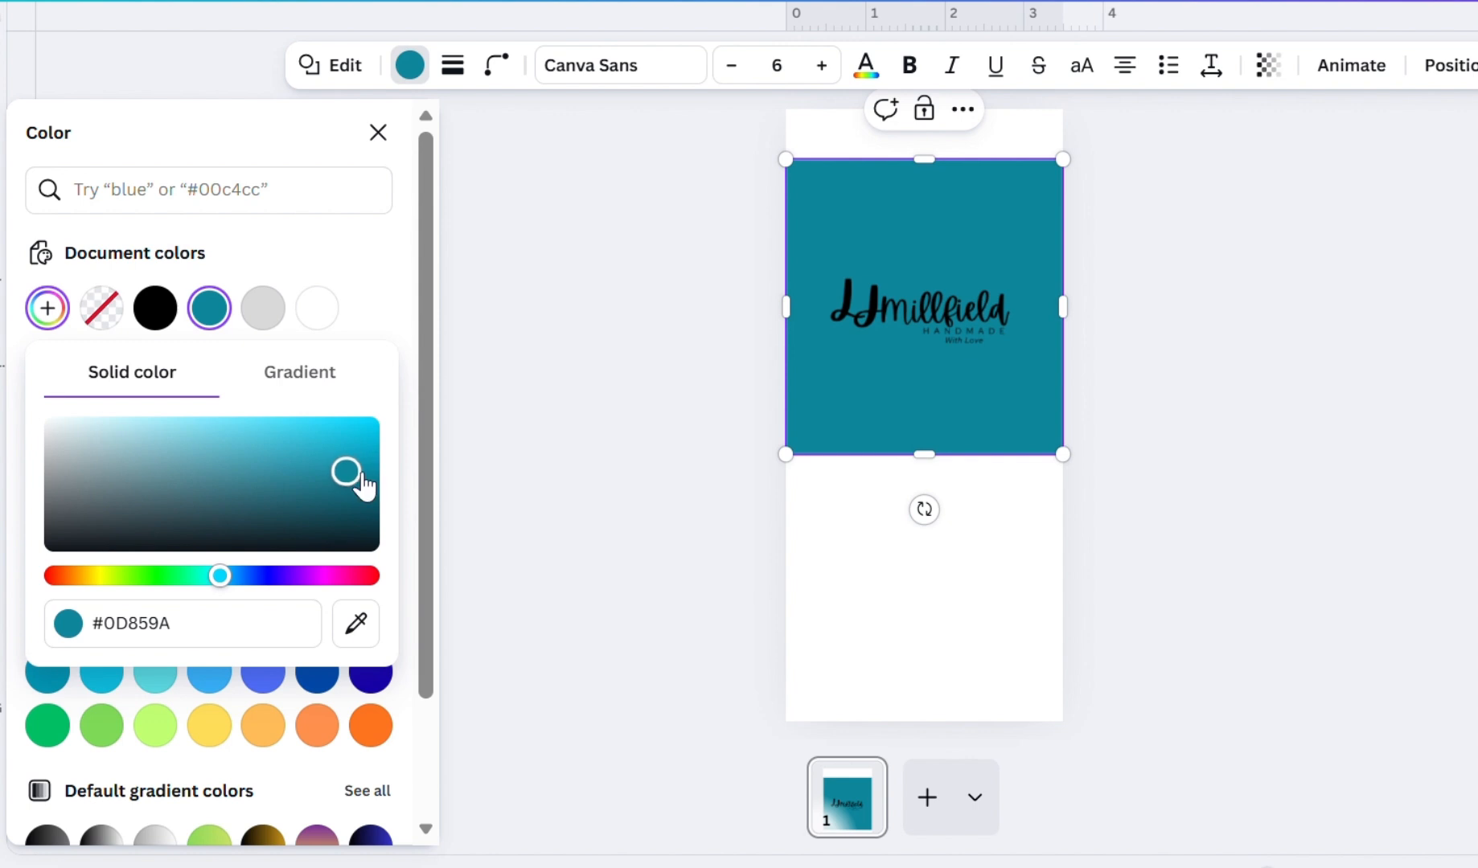
click(393, 131)
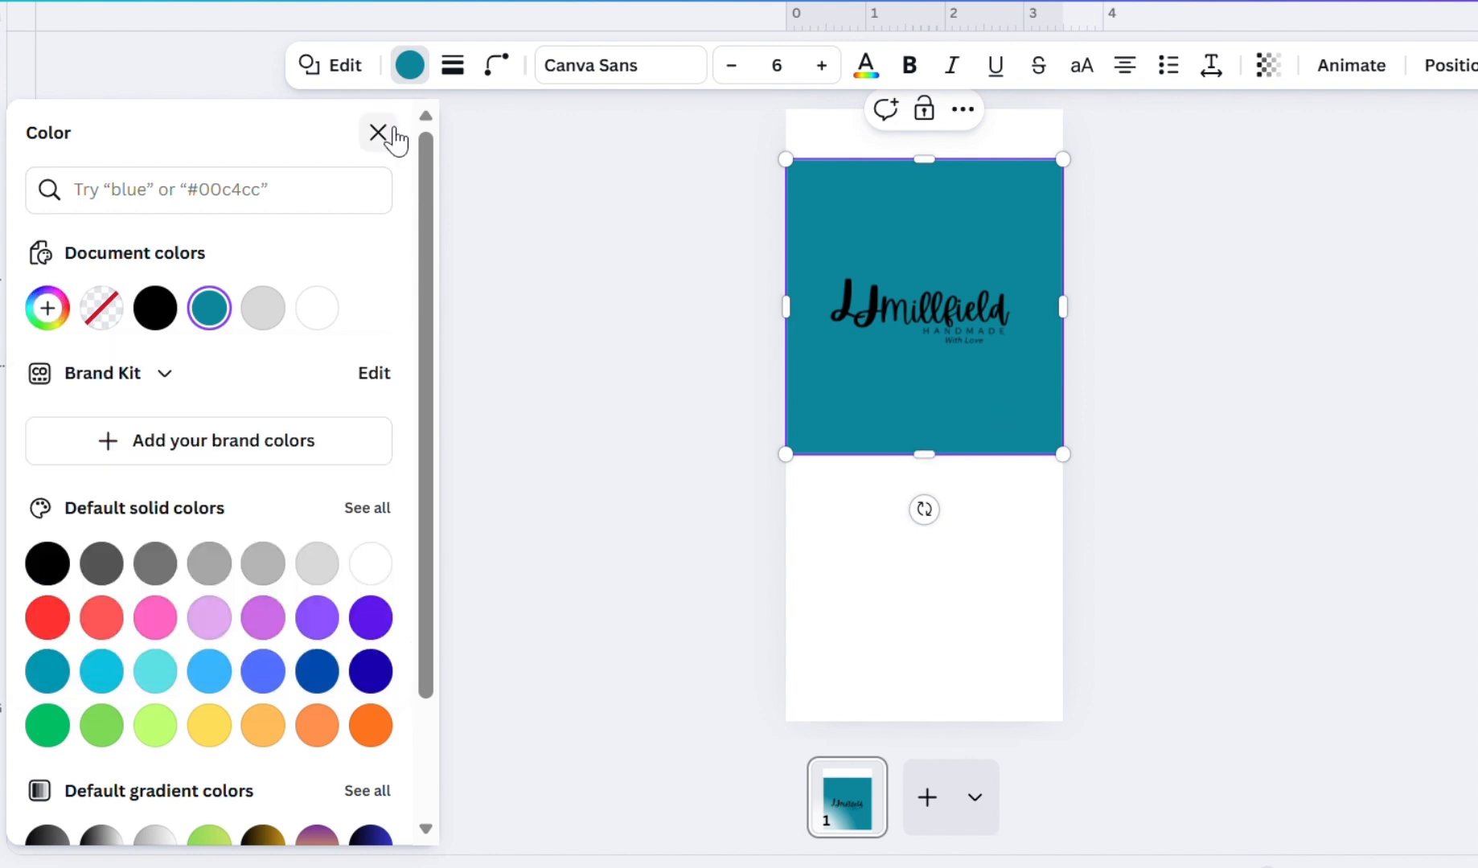
- Search the graphics library for "flowers" and add the watercolor wildflower border strip to the design
click(378, 133)
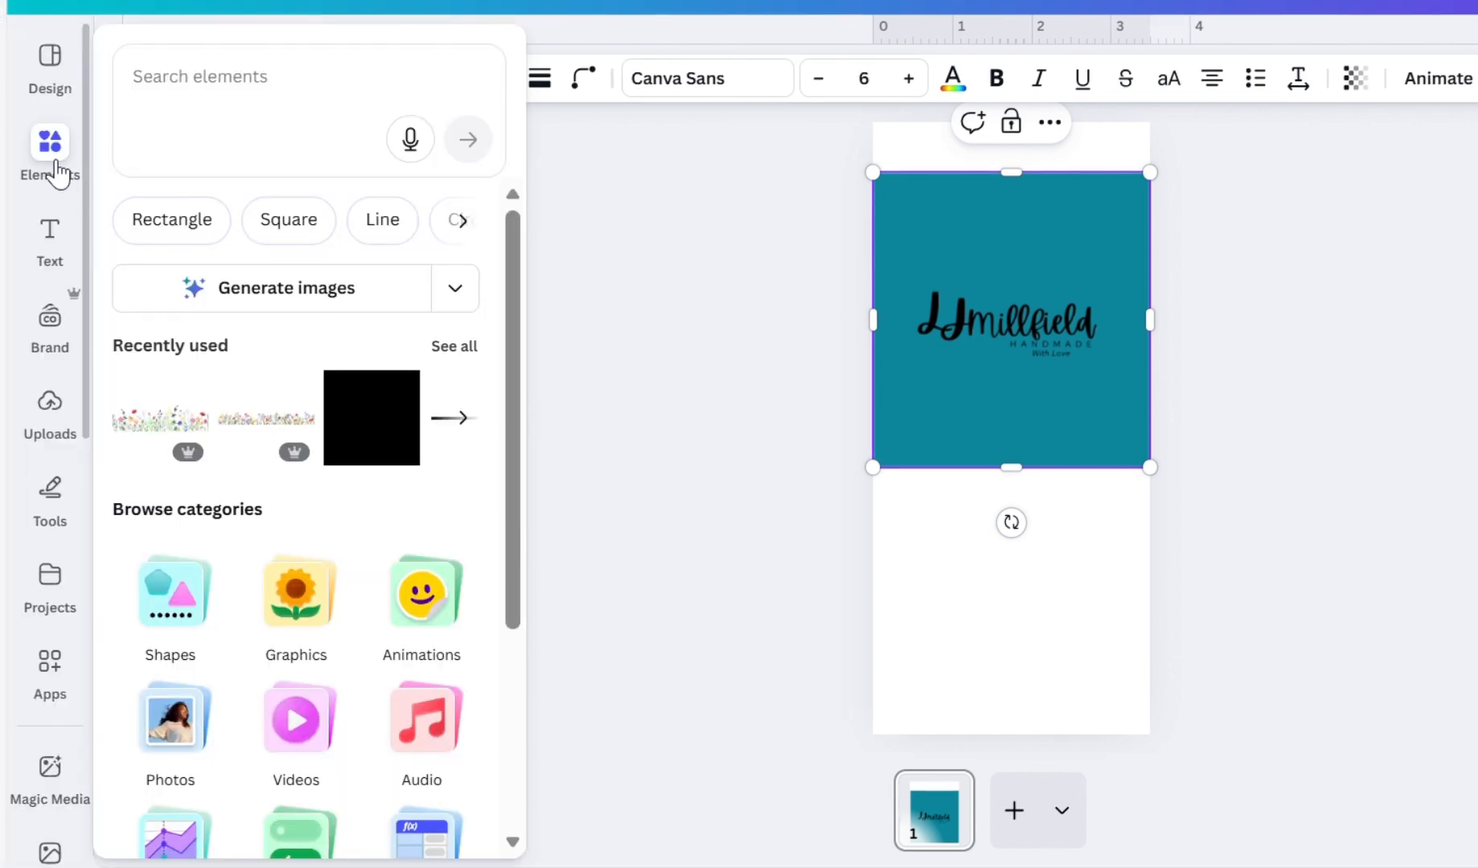
click(208, 580)
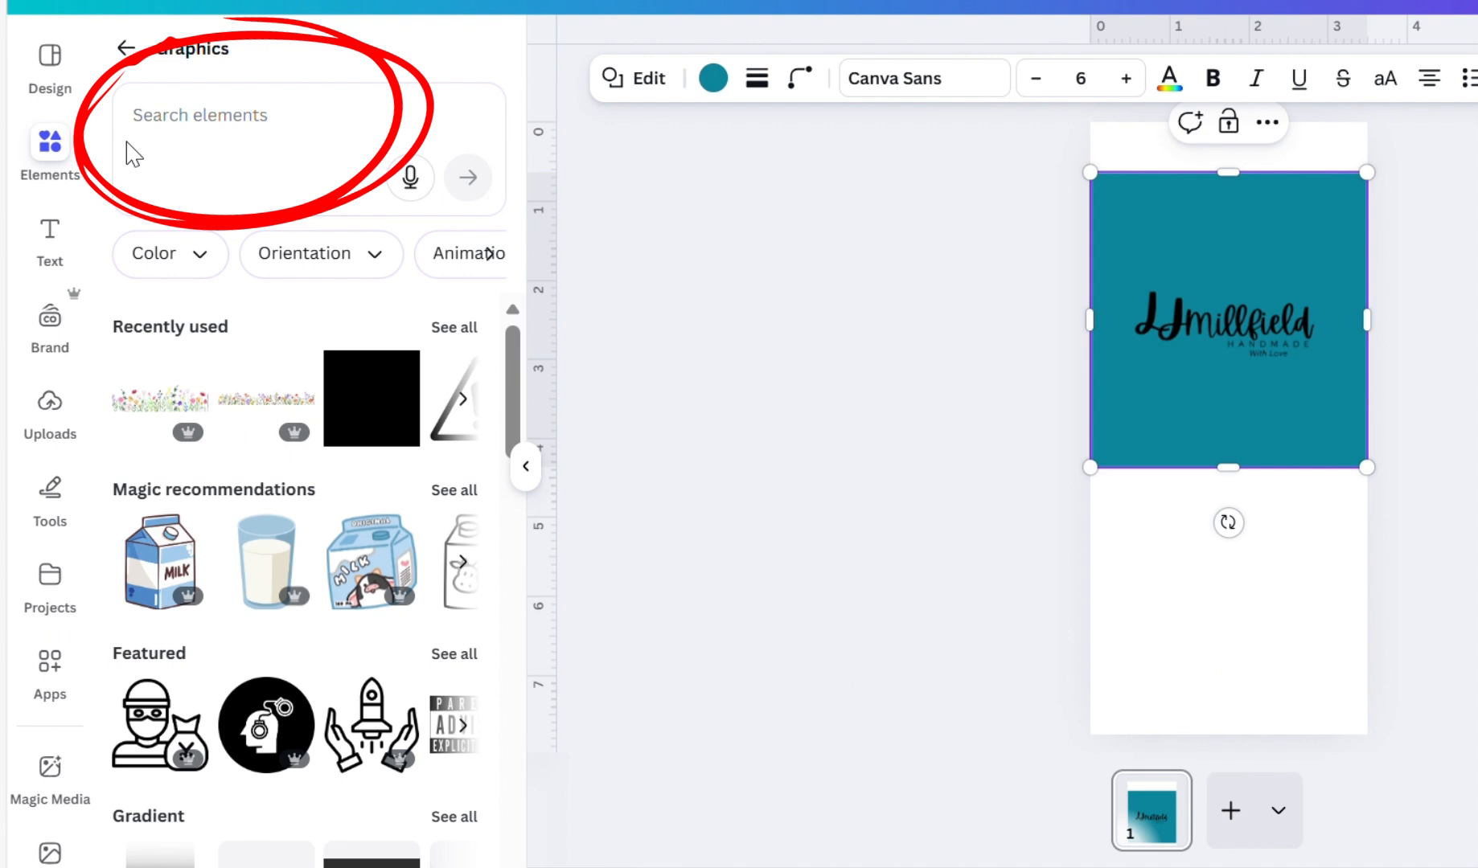
click(254, 125)
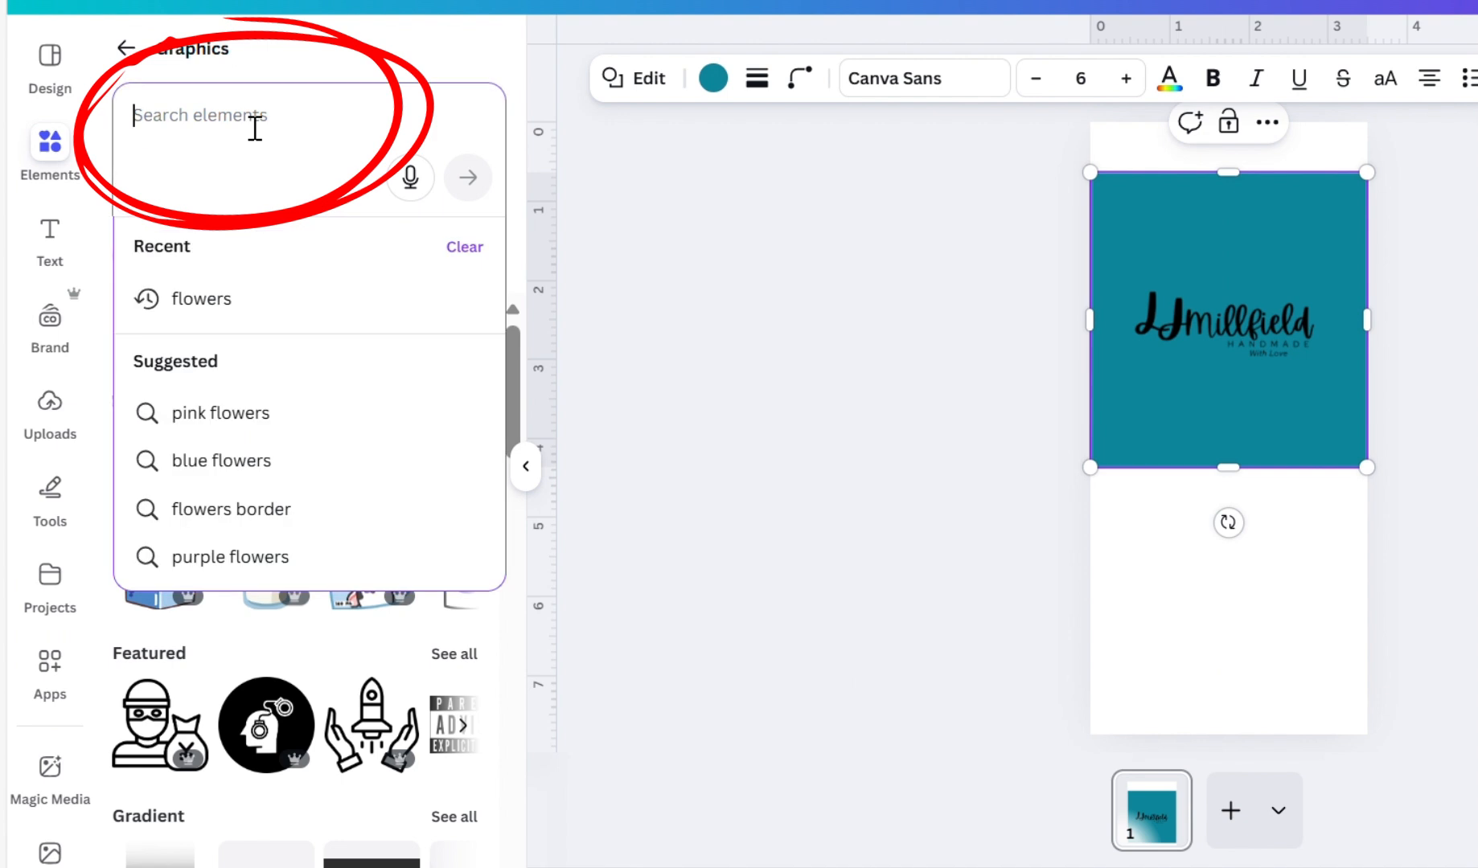
text(flowers)
key(Return)
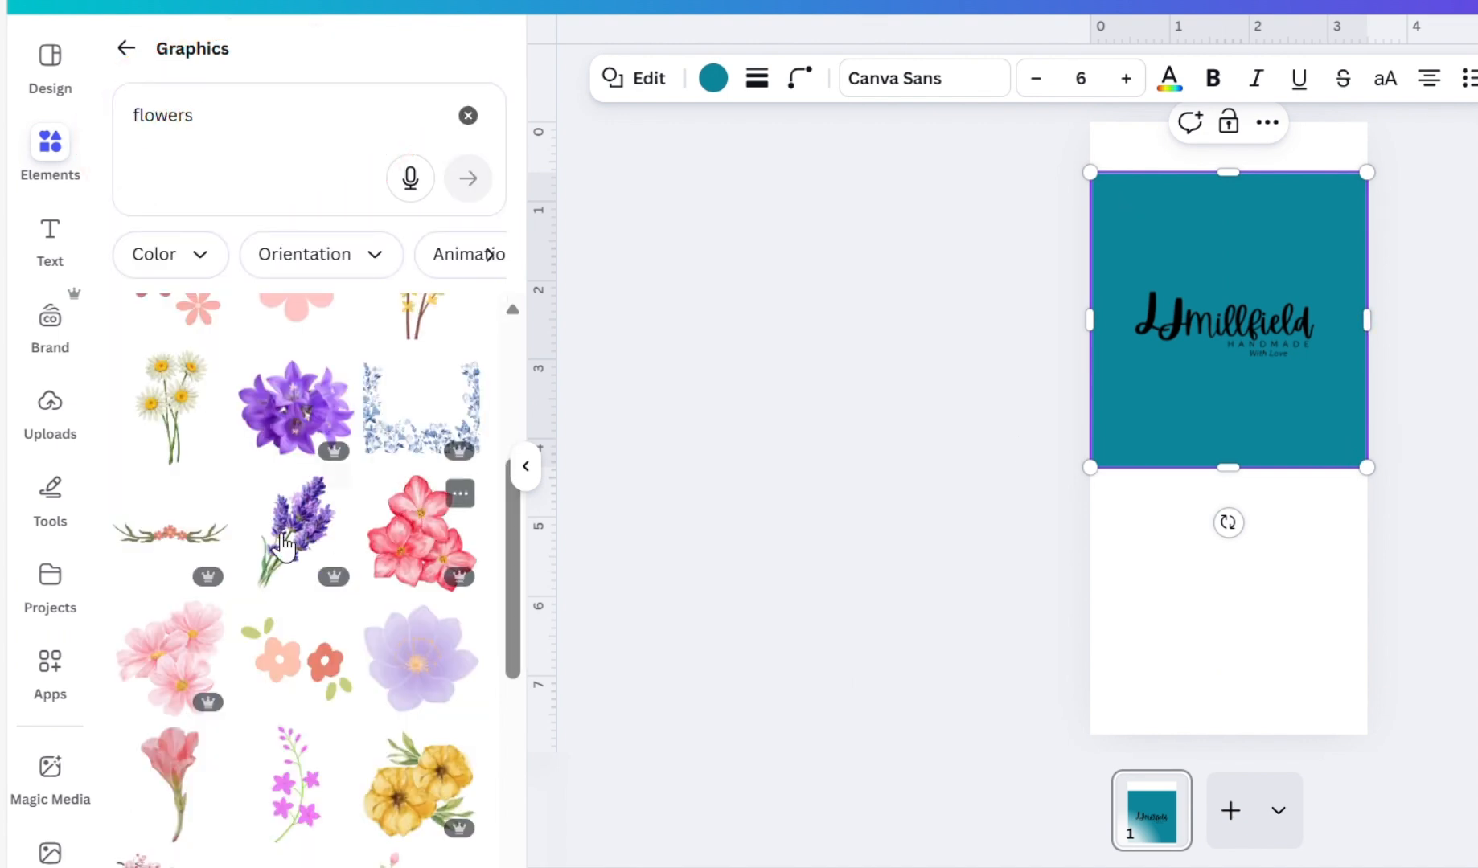
scroll(171, 649, down, 8)
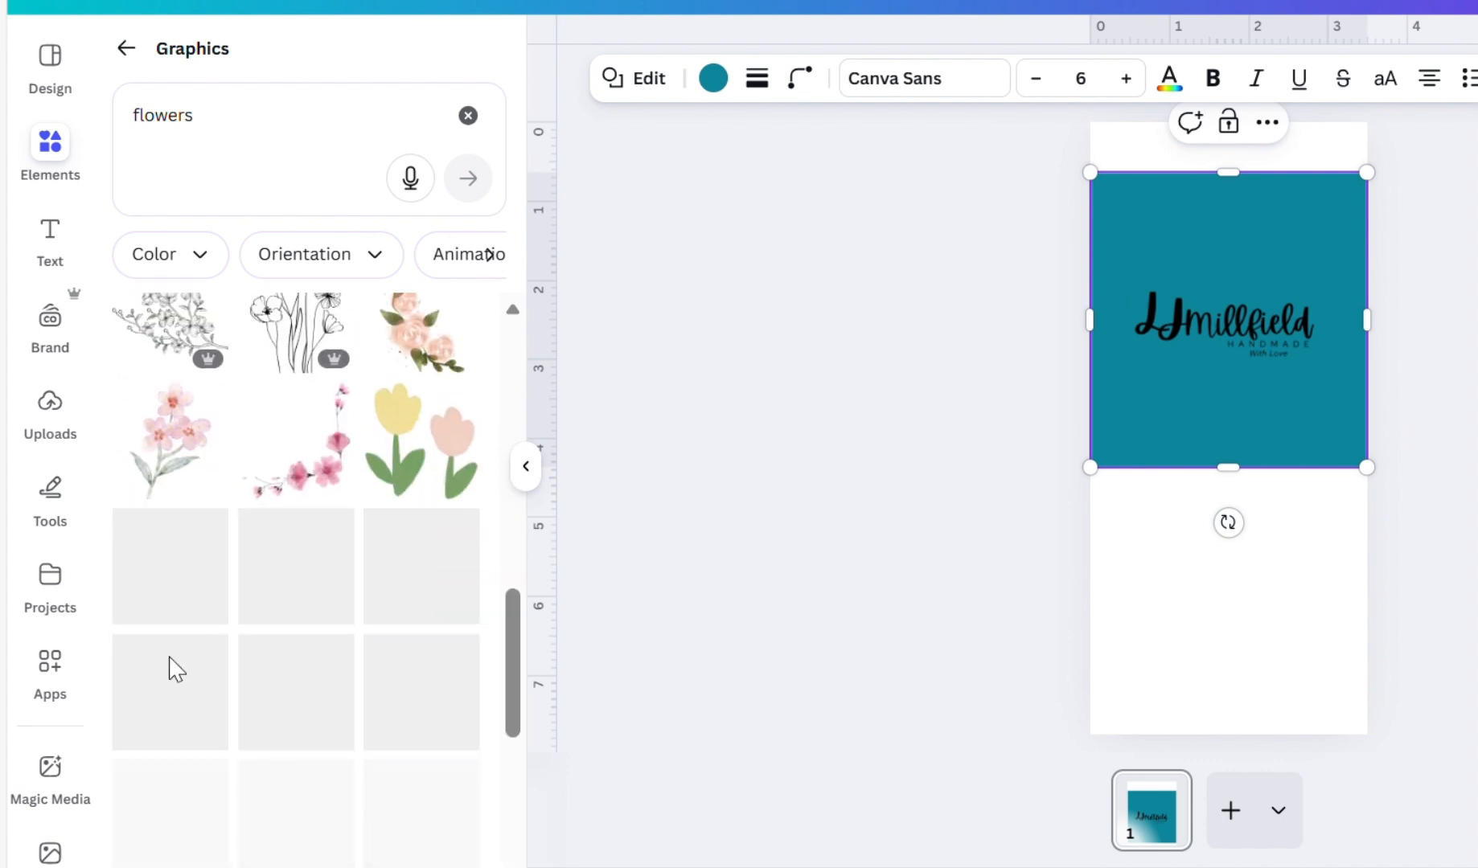
scroll(171, 666, down, 4)
click(296, 603)
- Resize the flower border to span the teal square's full width and align it flush with the square's lower edge
drag(1338, 430, 1387, 449)
drag(1135, 447, 1109, 449)
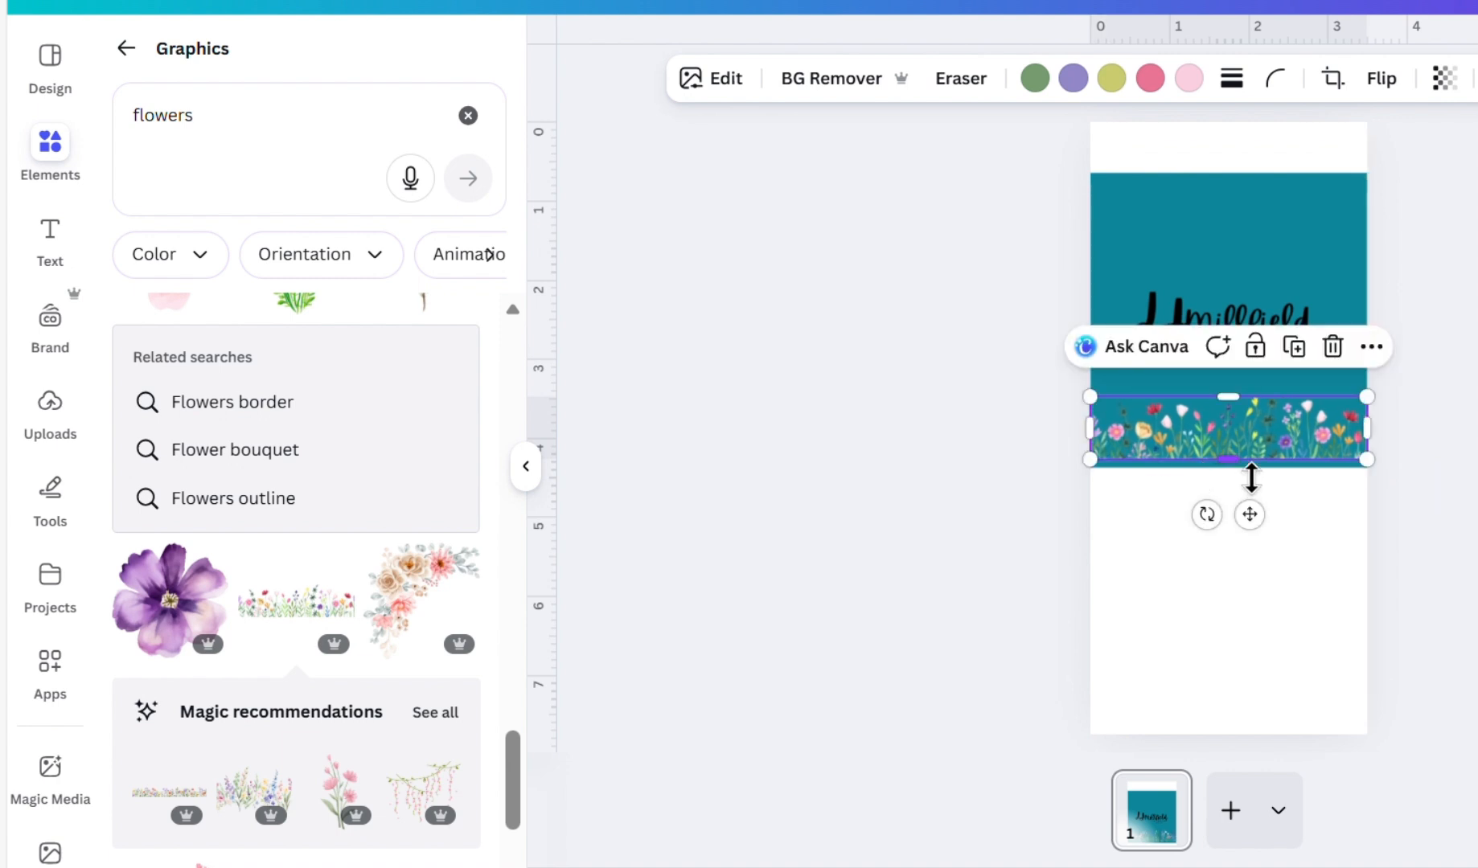
drag(1251, 478, 1251, 488)
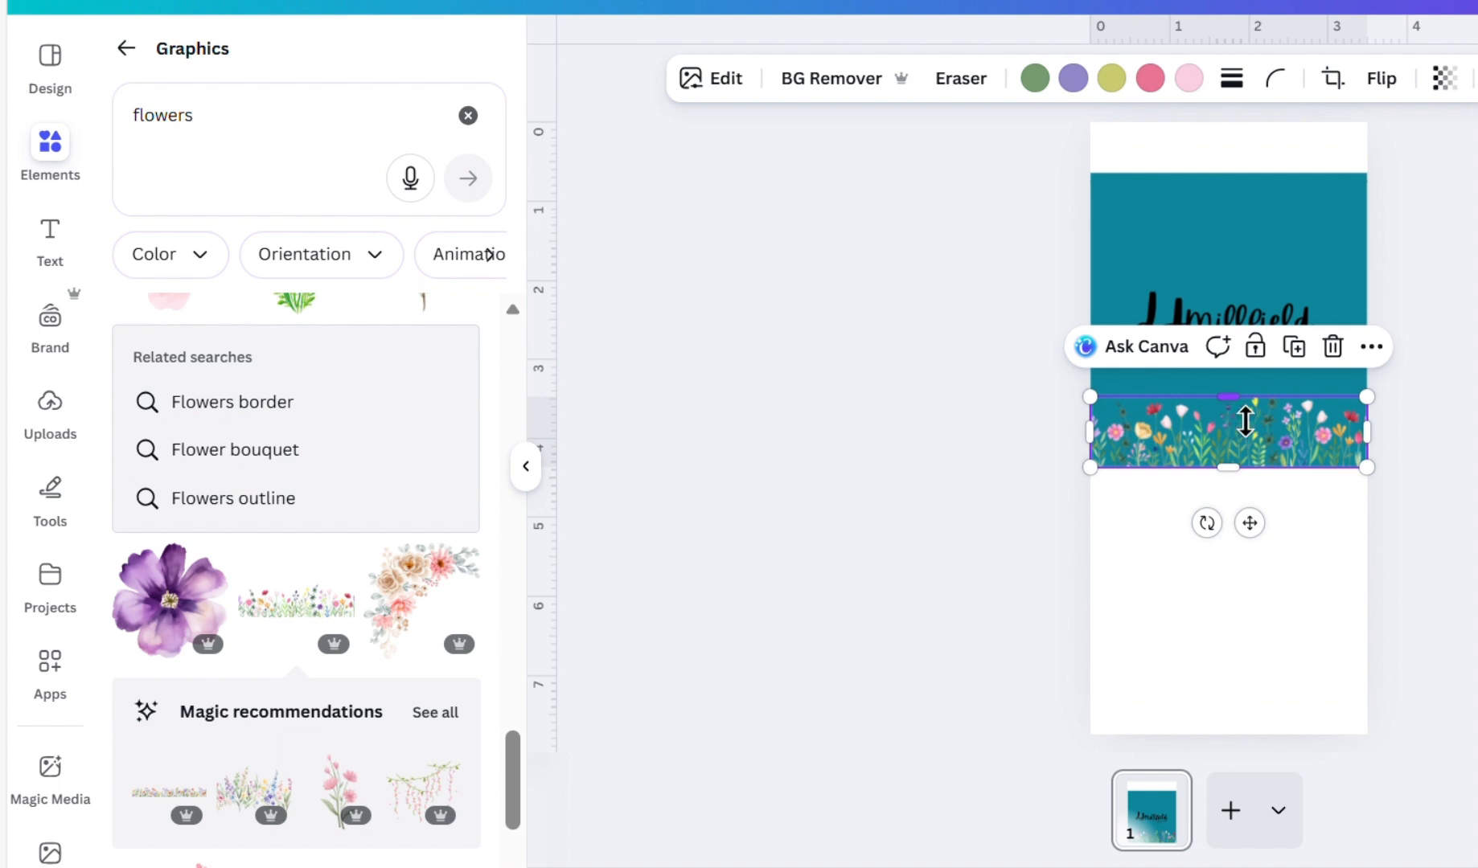
mouse_move(1233, 417)
mouse_down()
mouse_move(1234, 399)
mouse_move(1235, 445)
mouse_move(1225, 439)
mouse_up()
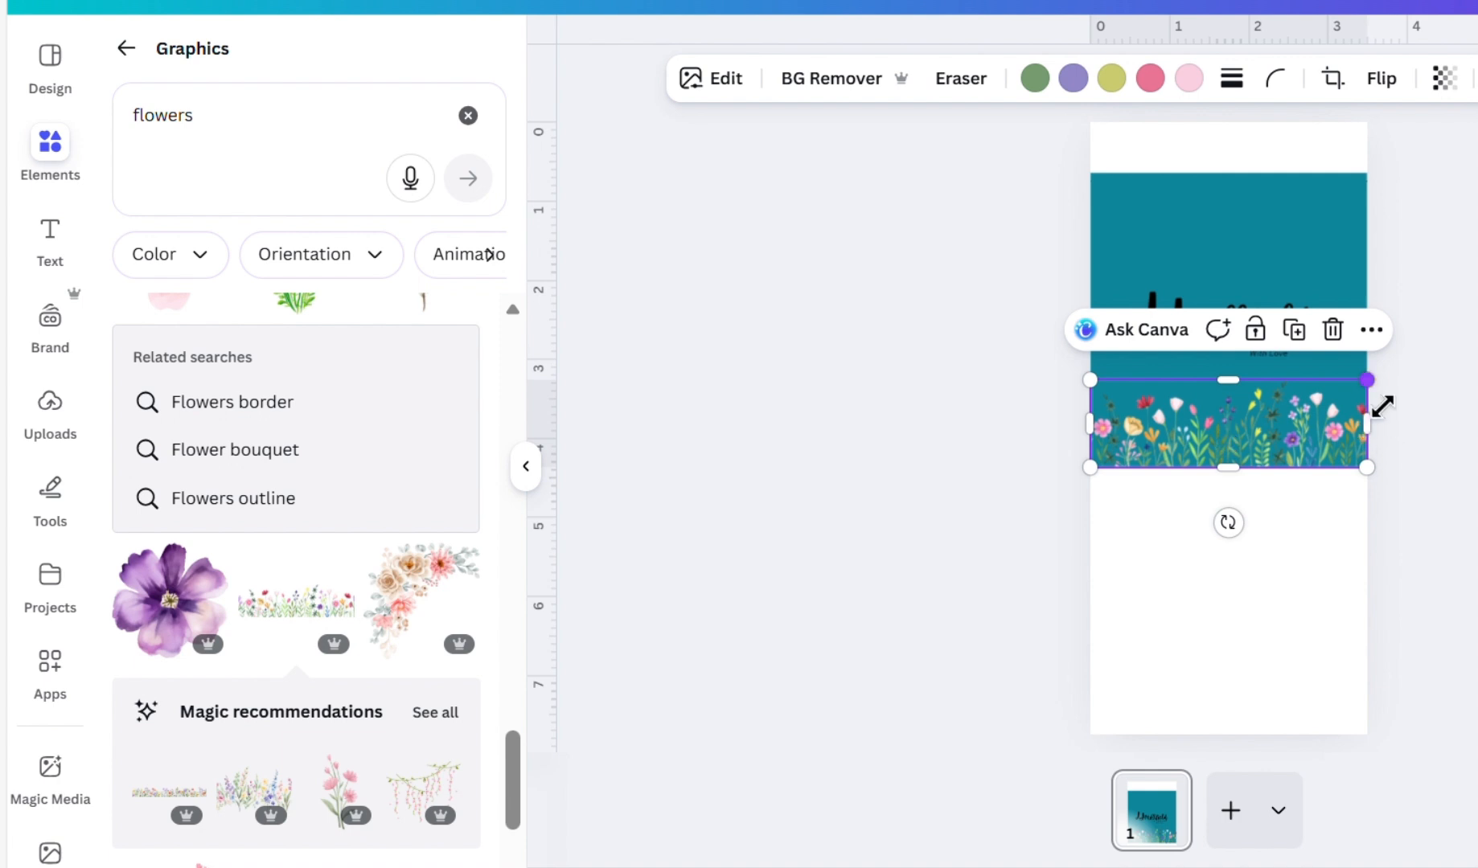
drag(1381, 408, 1391, 439)
mouse_move(1260, 443)
mouse_down()
mouse_move(1278, 446)
mouse_move(1261, 442)
mouse_up()
click(1250, 429)
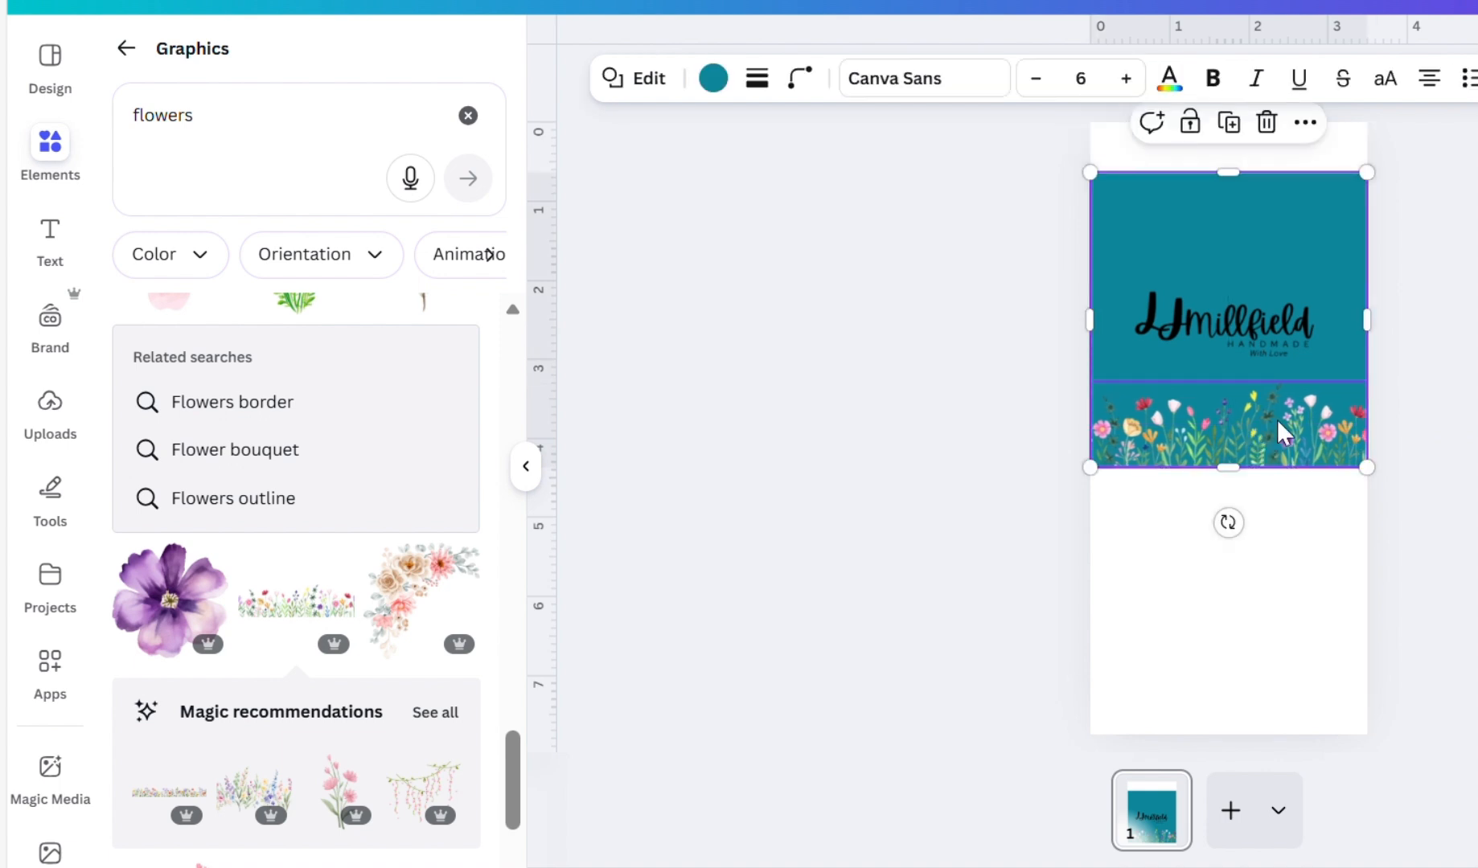
click(1283, 429)
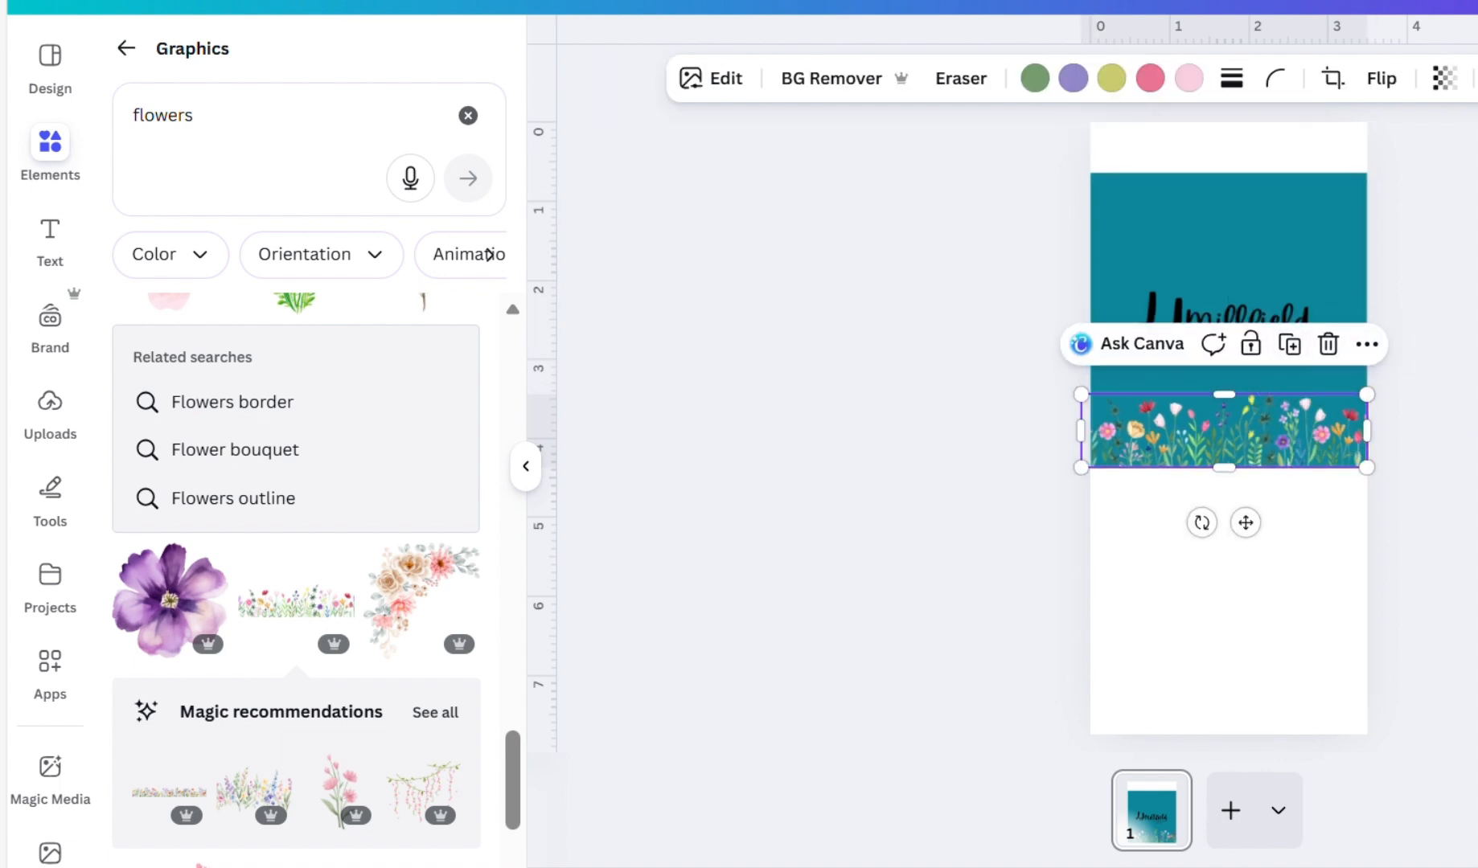
- Duplicate the flower border, move the copy to the upper part of the teal square and turn it roughly upside down
click(1288, 344)
drag(1252, 452, 1263, 241)
drag(1256, 321, 1278, 201)
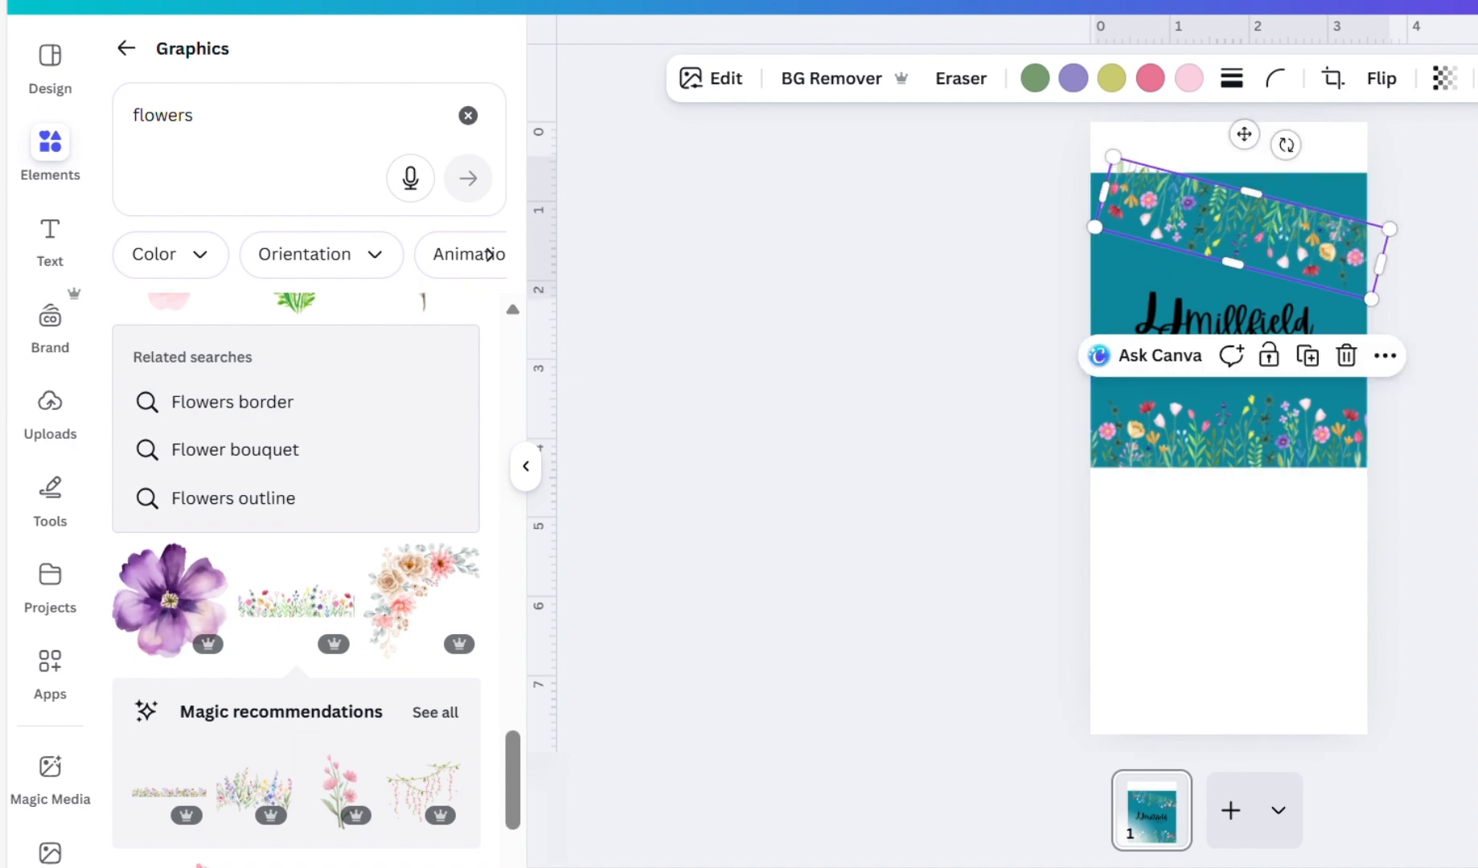
- Set the copied border's rotation to exactly -180° and align it with the teal square's upper edge
click(1477, 78)
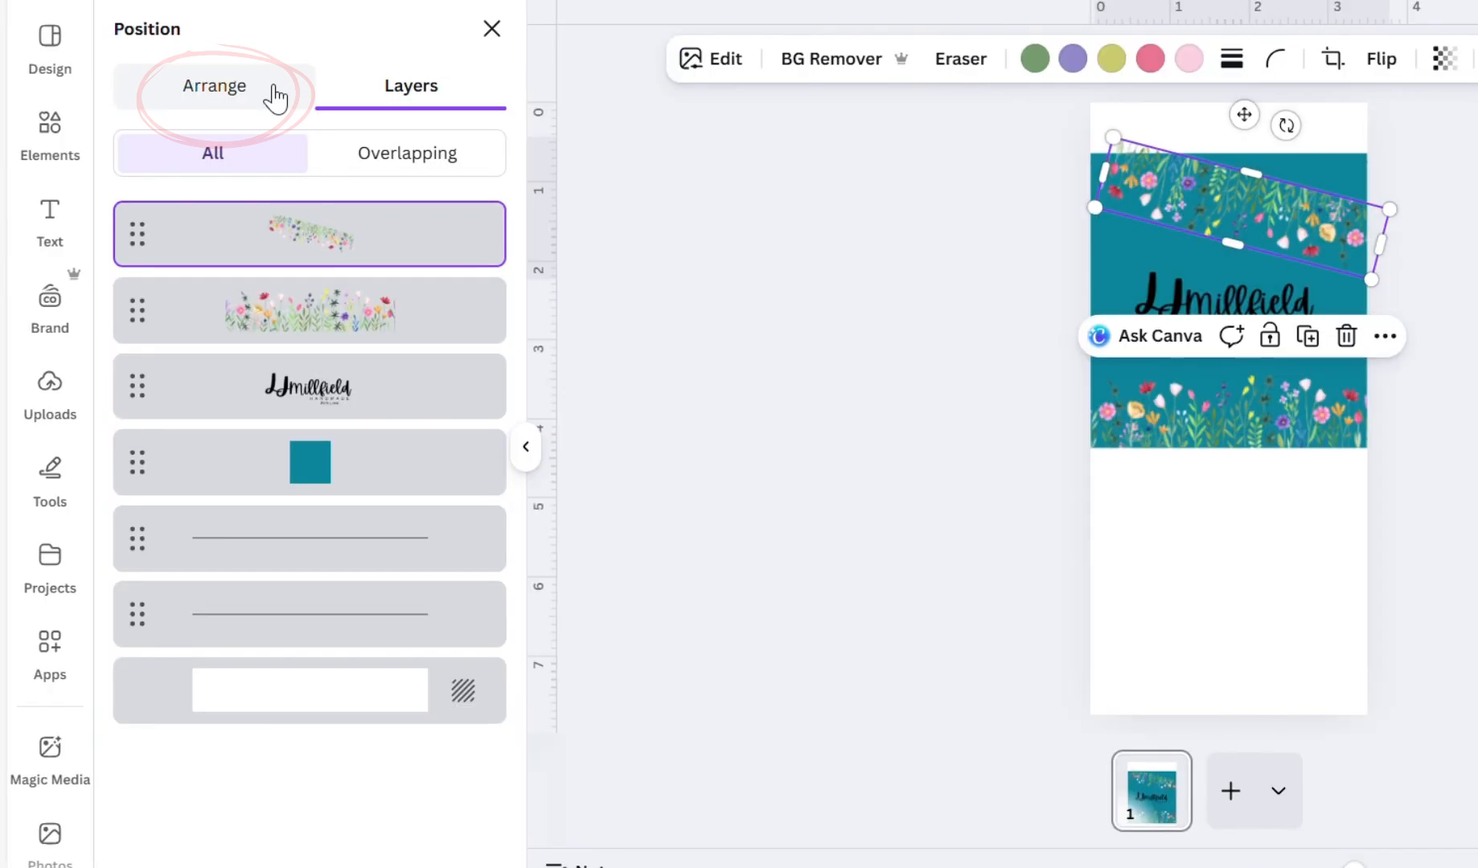
click(277, 95)
click(480, 693)
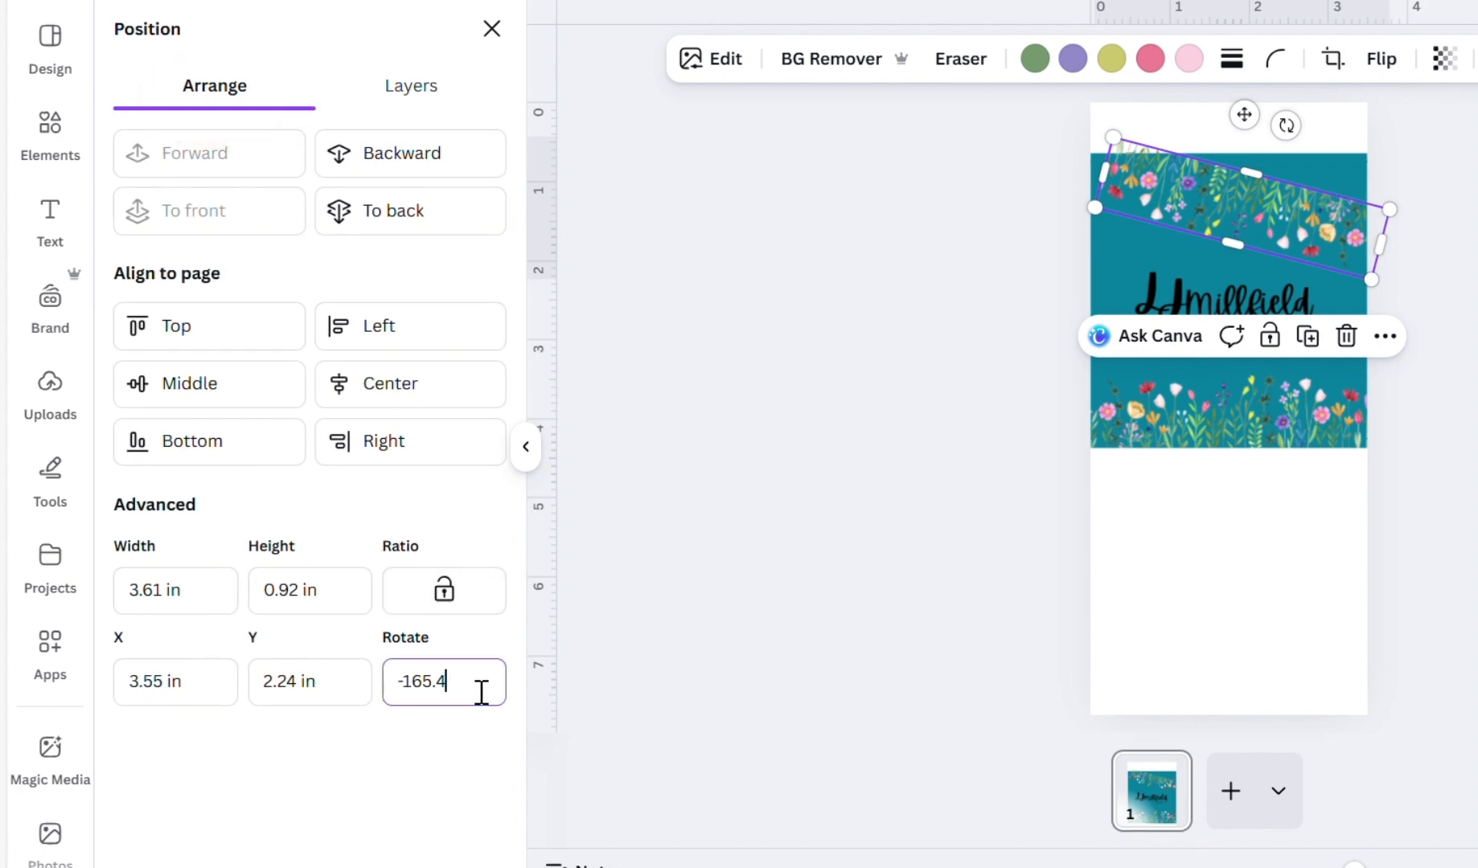
key(BackSpace)
key(BackSpace)
key(BackSpace)
key(BackSpace)
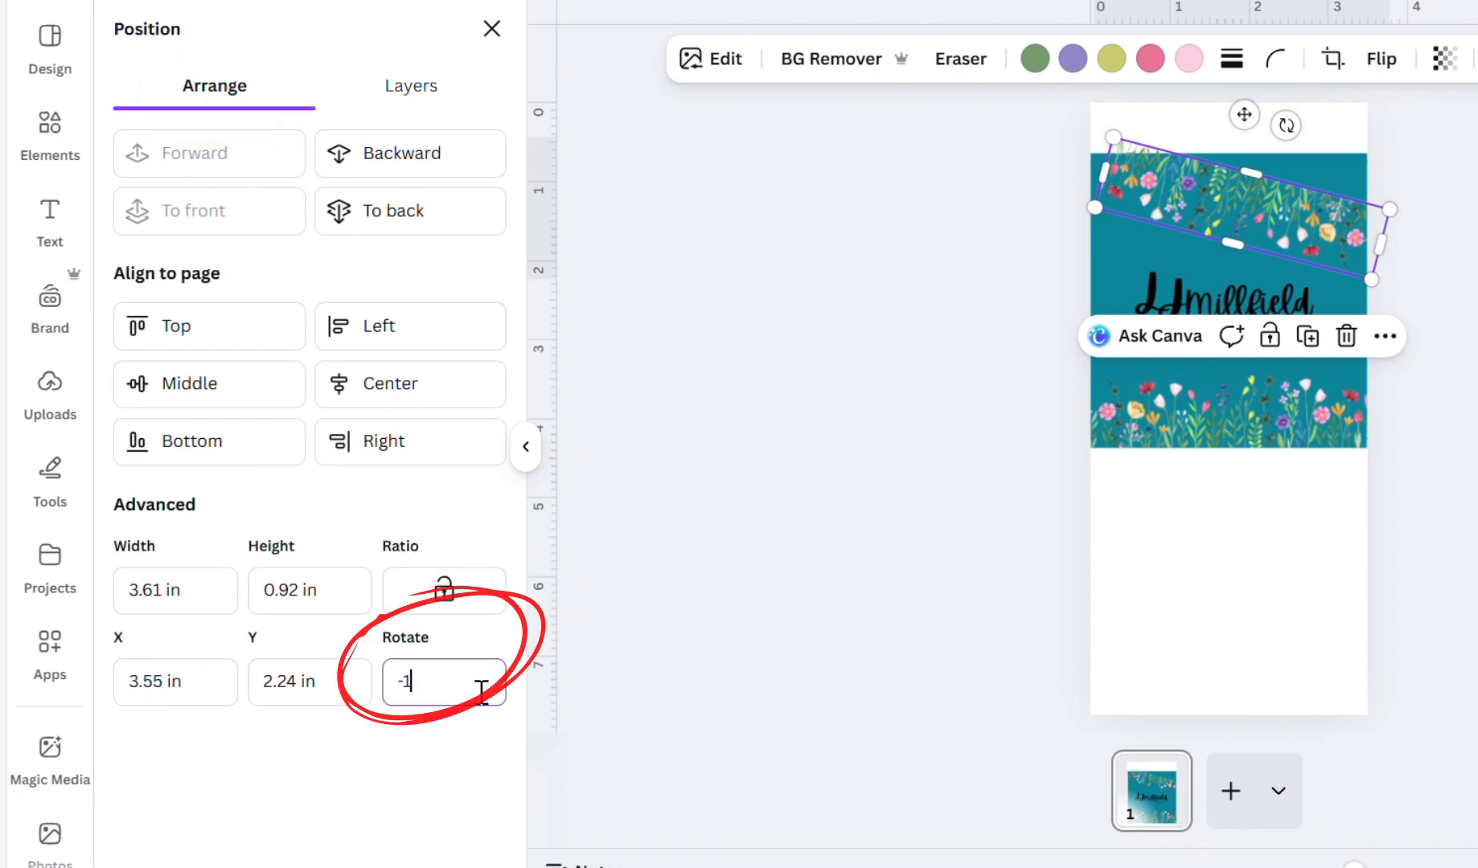
text(80)
key(Return)
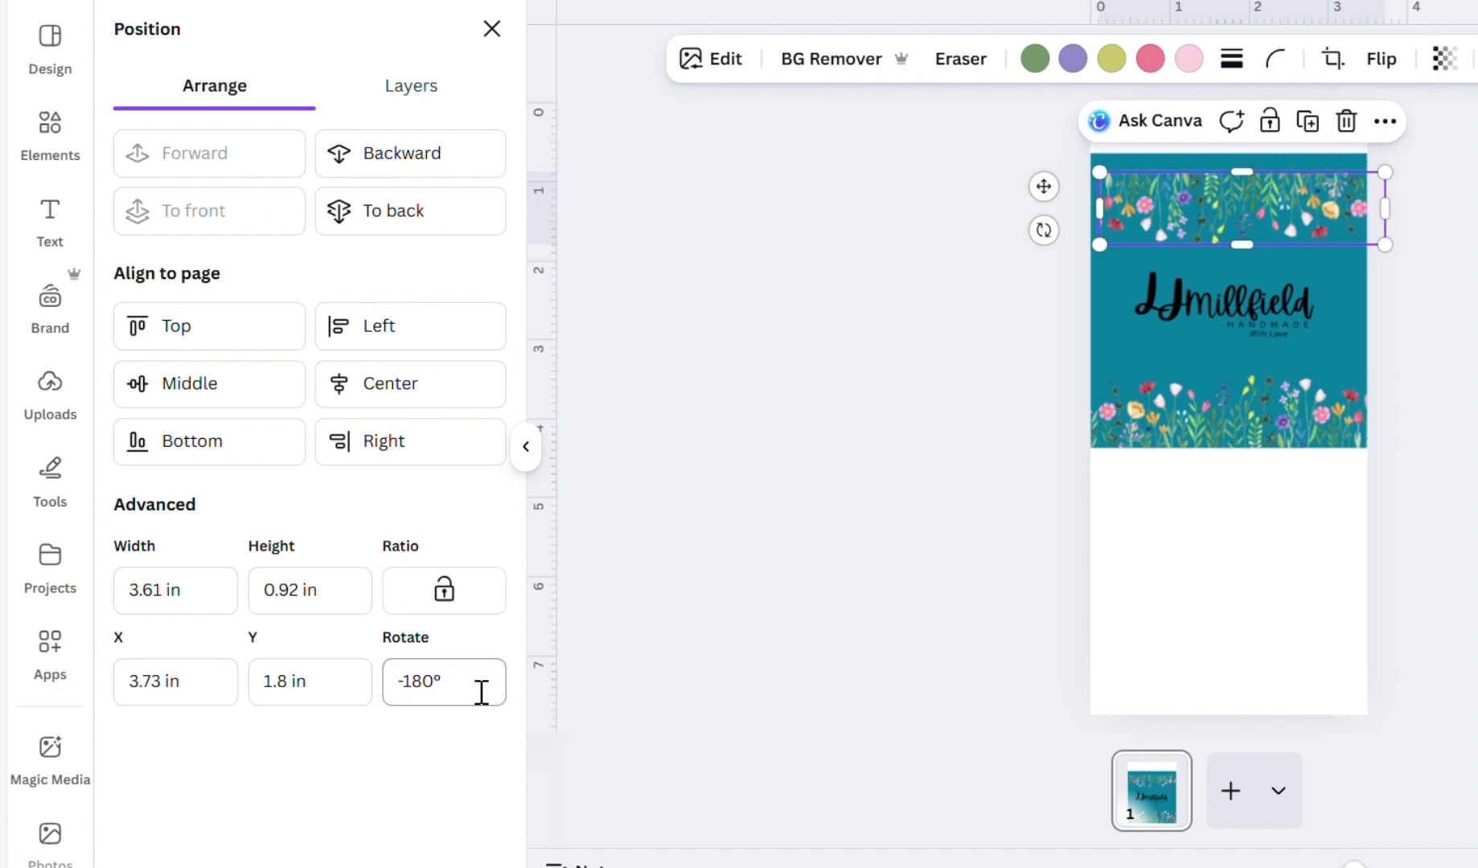
drag(1253, 223, 1244, 200)
- Enlarge the millfield logo and center it on the teal square between the two flower borders
click(1278, 314)
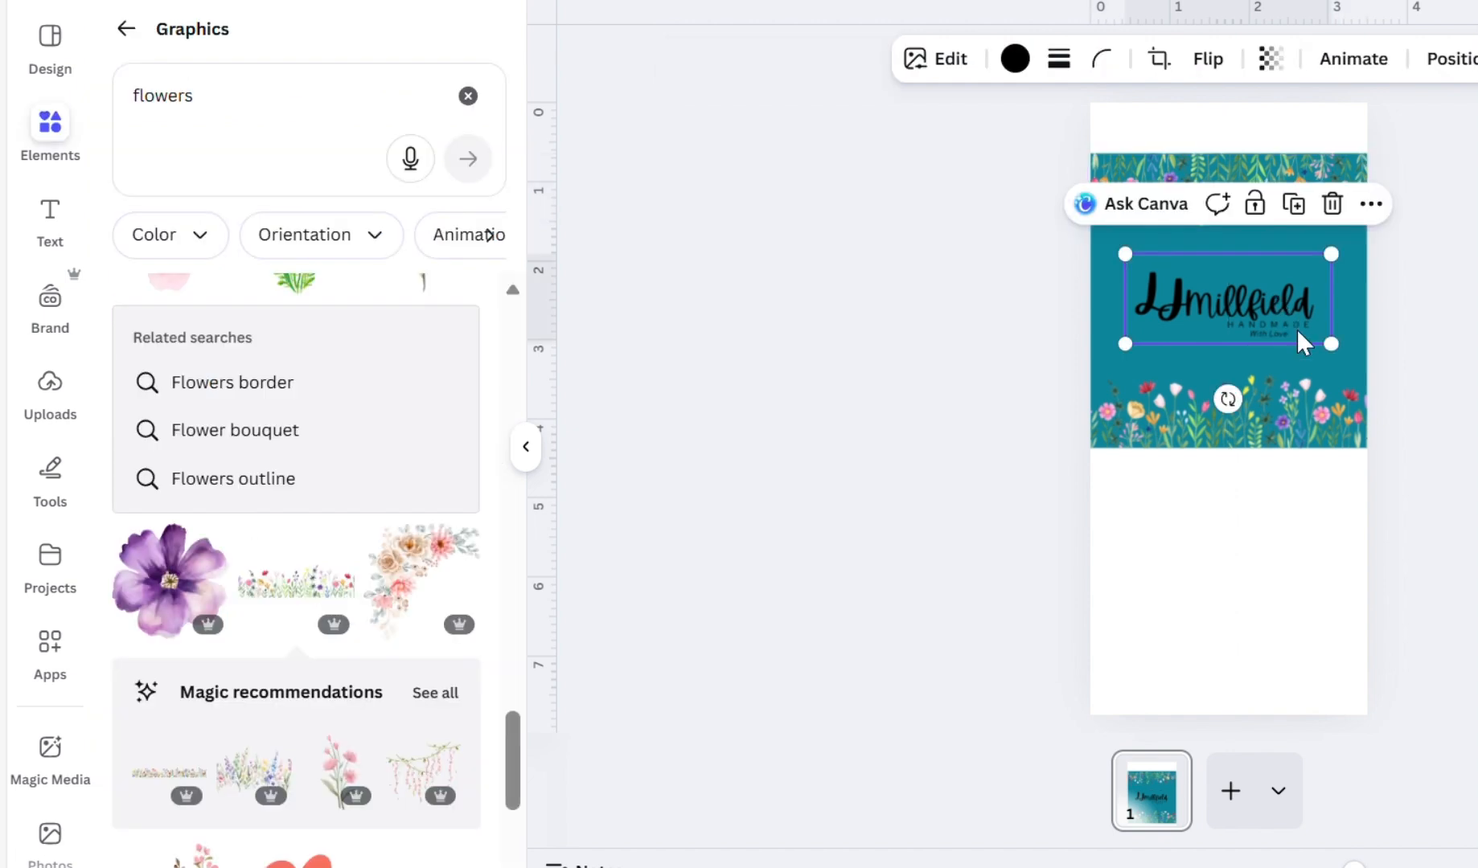
drag(1150, 362, 1114, 386)
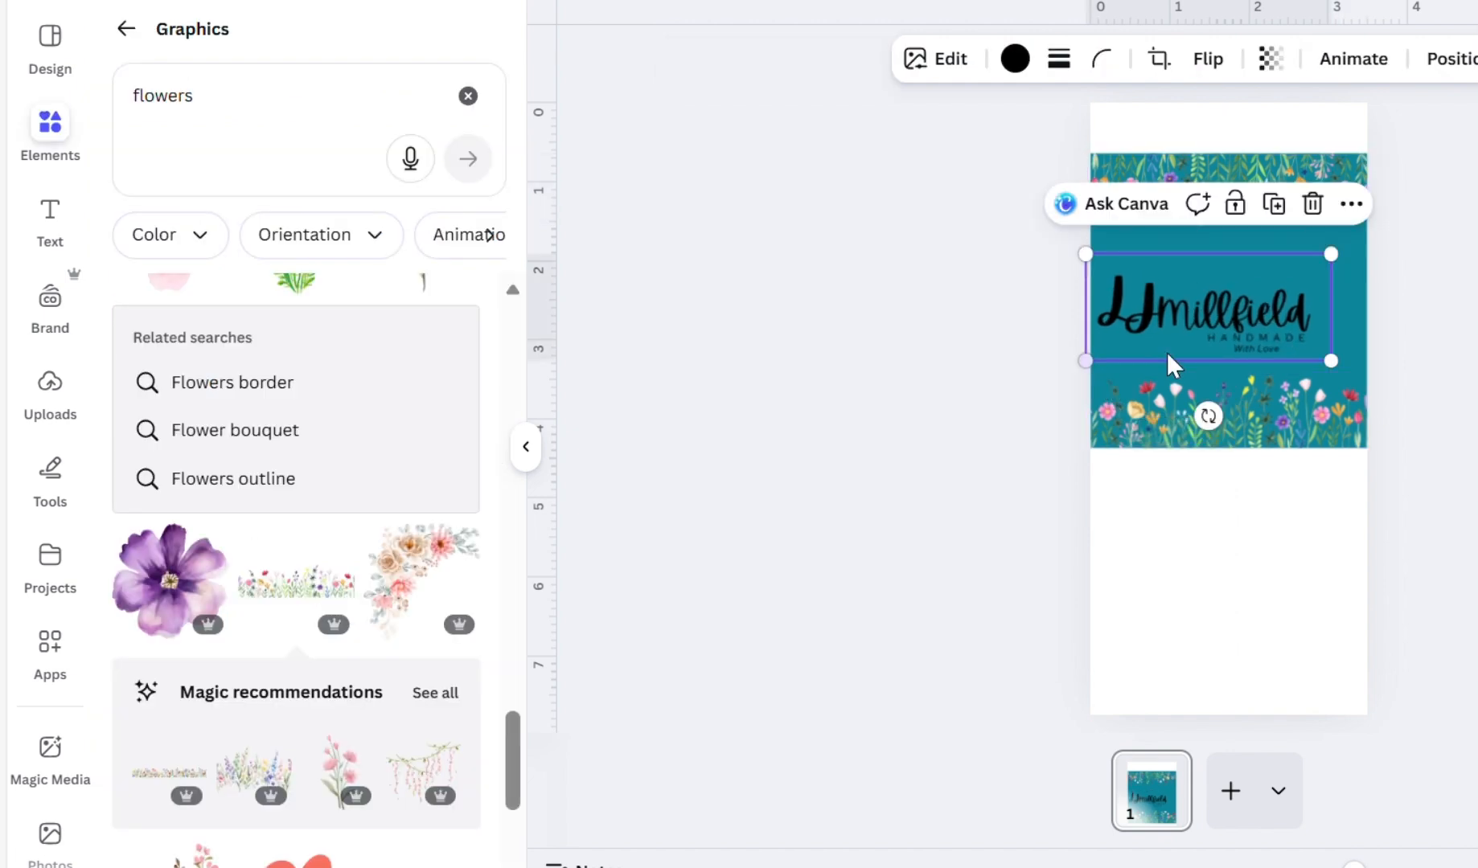
drag(1217, 315, 1235, 317)
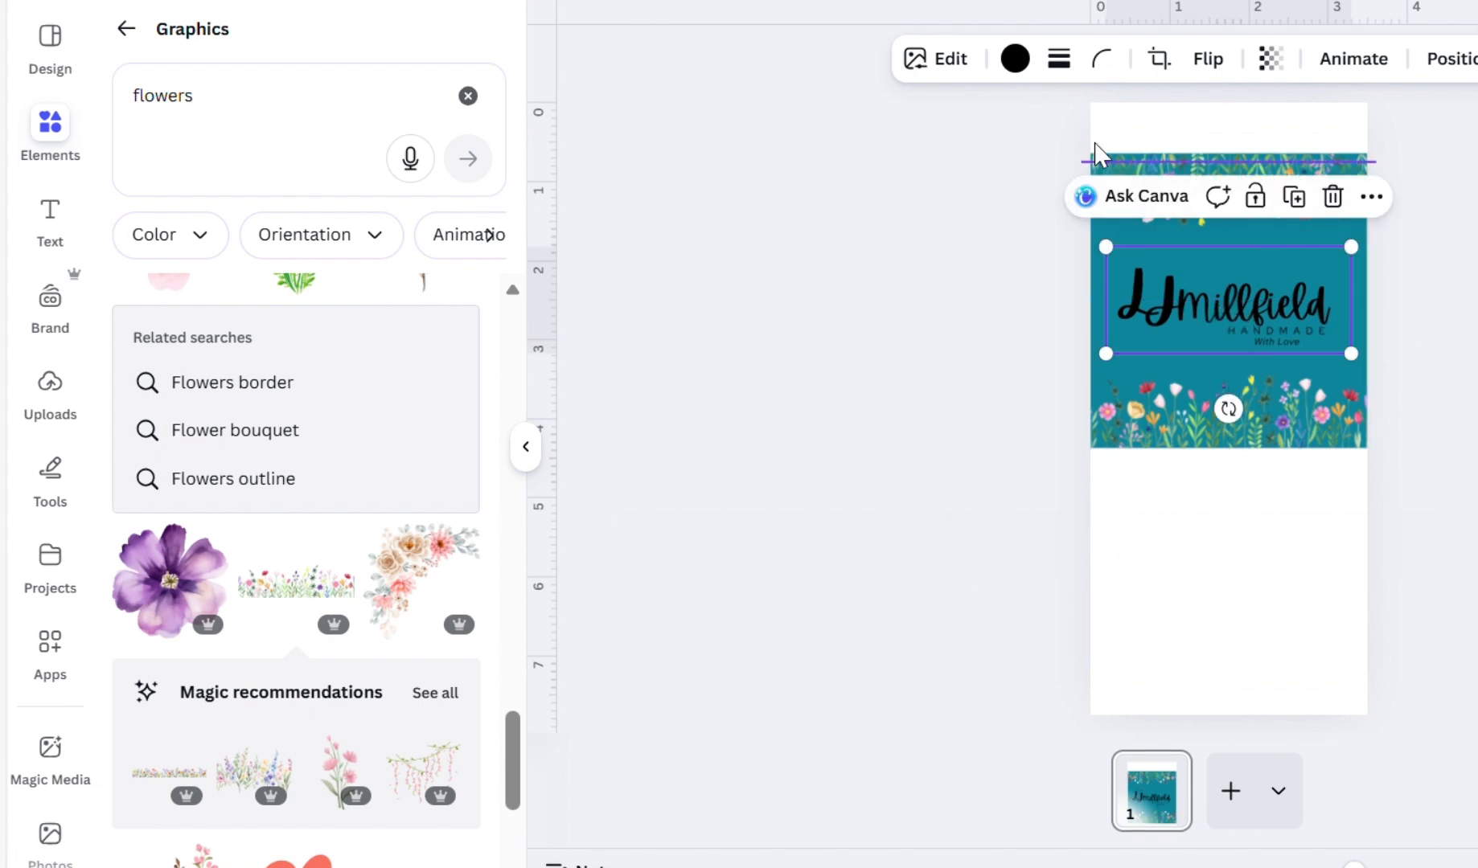
- Change the logo's color to the default solid pink and enlarge the logo slightly
click(1014, 58)
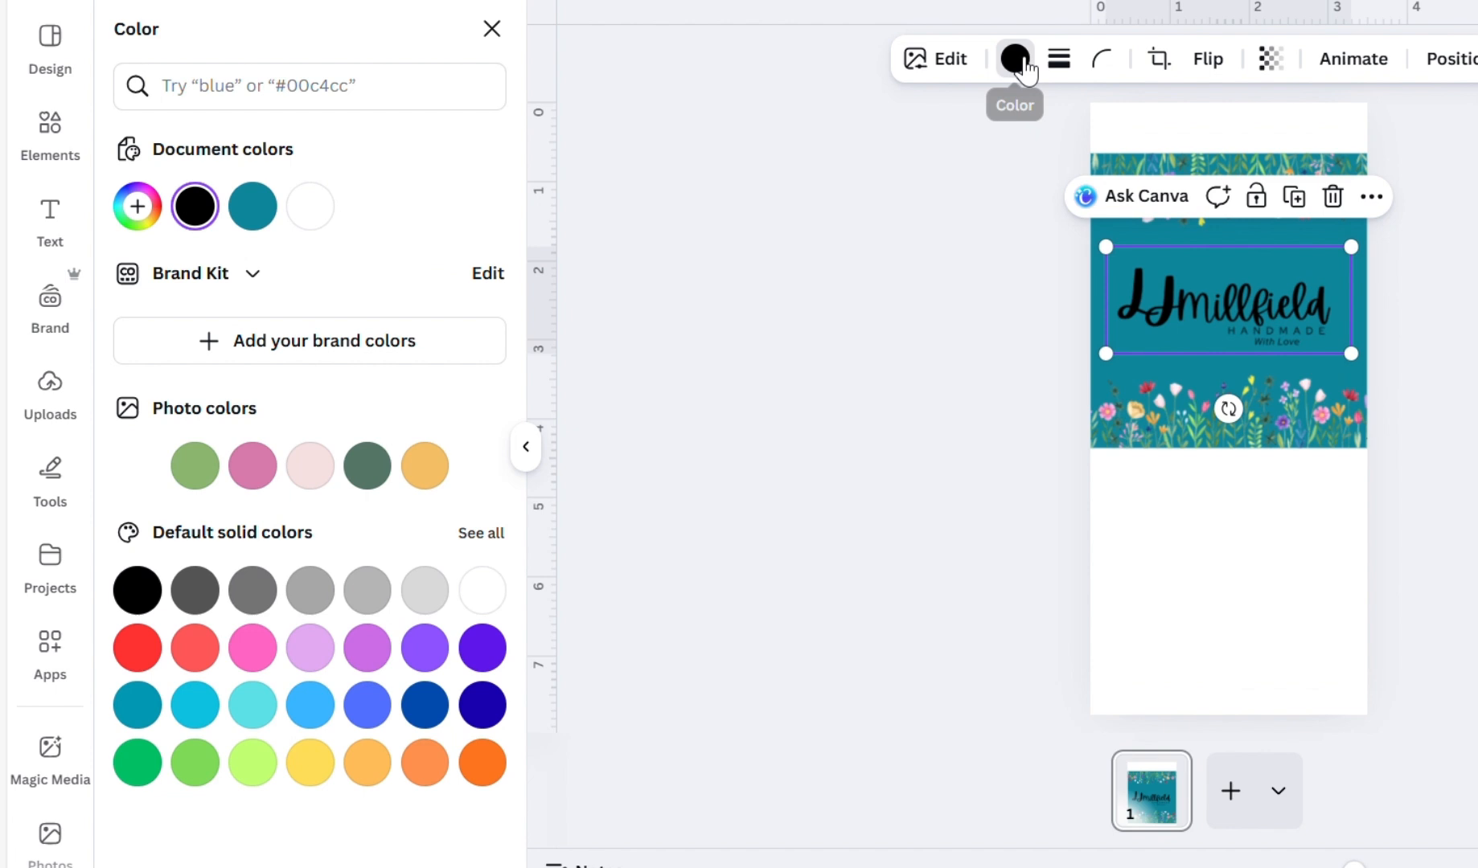
click(253, 648)
click(1220, 561)
click(1335, 254)
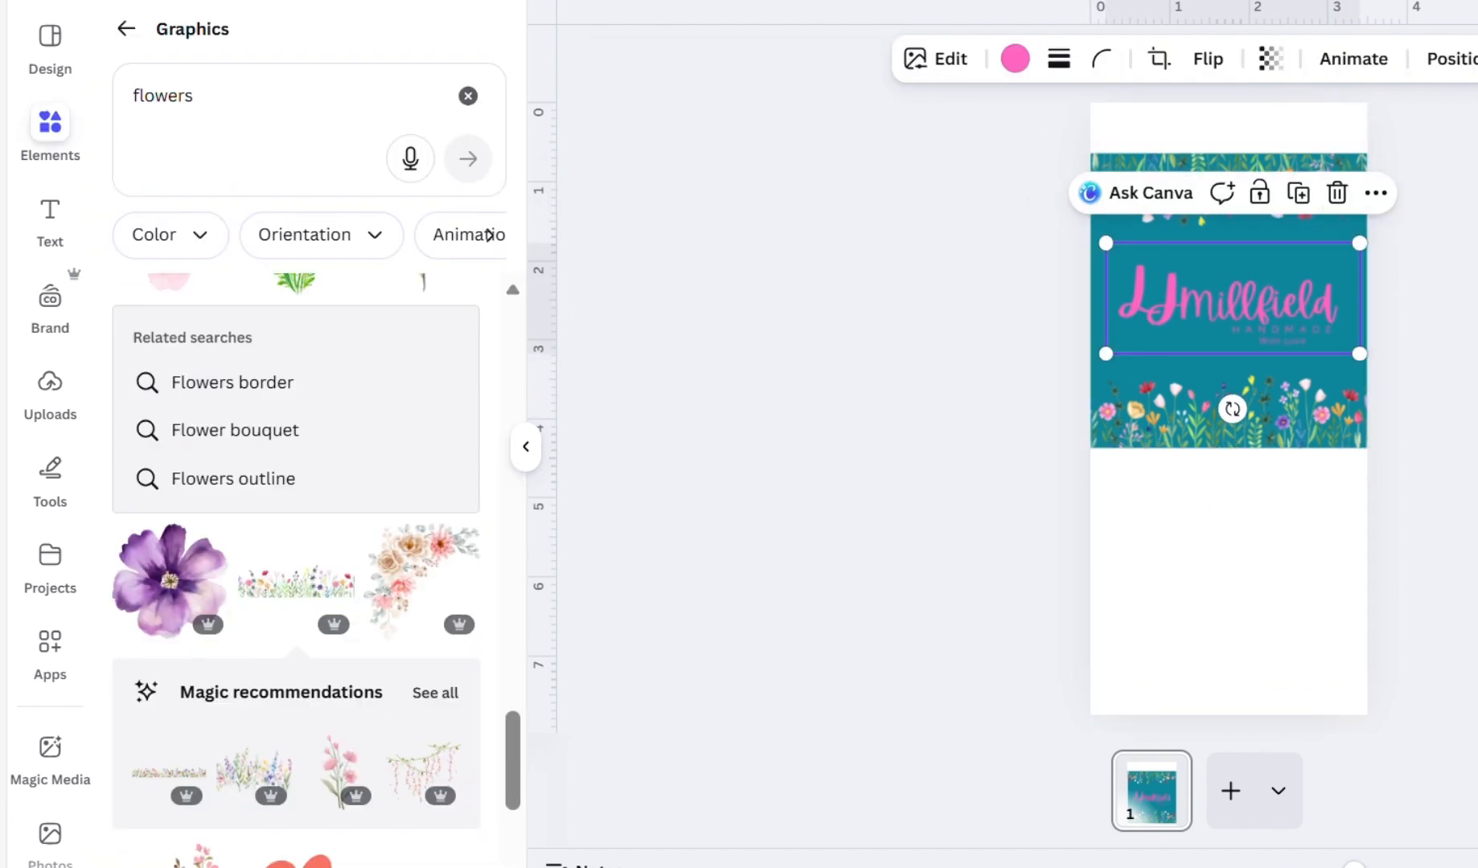
key(Escape)
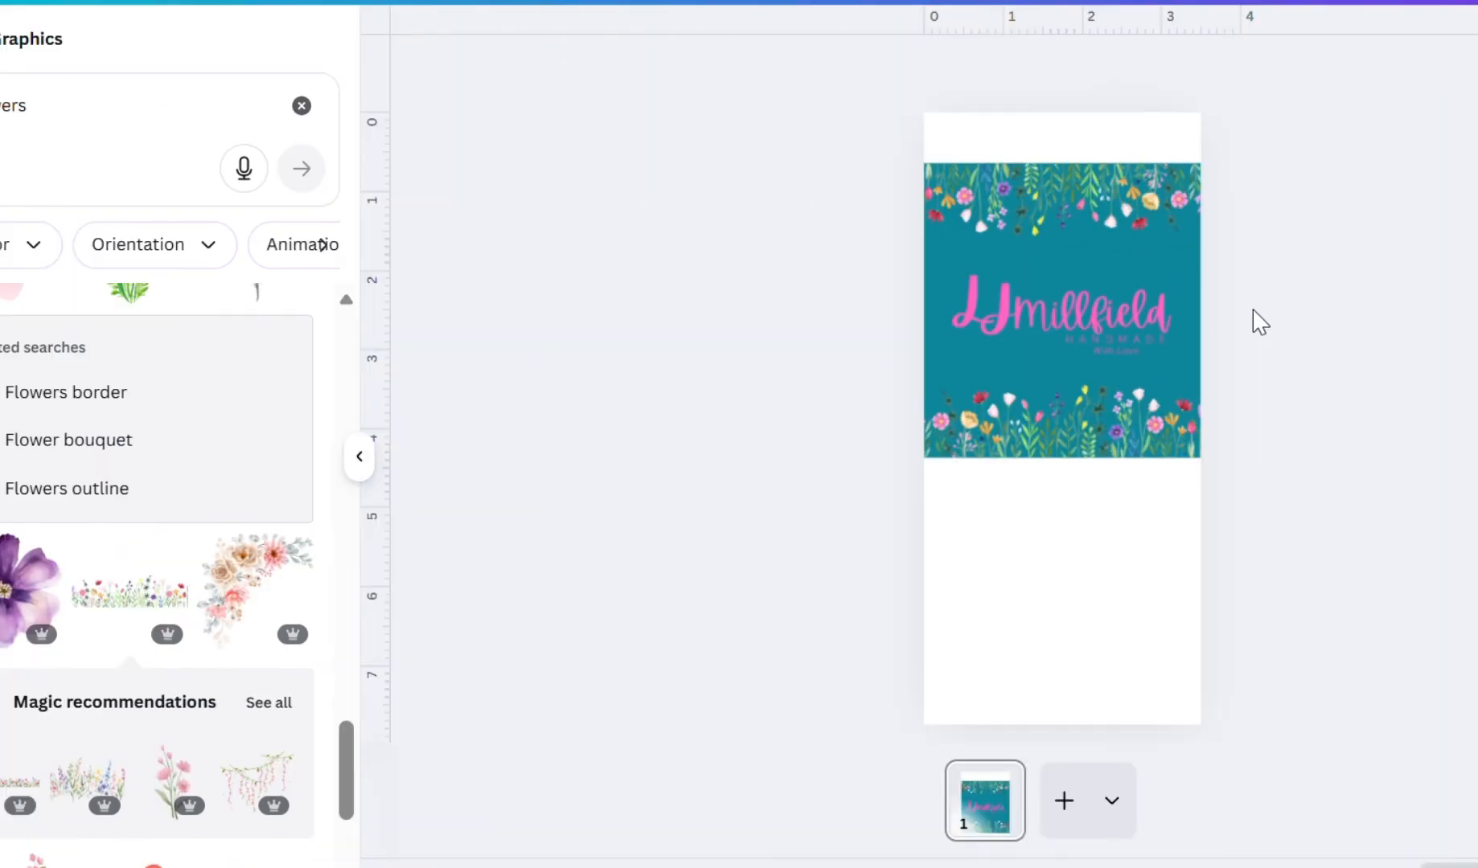
- Open the details and license information of the wildflower border graphic in the search results
click(1038, 428)
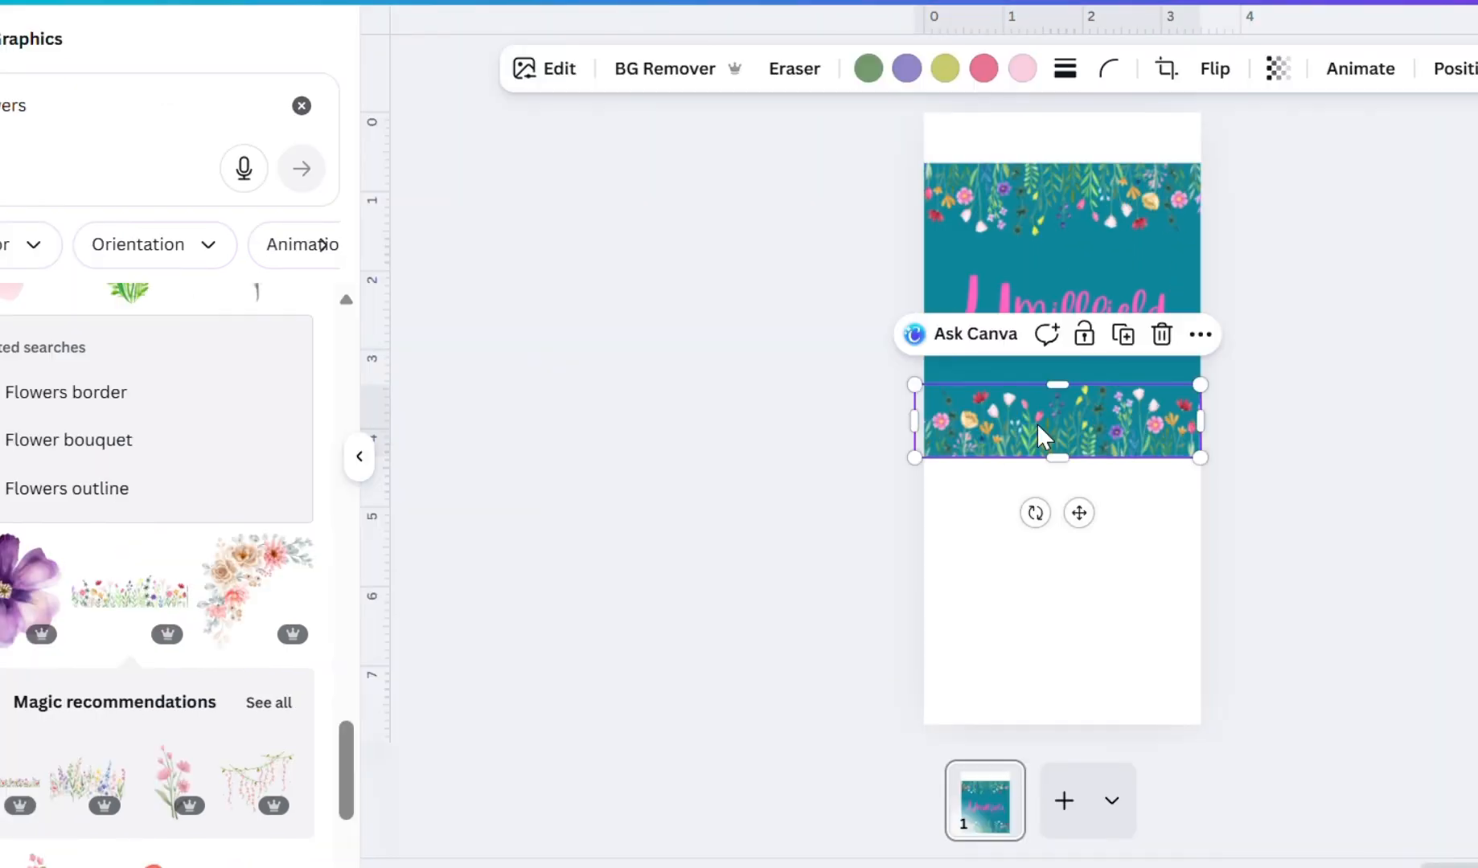
mouse_move(116, 598)
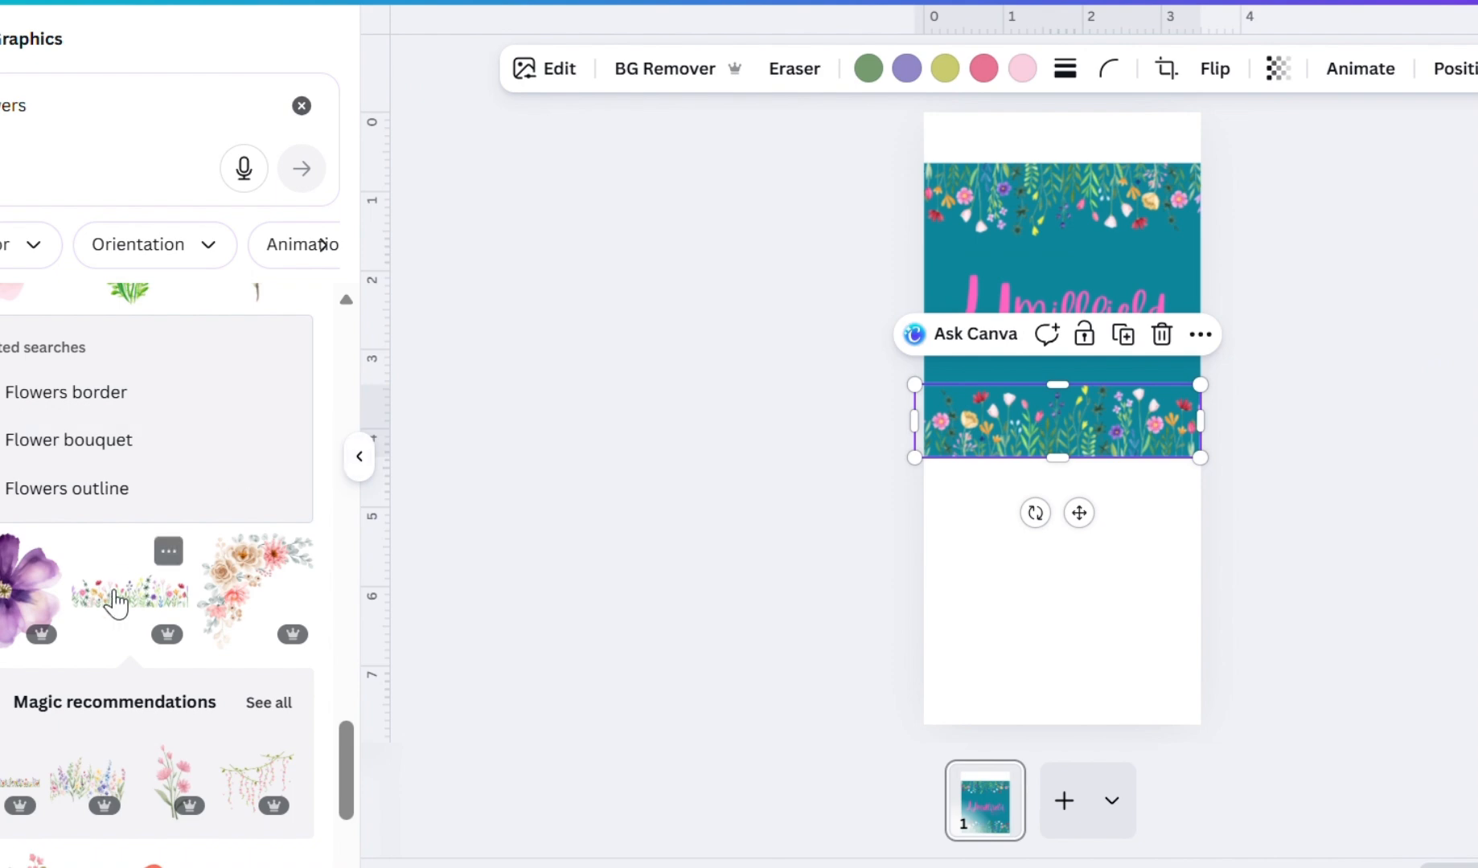
click(179, 561)
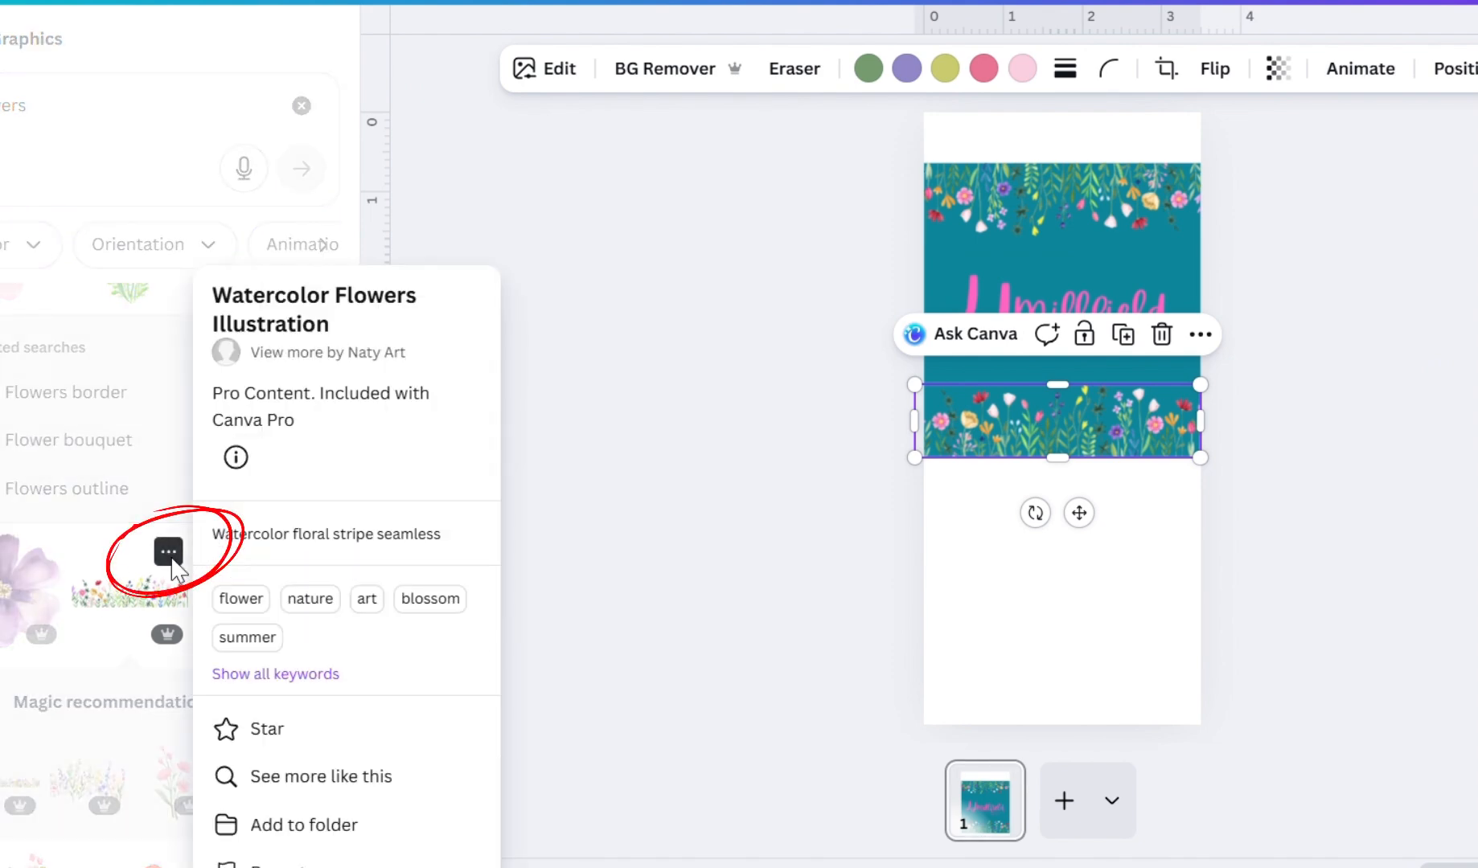
click(236, 457)
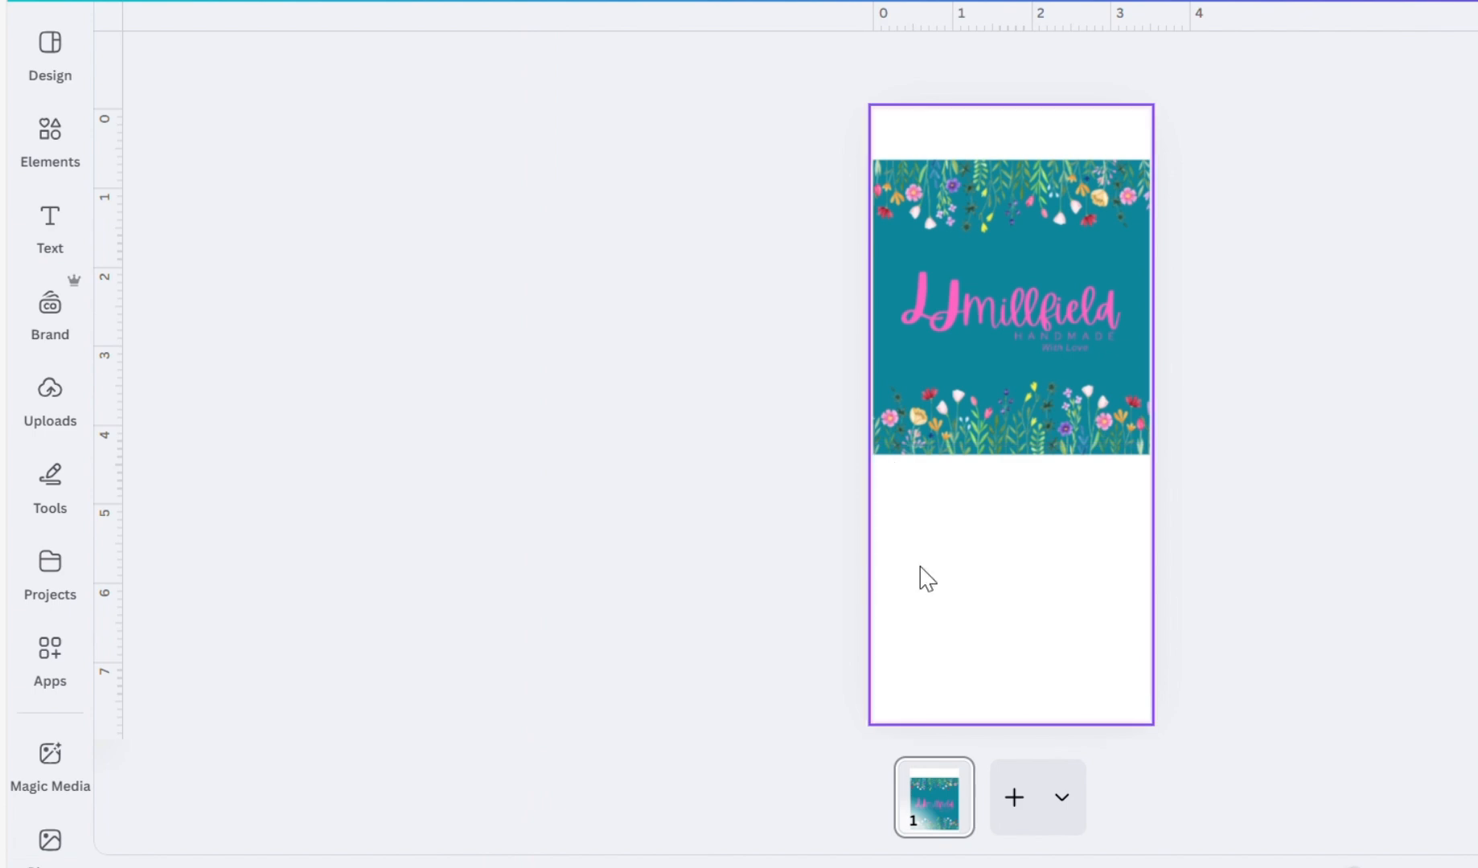
- Add a heading text box on the white area below the teal square and set its font to Red Hat Display
click(61, 239)
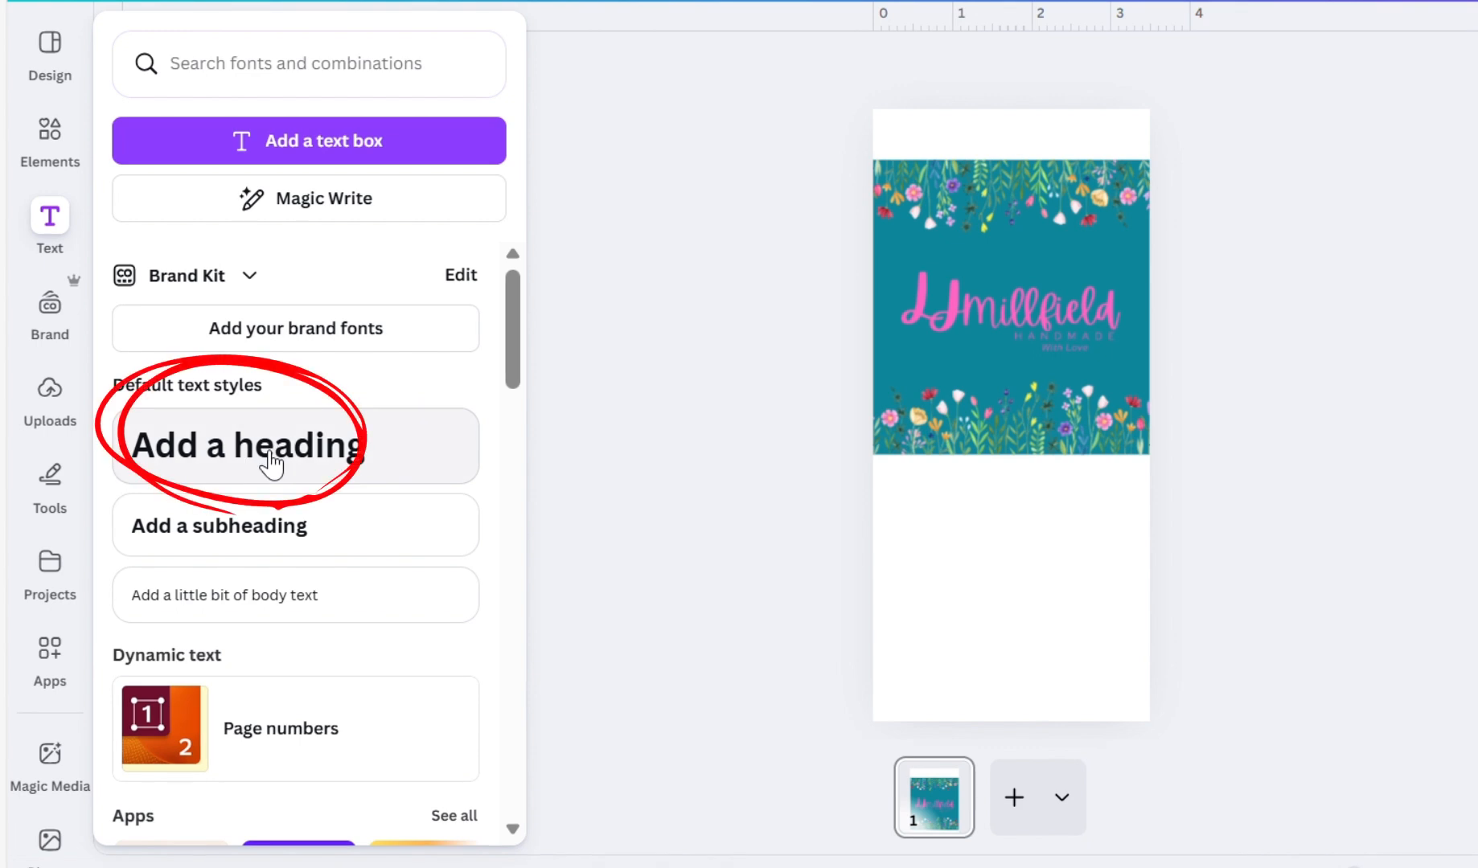
mouse_move(266, 450)
mouse_down()
mouse_move(1022, 438)
mouse_move(1013, 574)
mouse_up()
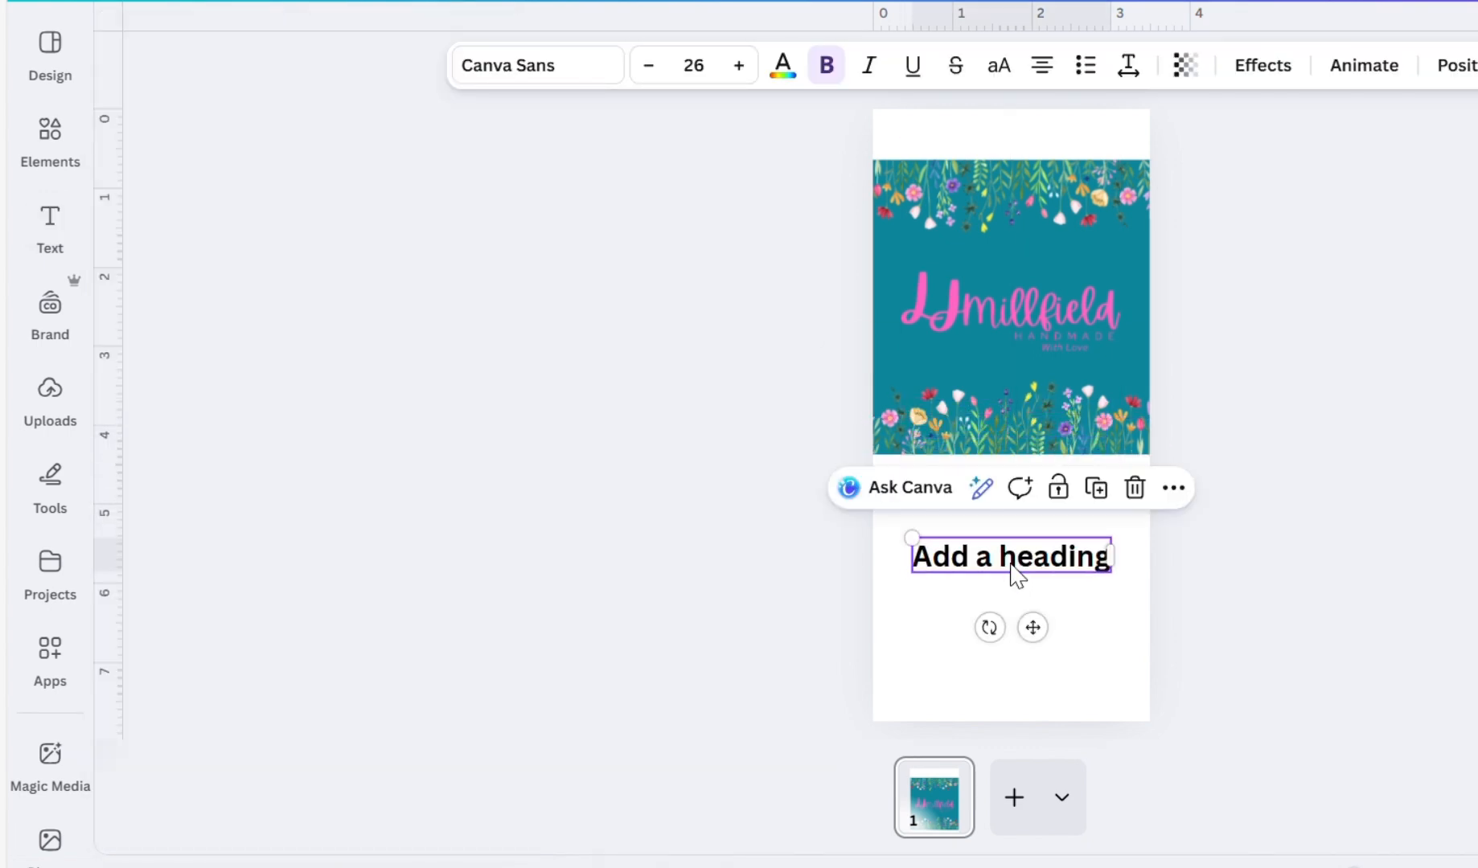
double_click(1021, 578)
click(537, 65)
click(262, 699)
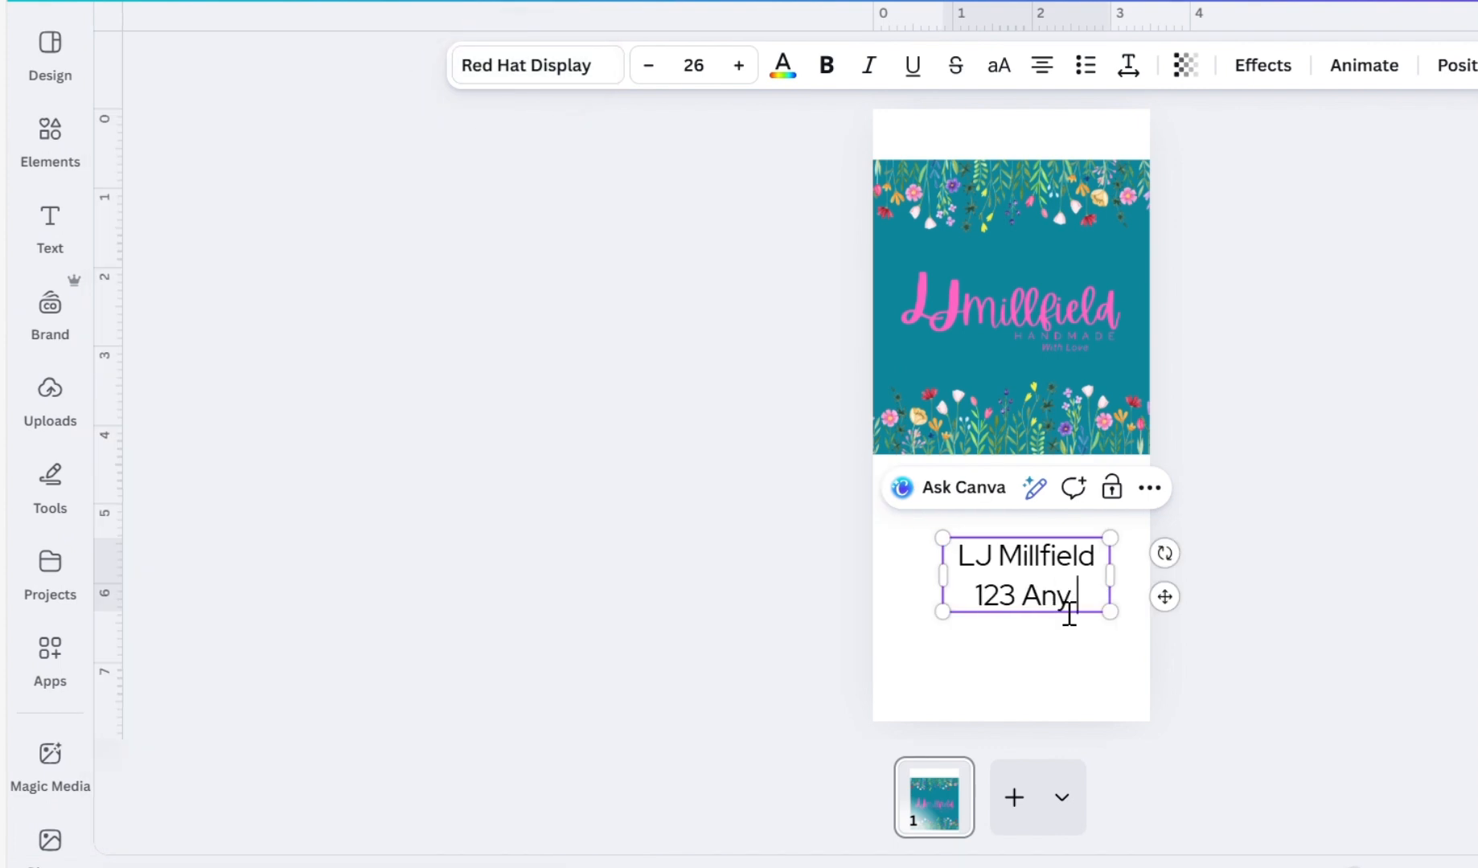
- Complete the text with the business name and postal address on three lines, then shrink it to size 11.9, centered near the page's lower edge
text(Street)
key(Return)
text(Any Town)
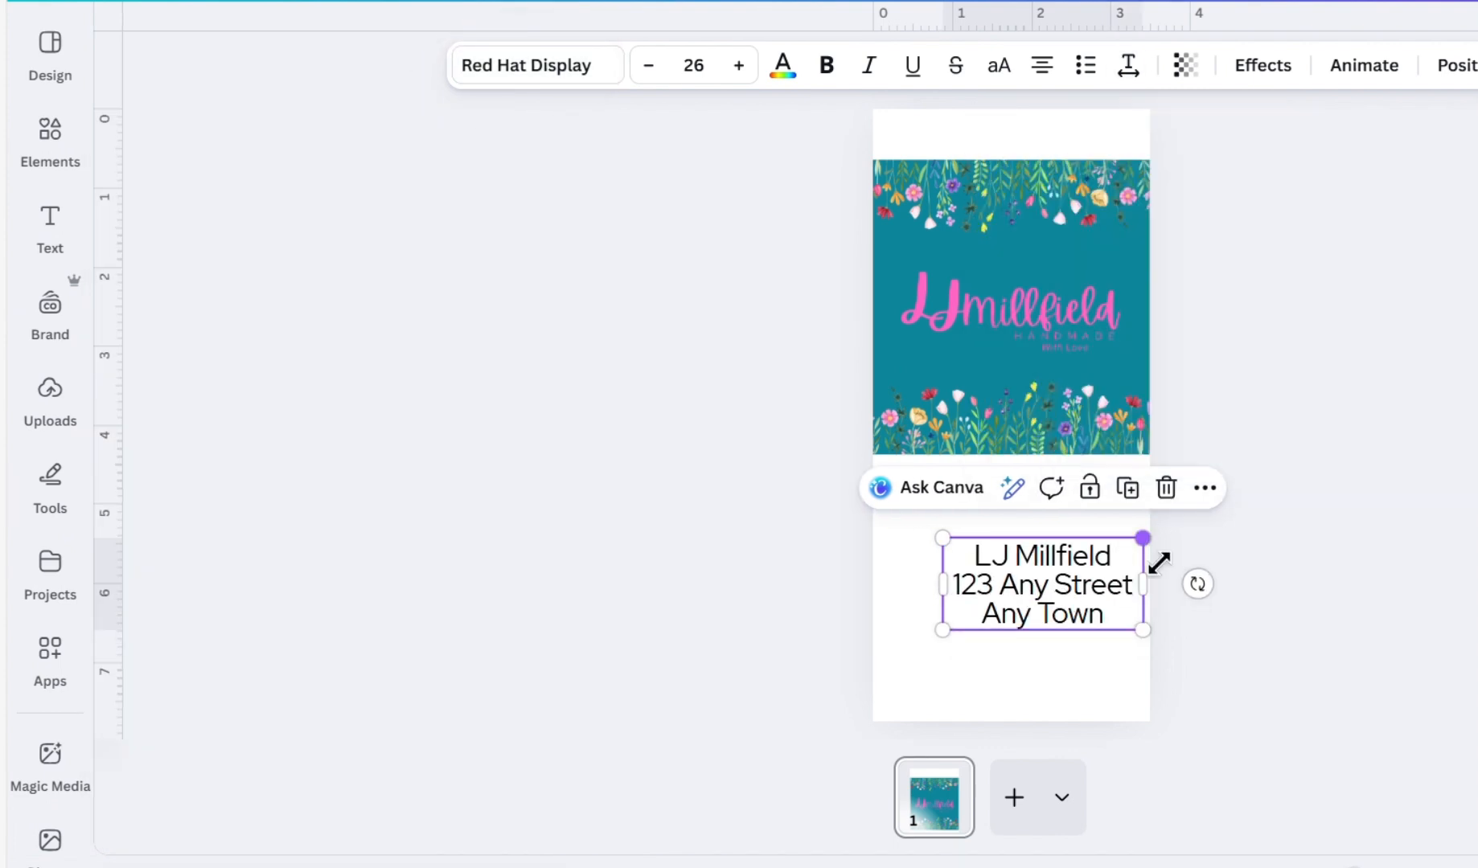
drag(1154, 562, 1033, 681)
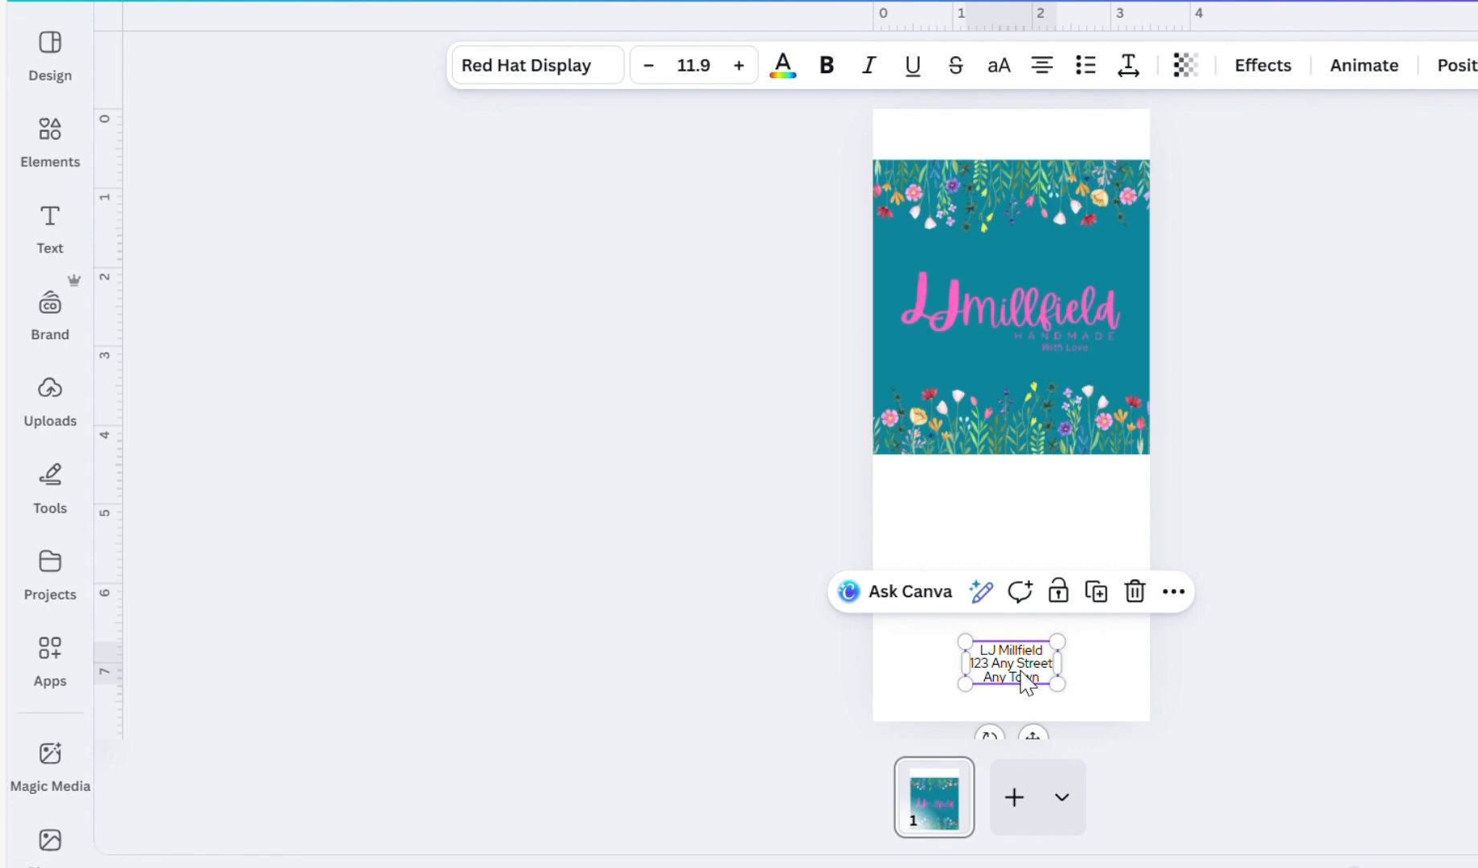
click(997, 537)
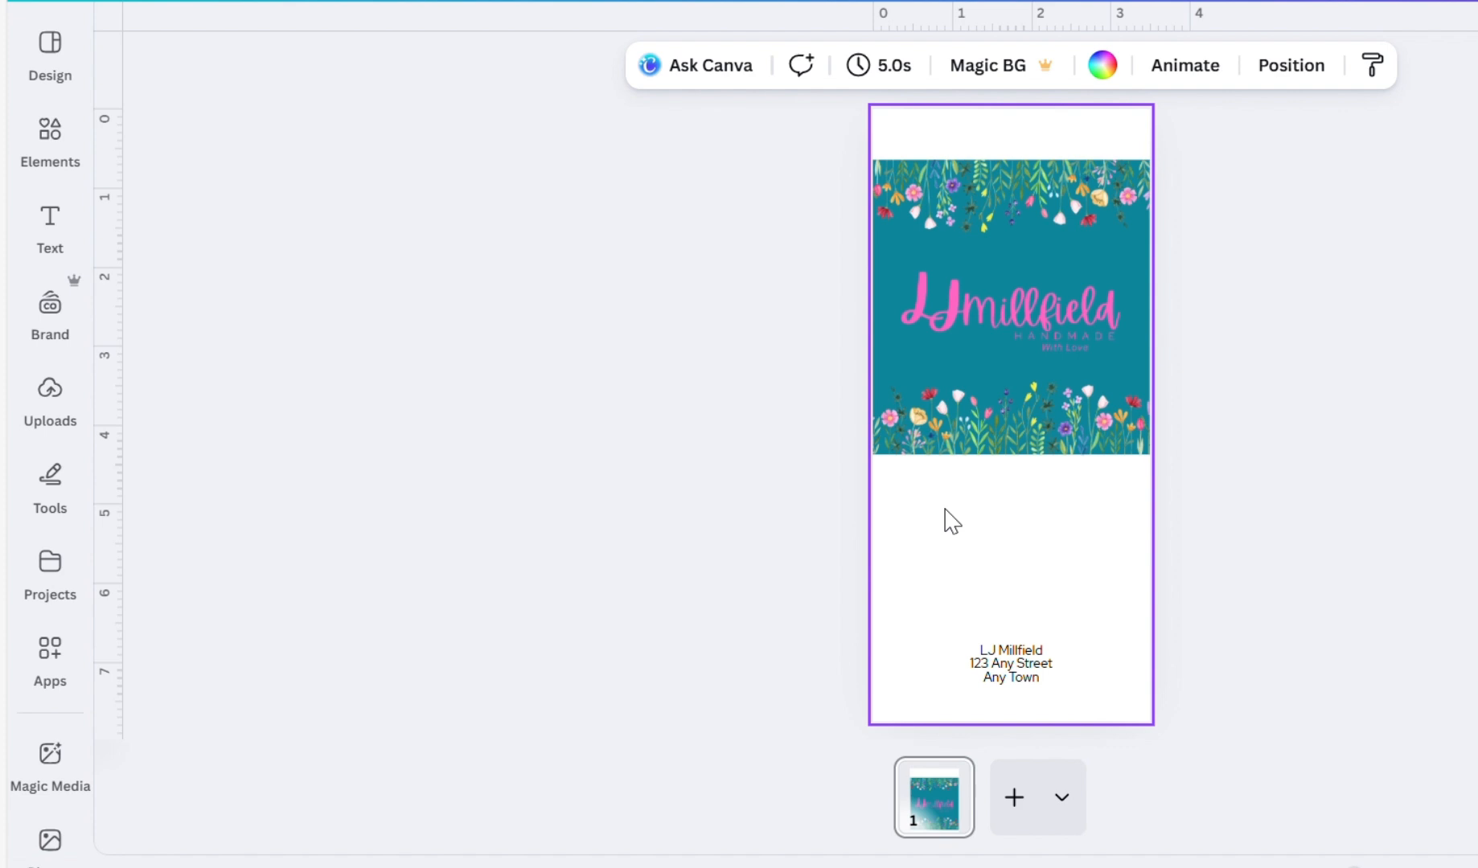
- Search the elements library for "qr code" to bring up the QR code generator
click(608, 370)
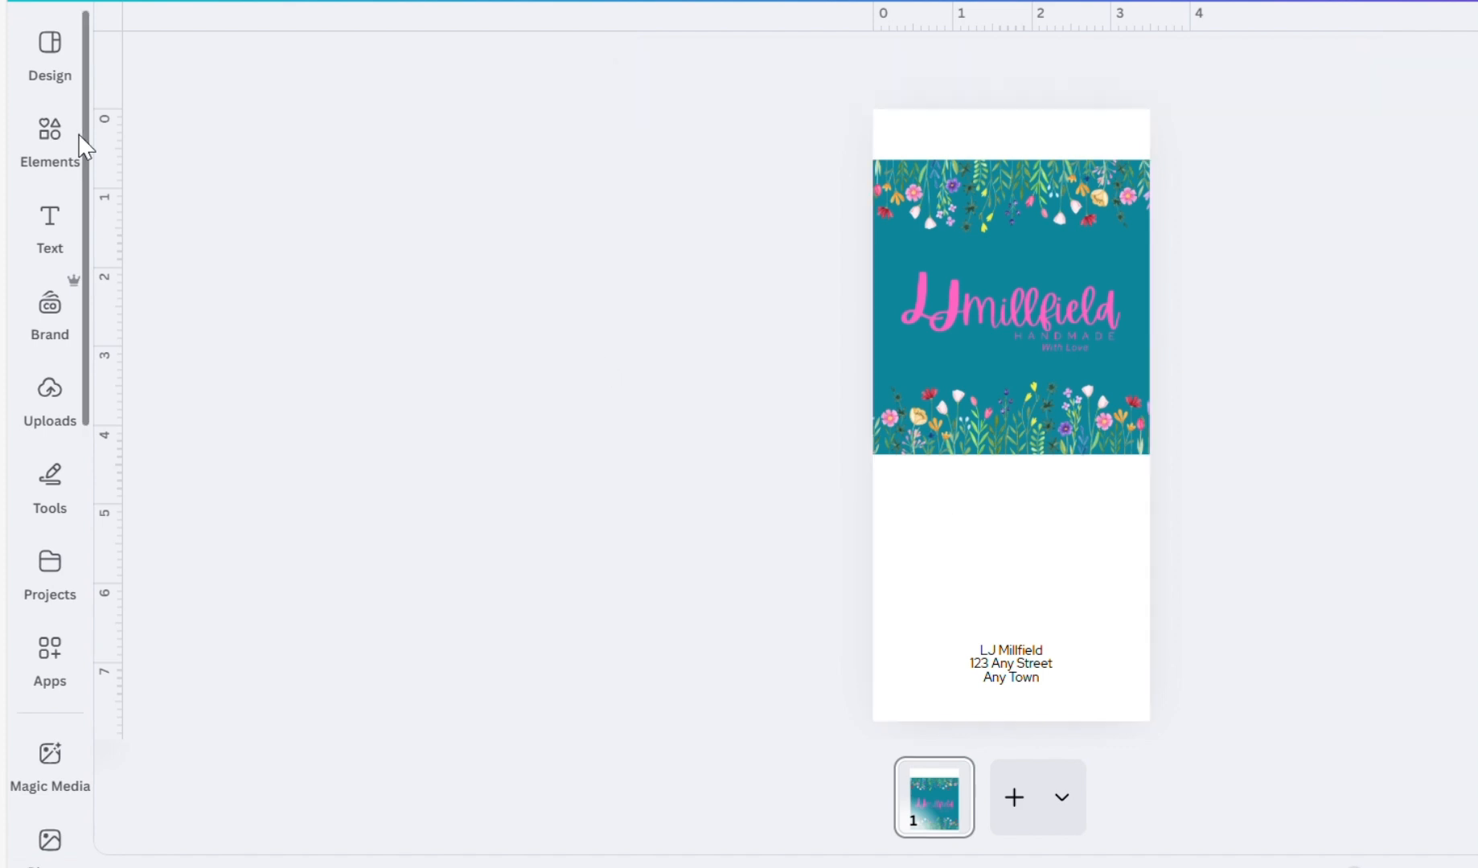
click(50, 132)
click(230, 80)
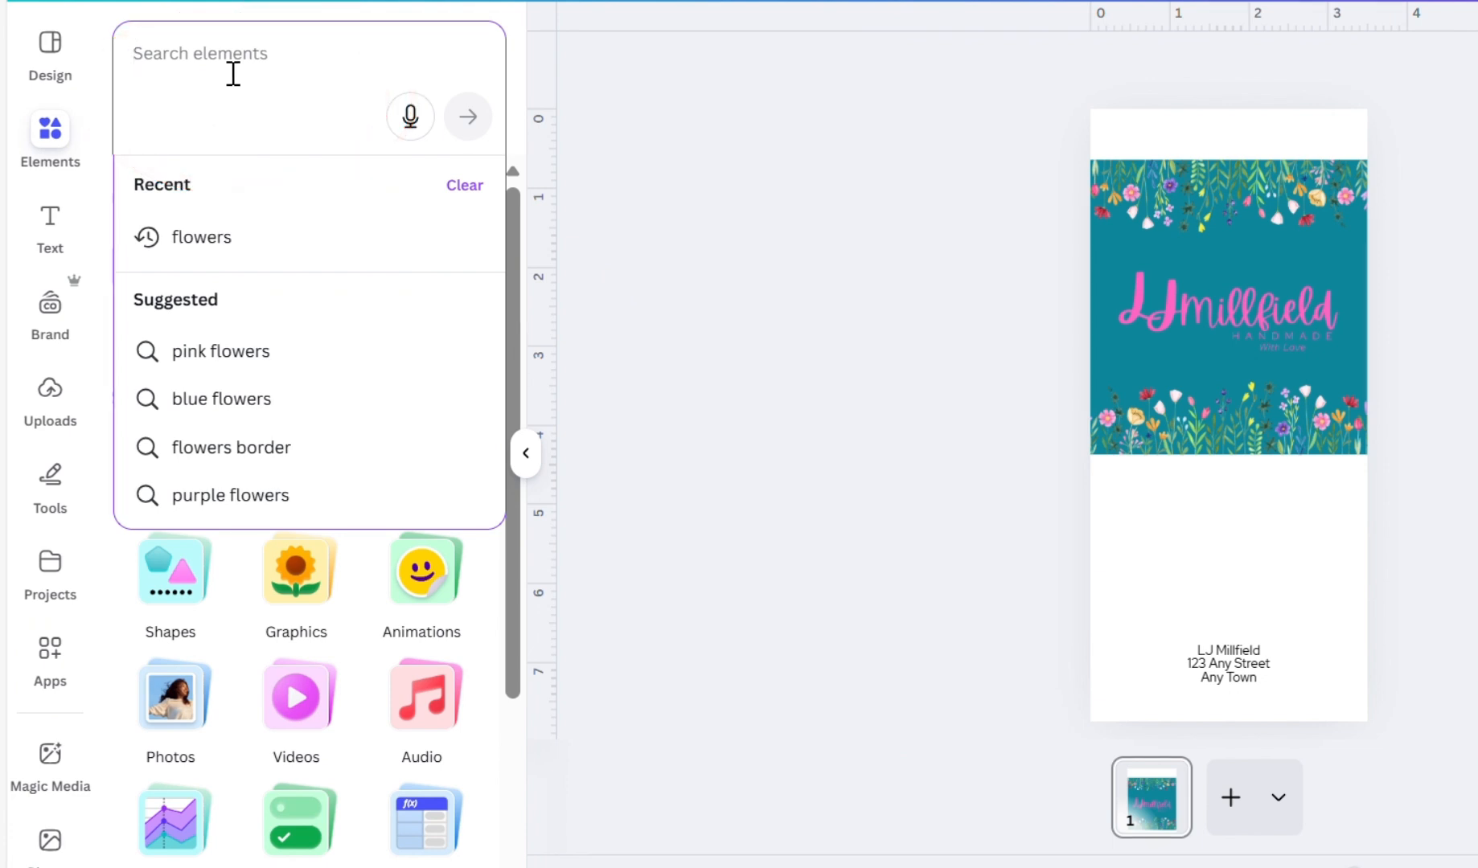
text(qr code)
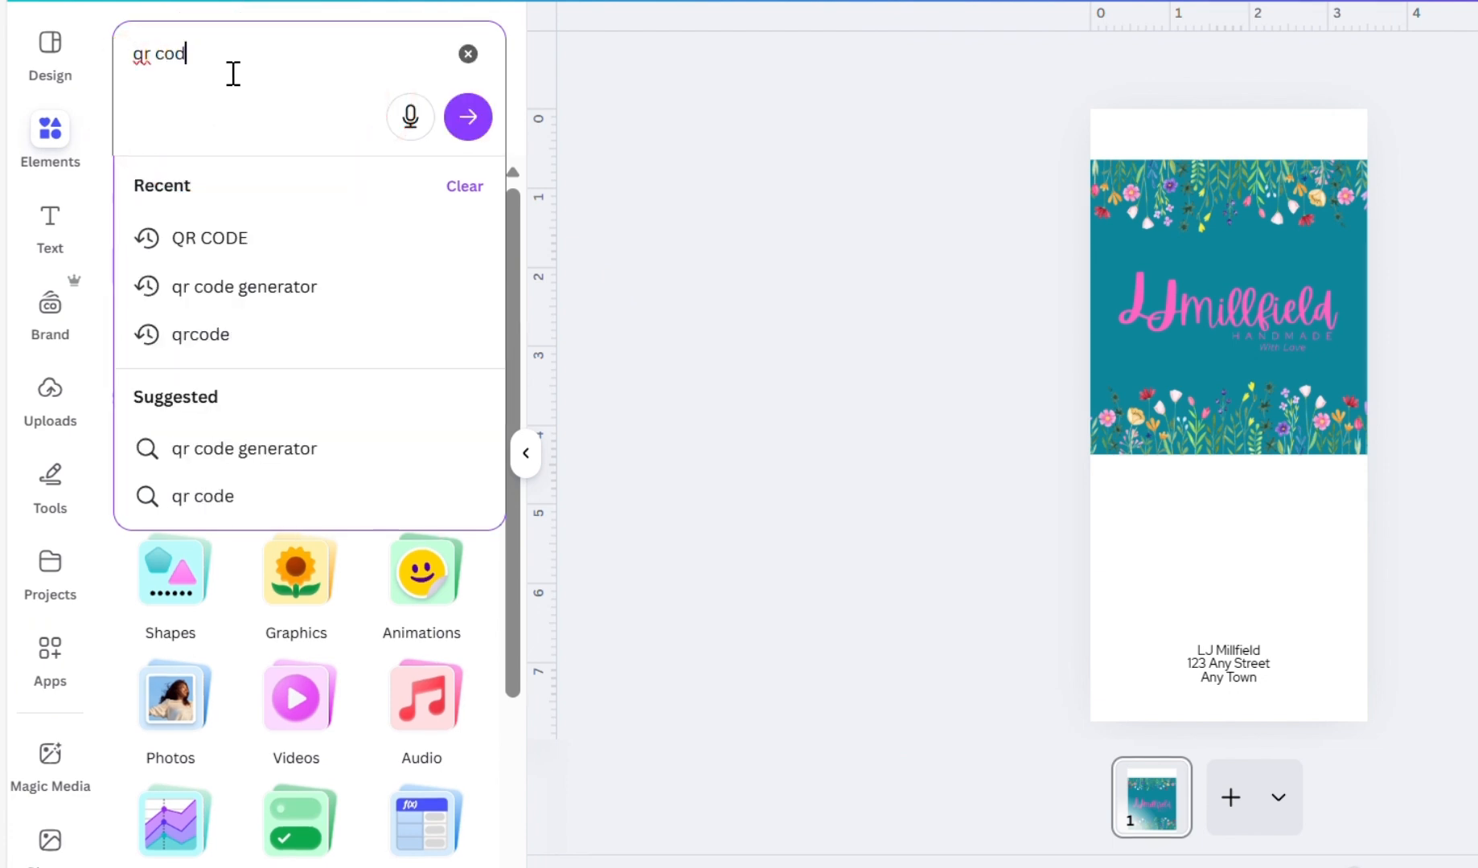
key(Return)
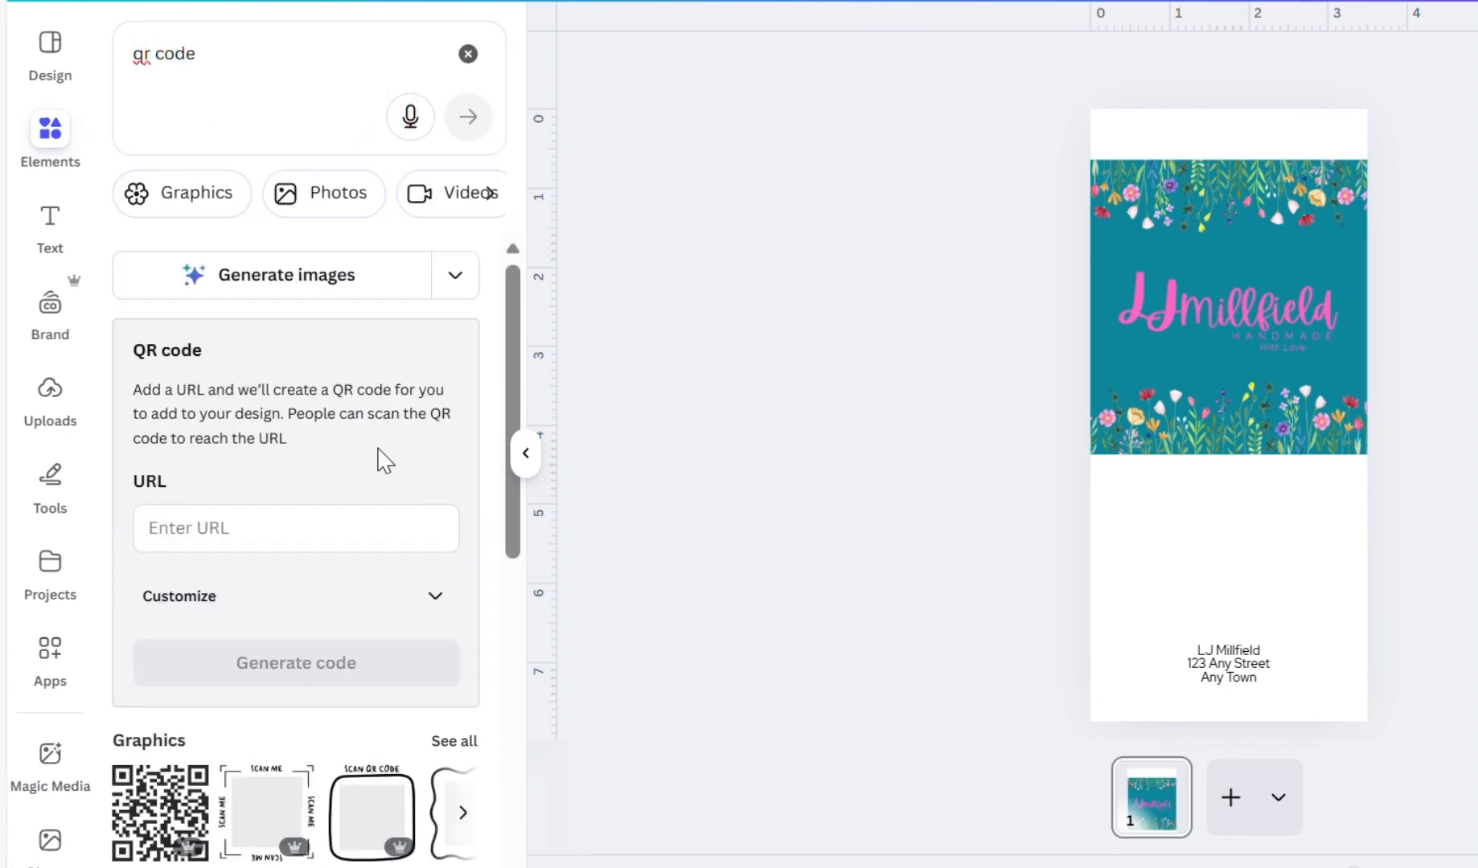
- Generate a QR code for the business's YouTube videos page and place it on the white area below the teal panel's left side
click(231, 550)
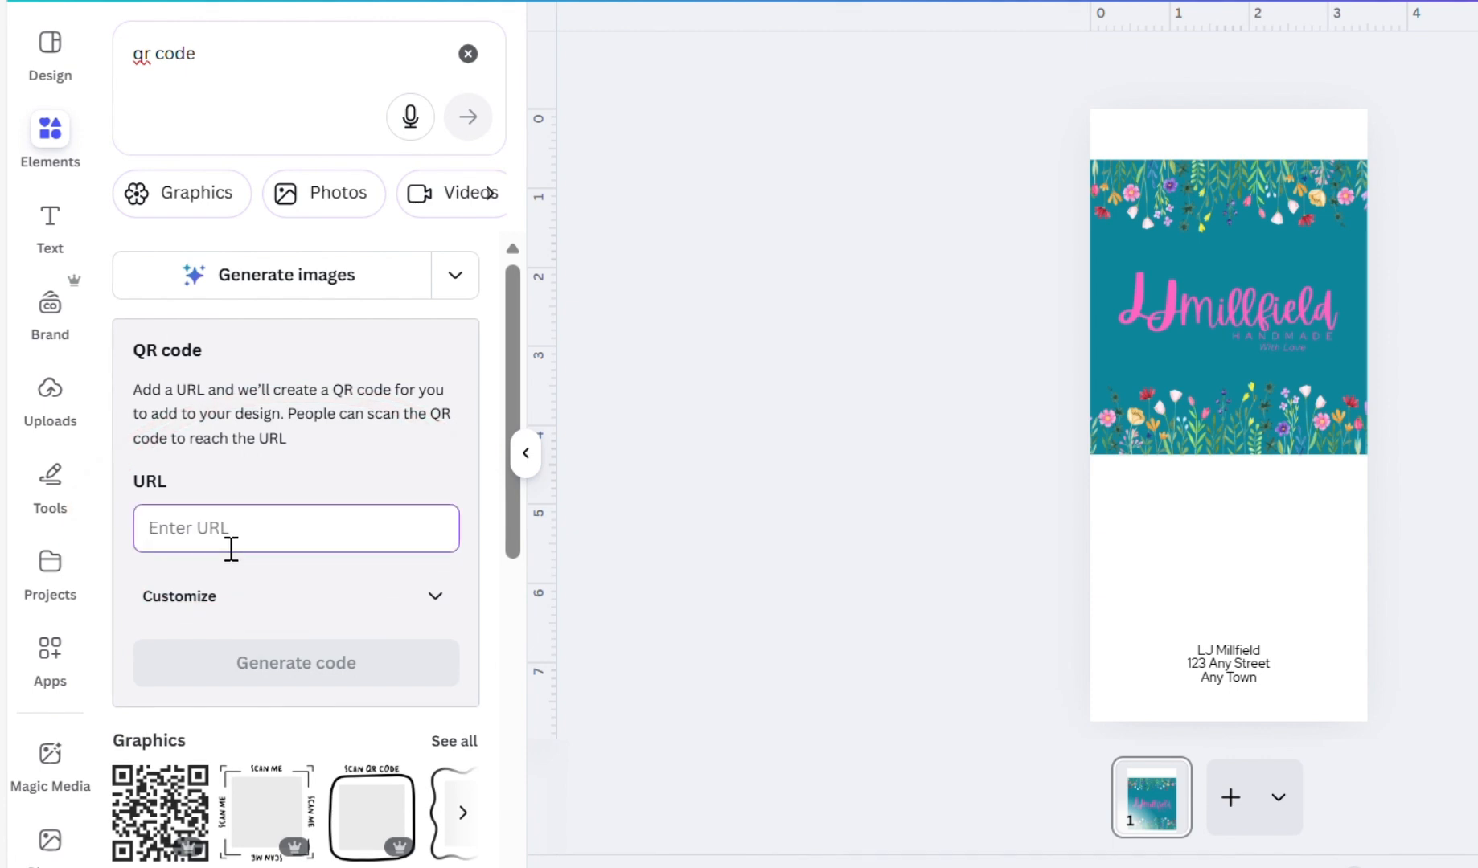
text(https://www.youtube.com/@L.J.Millfield/videos)
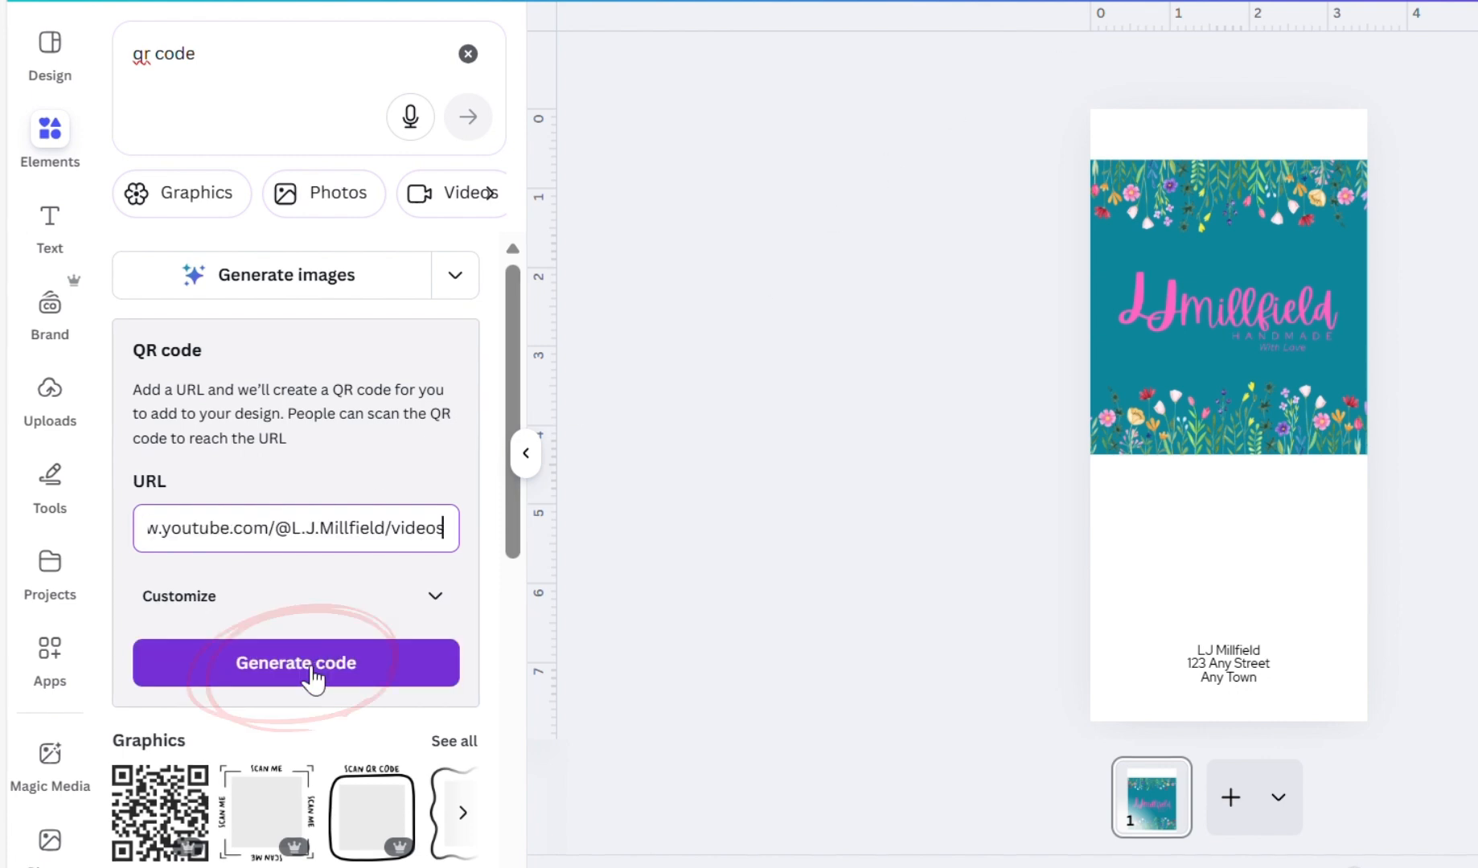
click(314, 667)
drag(1230, 430, 1176, 546)
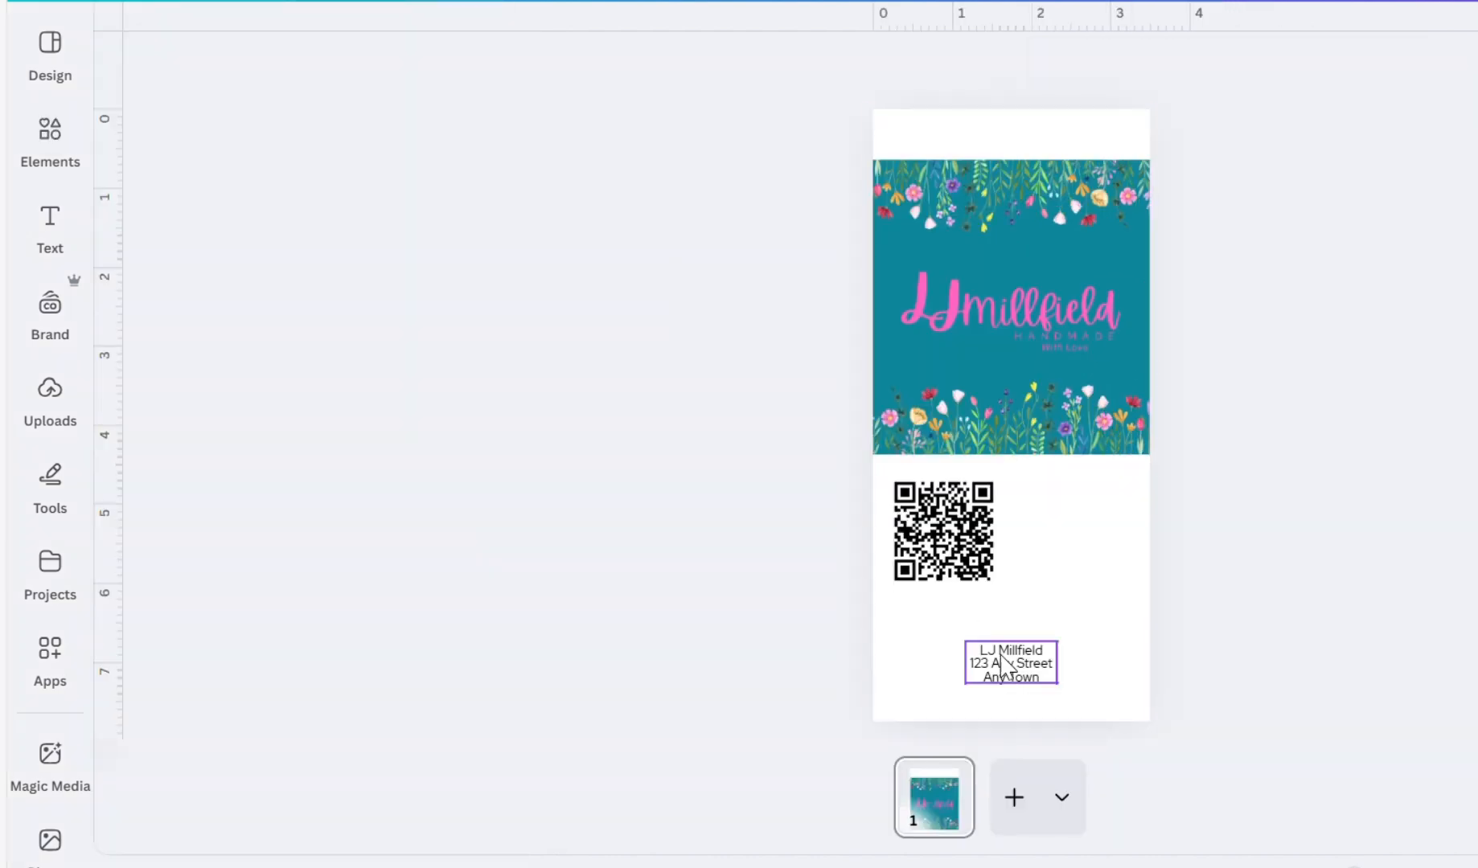
- Duplicate the address text, move the copy up beside the QR code and replace its wording with "Scan to Find us on YouTube"
click(1007, 666)
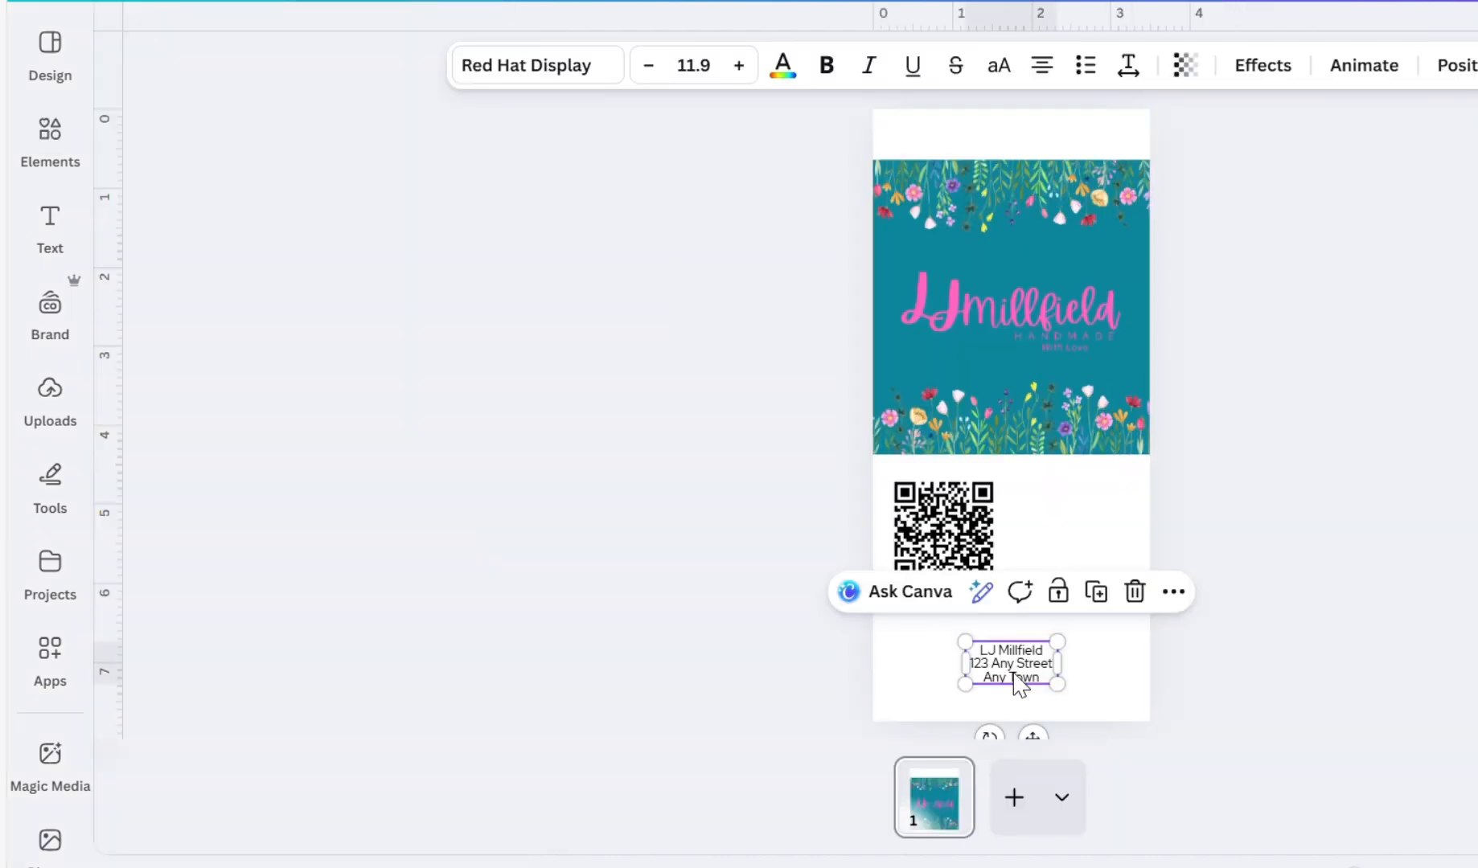
click(1107, 602)
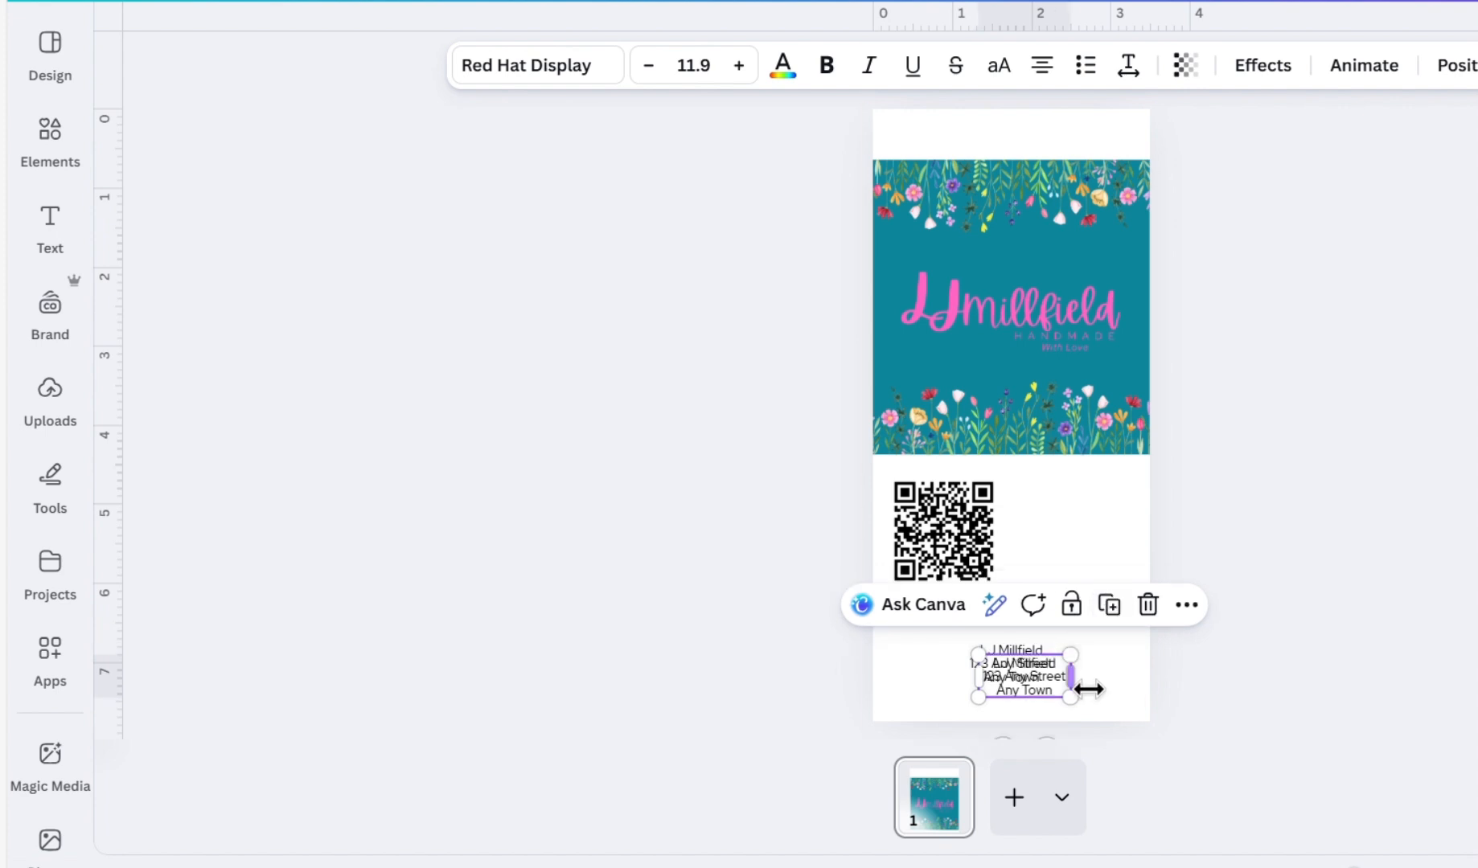
drag(1037, 685, 1068, 596)
double_click(1068, 597)
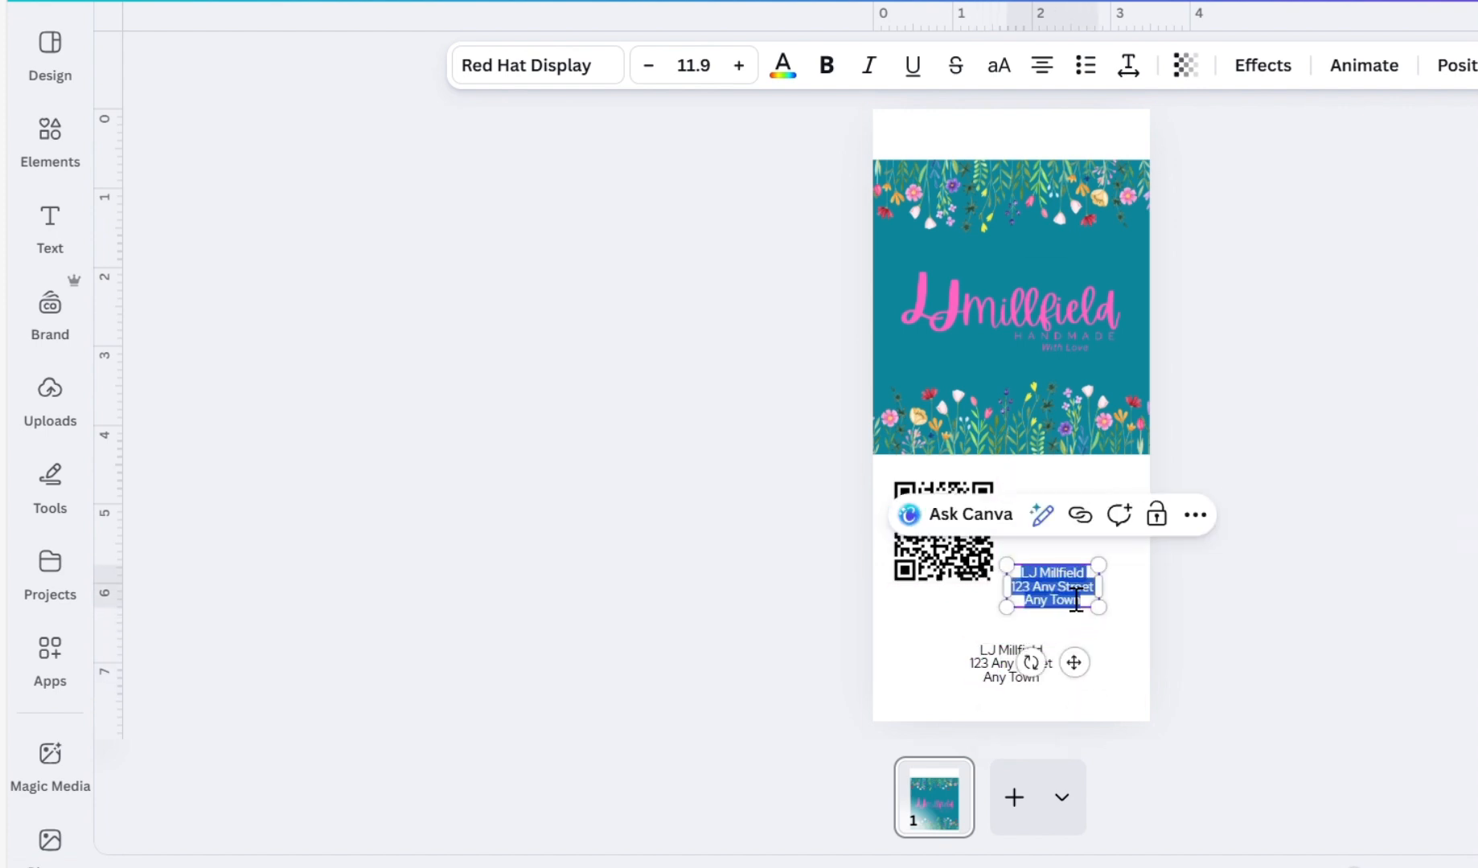
text(Scan to Fi)
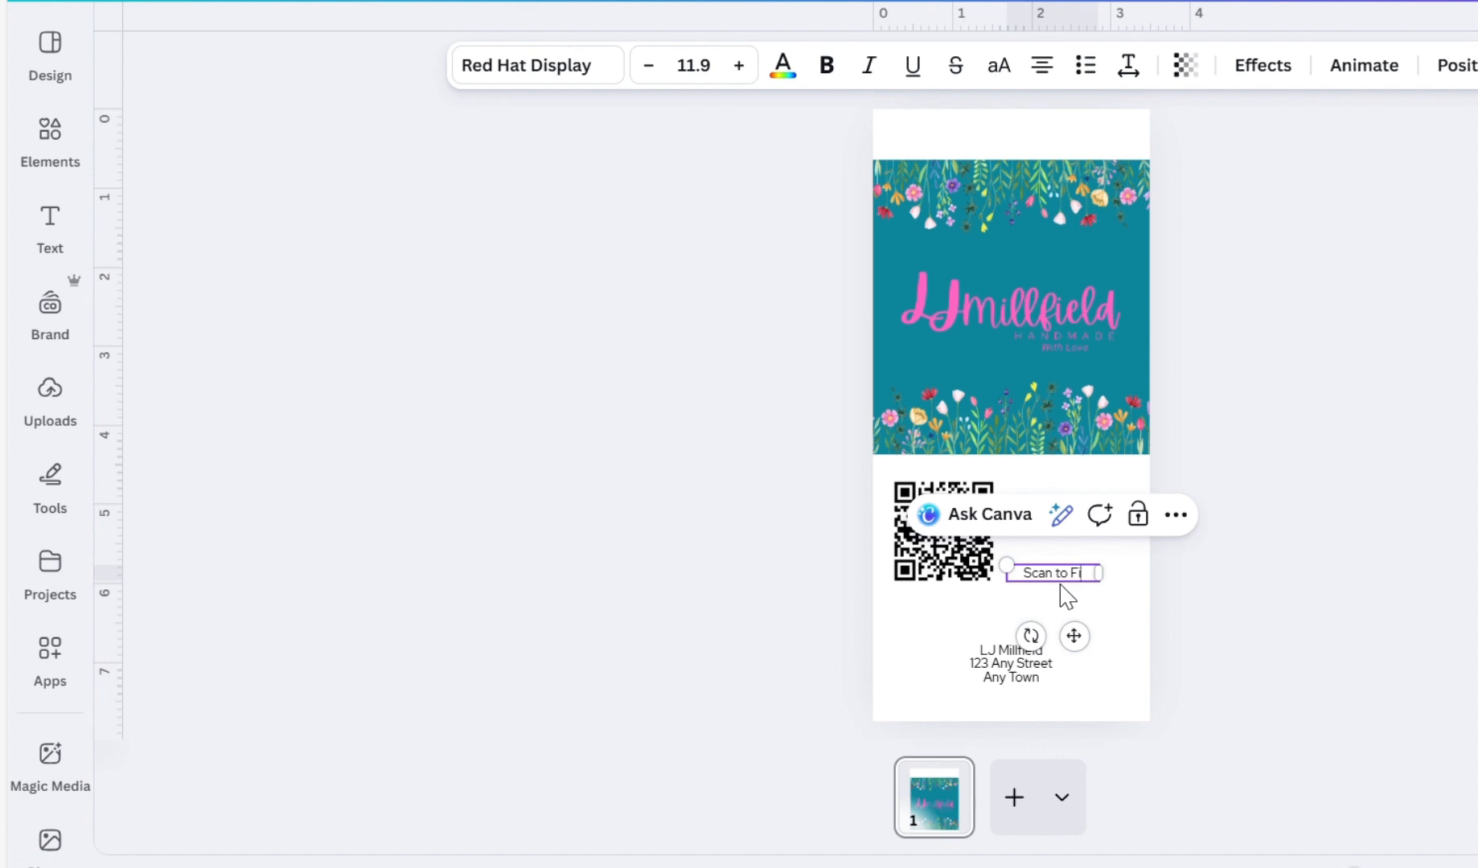
text(nd us on YouTube)
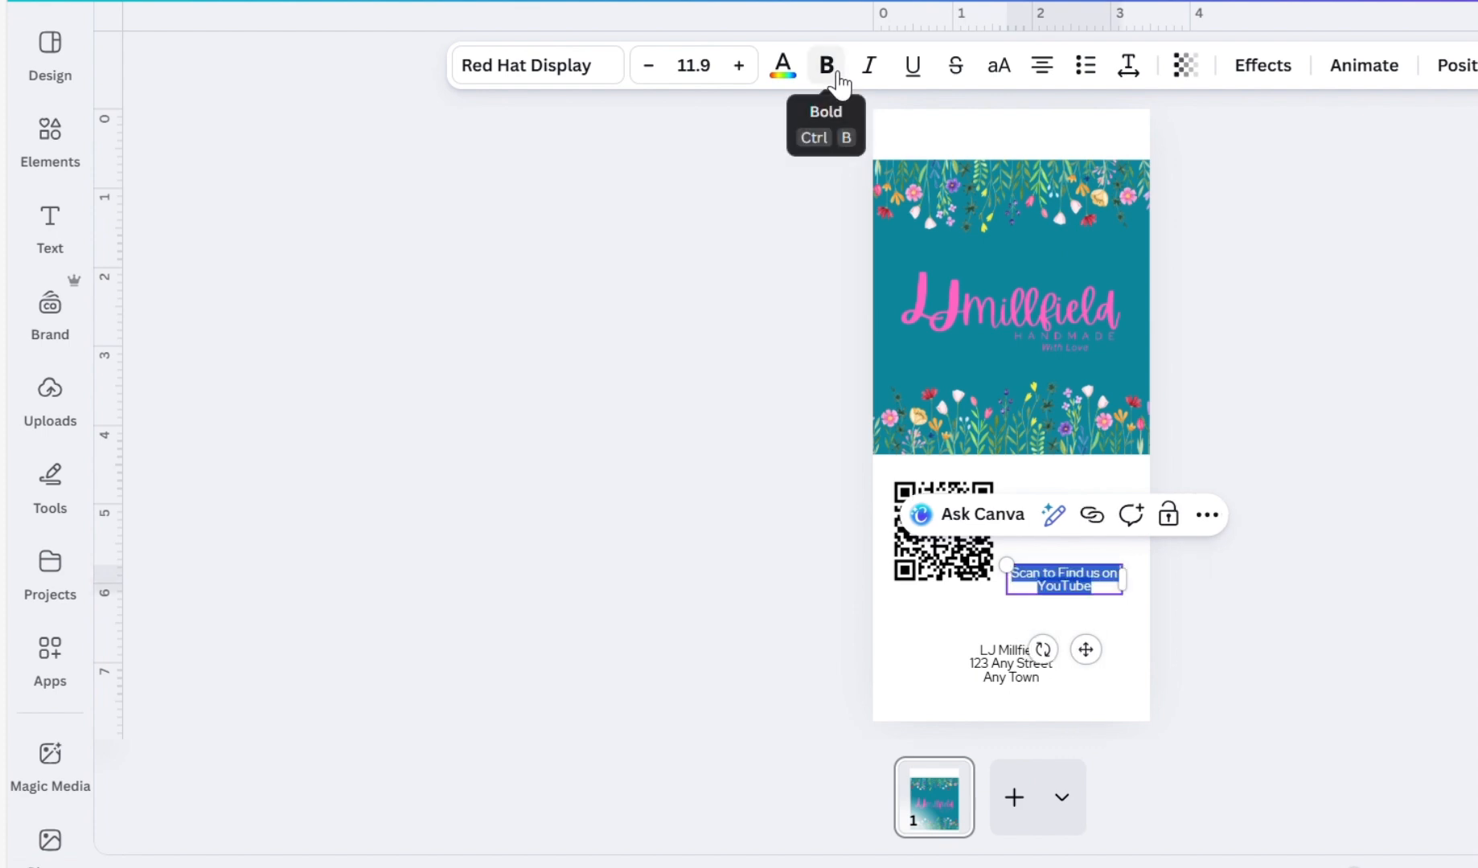
- Make the "Scan to Find us on YouTube" caption bold and position it directly beneath the QR code, fitted to the code's width
click(835, 75)
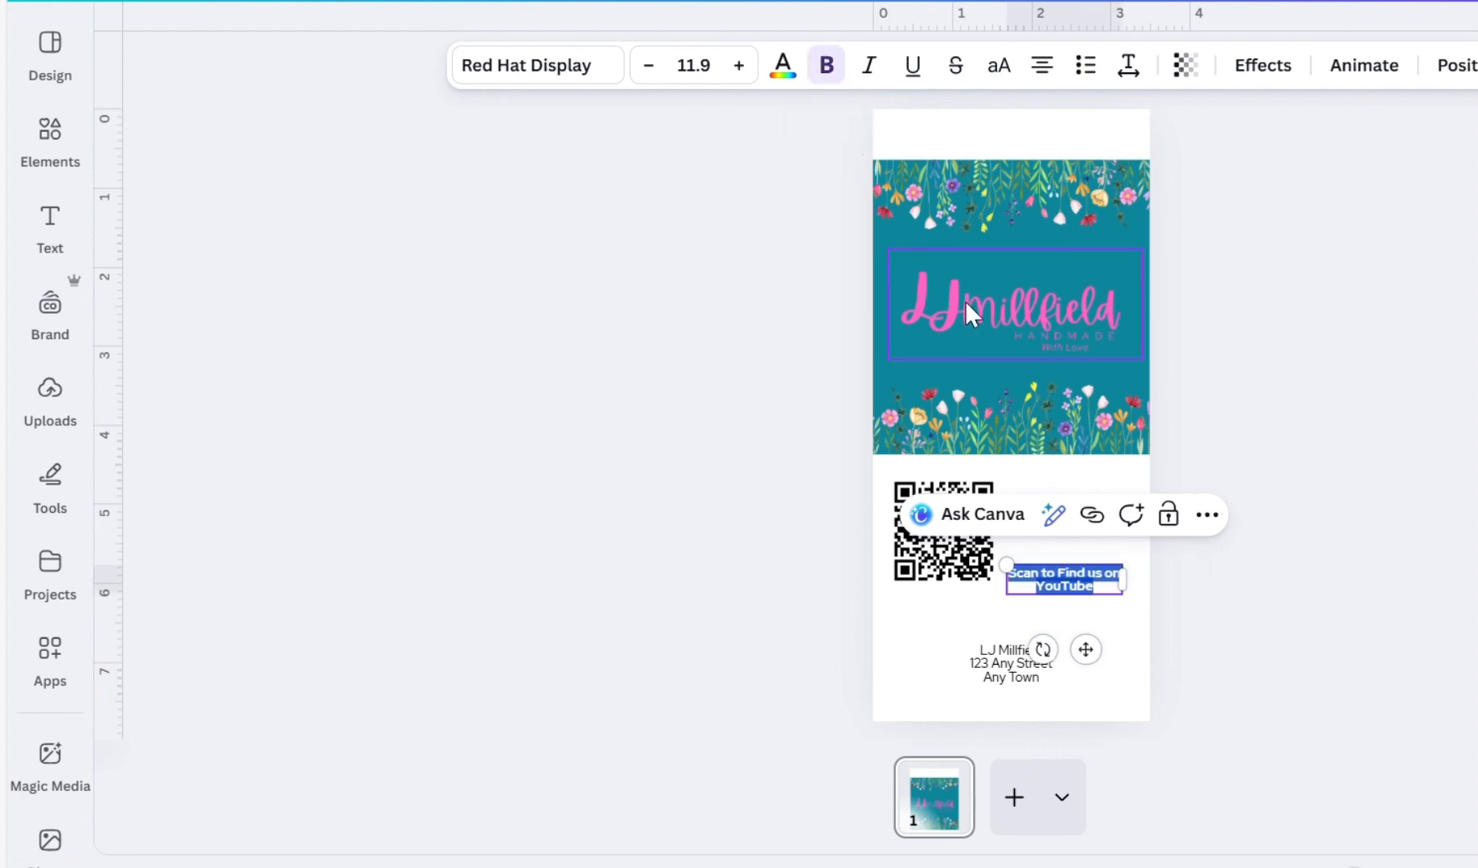
drag(1109, 597, 992, 621)
click(1032, 505)
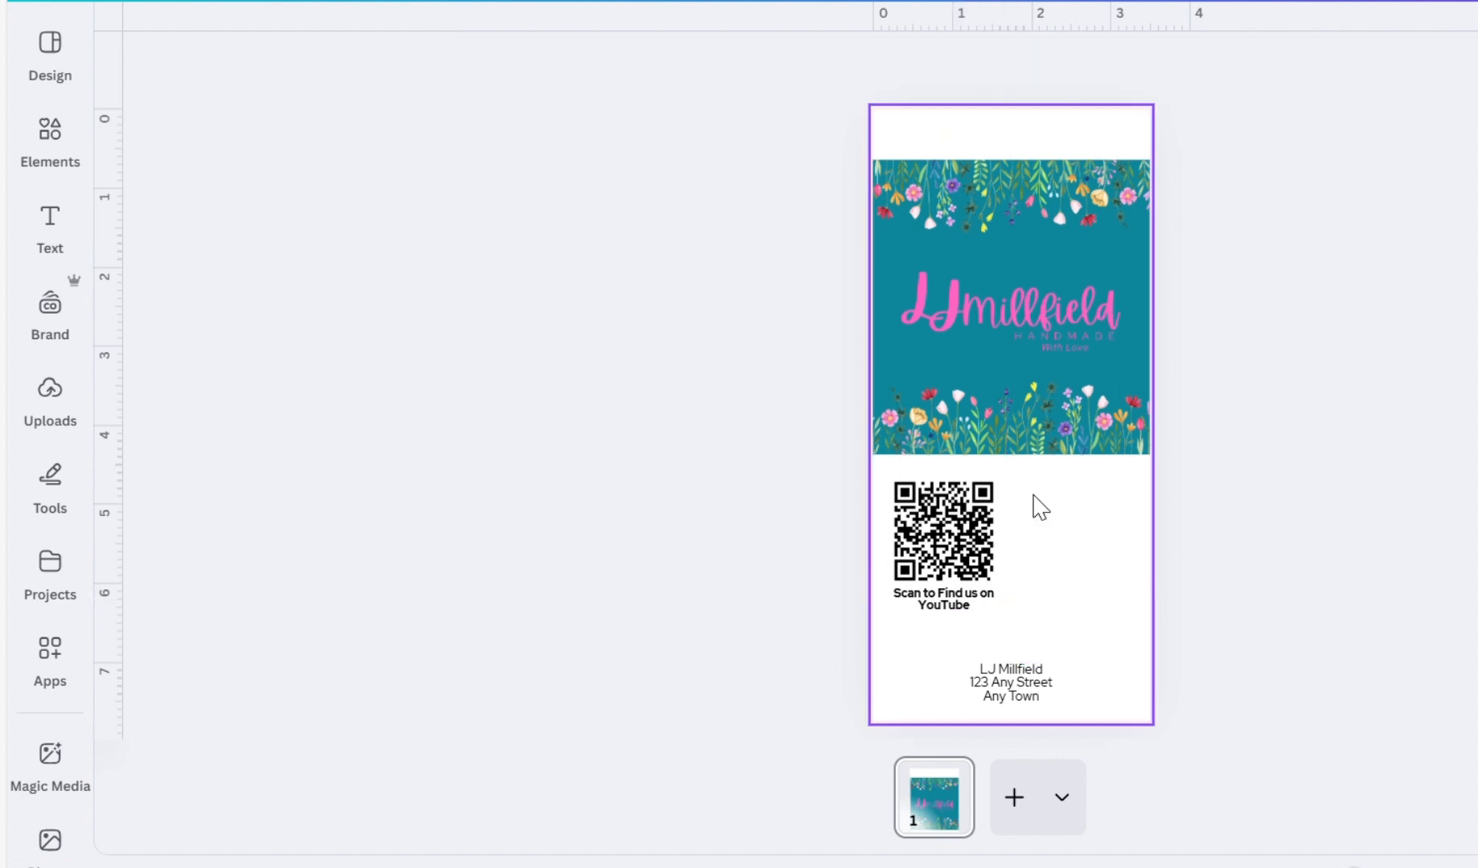
click(1016, 603)
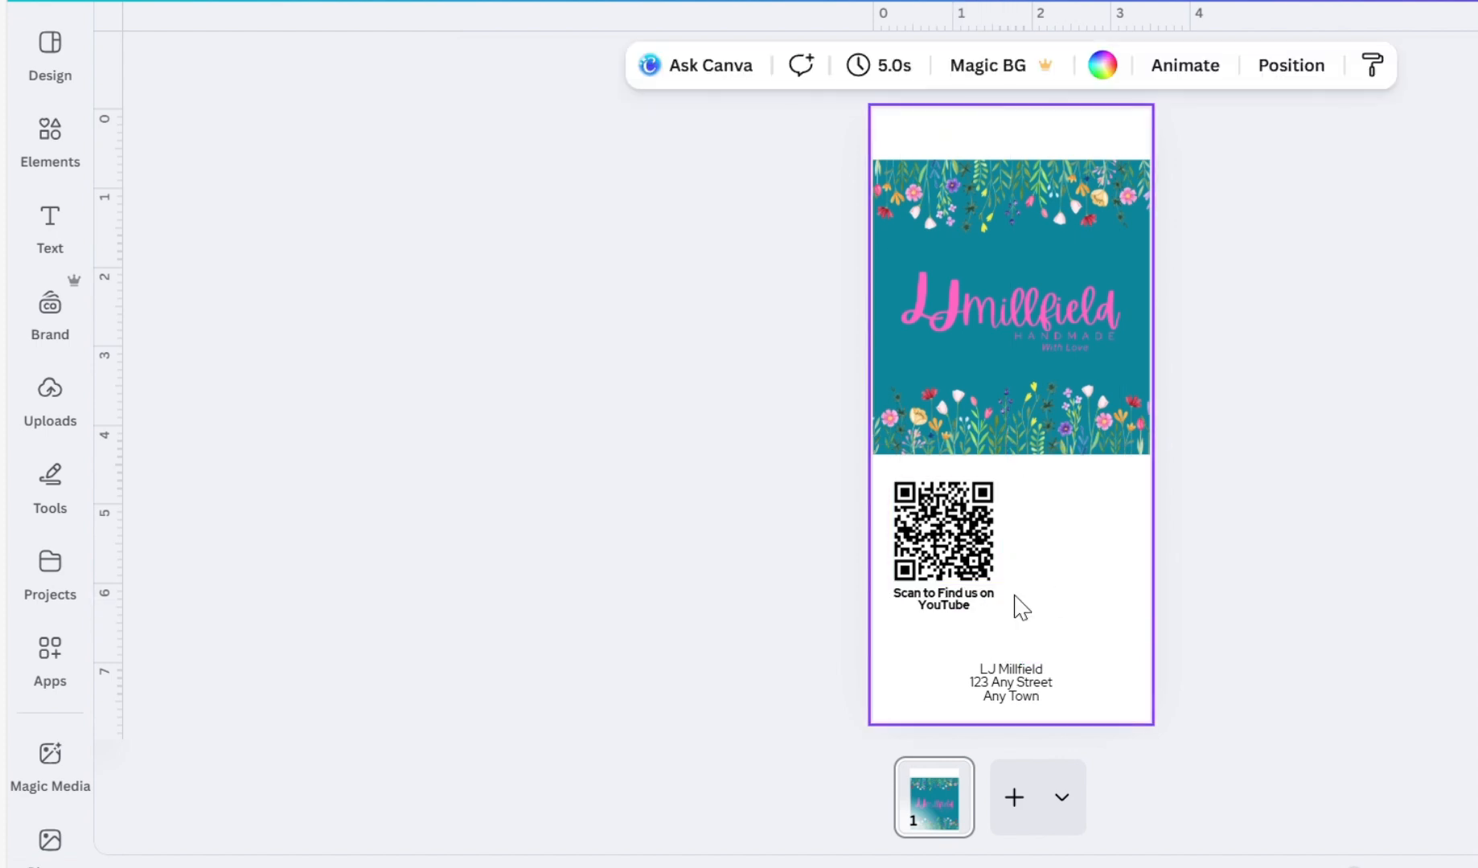
- Duplicate the address text to create a "WARNING" heading and a "This Product Was Made With Tons of Love" message beside the QR code
click(1010, 682)
click(1105, 618)
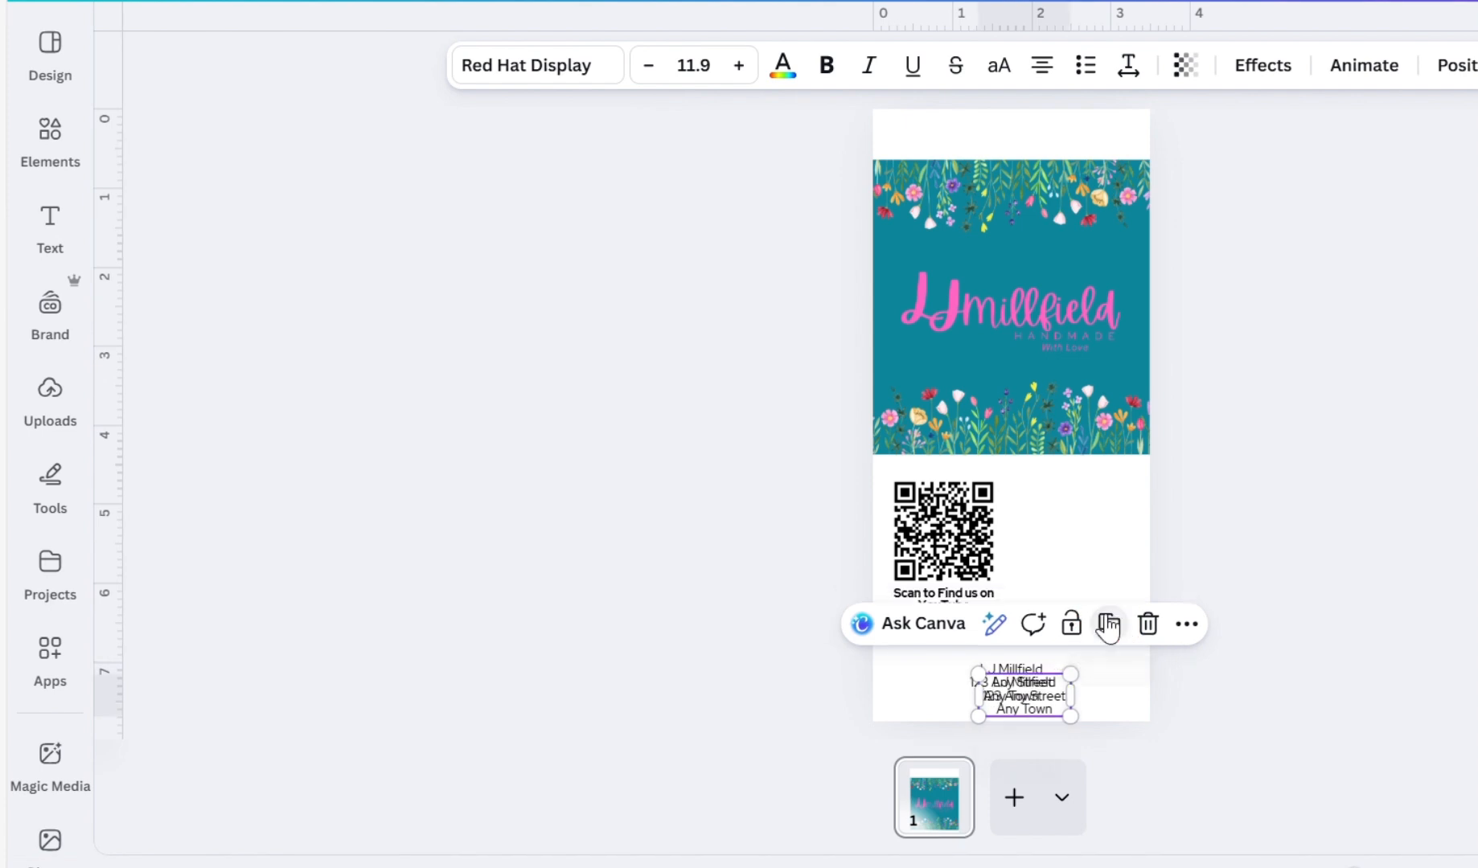
drag(1036, 705, 1085, 561)
double_click(1092, 560)
text(WARNING)
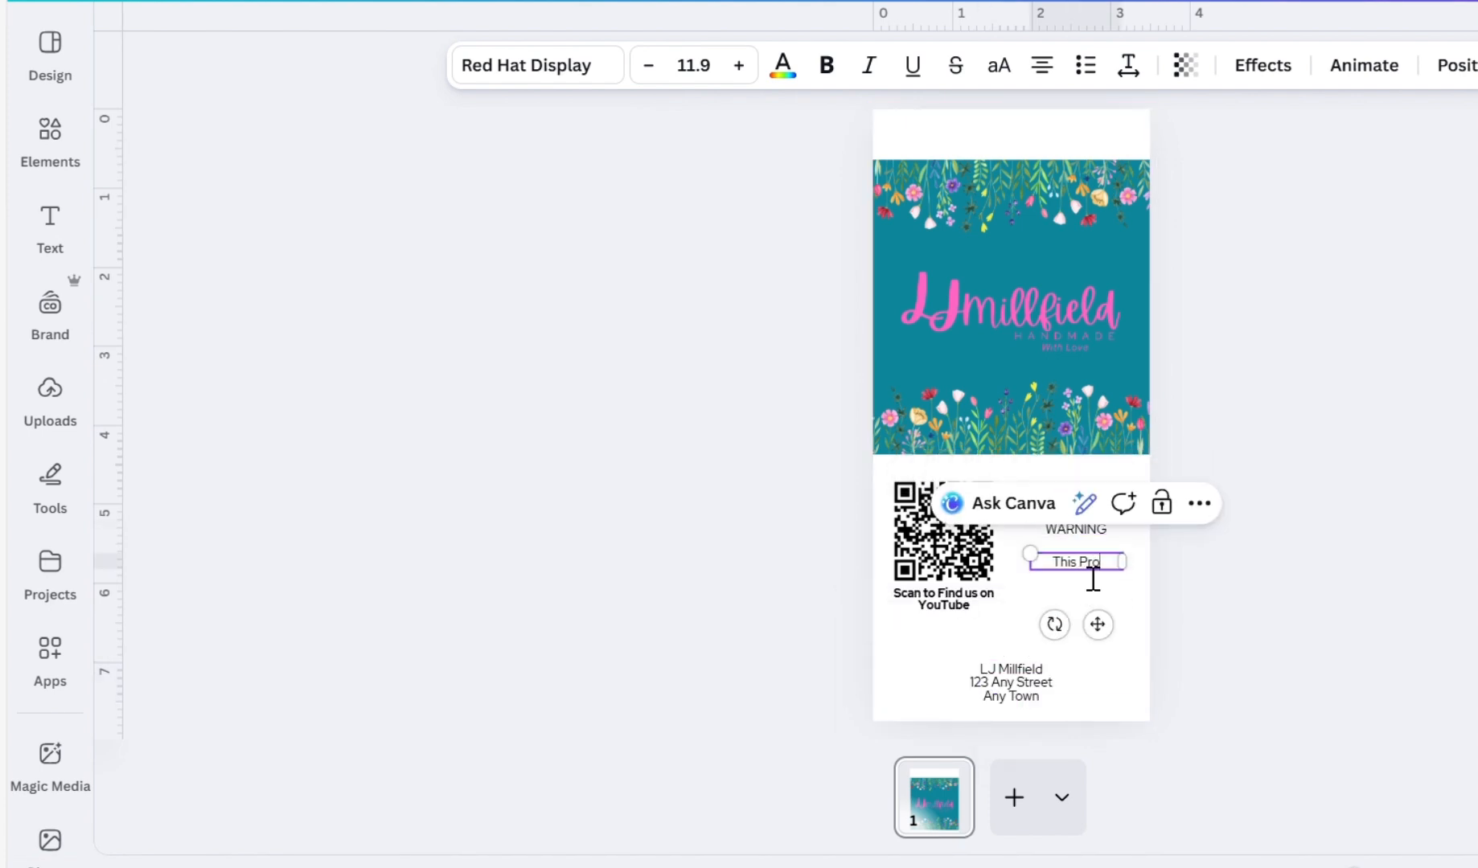
text(duct Was Made With T)
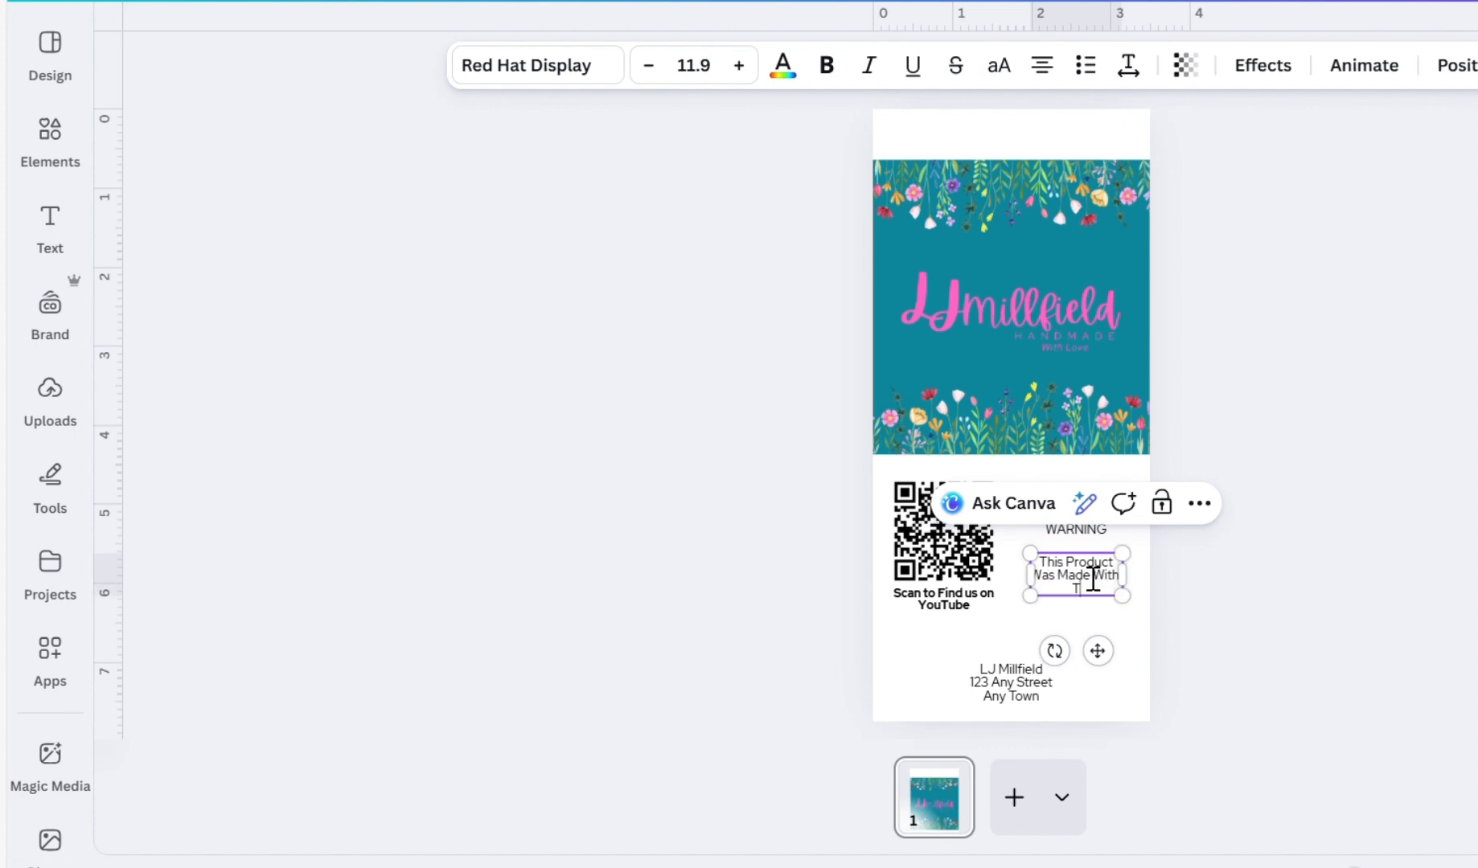
text(ve)
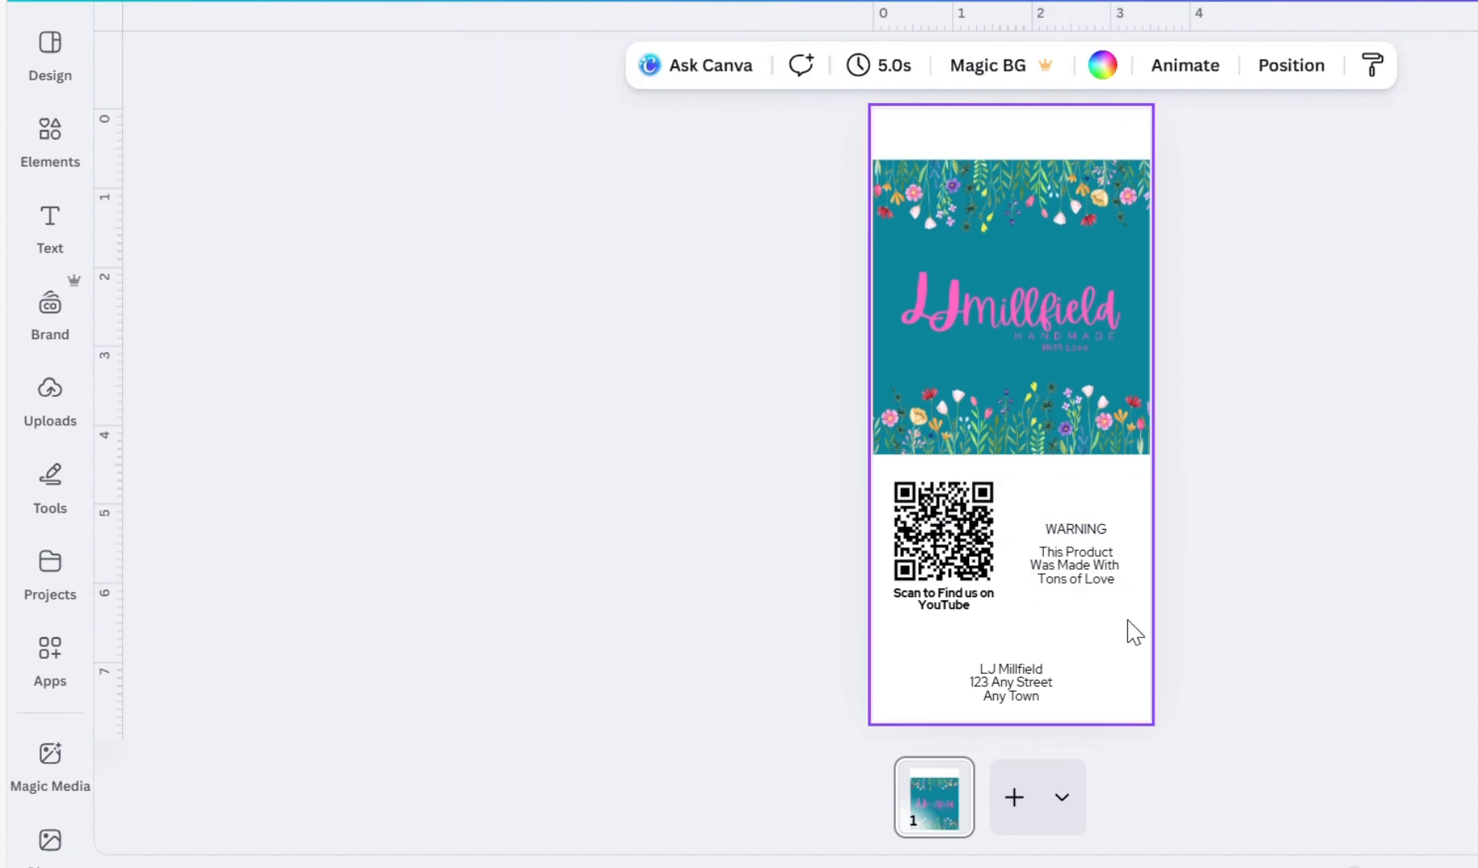
- Enlarge the "WARNING" heading to size 16 and make it bold
click(1078, 531)
drag(1030, 522, 1005, 516)
click(826, 65)
click(1065, 593)
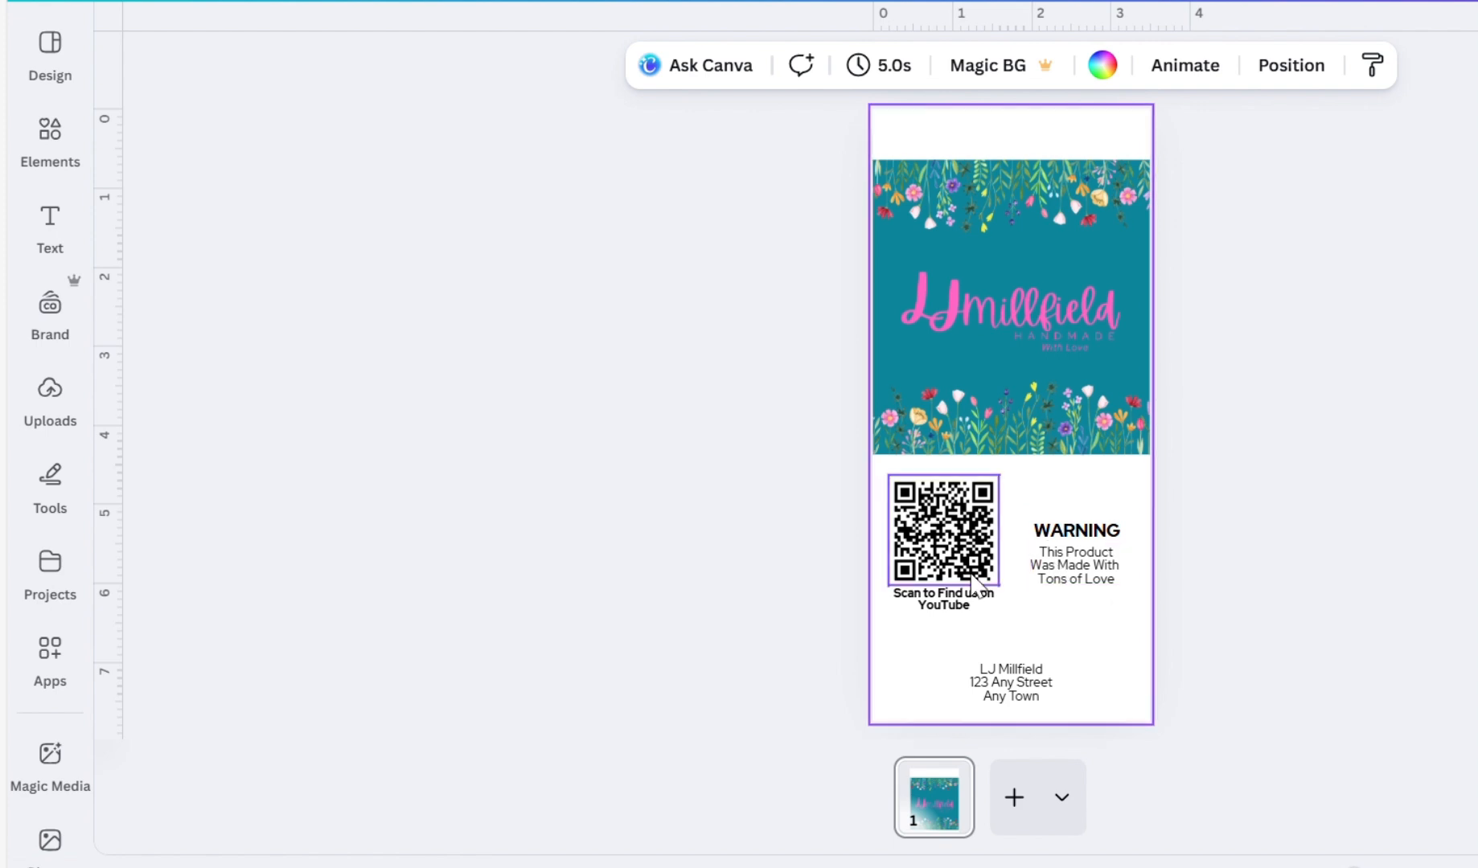
- Search the elements library for "warning" and show all matching graphics
click(61, 137)
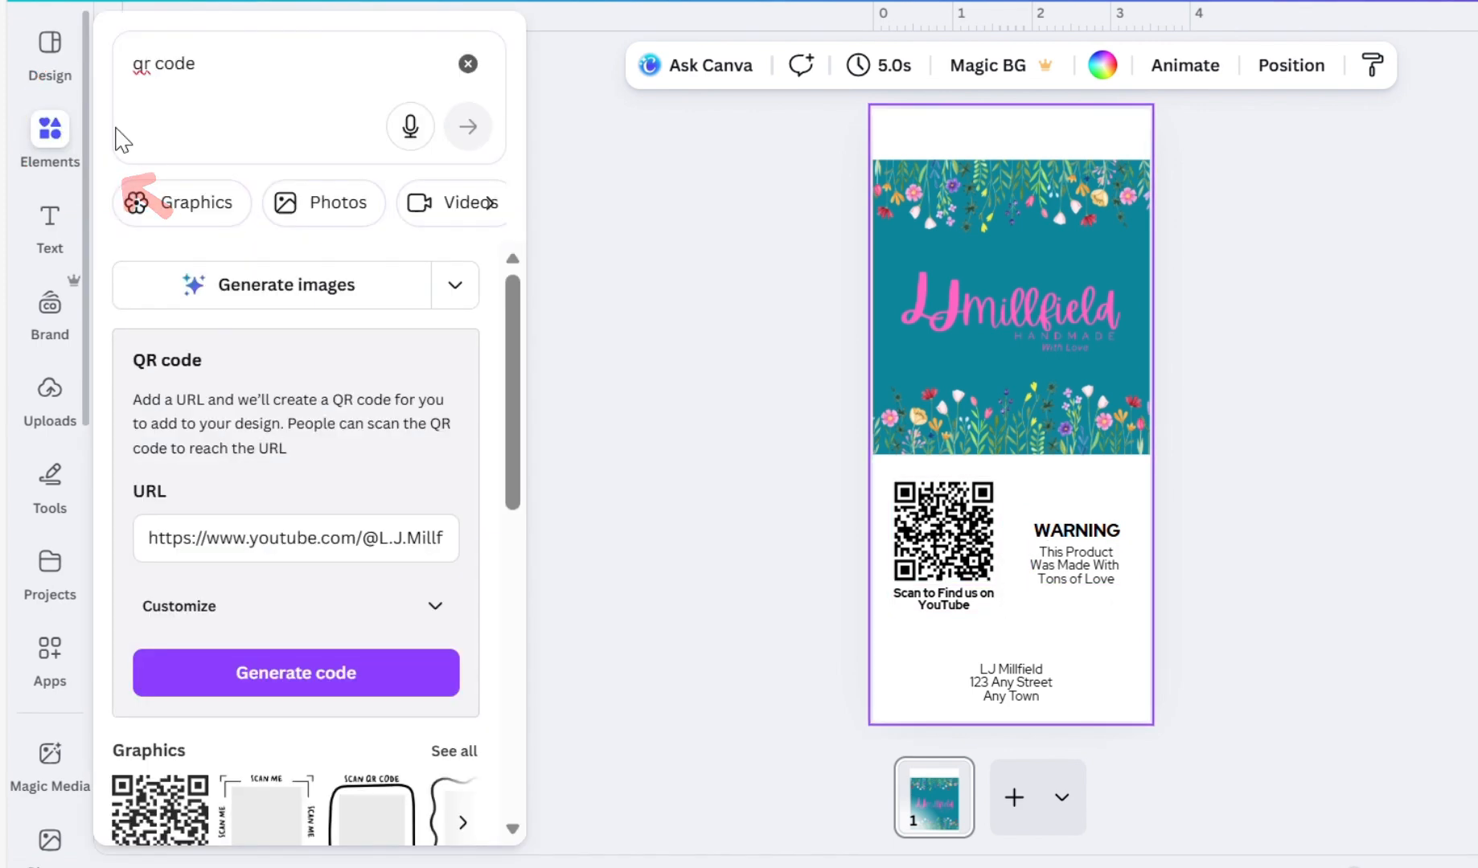
click(251, 86)
key(BackSpace)
key(BackSpace)
key(BackSpace)
key(BackSpace)
key(BackSpace)
key(BackSpace)
key(BackSpace)
text(warning)
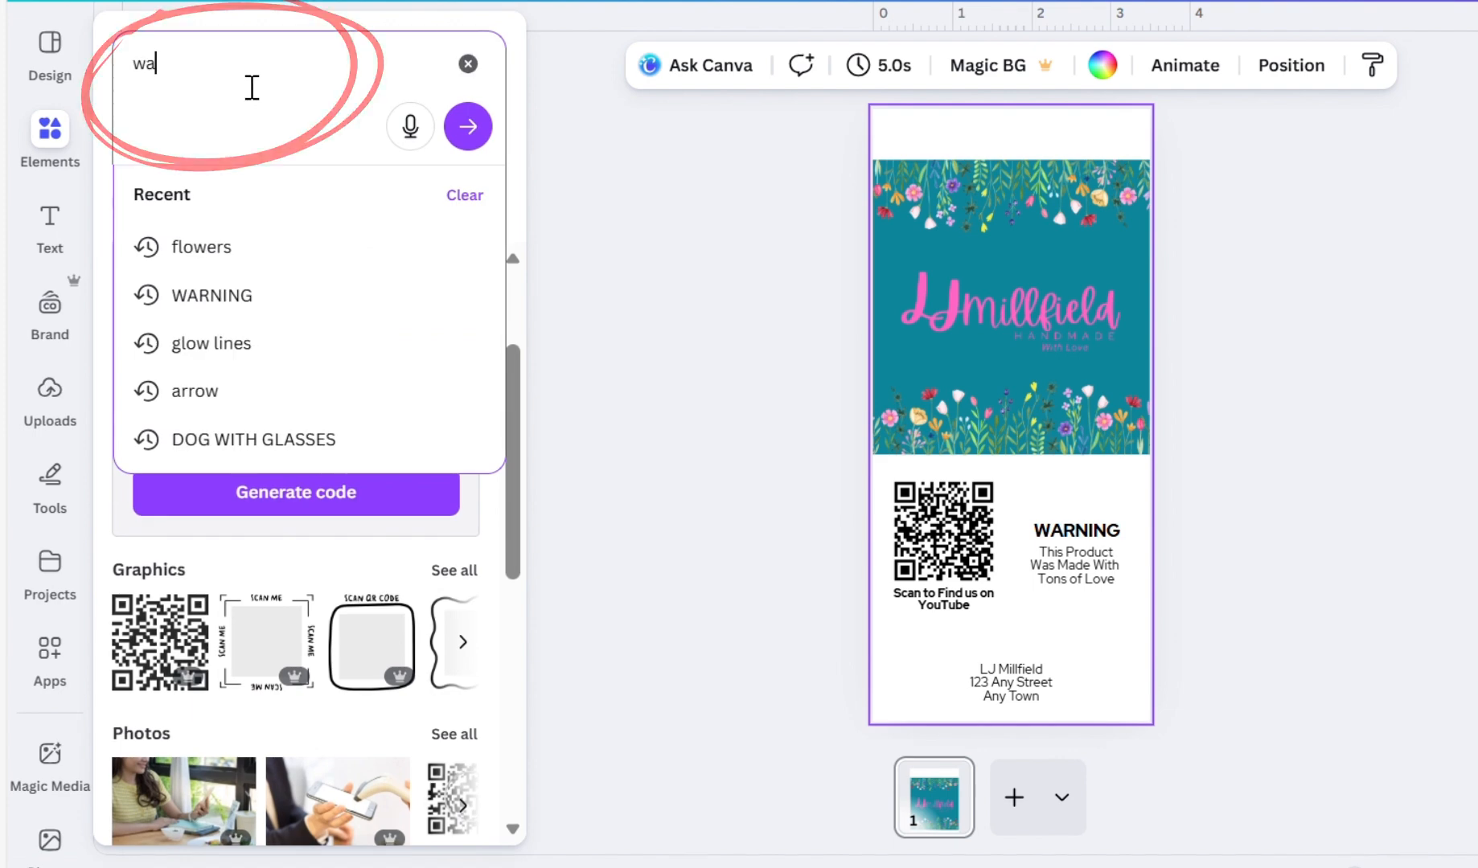
key(Return)
click(453, 342)
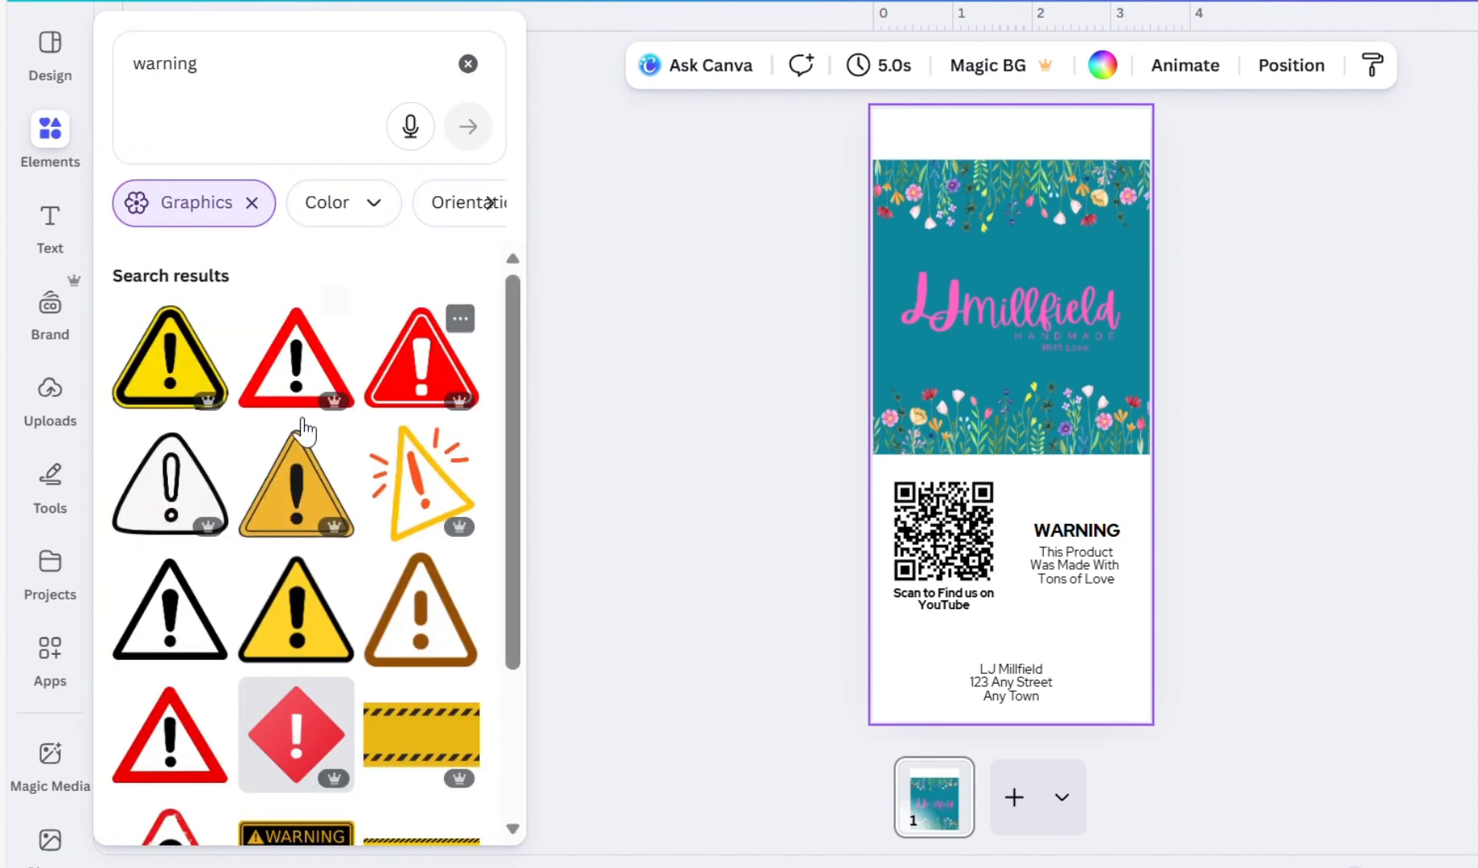
- Add the black-outlined warning triangle graphic, shrink it to icon size and place it beside the warning message
click(184, 628)
drag(1077, 379, 1030, 461)
drag(977, 447, 1030, 553)
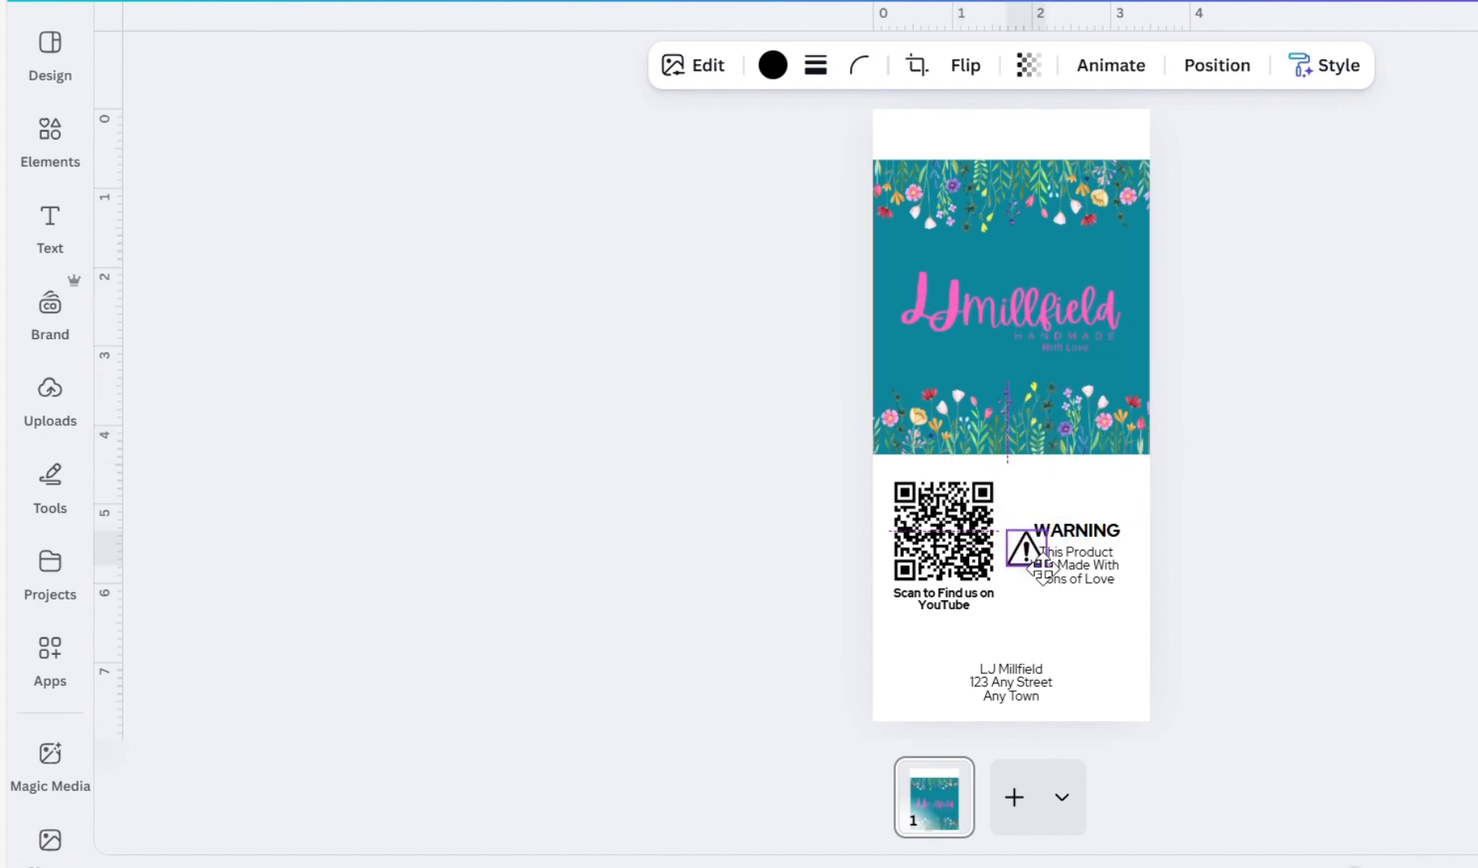
drag(1030, 553, 1019, 538)
- Move the "This Product Was Made With Tons of Love" message down, arranging it beneath the "WARNING" heading and beside the triangle
drag(1089, 580, 1076, 631)
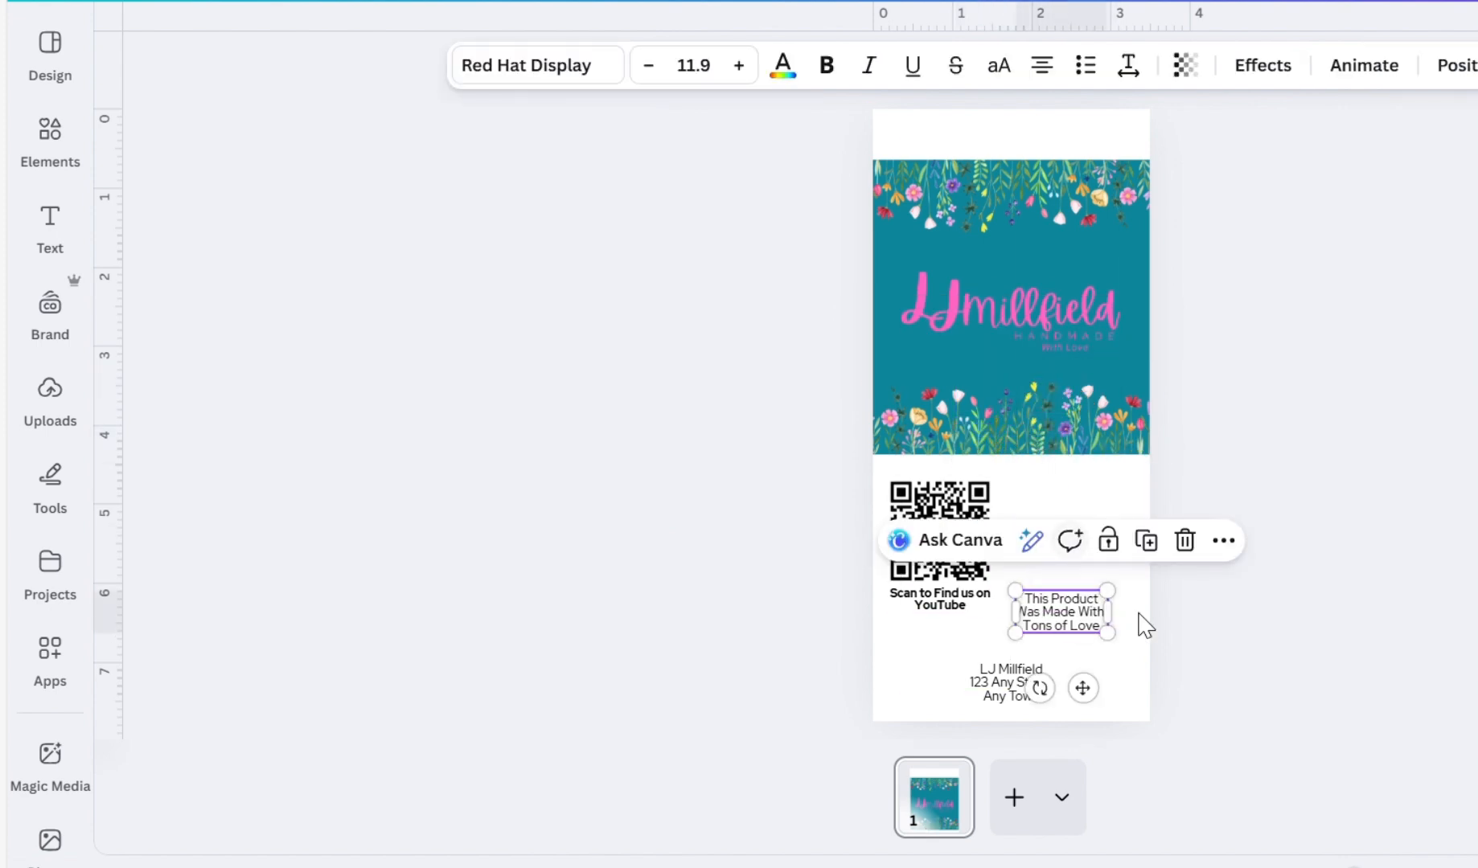
click(1230, 608)
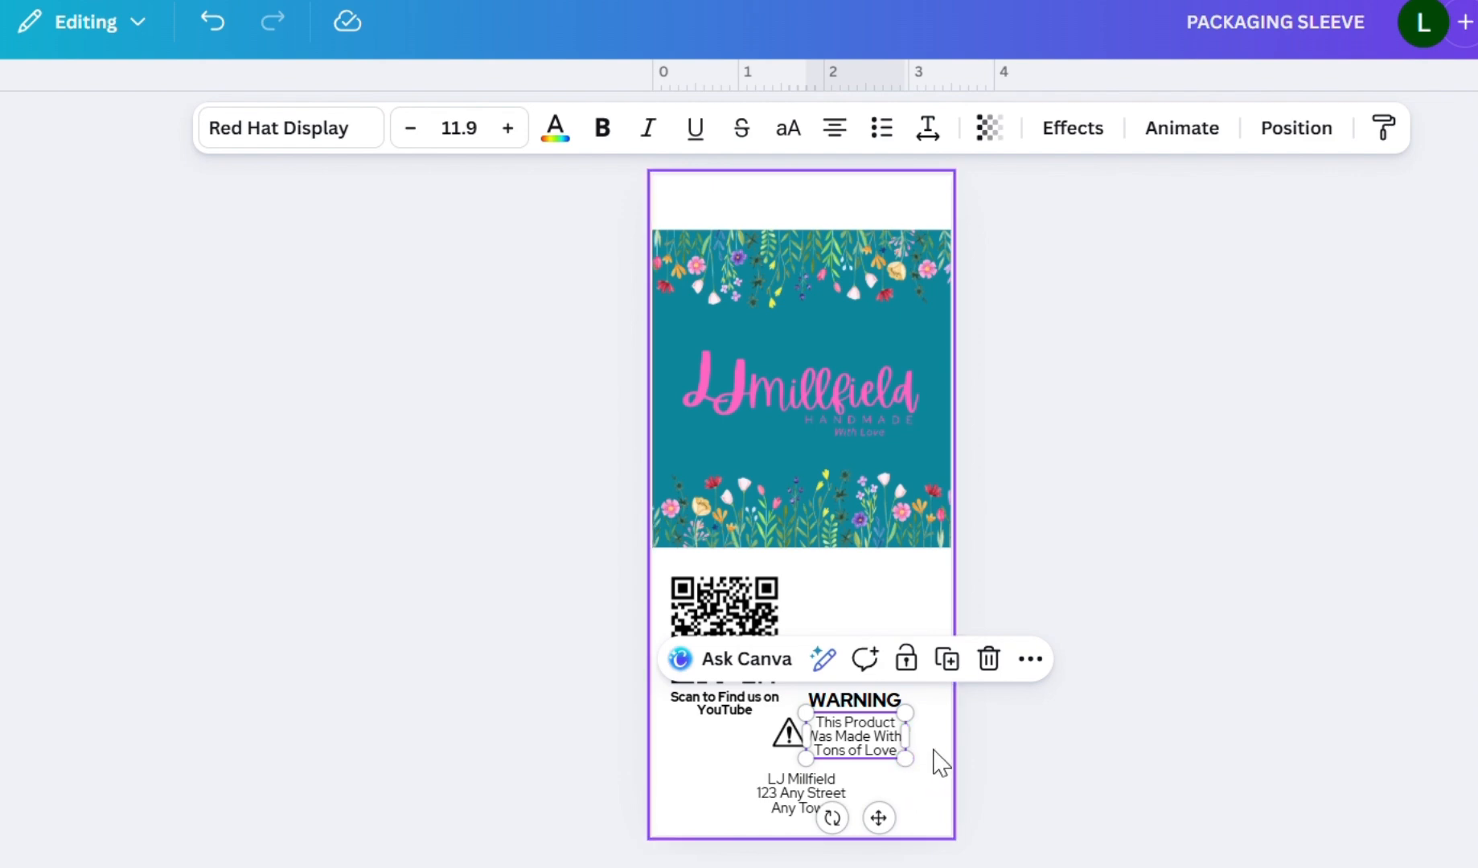
click(937, 754)
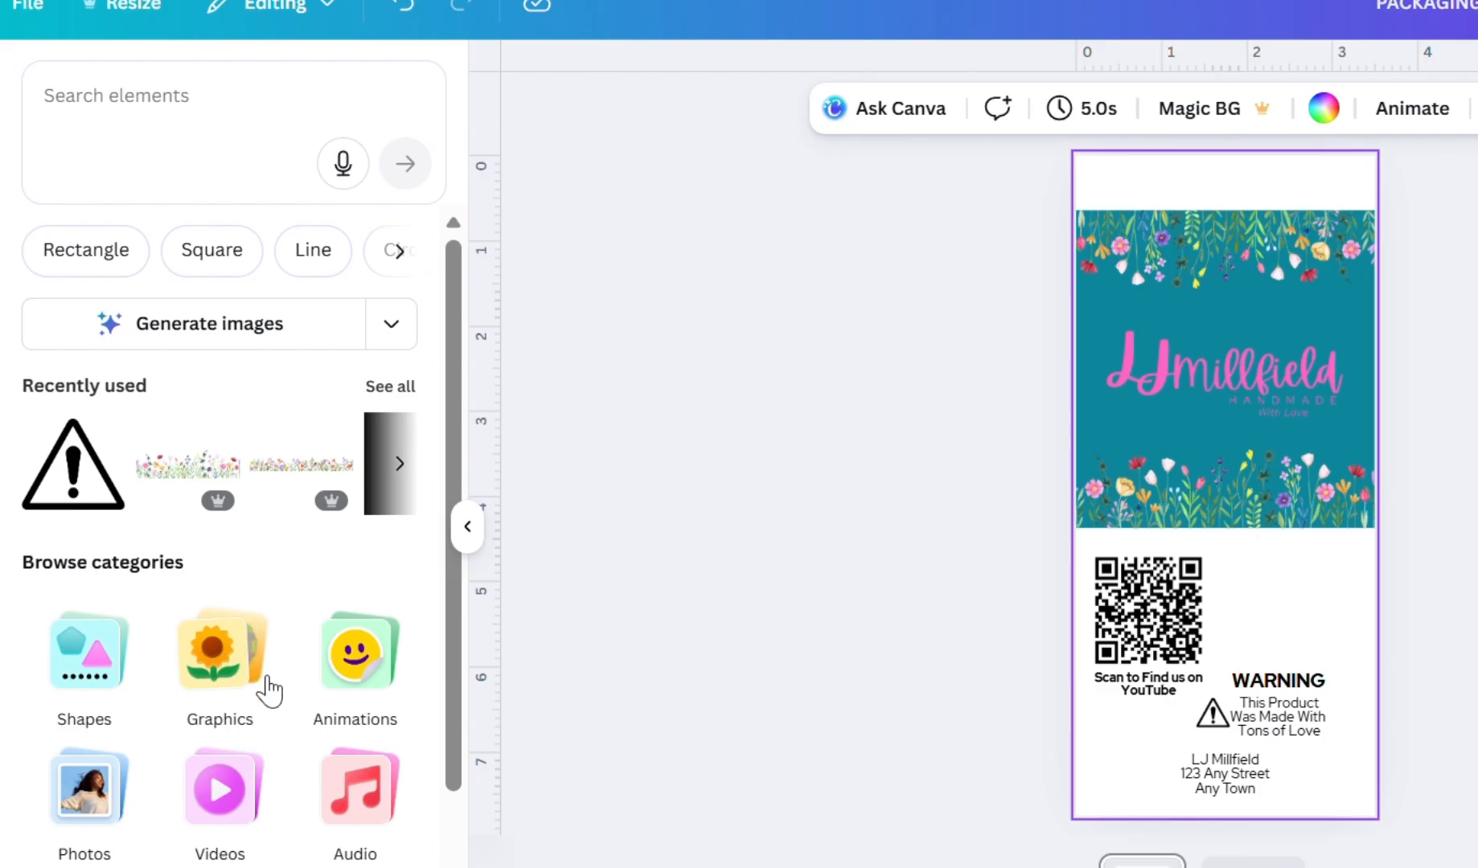
- Add a heart shape in the logo's pink, shrink it and place it to the right of the warning message
click(109, 666)
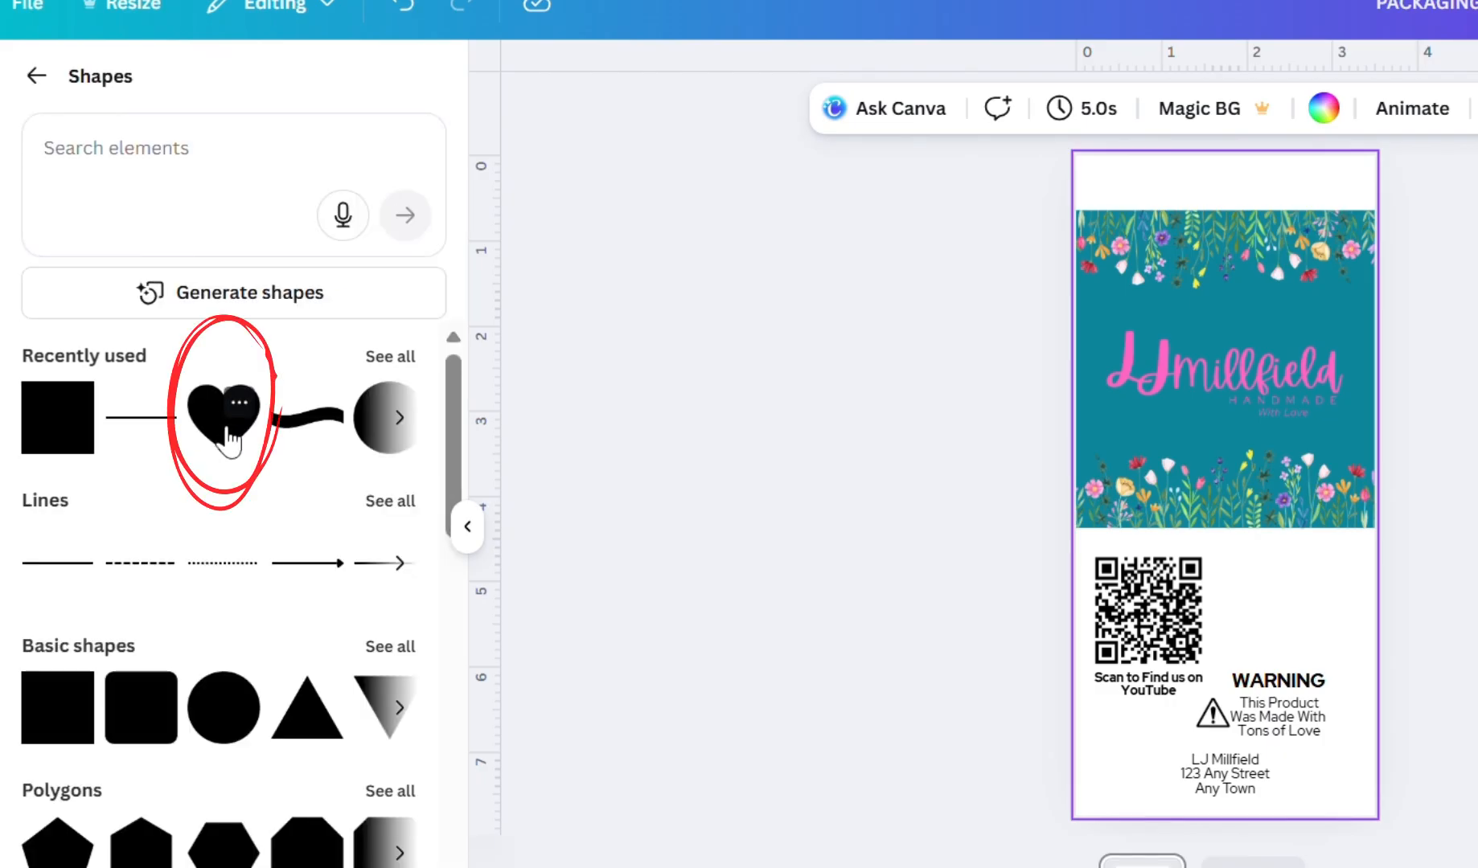
click(235, 416)
mouse_move(1268, 525)
mouse_down()
mouse_move(1266, 502)
mouse_move(1230, 523)
mouse_move(1357, 711)
mouse_up()
- Frame the warning text, triangle and heart with a stretched square shape that has no fill and a solid black border of weight 4
click(1302, 613)
mouse_move(1239, 601)
mouse_down()
mouse_move(1240, 707)
mouse_move(1366, 706)
mouse_up()
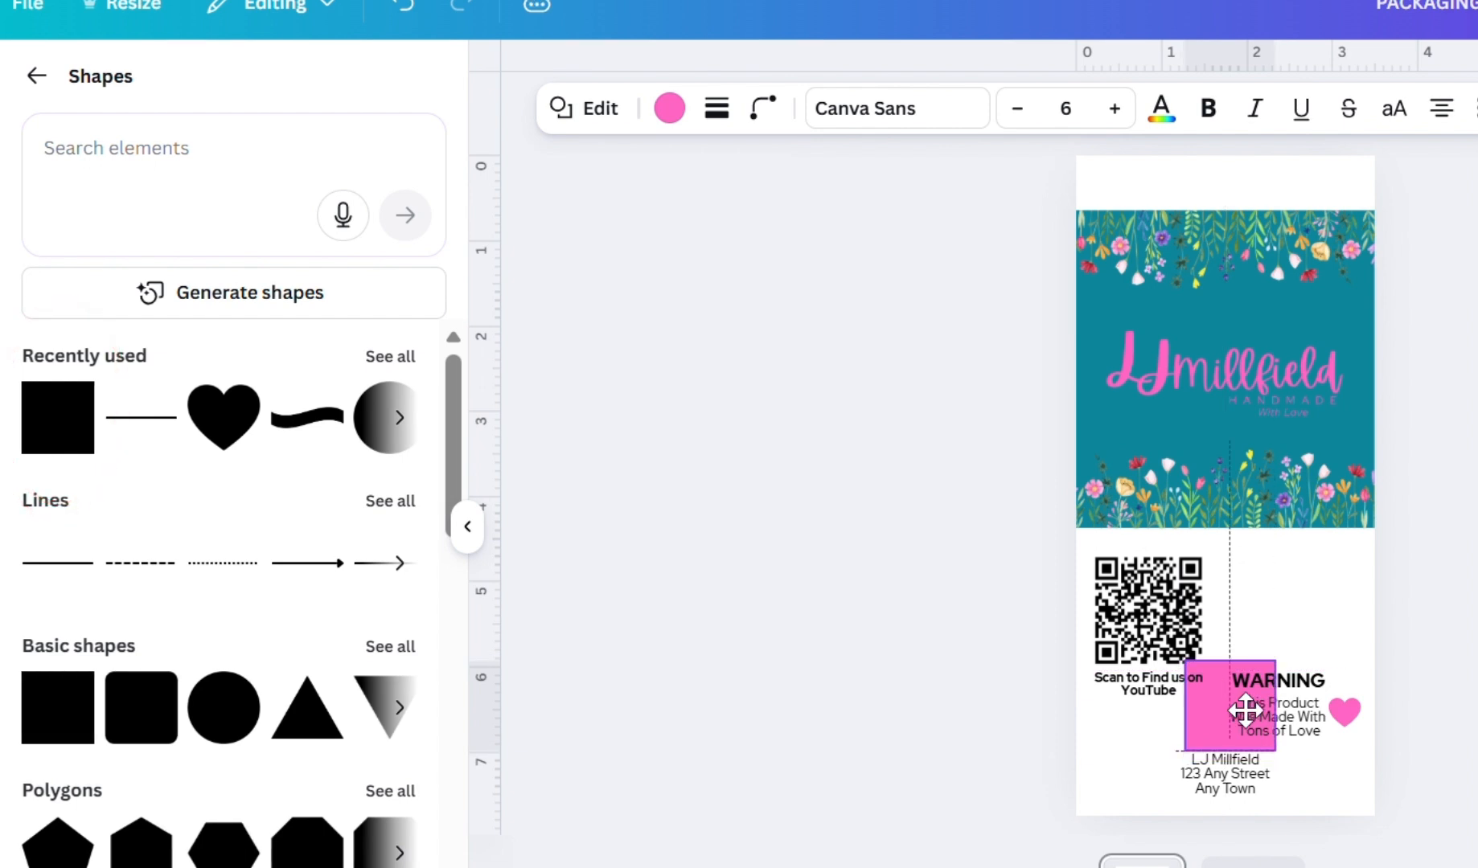
click(669, 108)
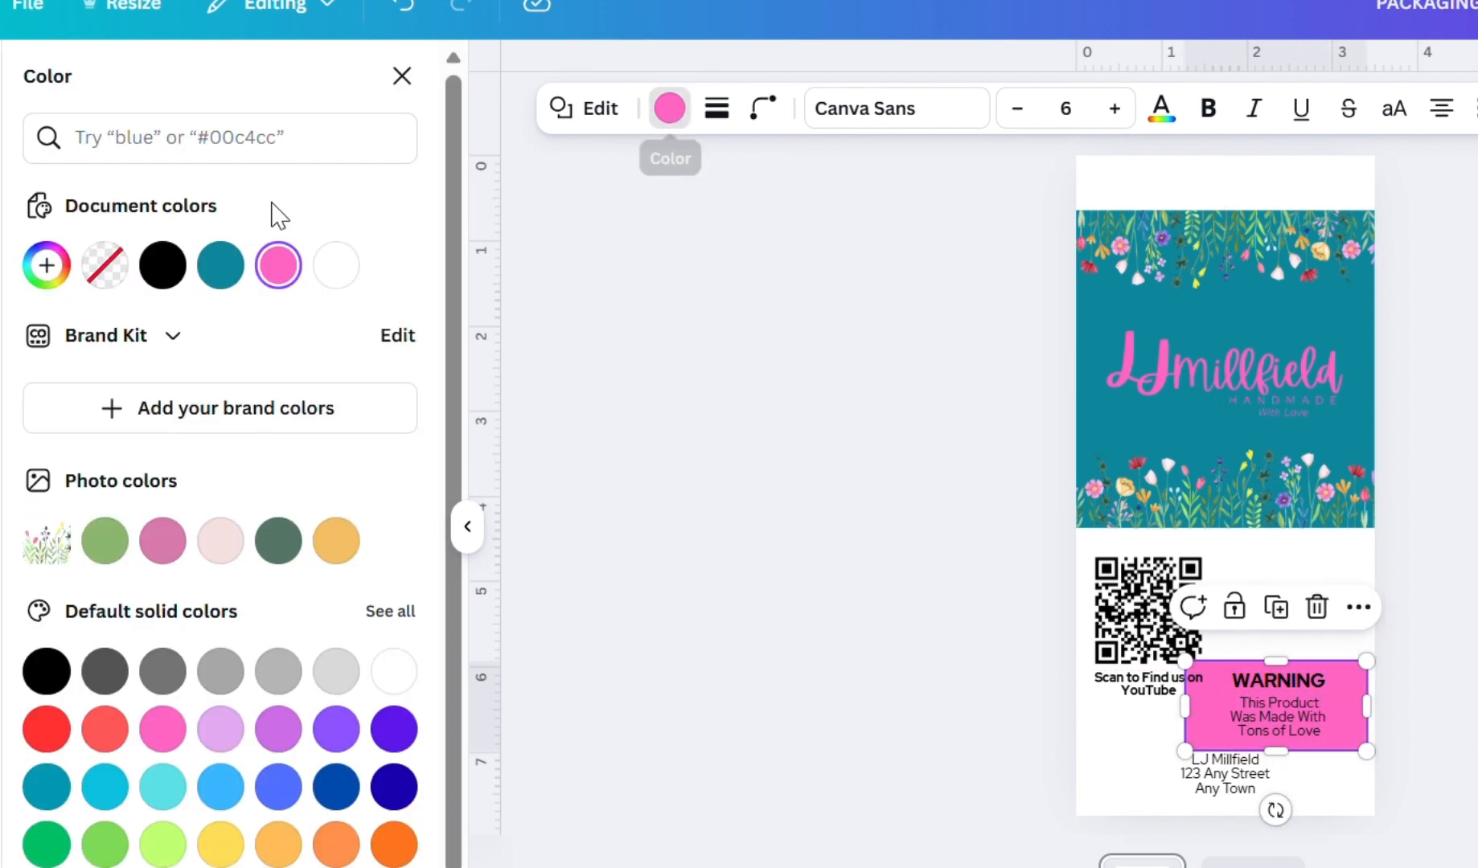
click(113, 265)
click(715, 108)
click(643, 185)
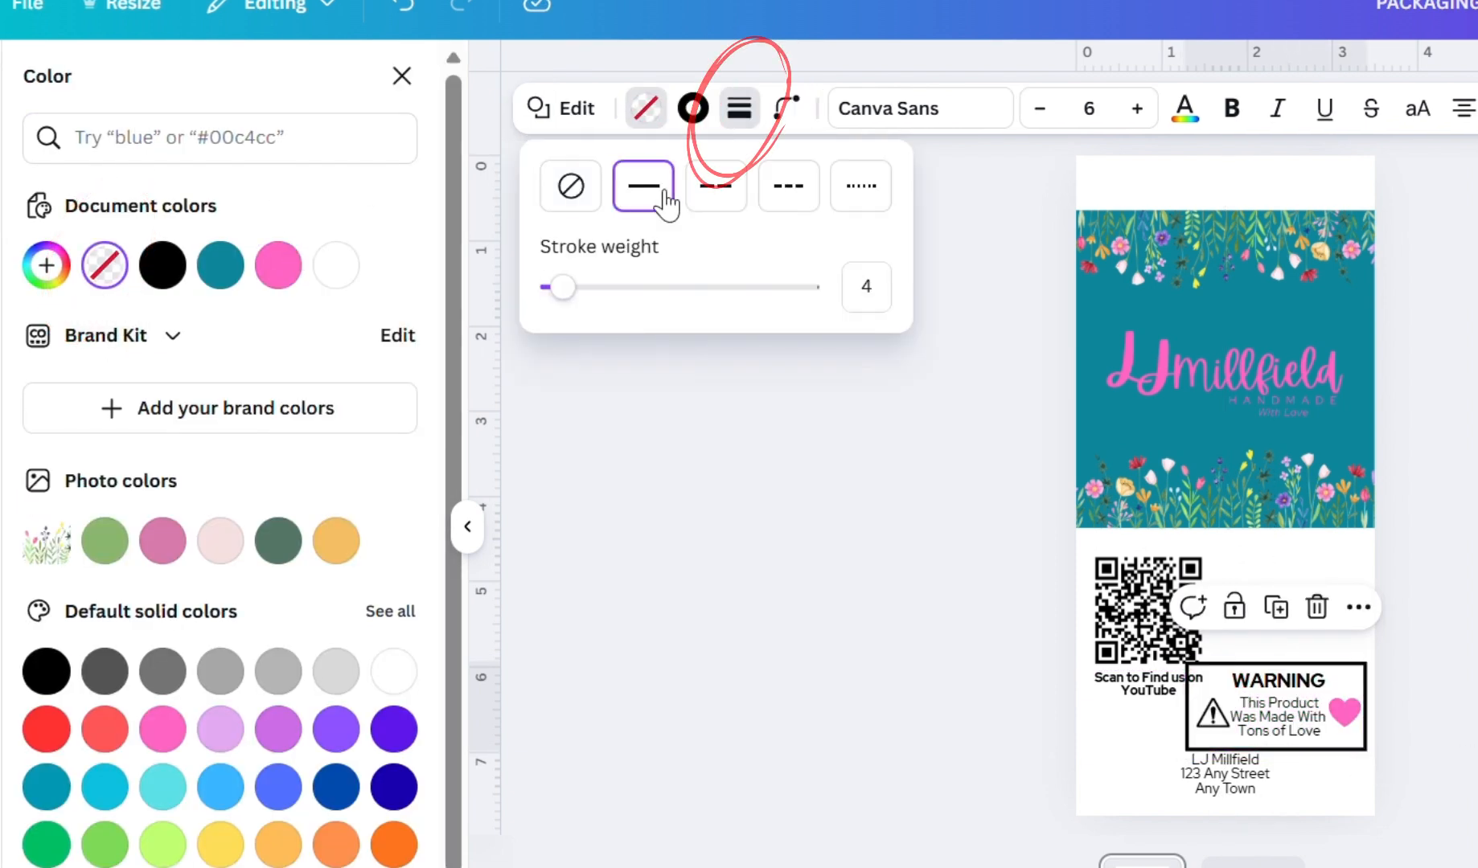
drag(1186, 708, 1210, 728)
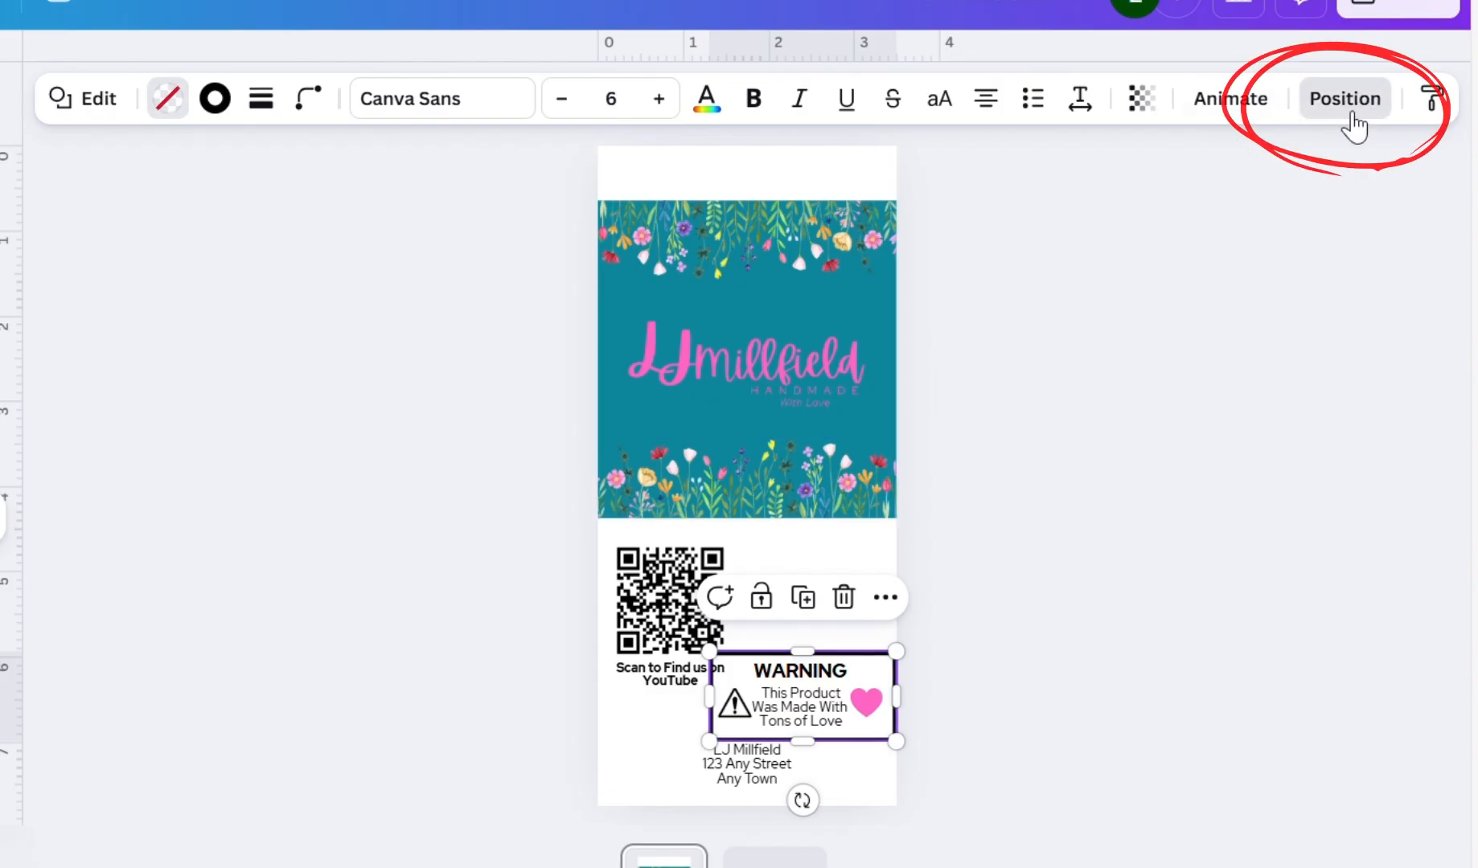
- Select the warning message, heading, frame, heart and triangle in the layer list and group them
click(1344, 98)
click(342, 105)
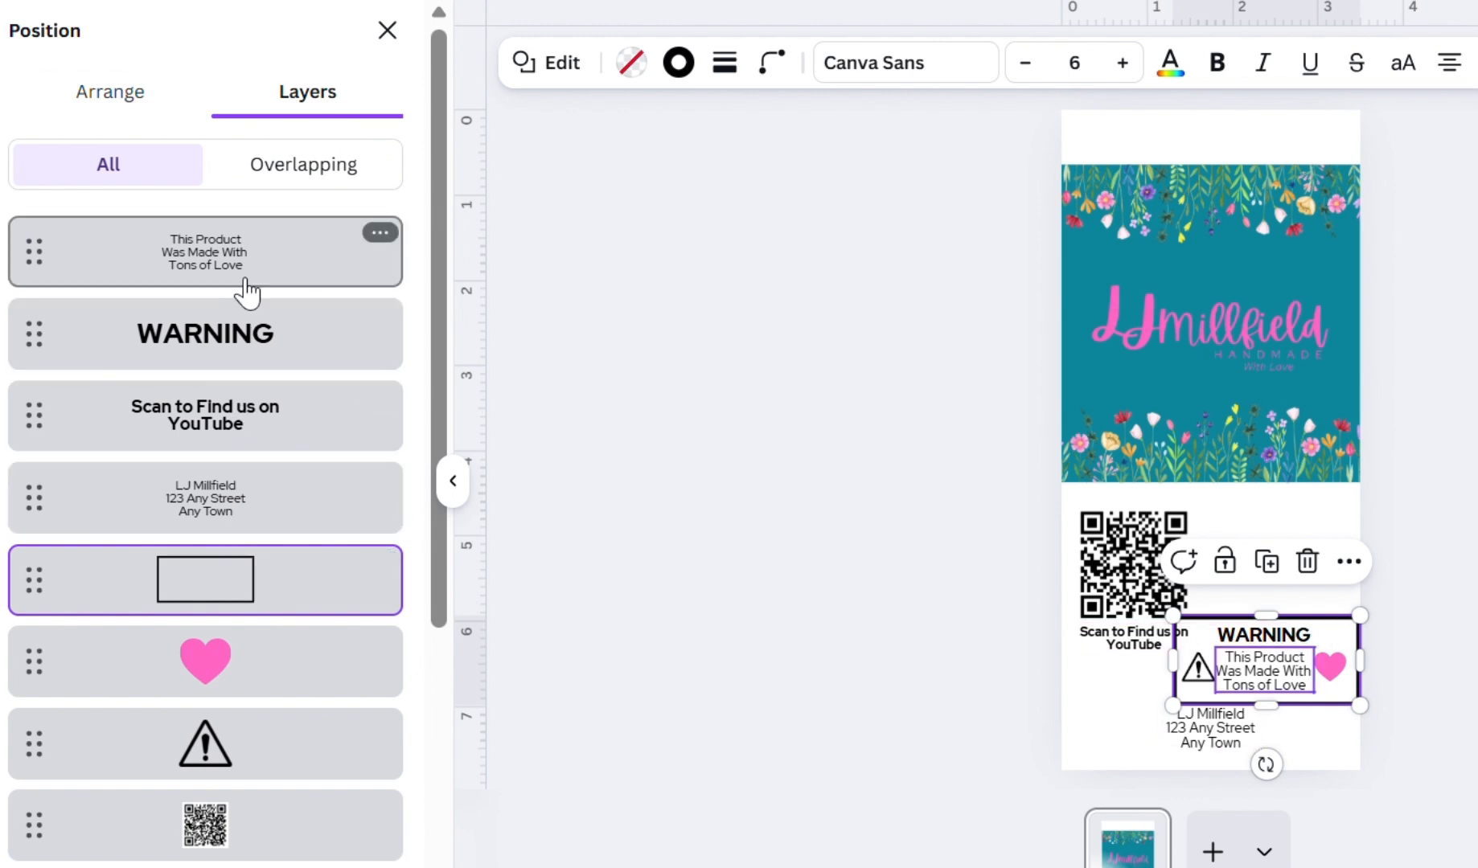
click(231, 332)
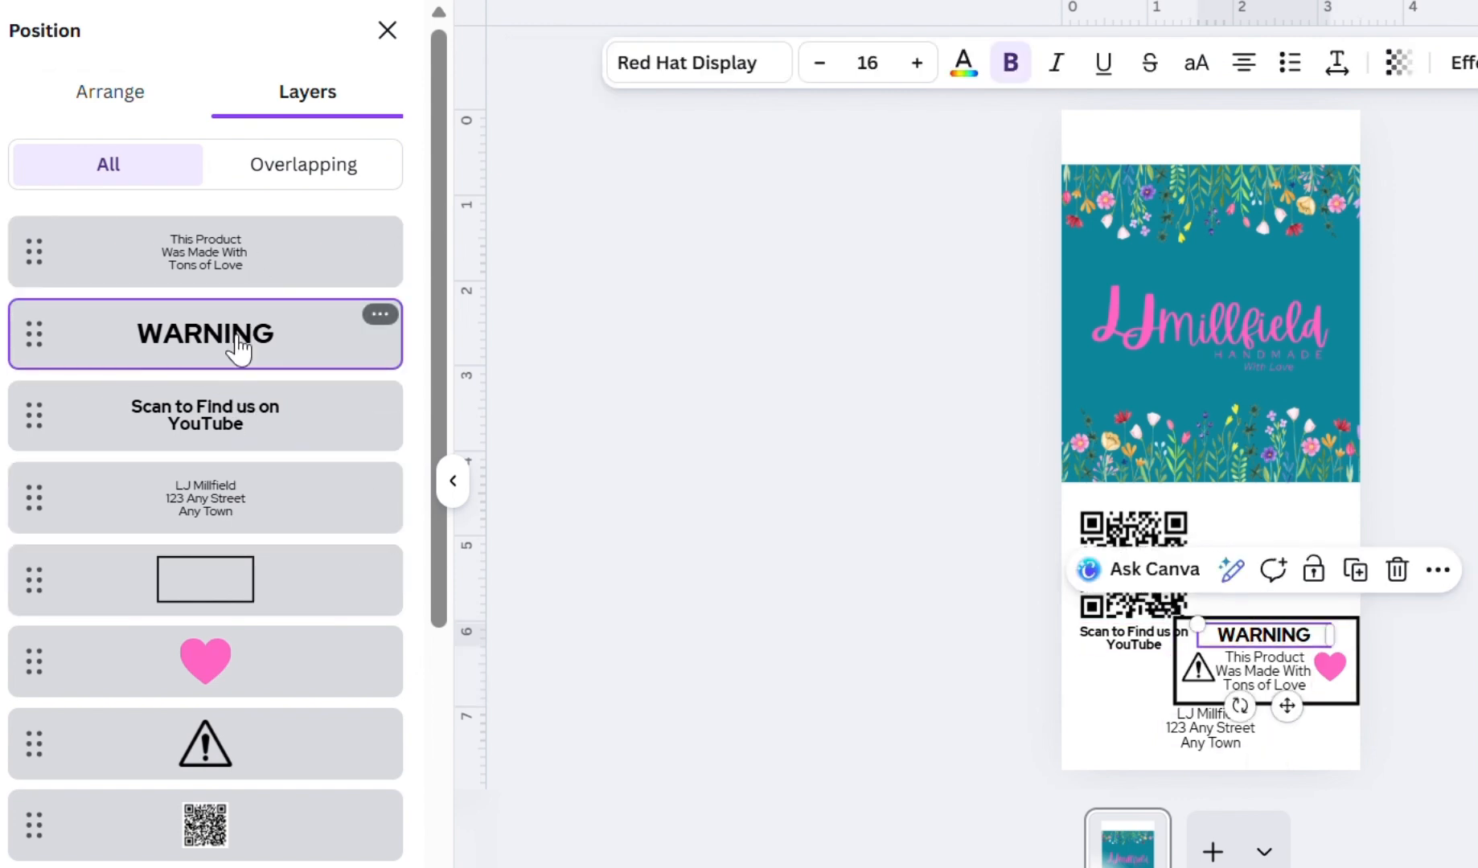
shift+click(234, 252)
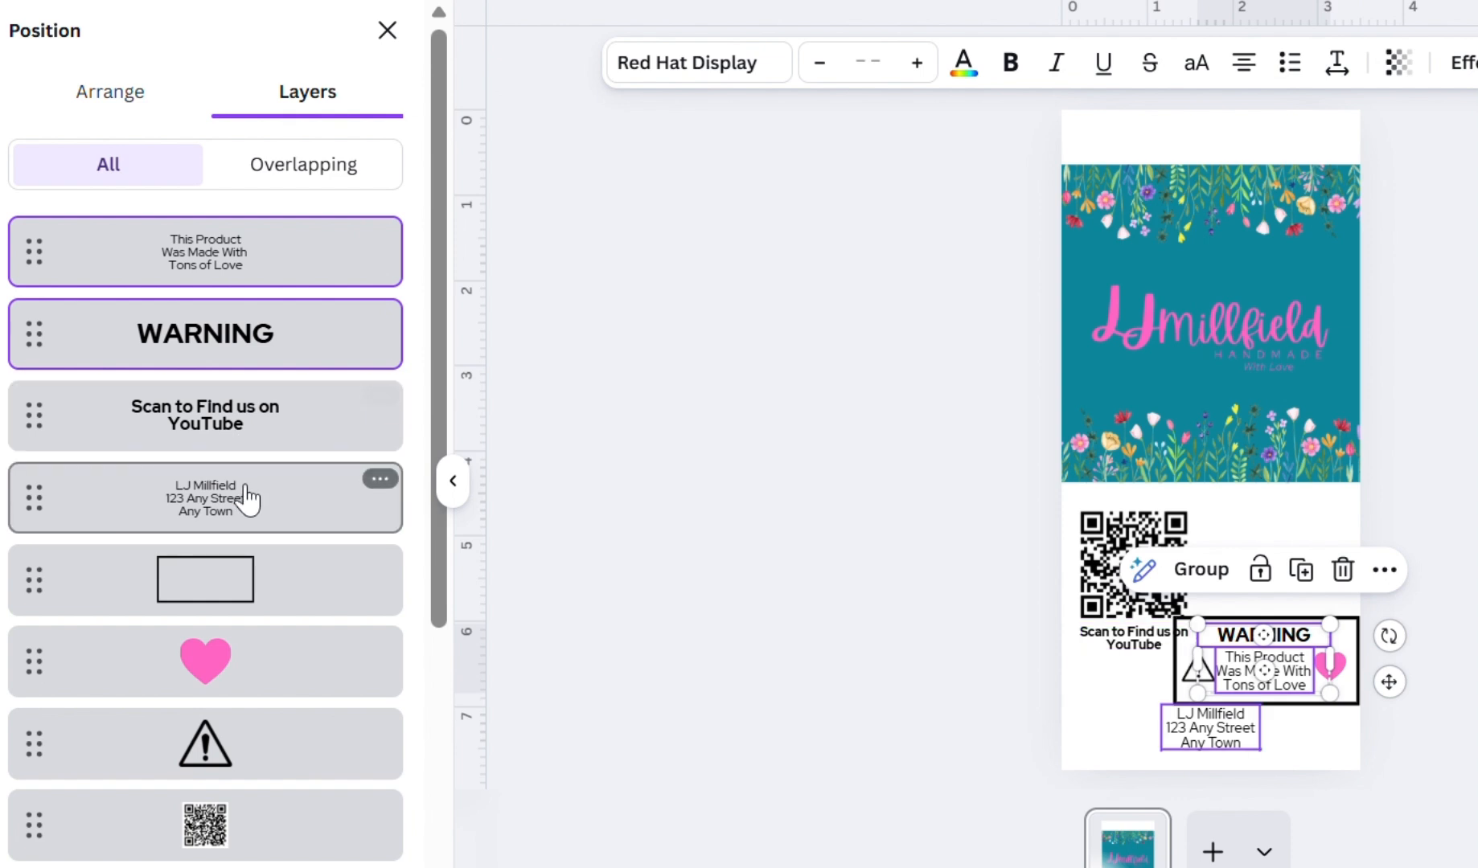
shift+click(243, 579)
shift+click(249, 681)
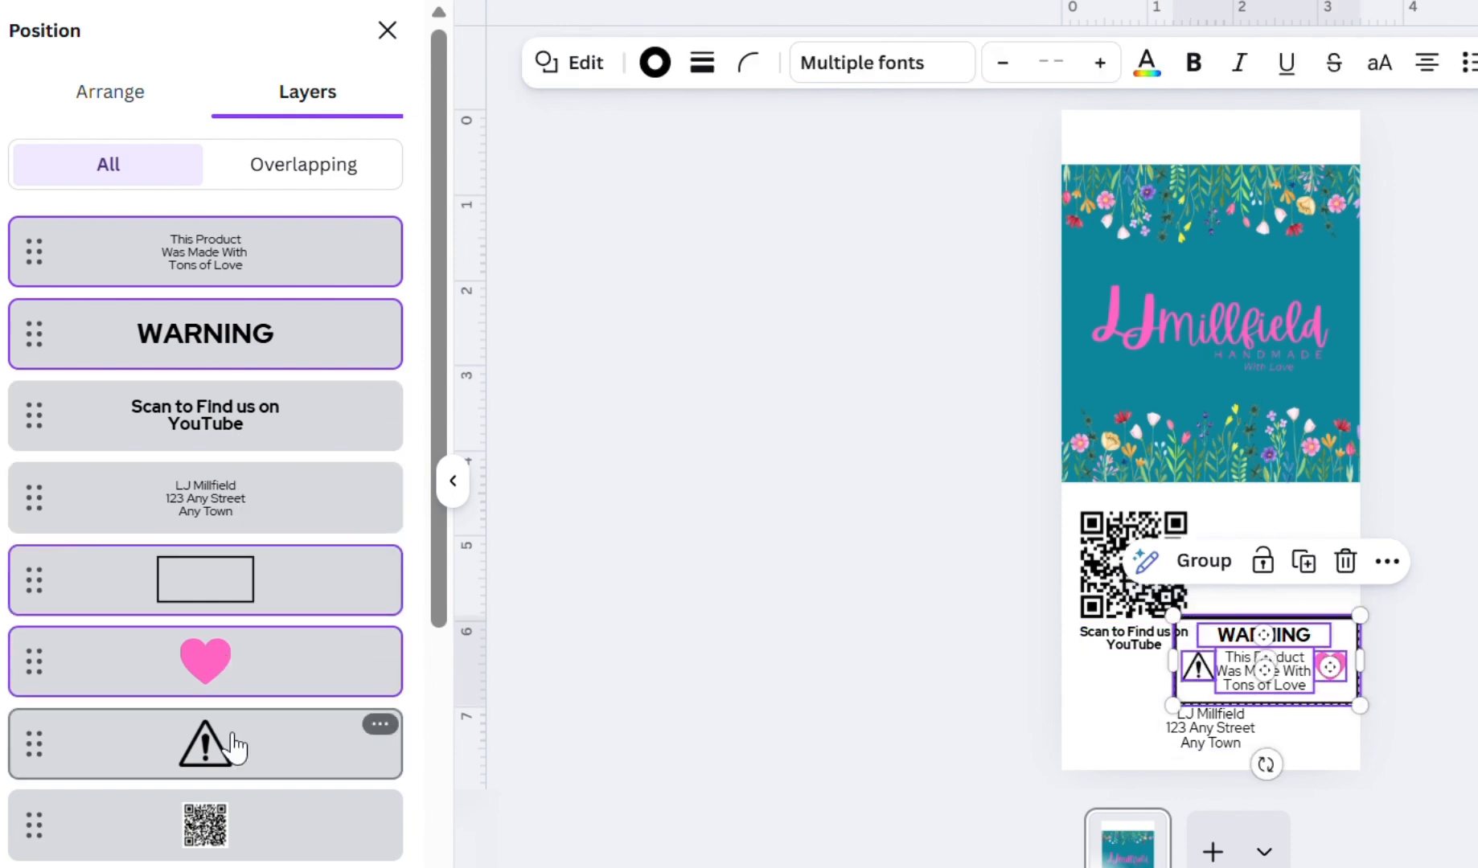
shift+click(233, 746)
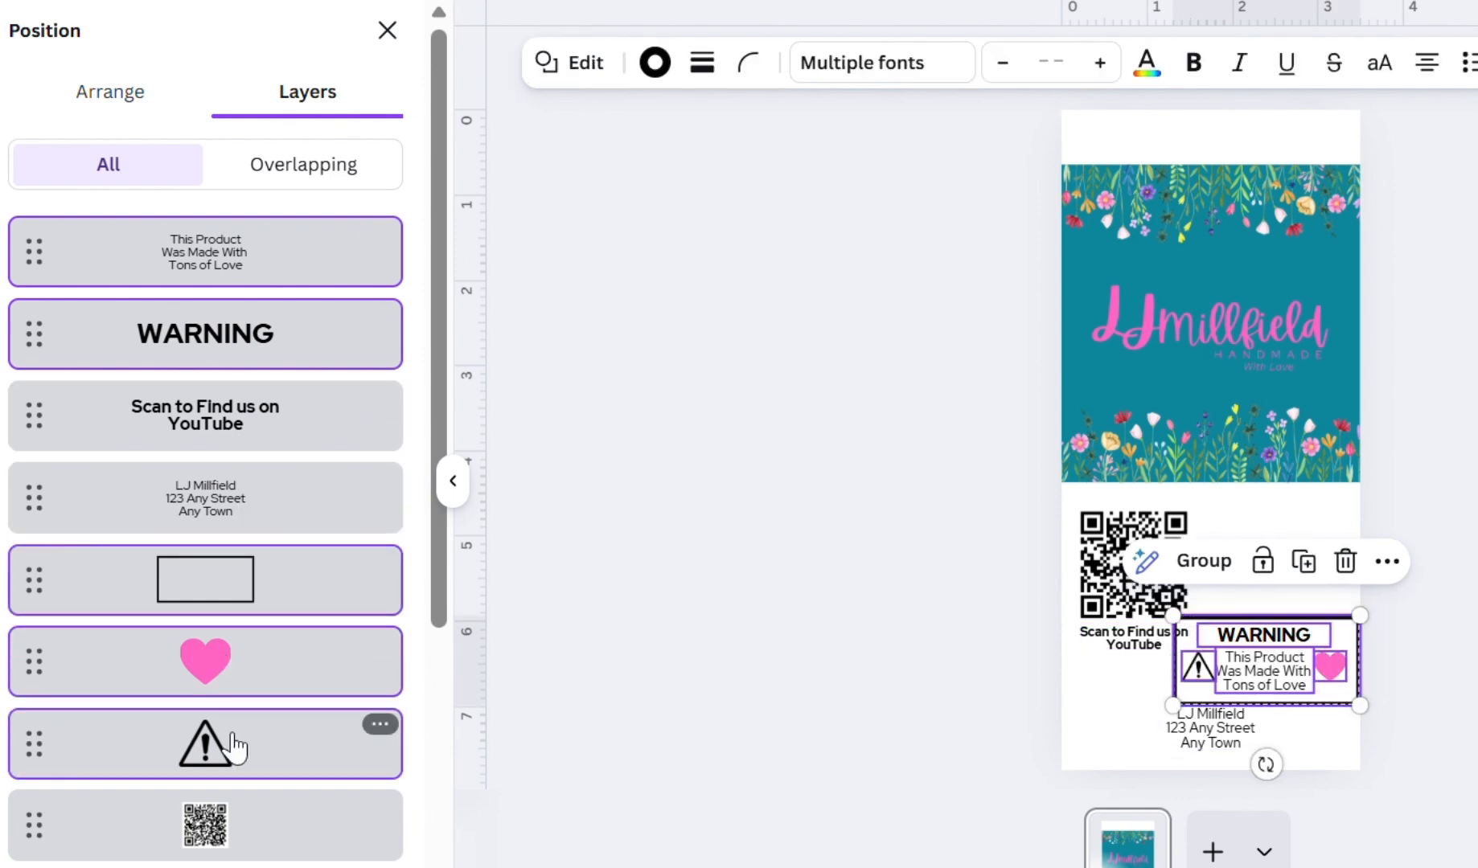
click(1210, 563)
- Shrink the grouped warning label and place it to the right of the QR code, near the code's upper edge
drag(1381, 644, 1332, 676)
drag(1251, 699, 1290, 575)
click(1439, 587)
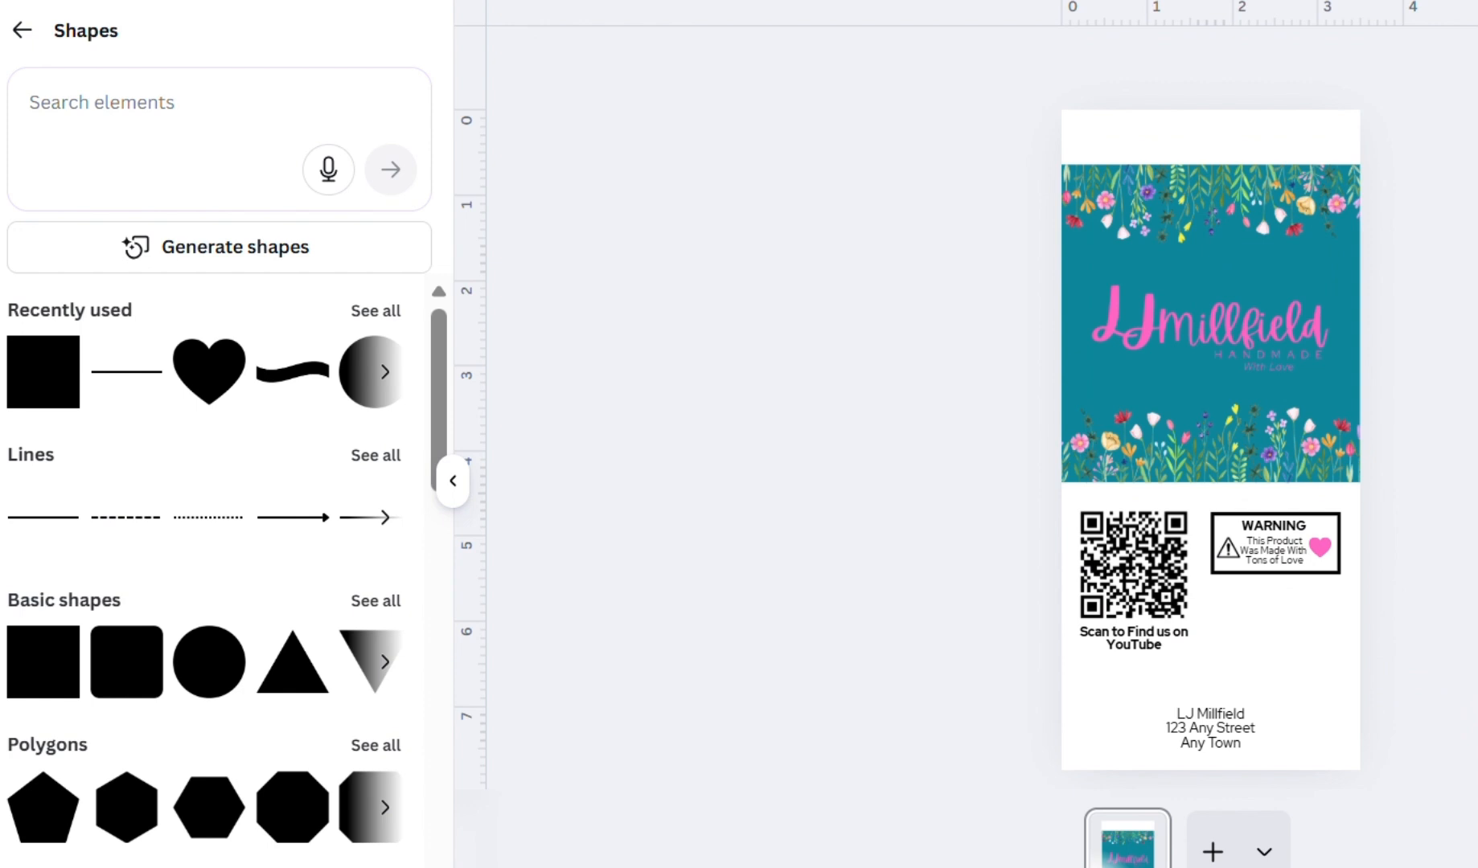
- Move the "Scan to Find us on YouTube" caption slightly lower beneath the QR code
click(1165, 587)
drag(1166, 586, 1164, 585)
drag(957, 699, 957, 712)
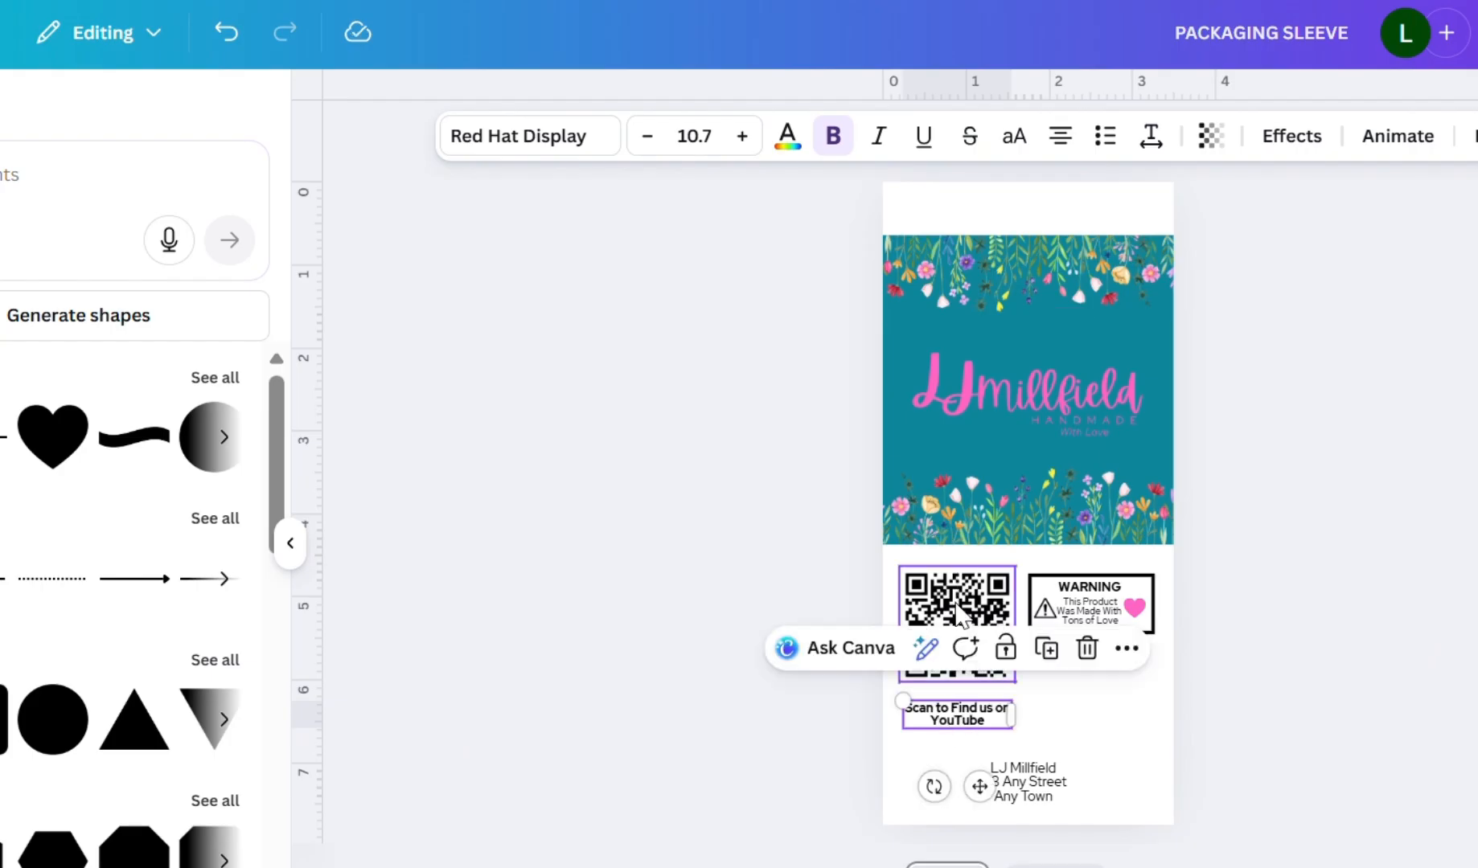
- Level the QR code's upper edge with the warning label, and move the code aside onto the teal floral panel
drag(970, 616, 971, 622)
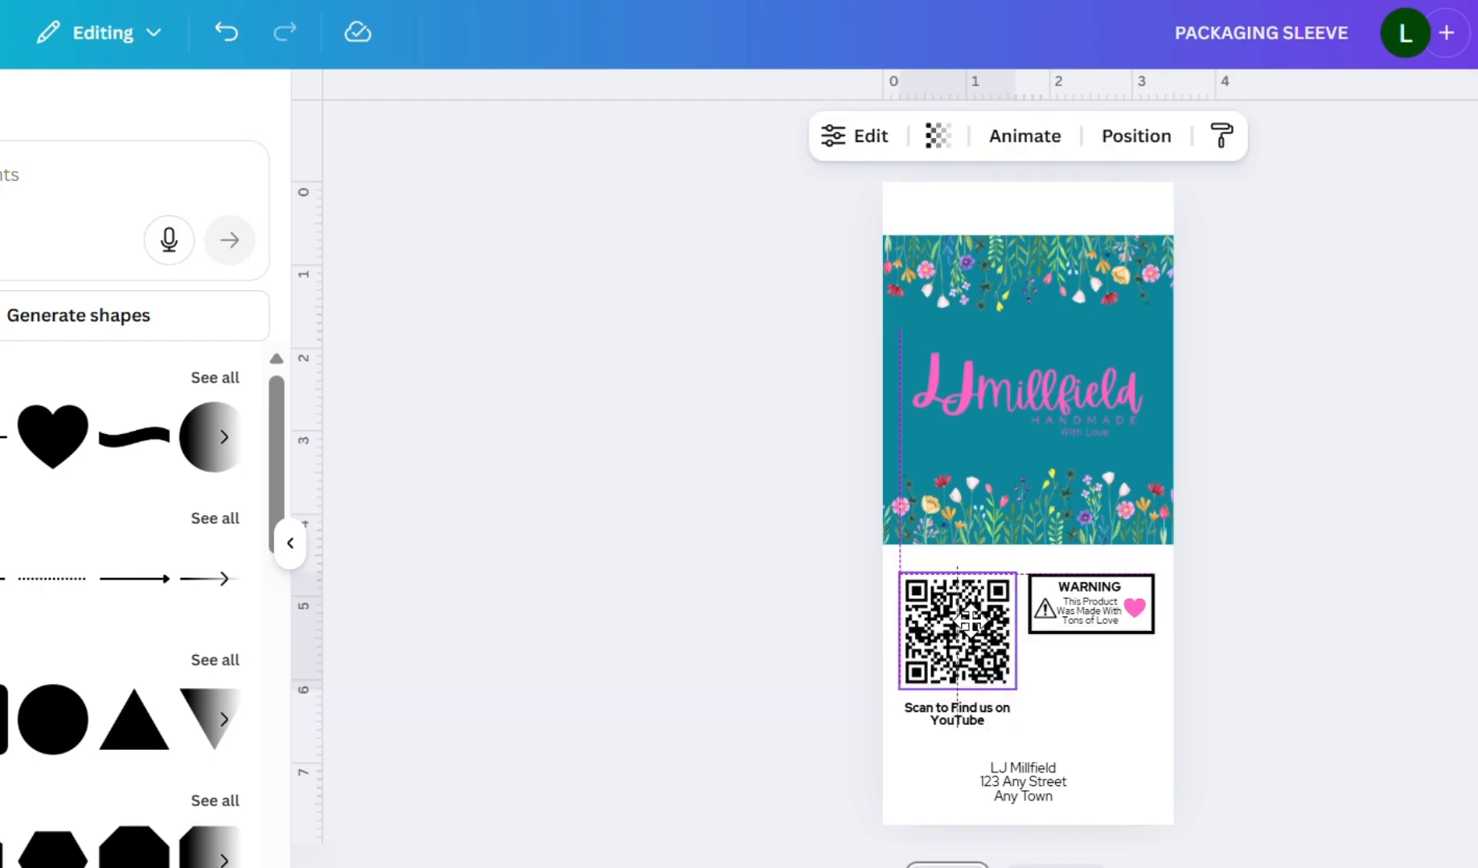
click(1110, 707)
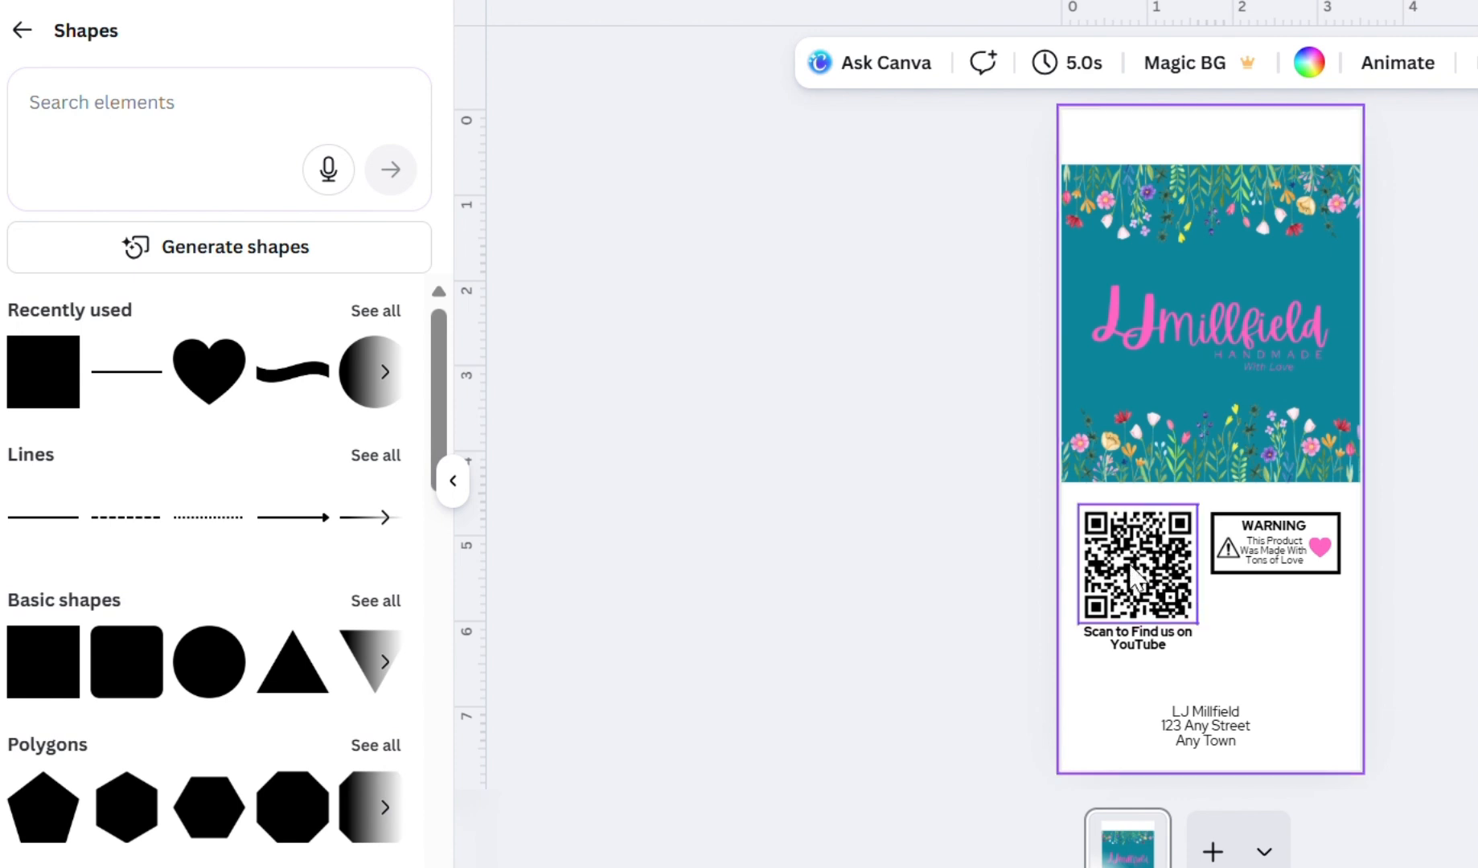
drag(1131, 571, 1141, 440)
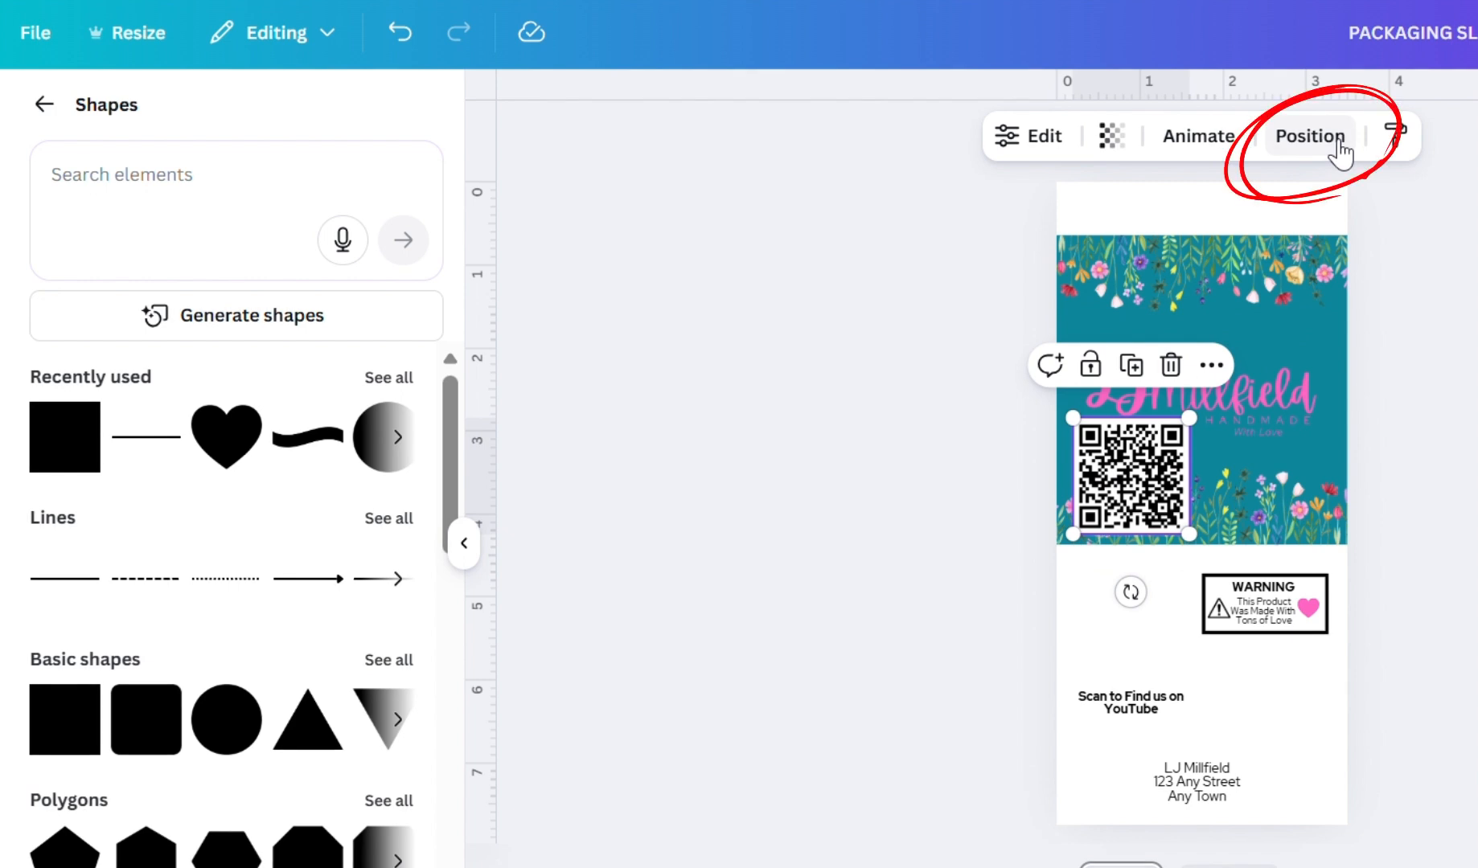
- Select the warning label, the YouTube caption and the address text in the layer list and group them
click(1321, 63)
click(359, 178)
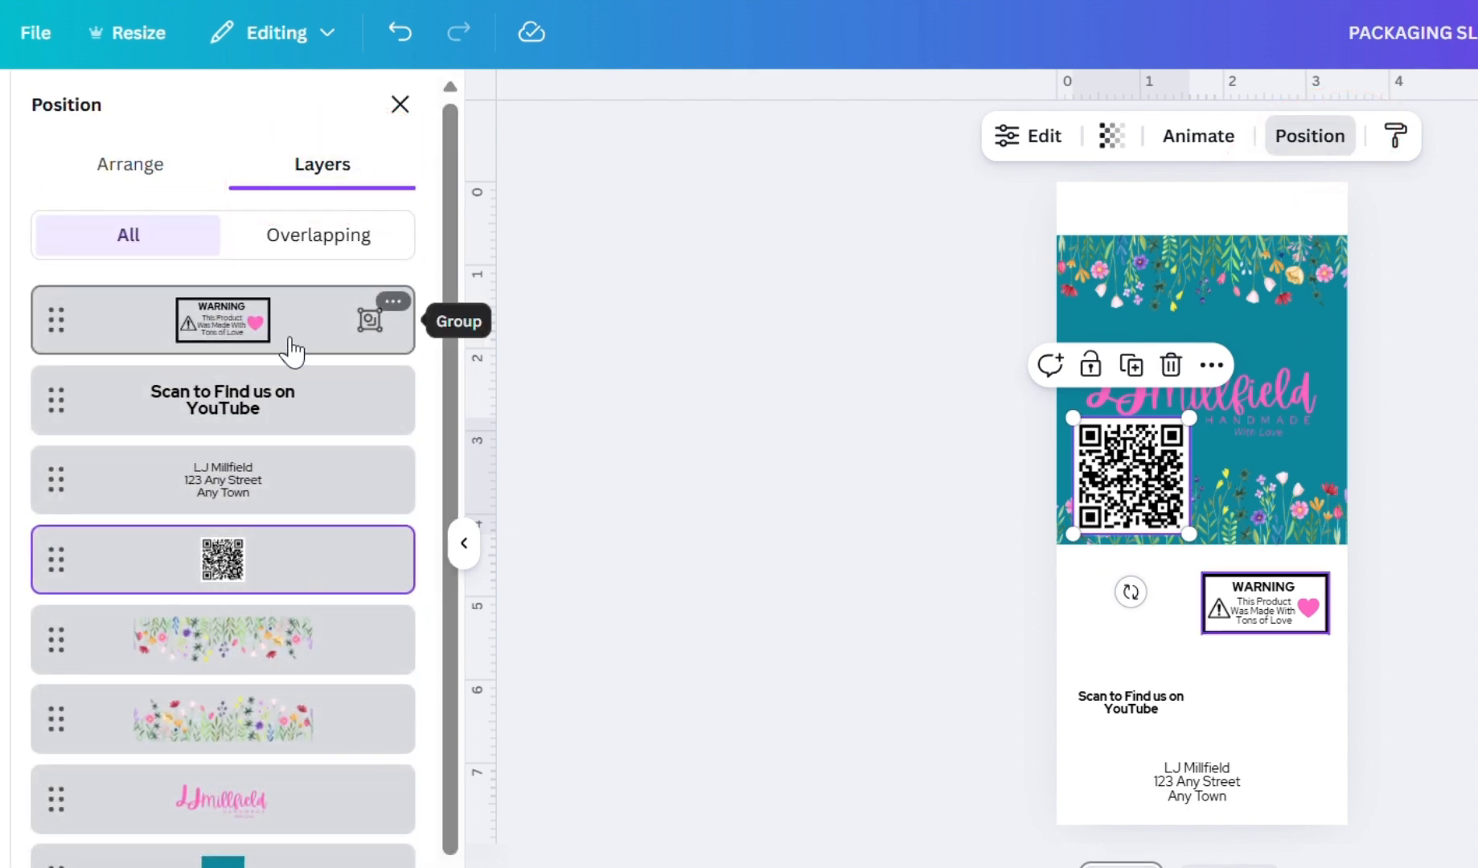
click(275, 325)
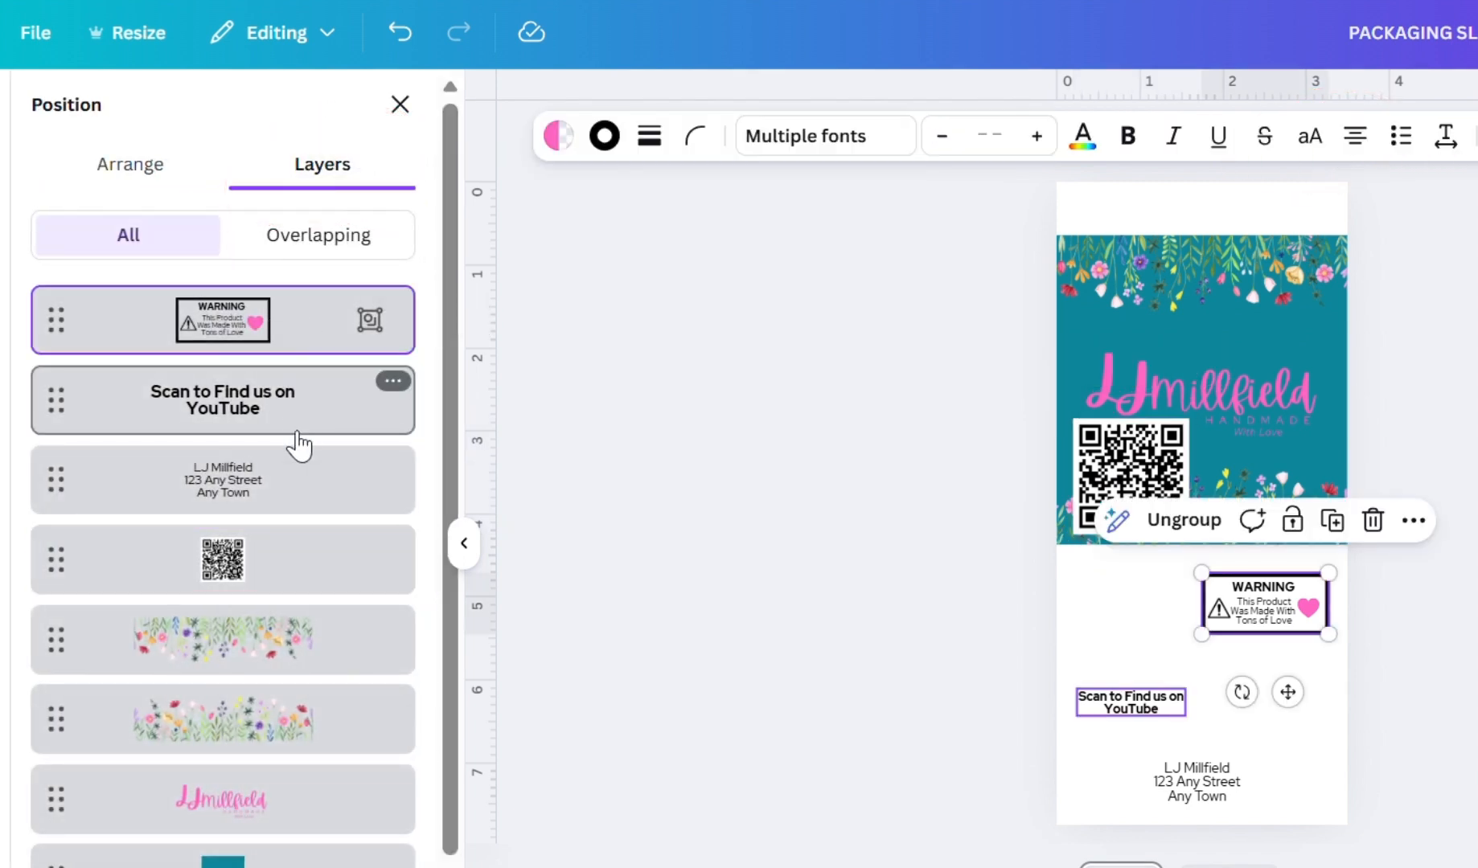
shift+click(265, 406)
shift+click(283, 492)
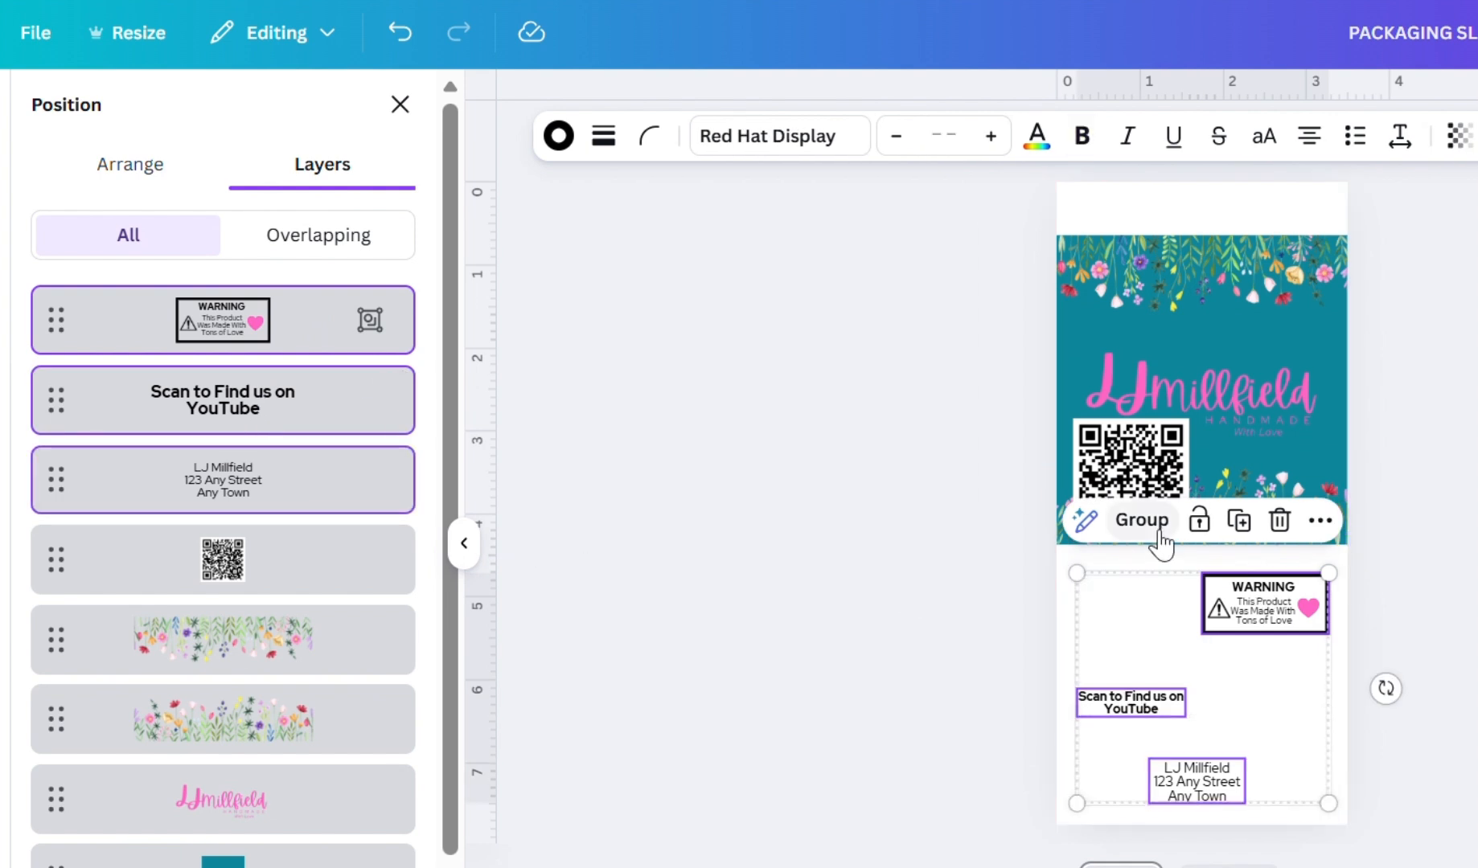
click(1159, 530)
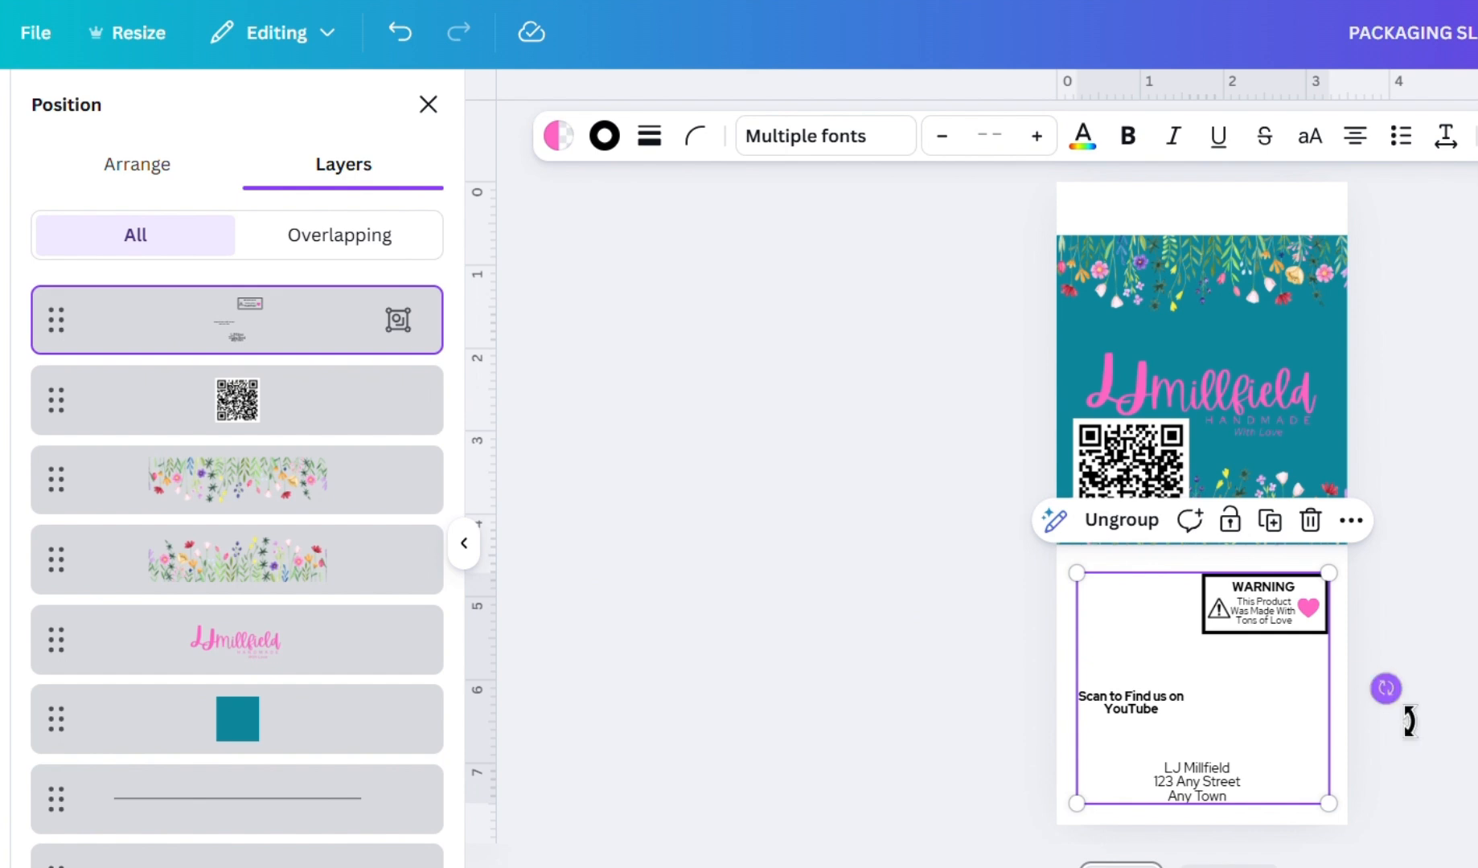
- Rotate the new group and the QR code upside down, and place the code beside the warning label, under the inverted caption
drag(1409, 719, 997, 658)
click(1151, 480)
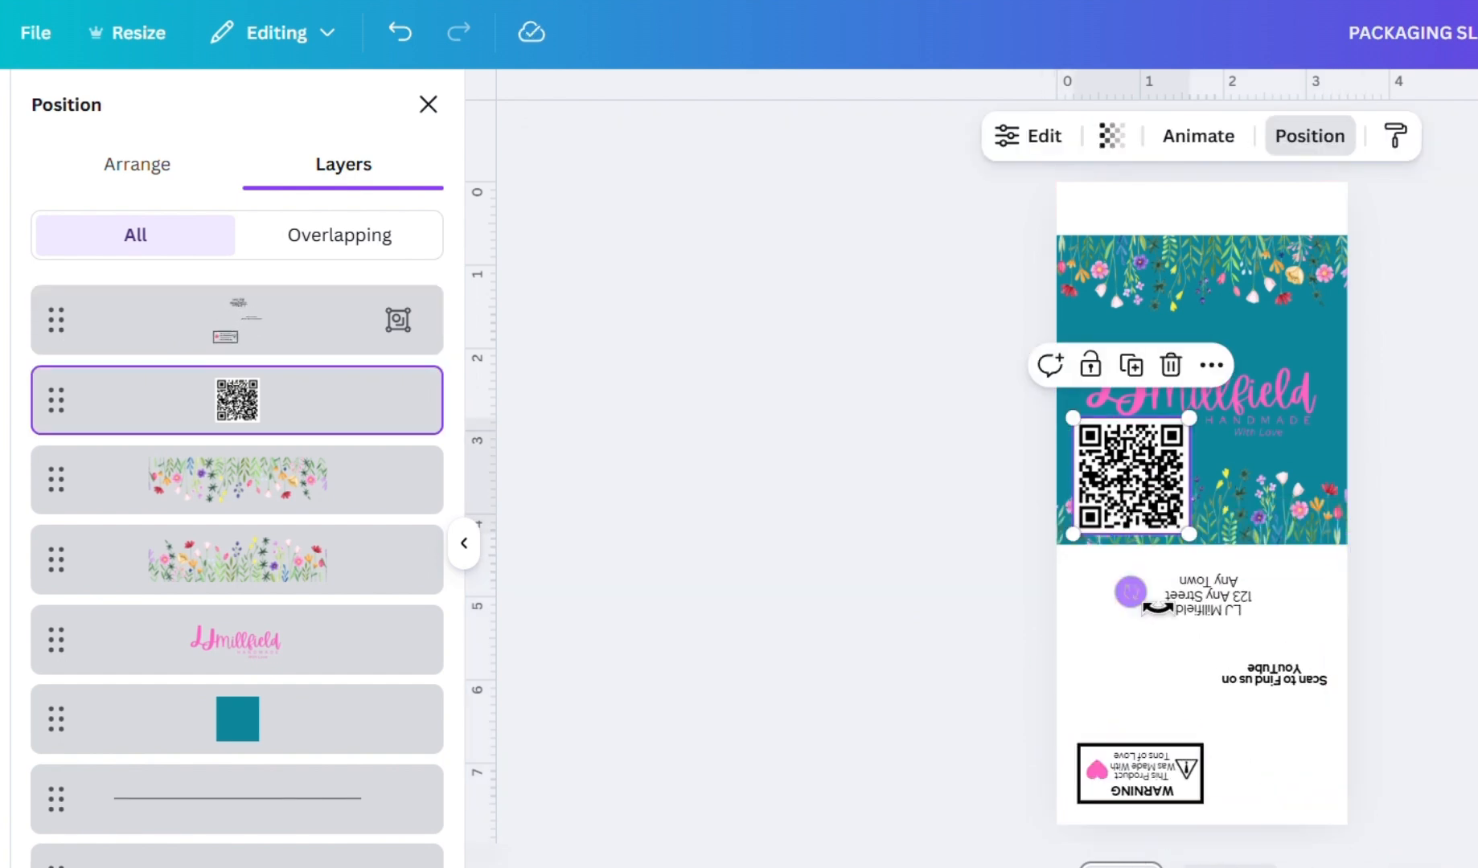
drag(1131, 591, 1295, 725)
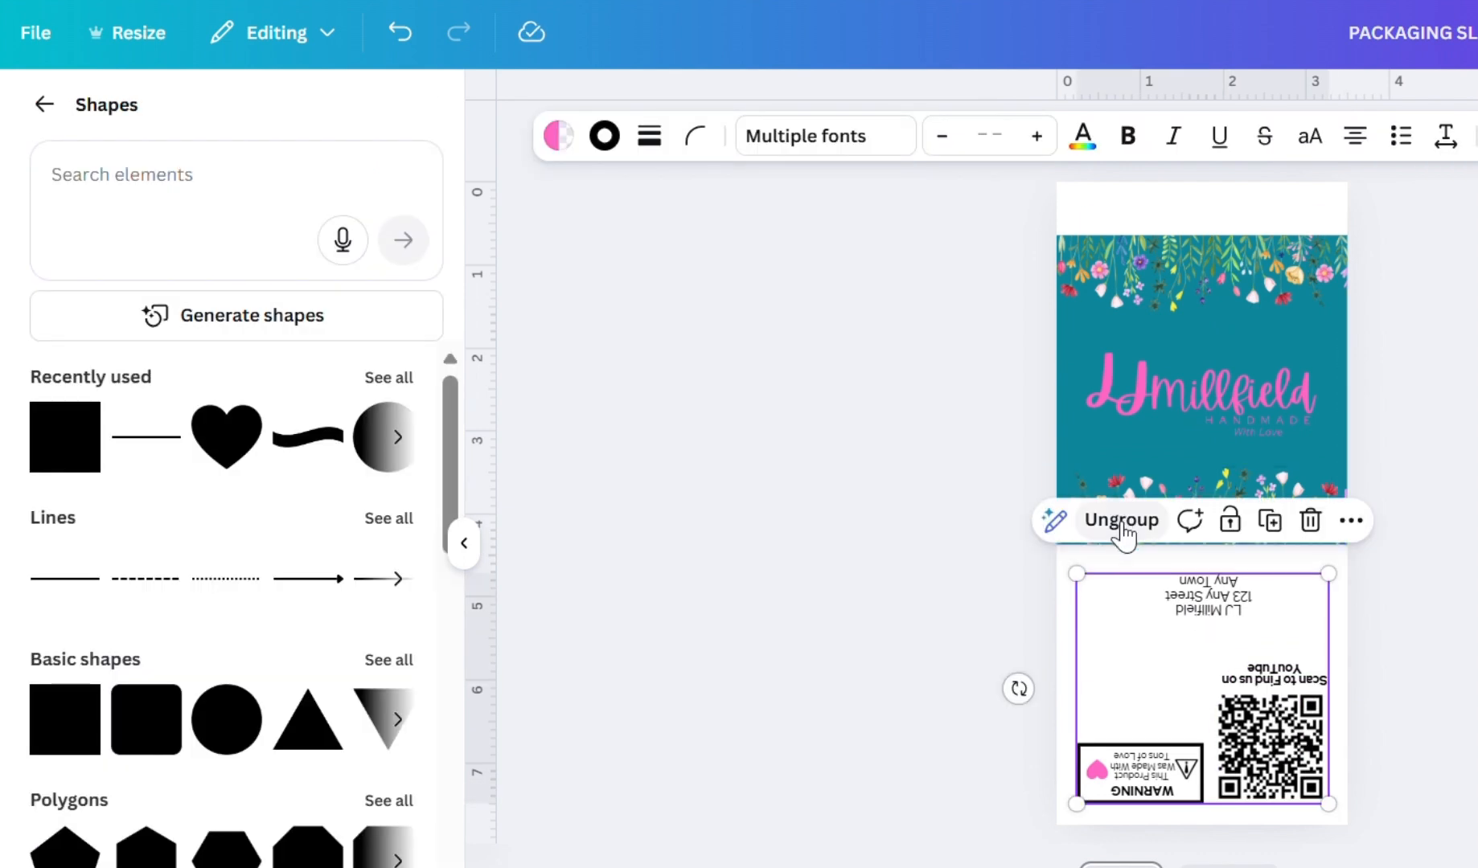
- Ungroup the inverted elements and center the address text horizontally just below the teal panel
click(1122, 523)
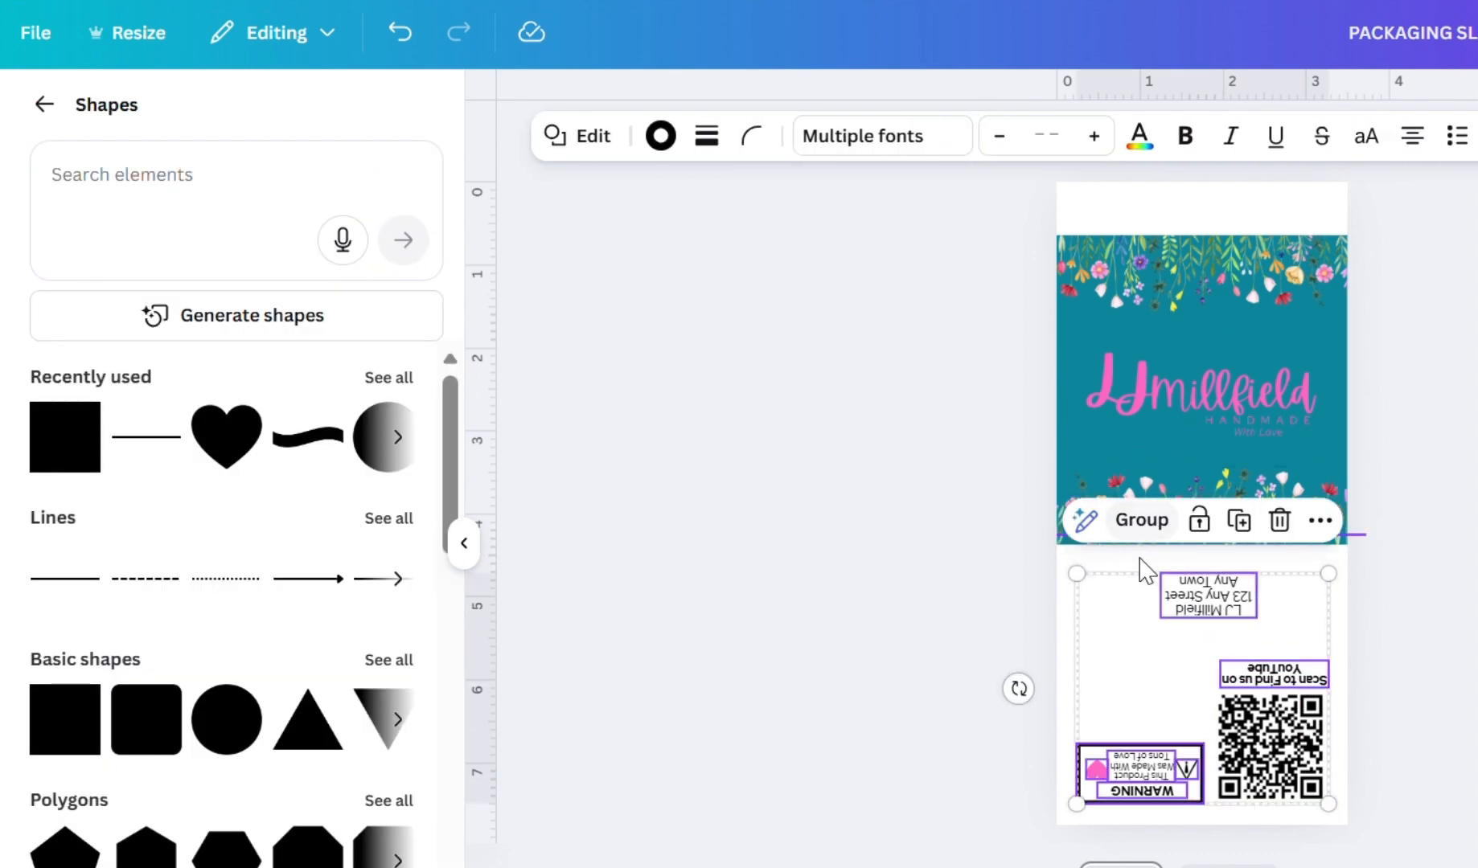
click(1468, 607)
drag(1242, 605, 1212, 619)
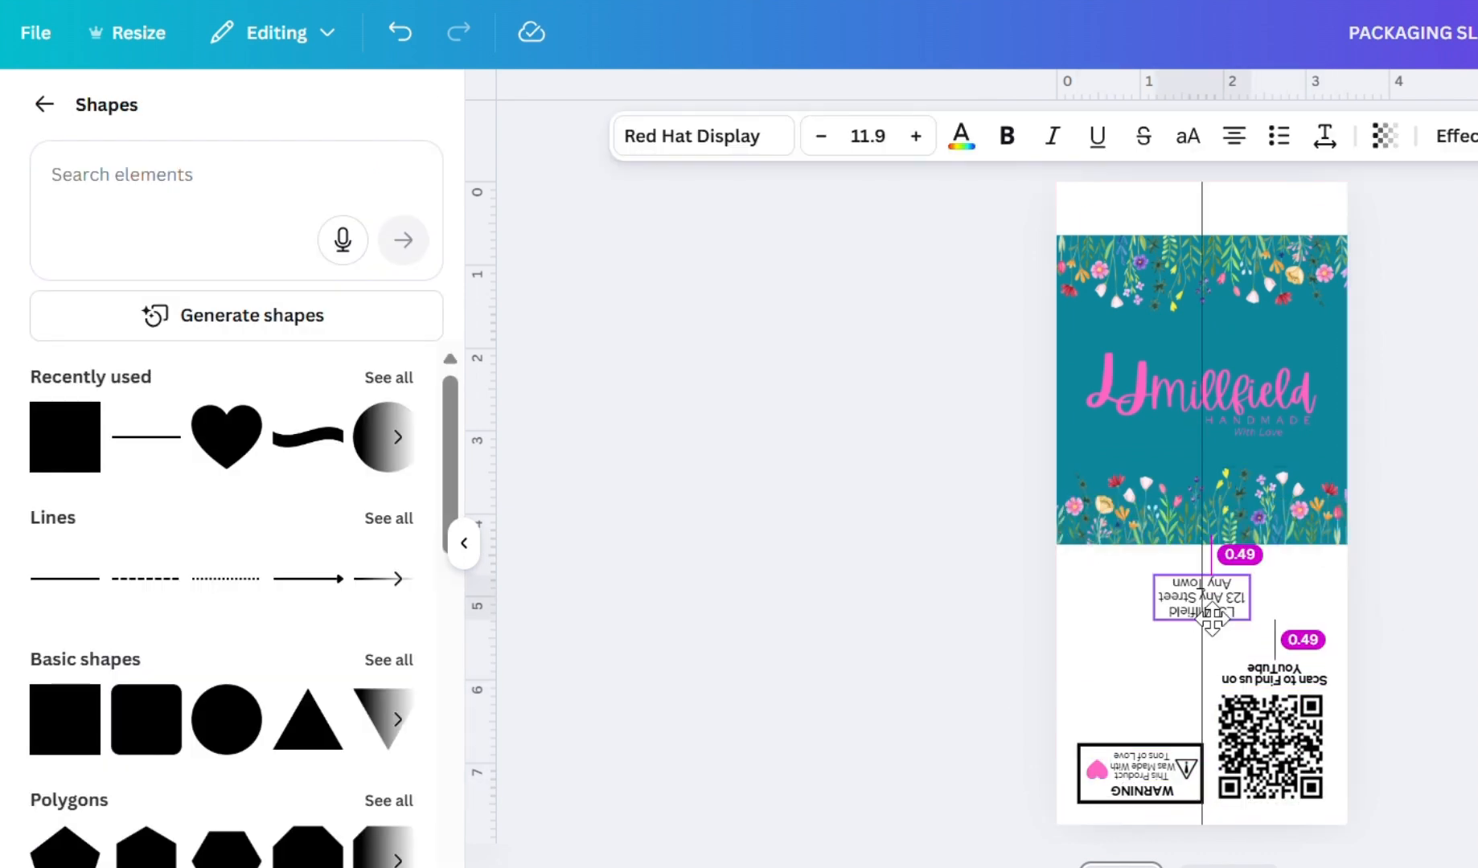
drag(1211, 619, 1211, 605)
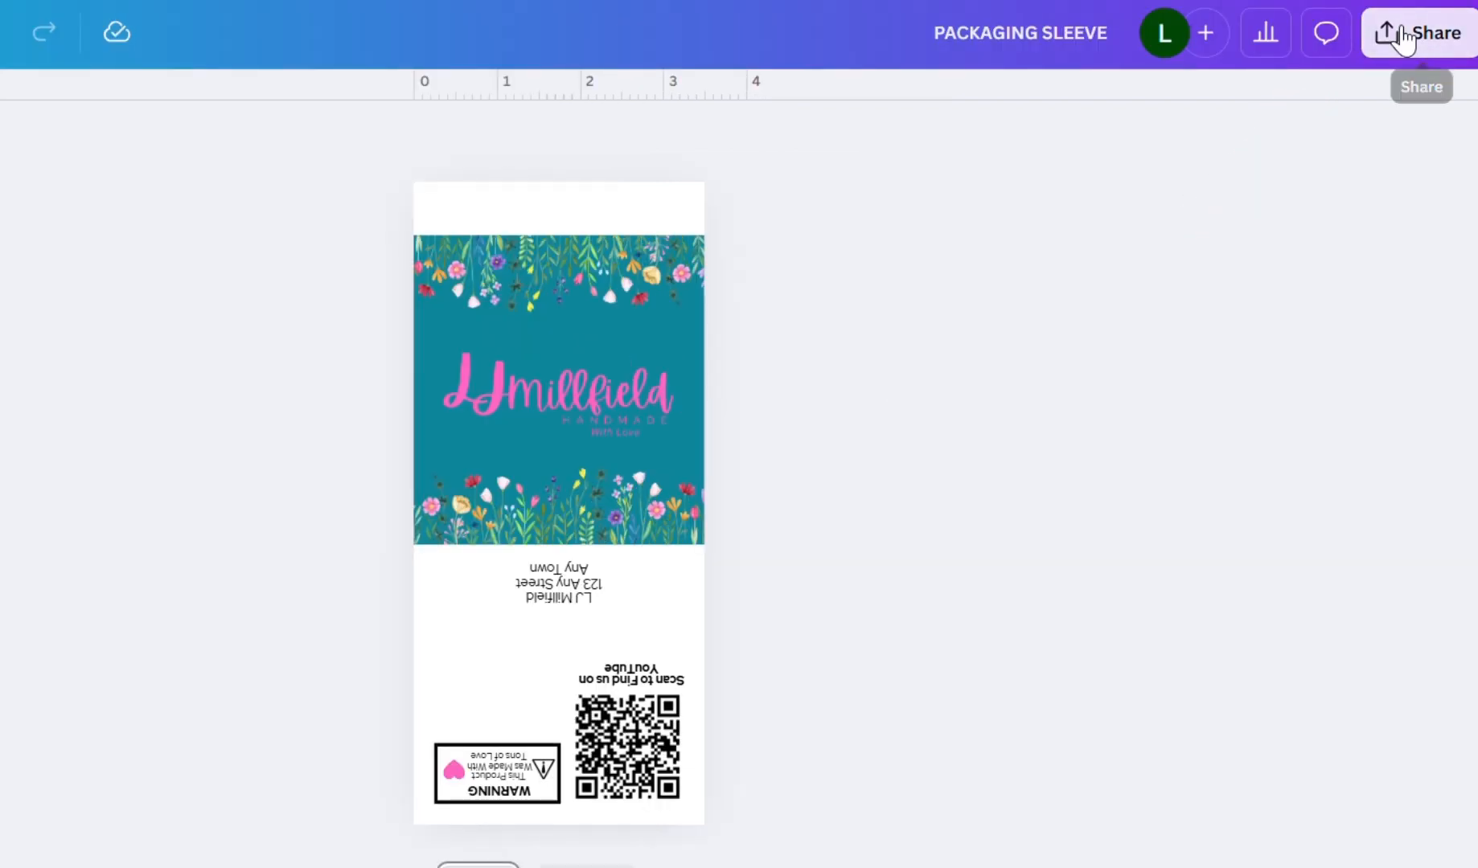
- Open the download options for the finished sleeve design
click(1403, 36)
click(1043, 561)
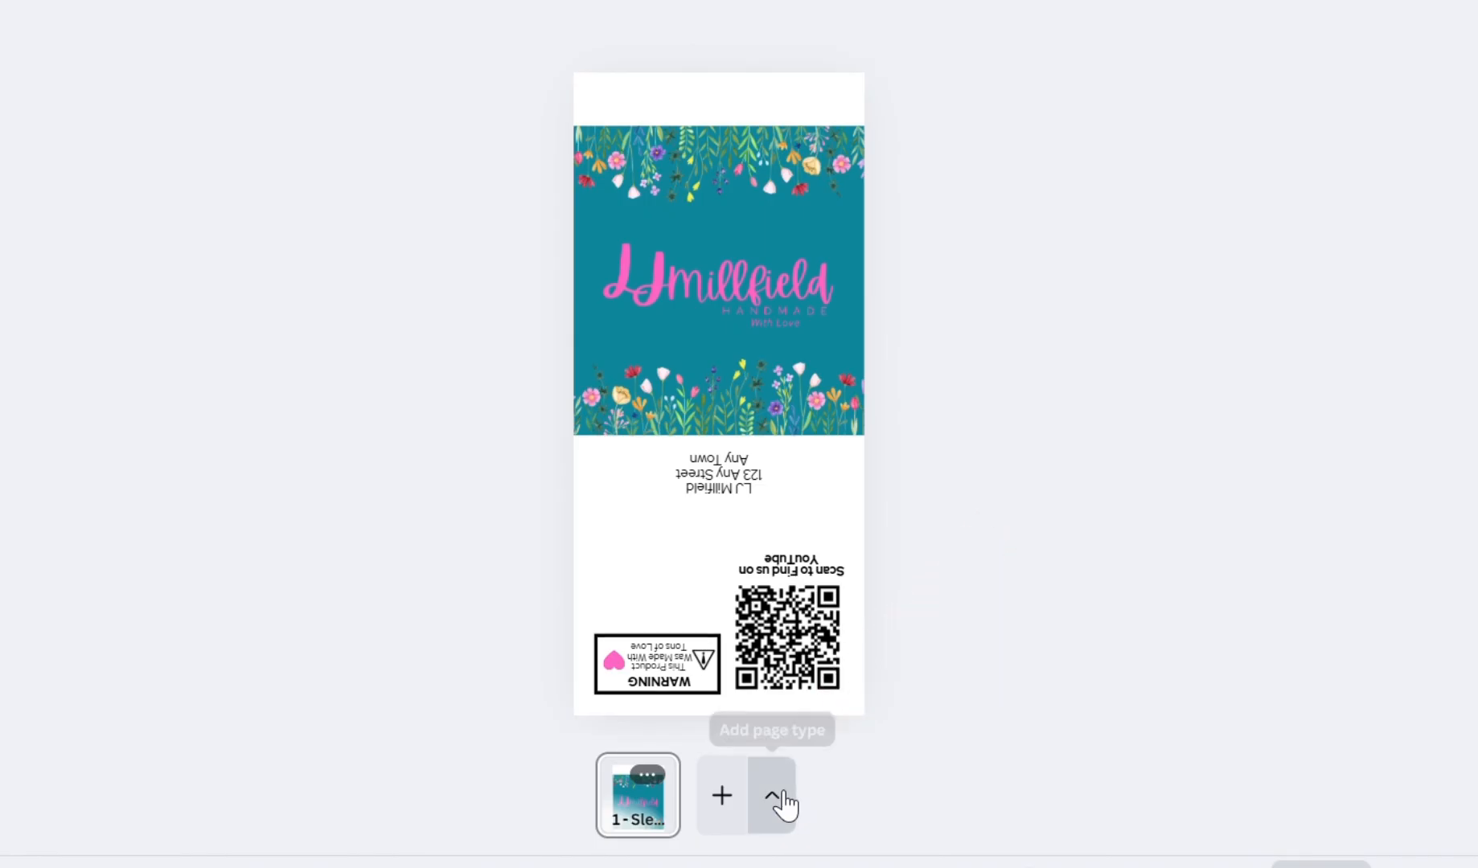
- Add a new custom page measuring 8 × 11.5 in and give it a light grey background
click(774, 794)
click(917, 658)
click(645, 475)
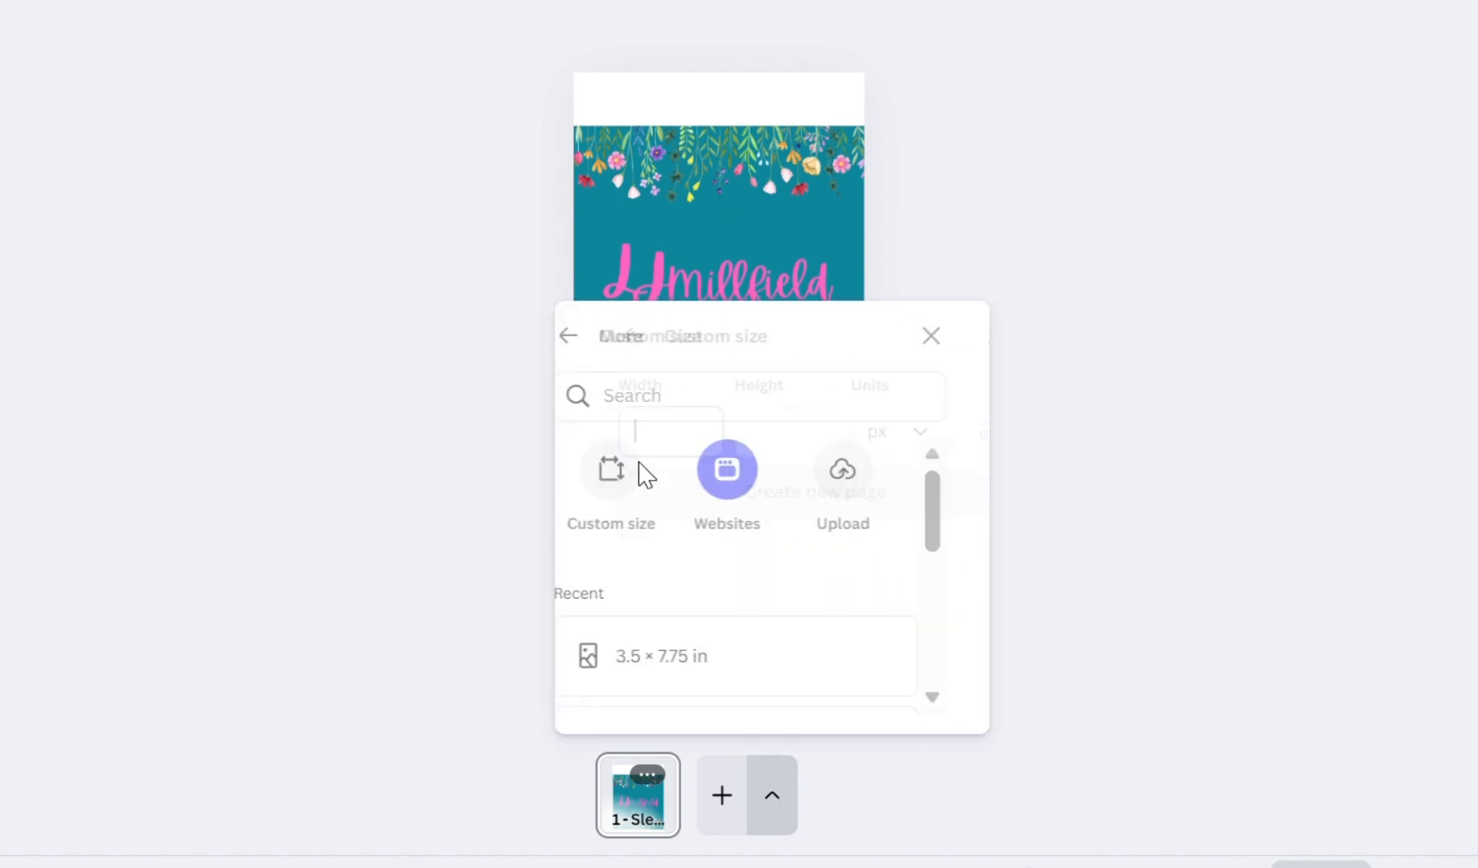
click(873, 449)
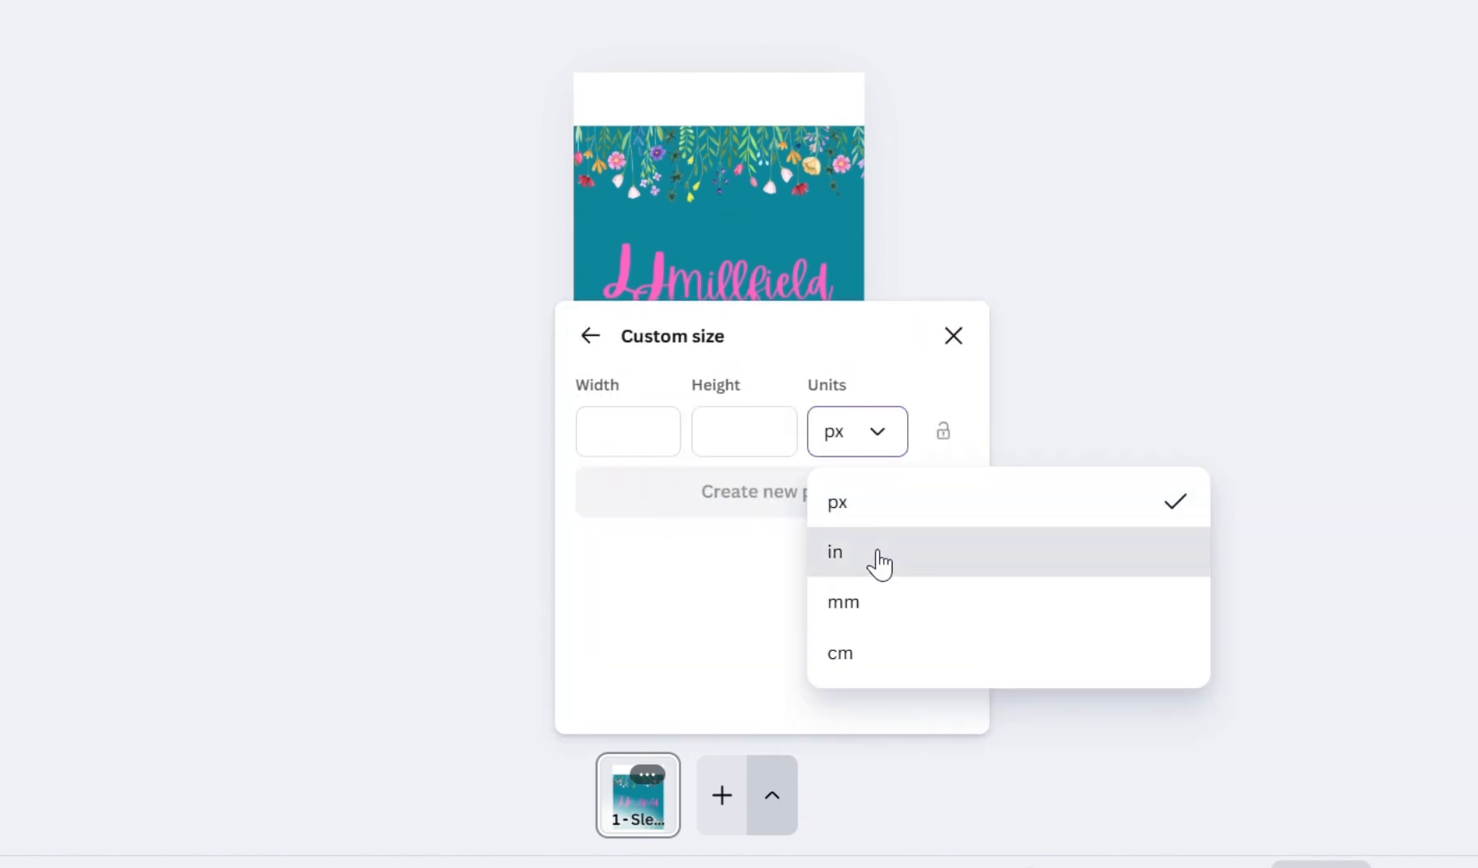
click(879, 563)
click(659, 454)
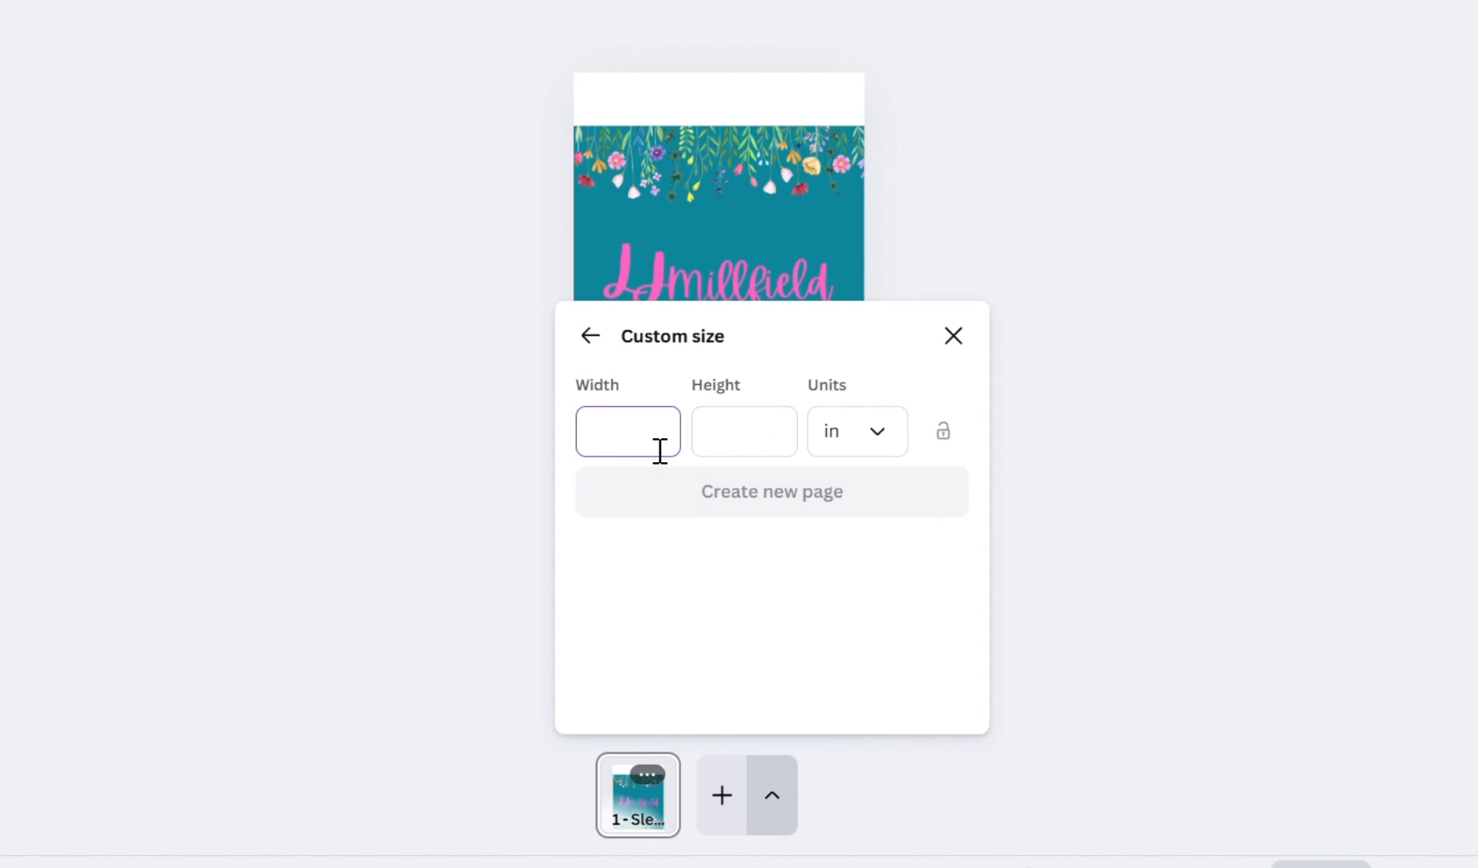
text(8)
key(Tab)
text(1)
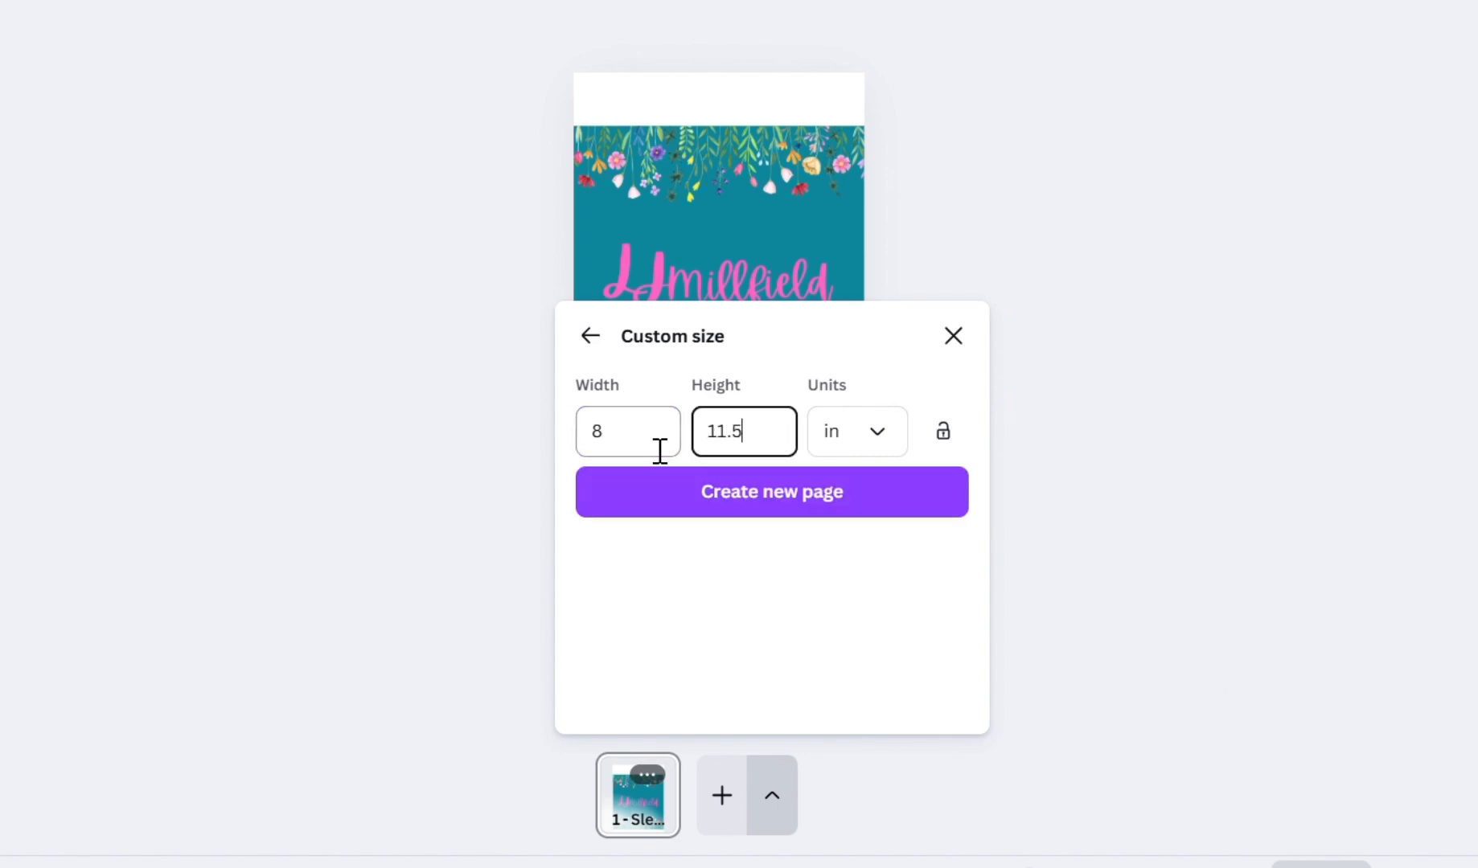
click(816, 502)
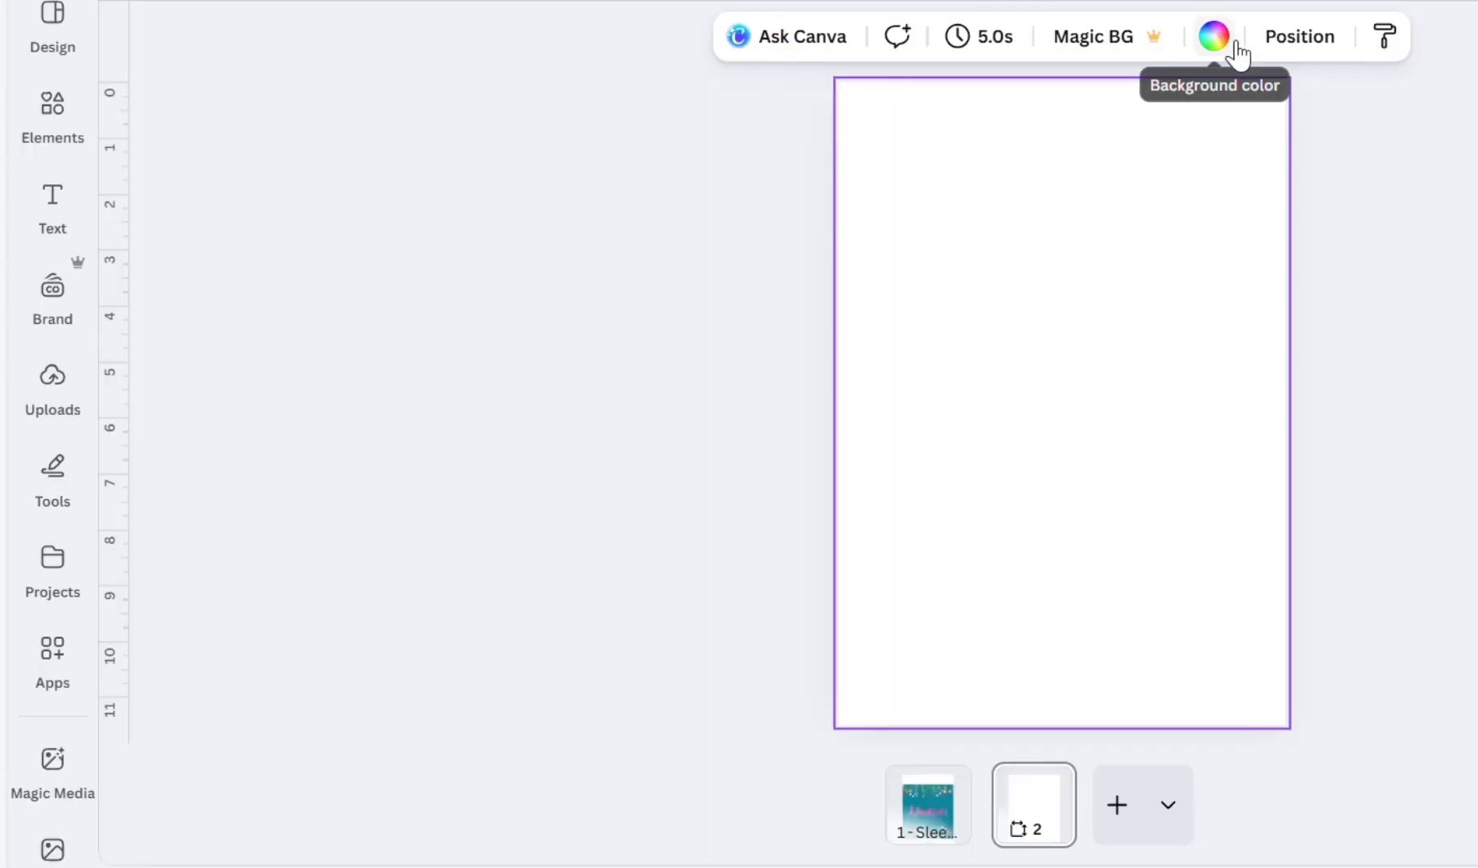
click(1220, 39)
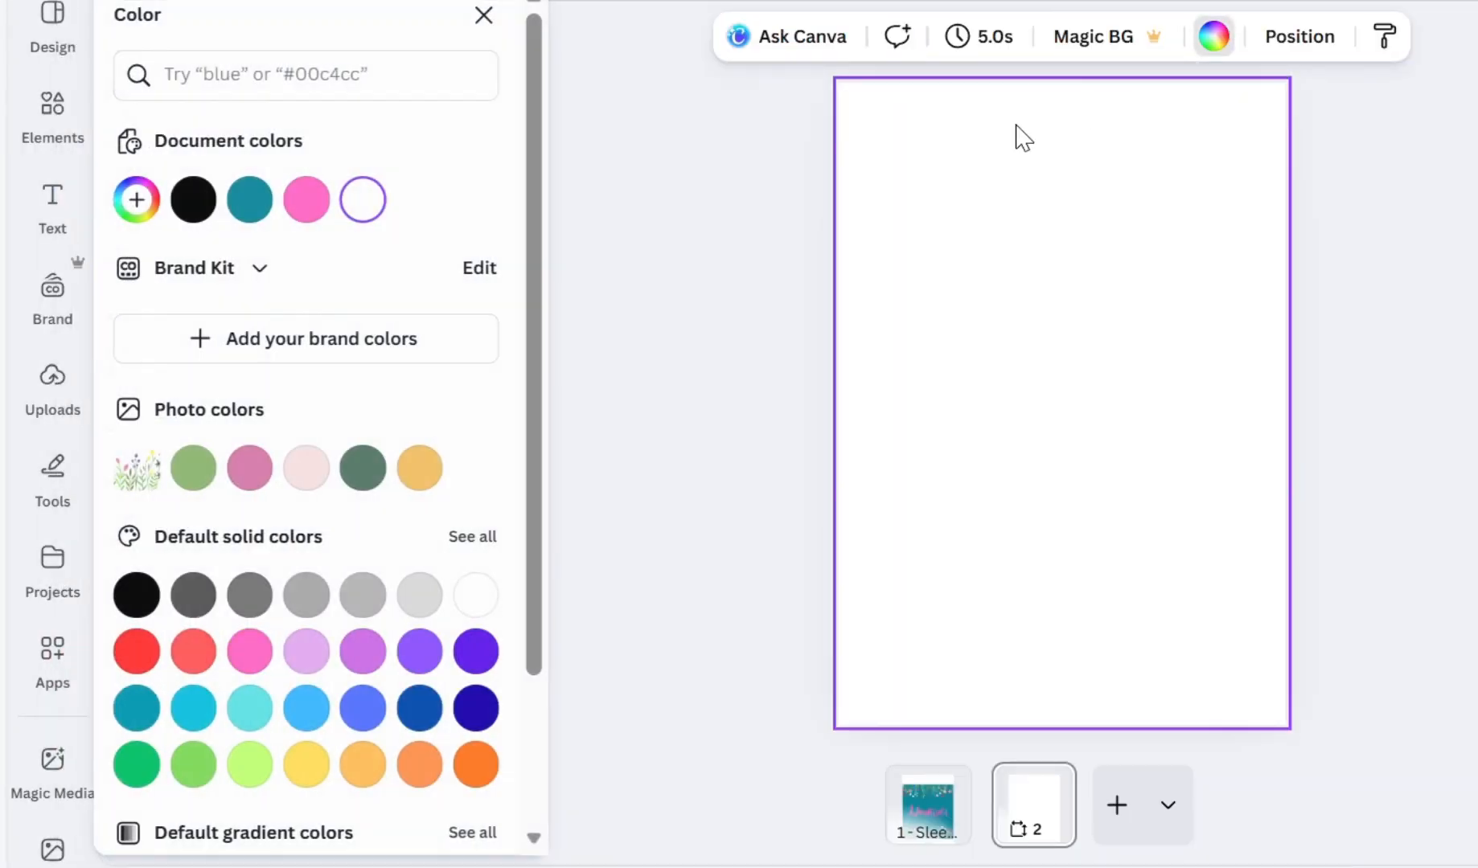
click(423, 595)
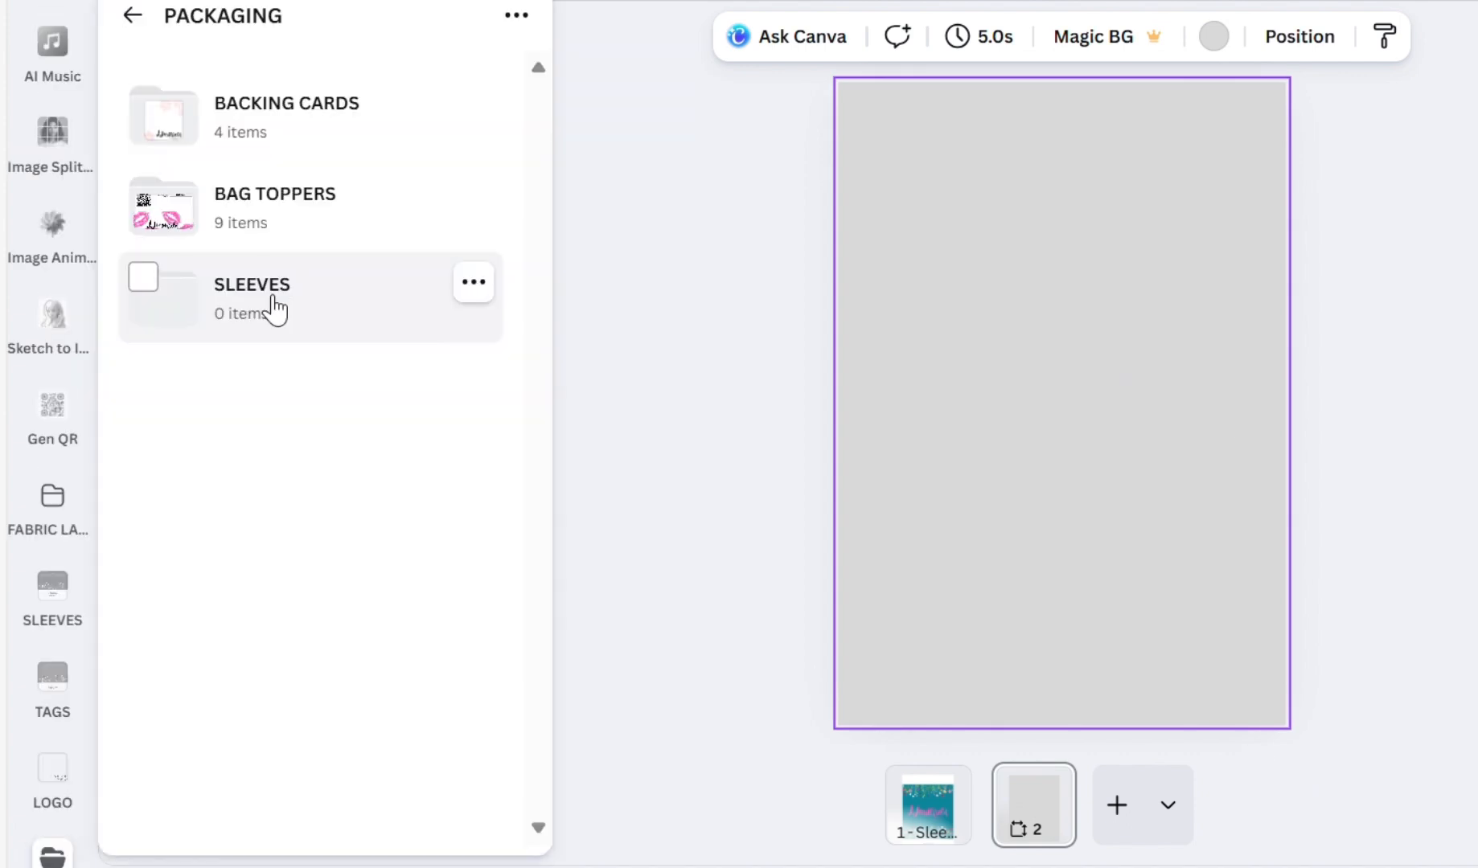
- Insert the finished sleeve image from the SLEEVES folder in PACKAGING onto the grey page
click(273, 307)
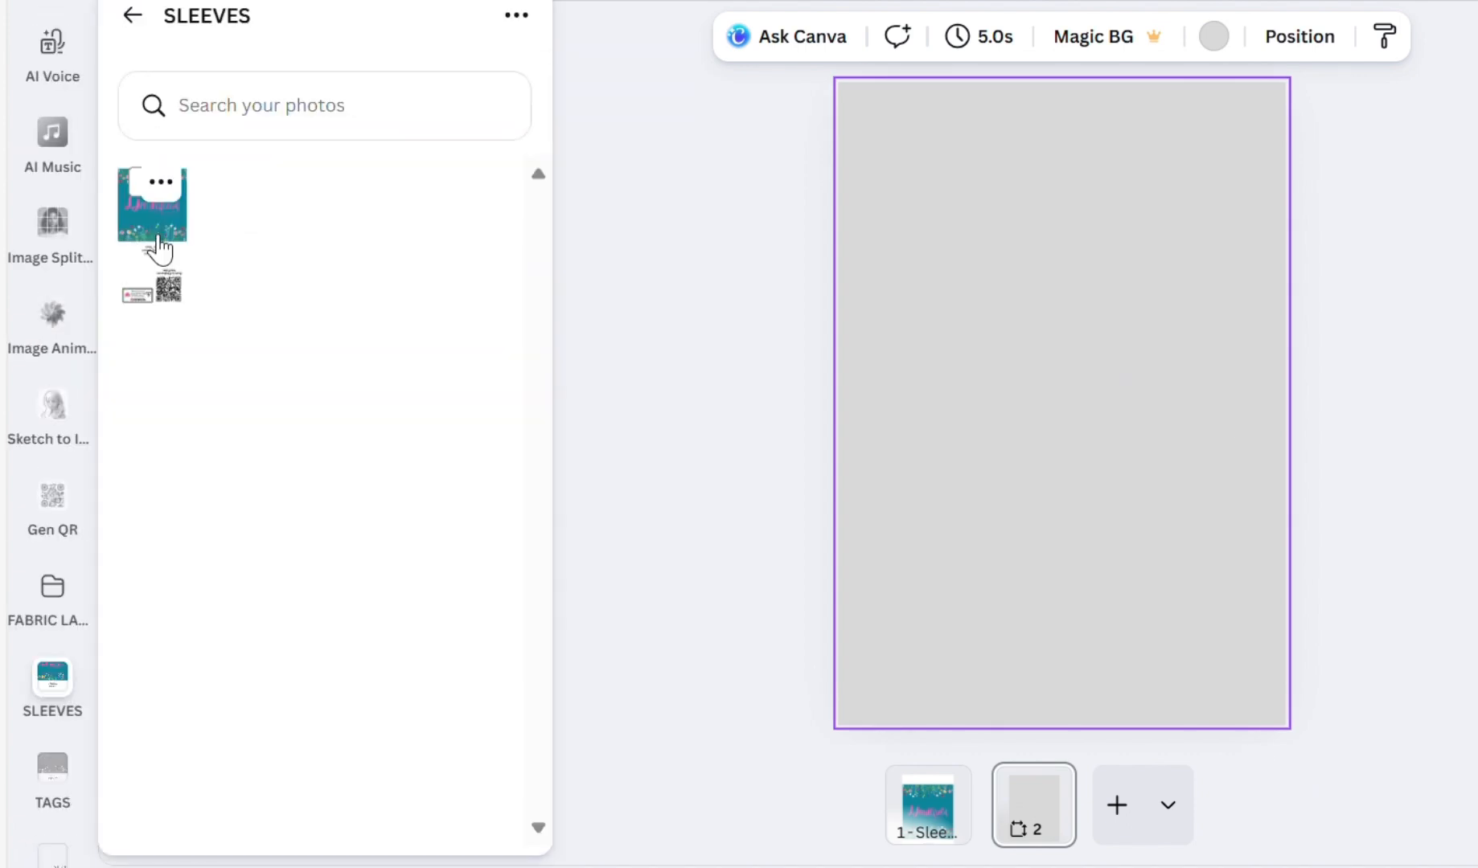
click(158, 251)
click(1077, 217)
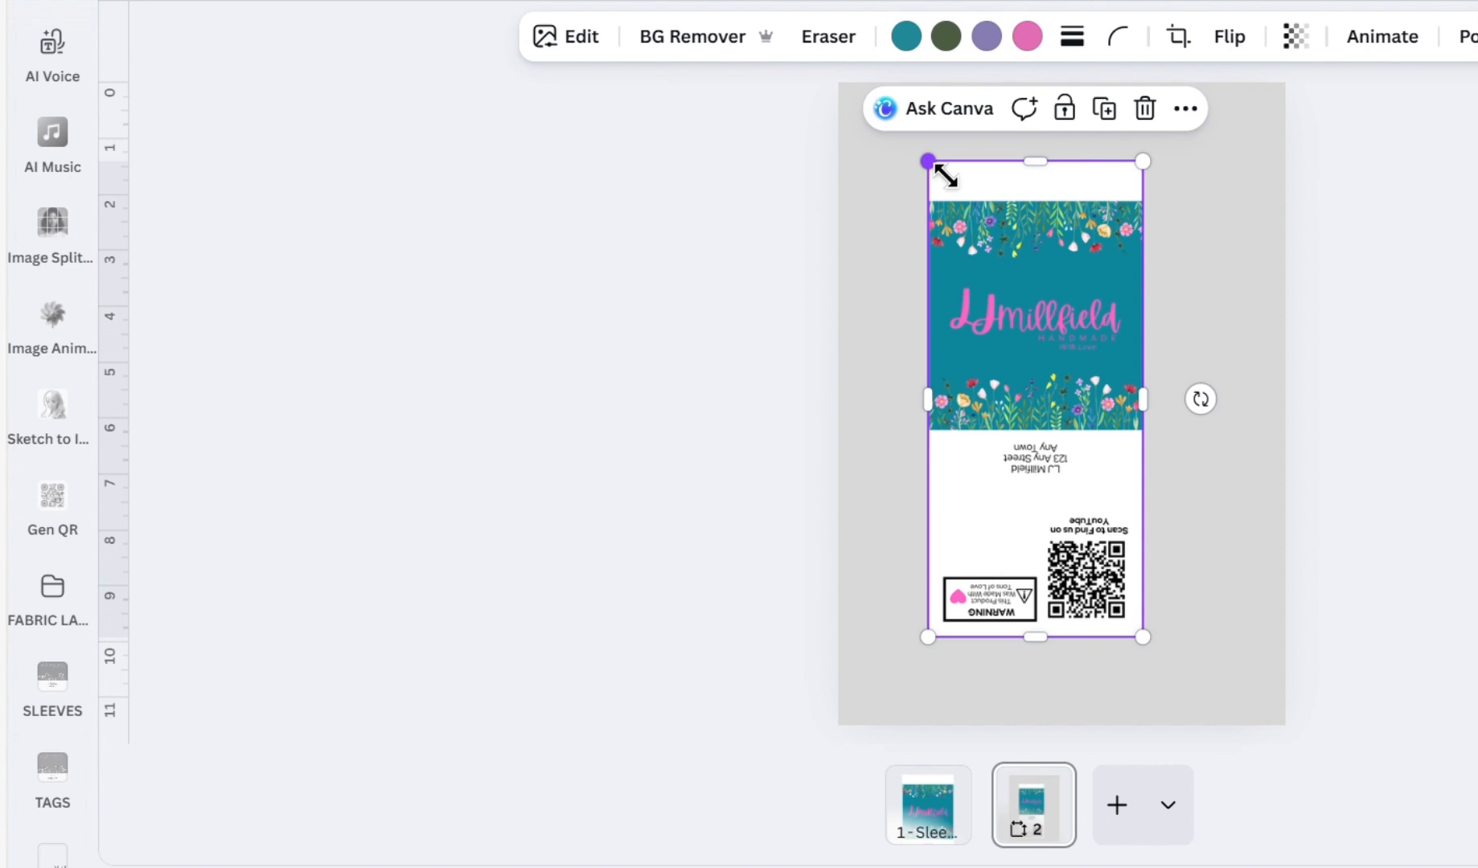
- Size the sleeve image to 3.5 in wide and 7.75 in high
drag(945, 175, 971, 218)
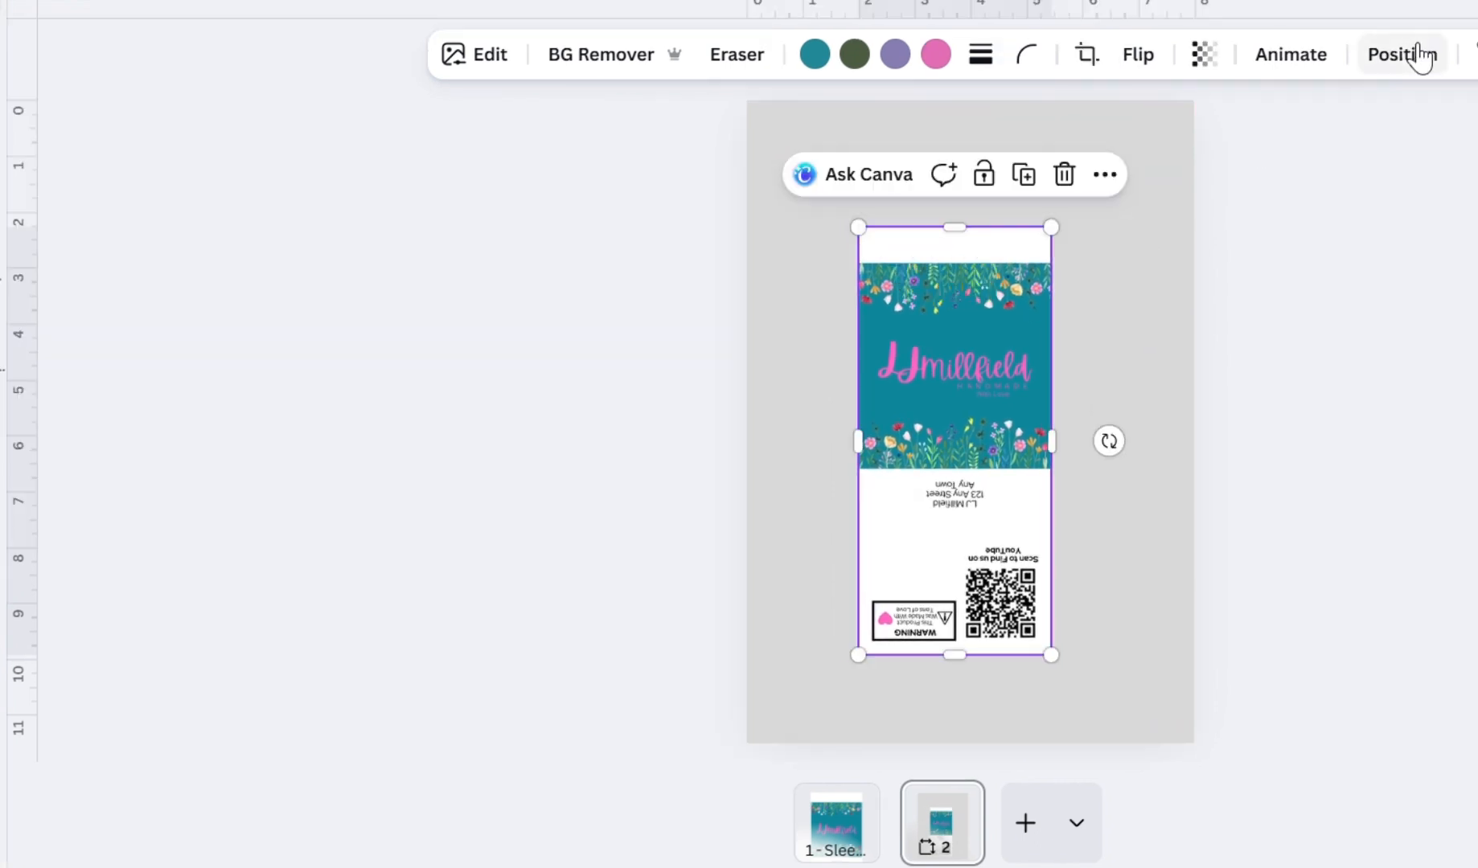
click(1470, 36)
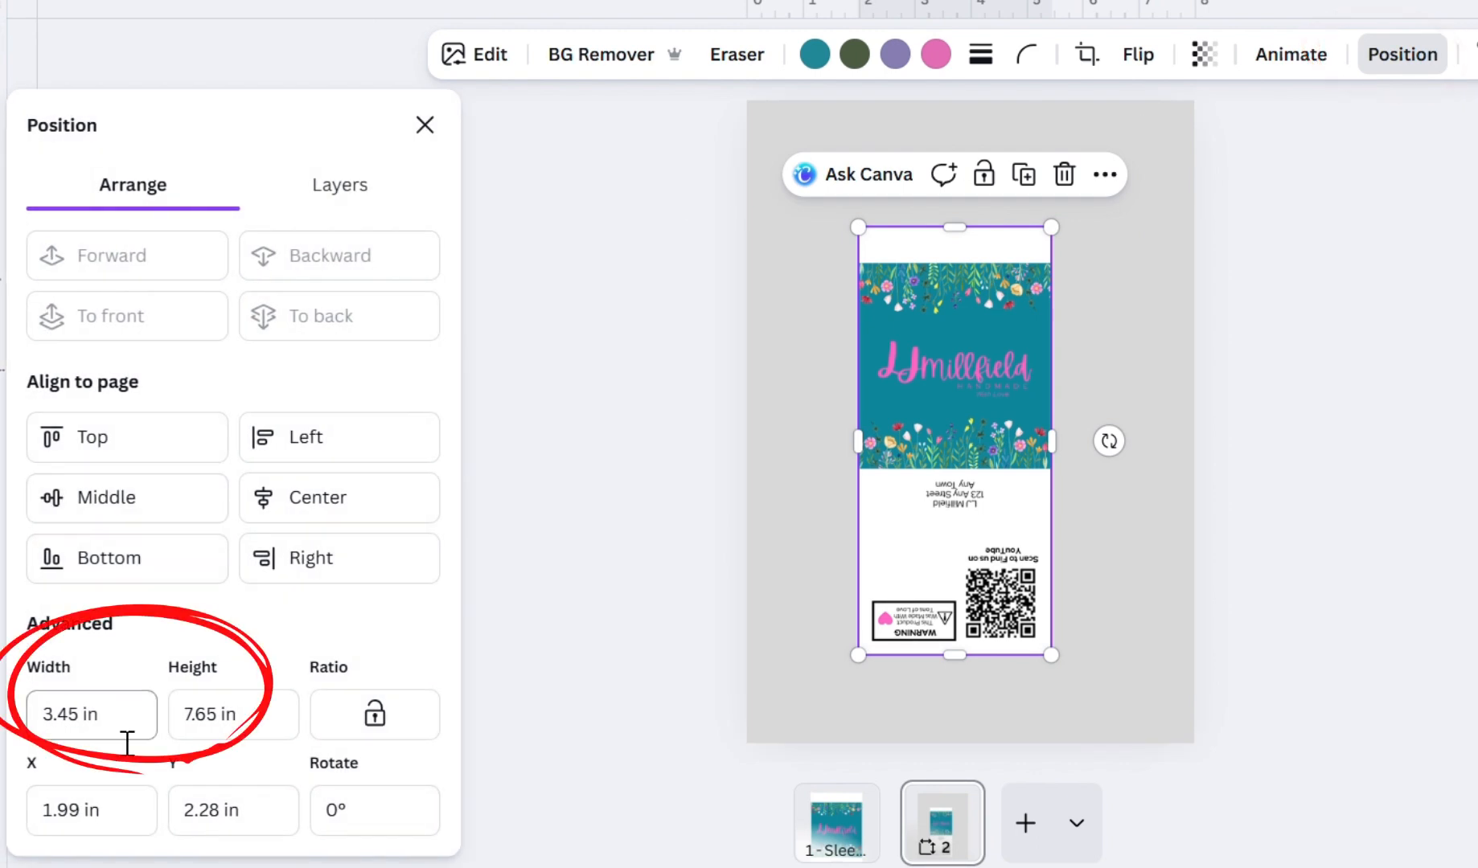
click(97, 717)
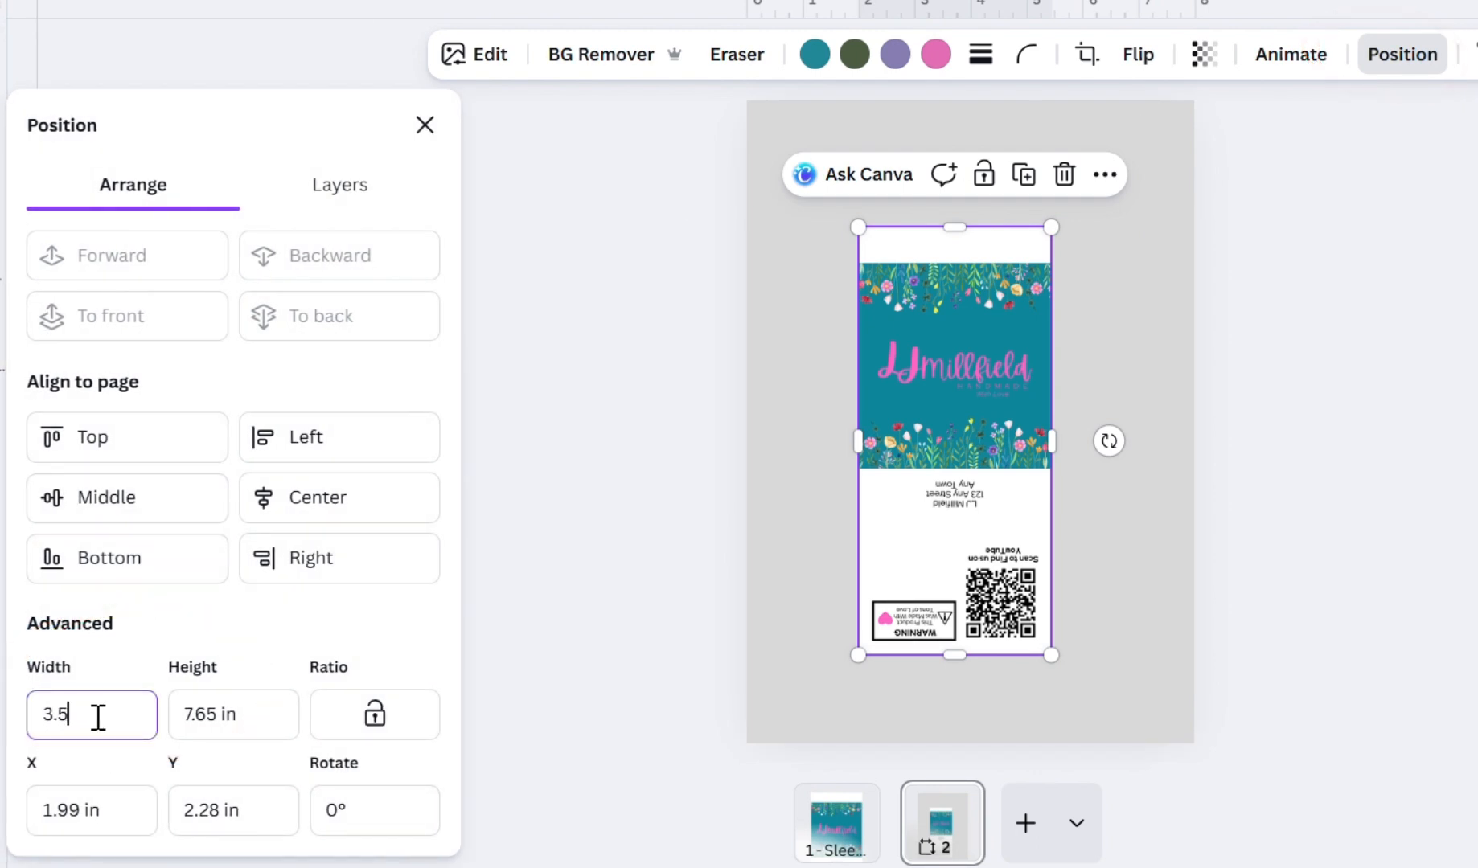
click(234, 737)
key(BackSpace)
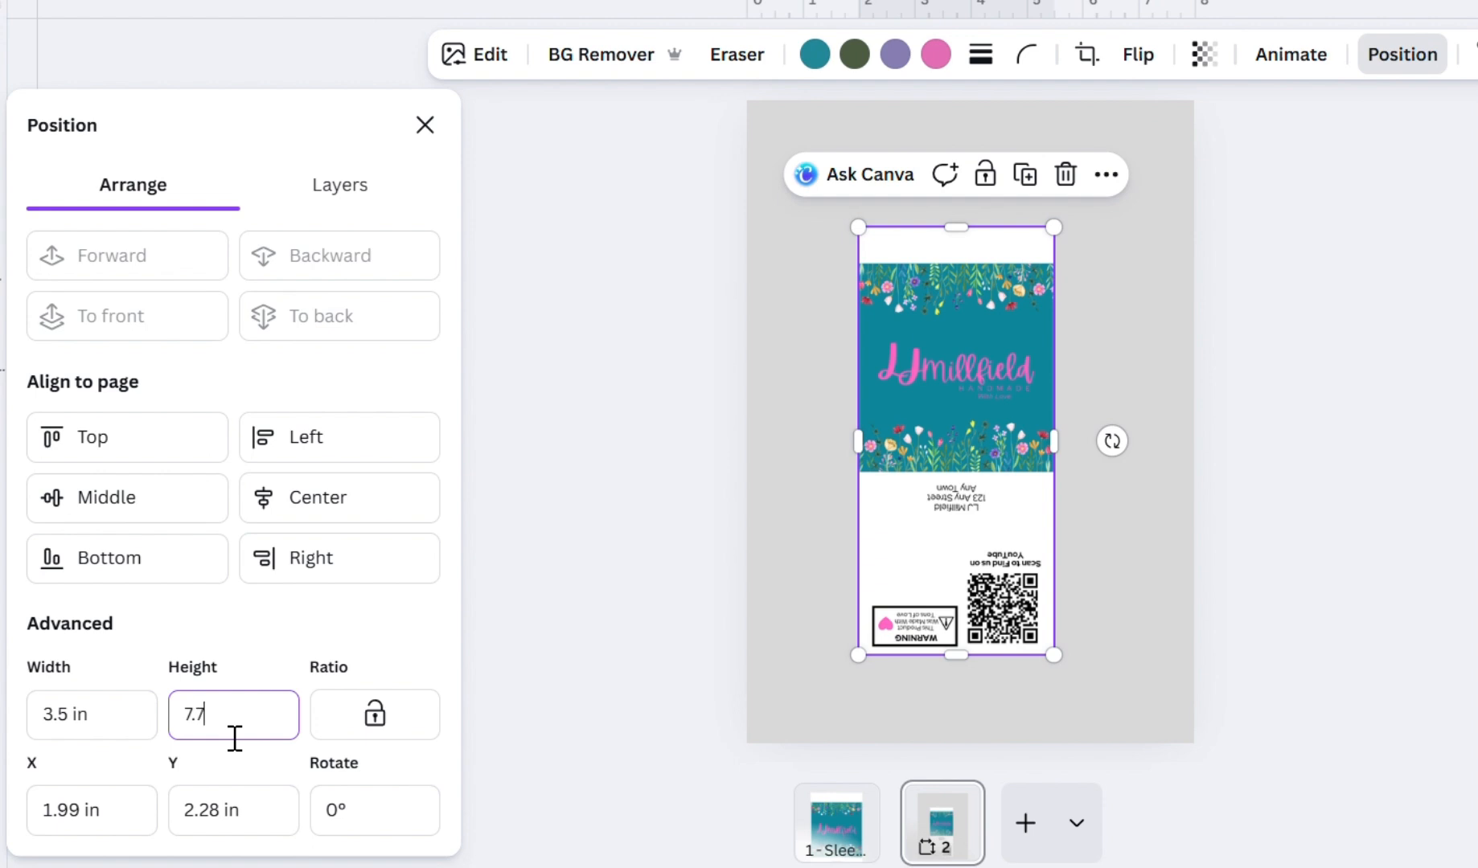
text(5)
key(Return)
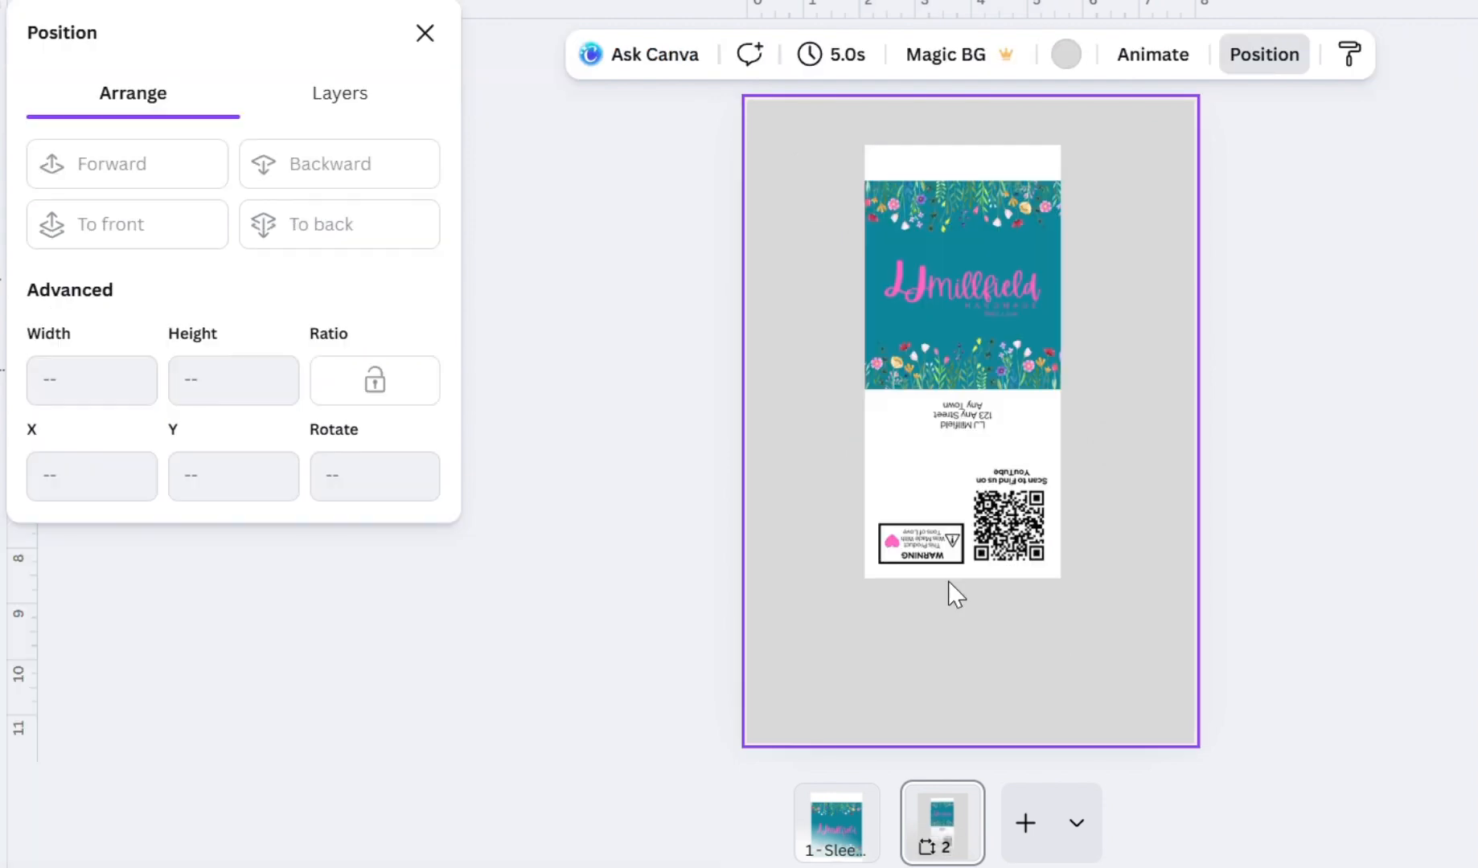
- Rotate the sleeve image 90° and center it horizontally near the upper edge of the grey page
click(966, 440)
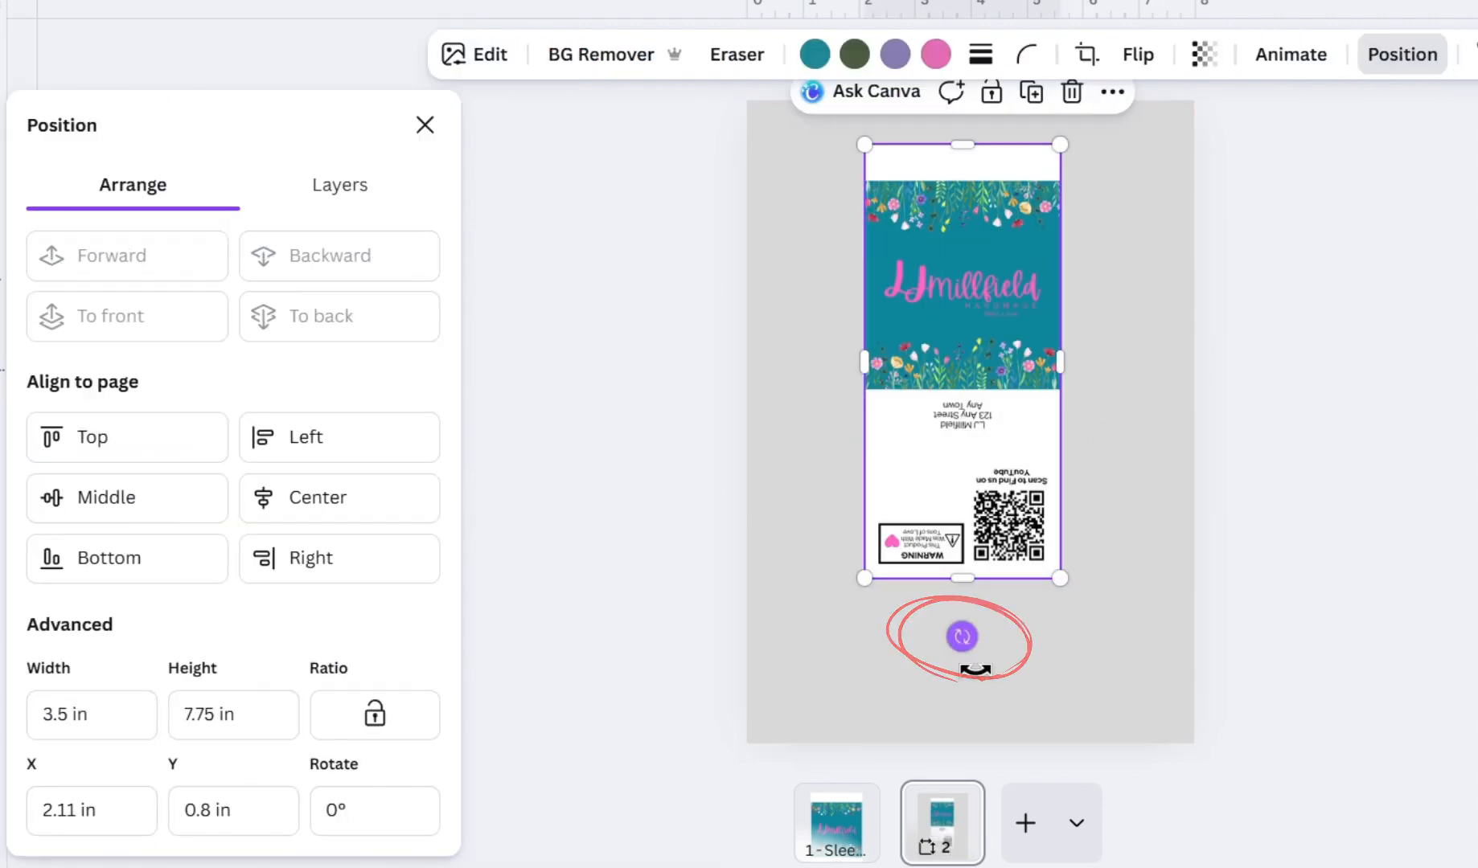
drag(975, 670, 769, 392)
drag(937, 360, 961, 235)
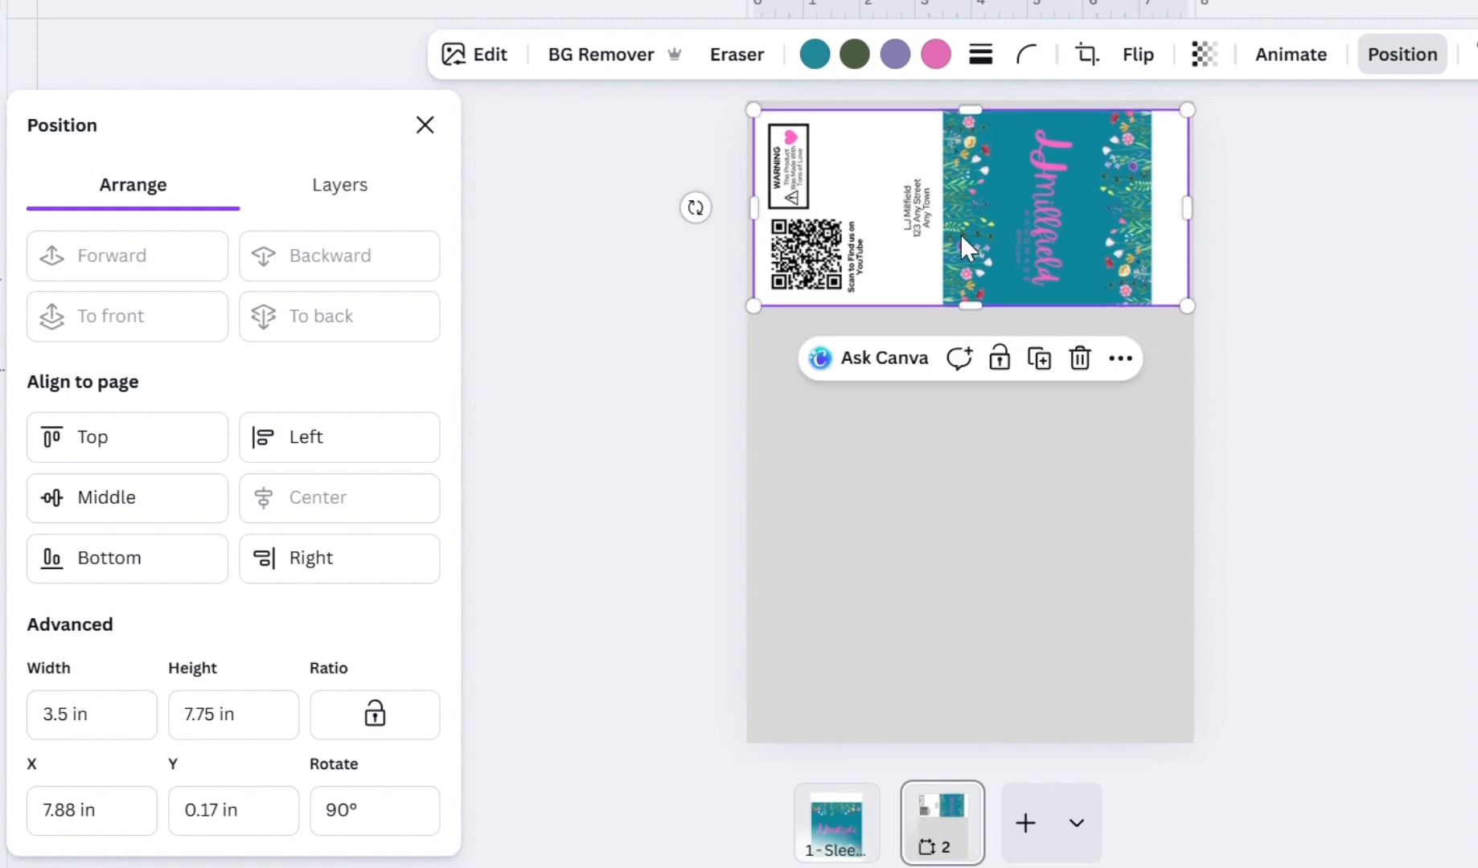
- Duplicate the rotated sleeve twice and stack the copies below it with small gaps, filling the page with three sleeves
click(1052, 363)
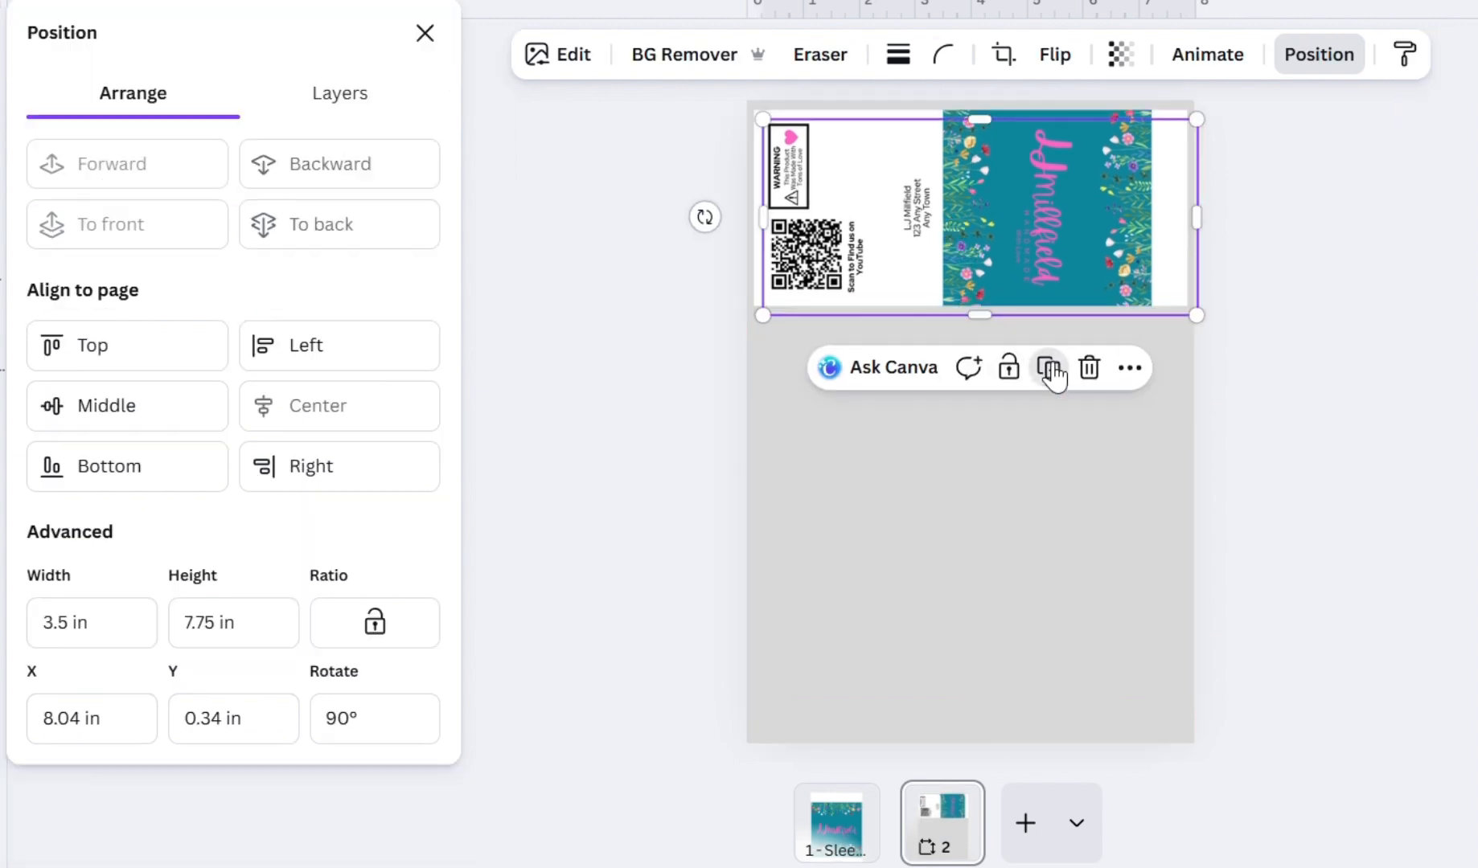
drag(1014, 223, 996, 416)
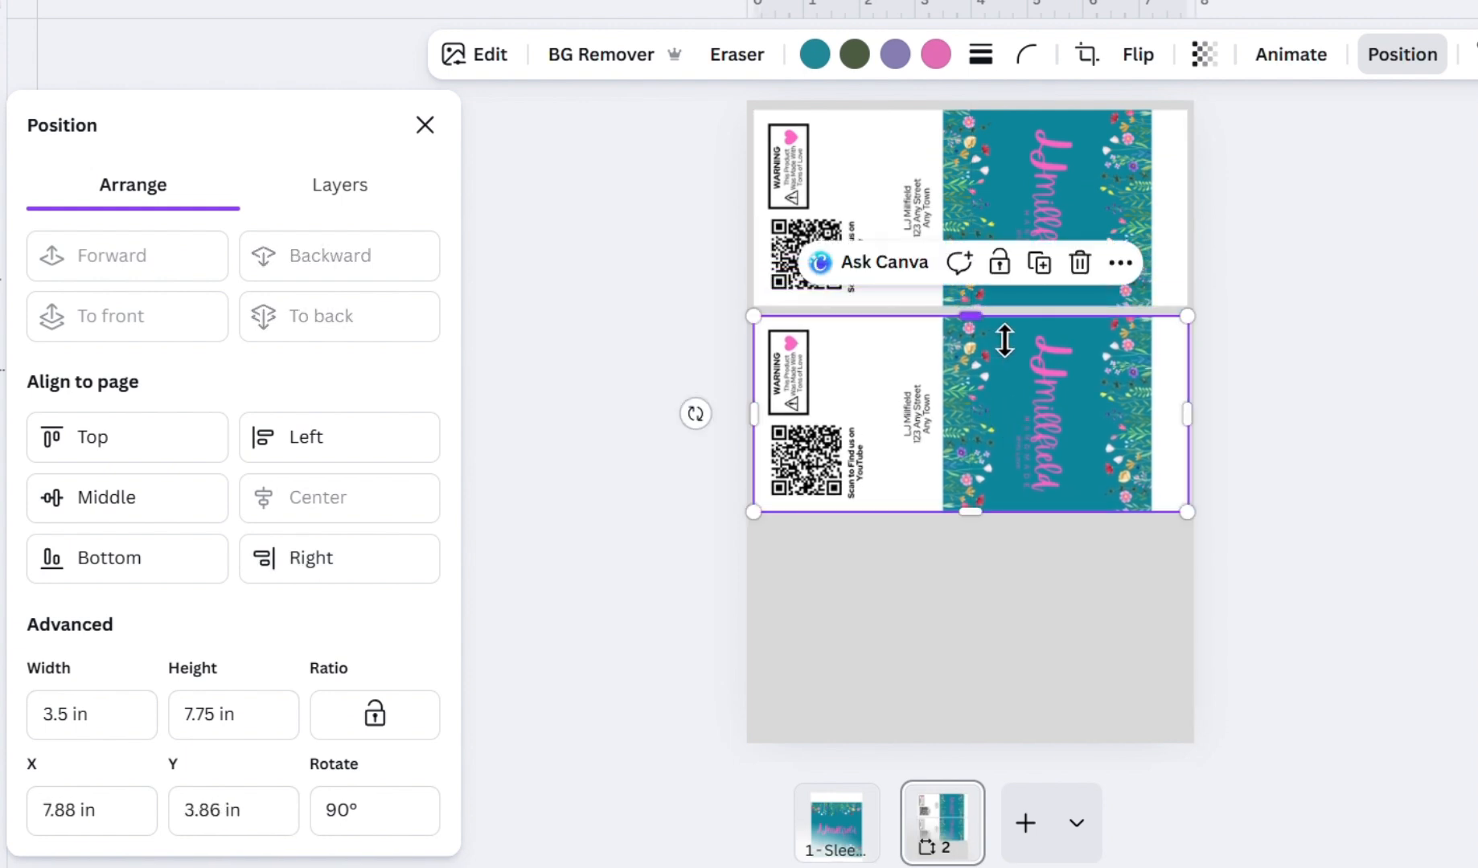
click(1051, 269)
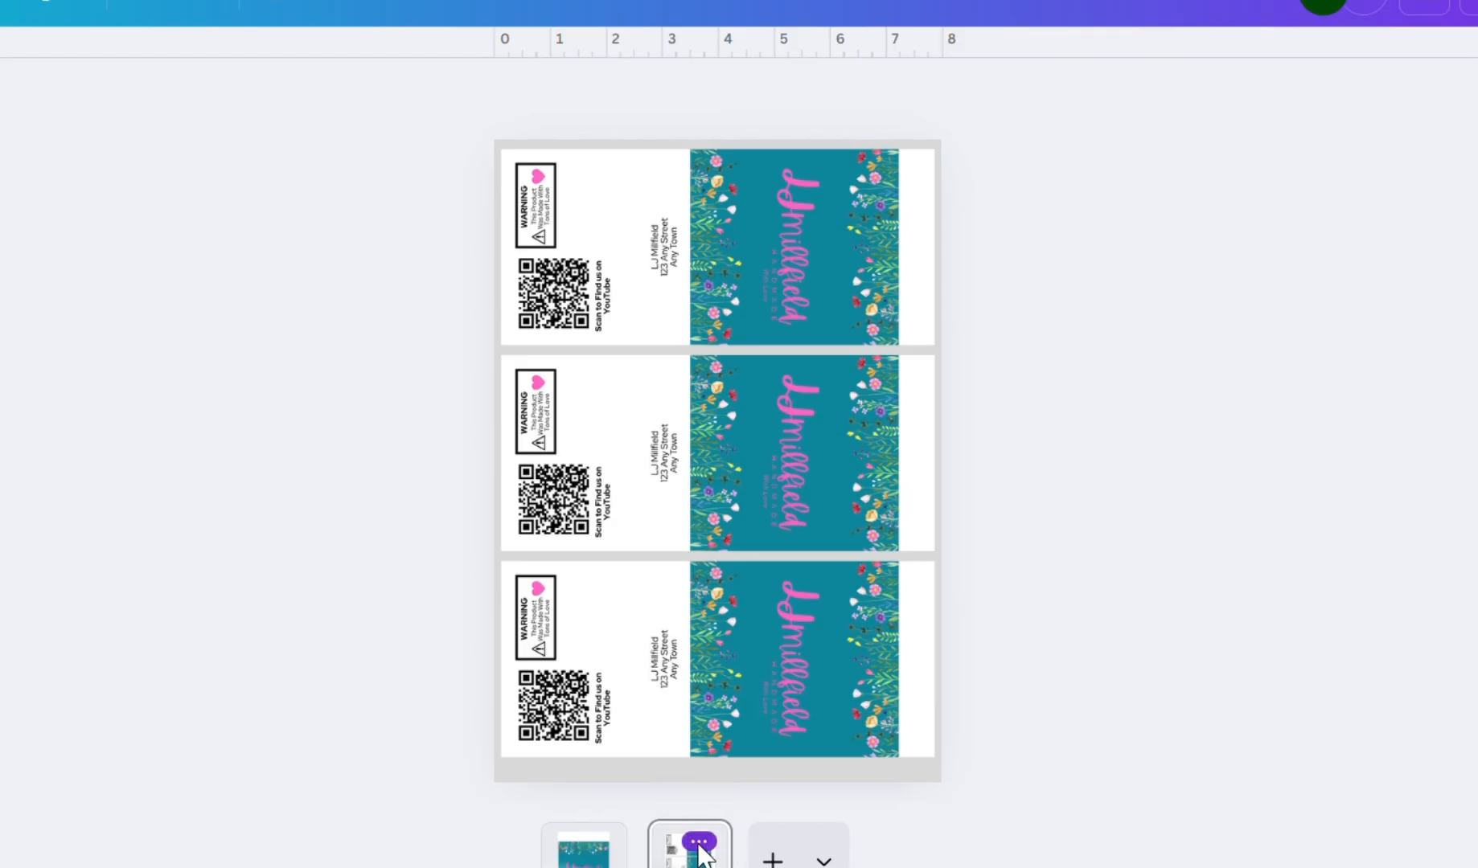
- Give the page holding the three sleeves a page title
click(699, 844)
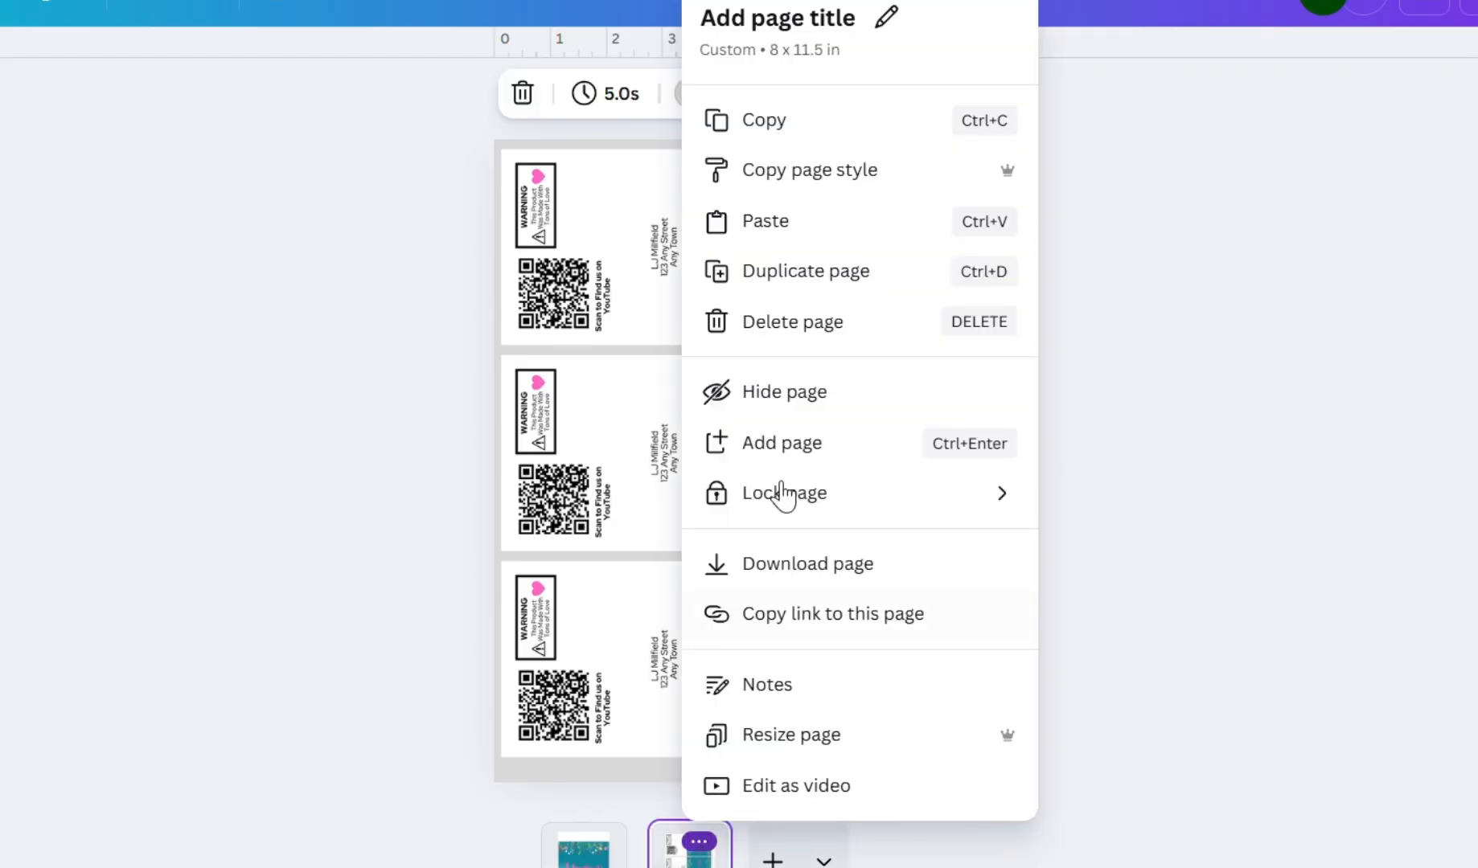
click(818, 25)
text(A)
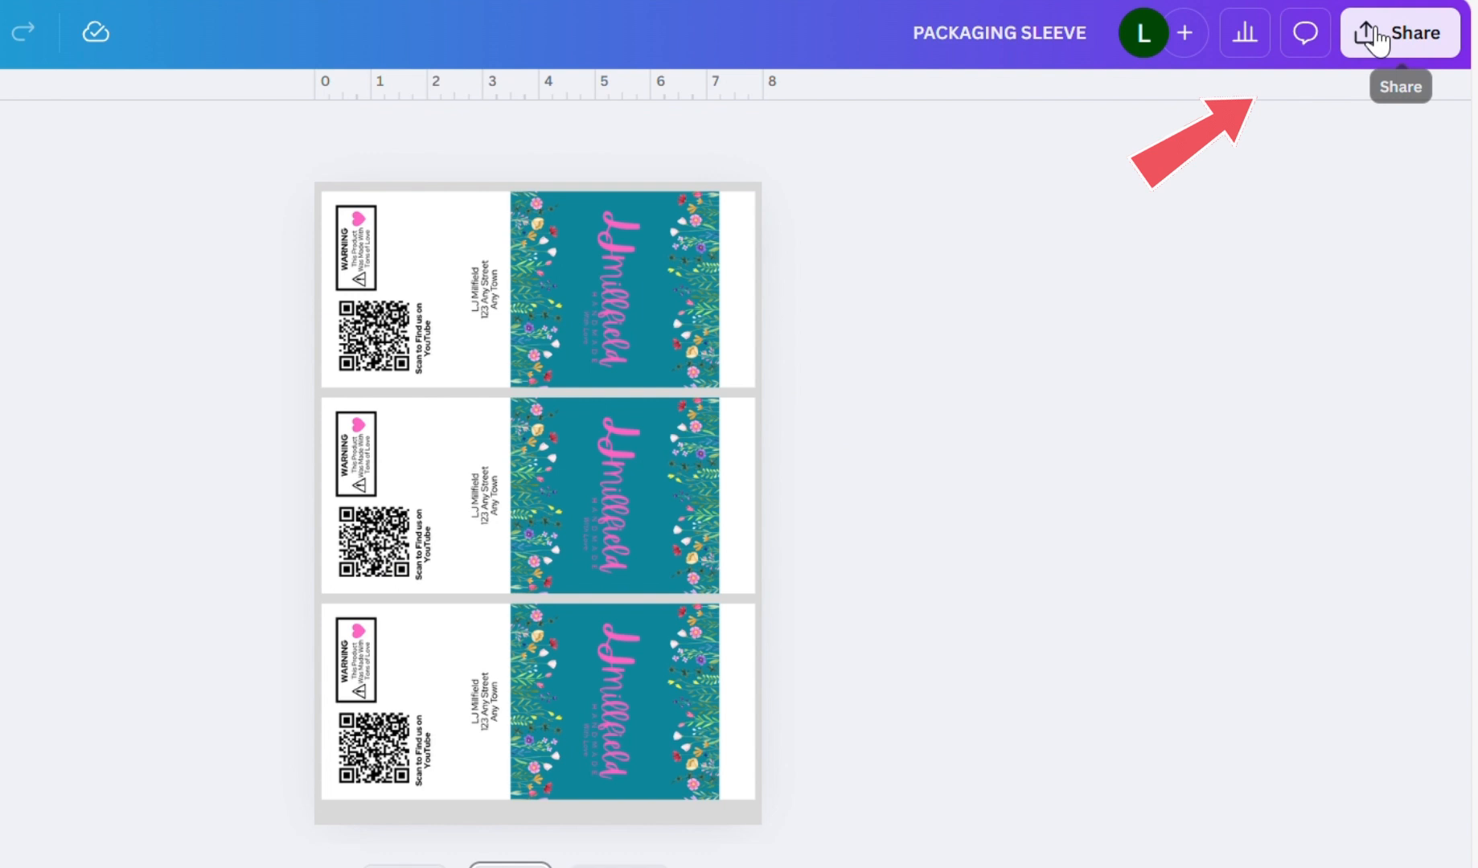
- Set up the design download as PDF Print with the CMYK (best for professional printing) color profile
click(1395, 32)
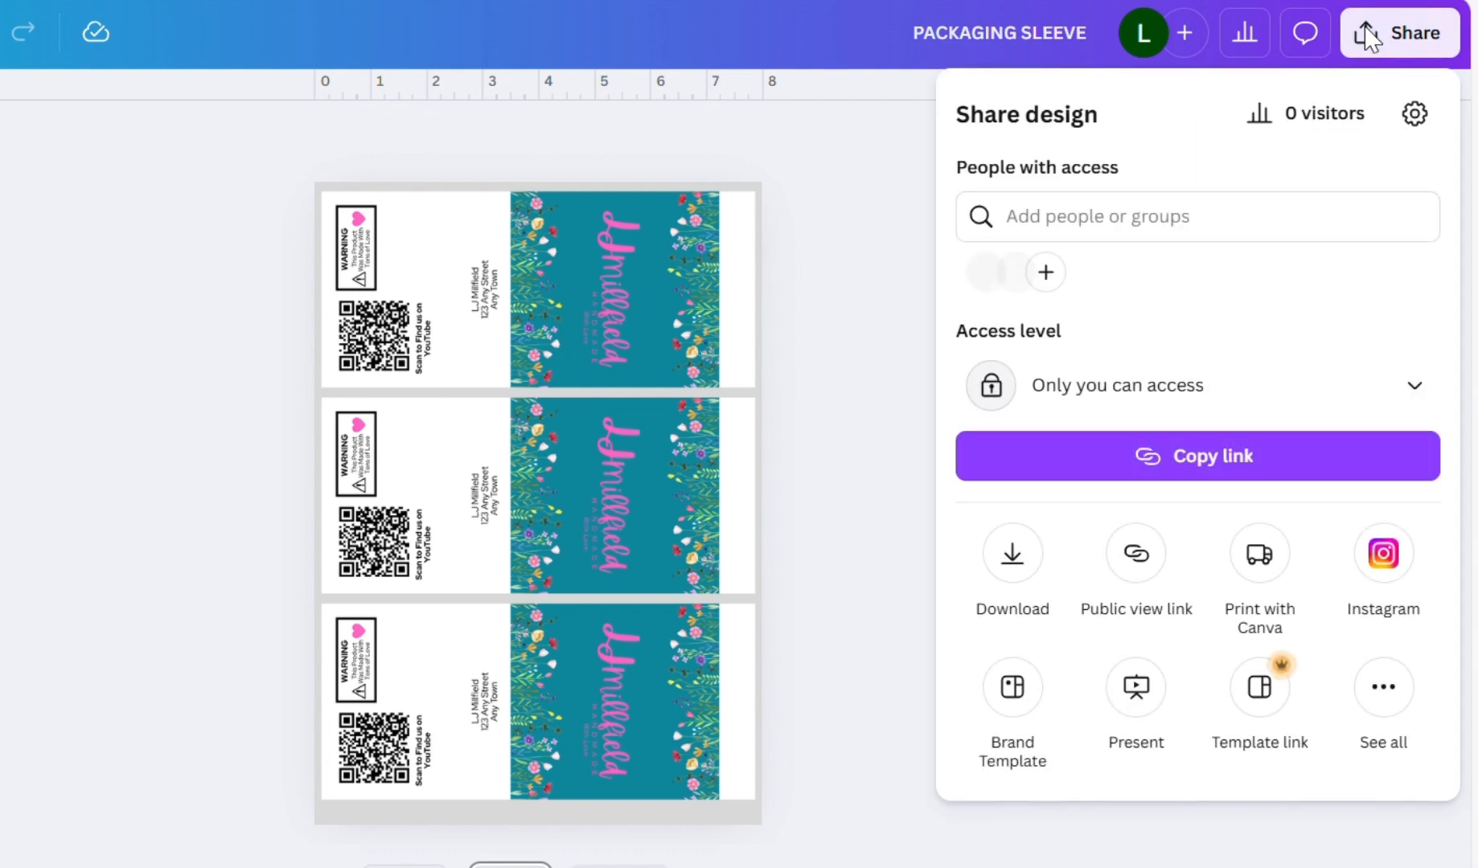
click(1017, 563)
click(1014, 207)
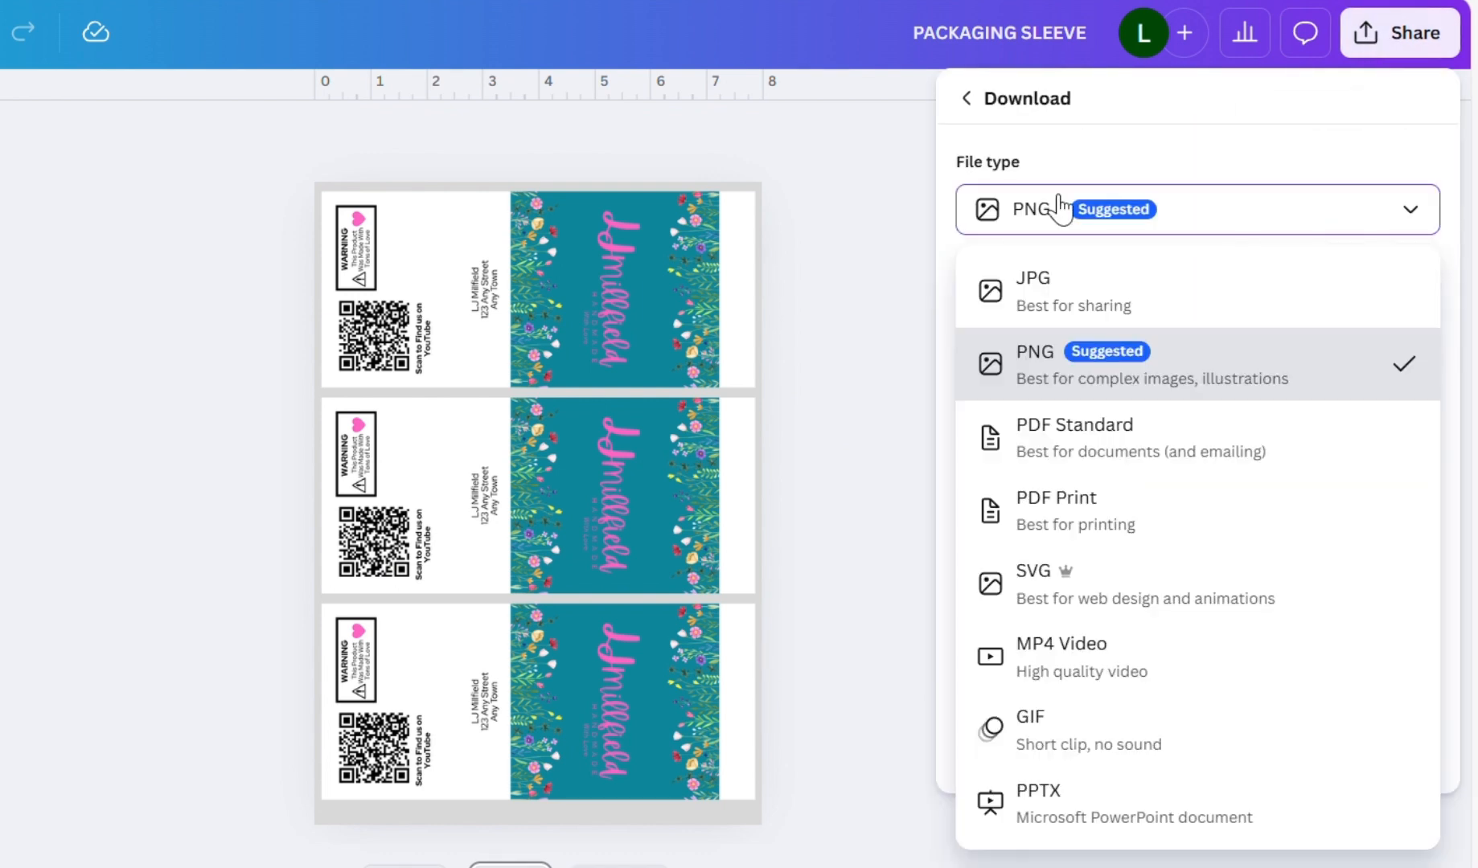
click(1085, 518)
click(1061, 534)
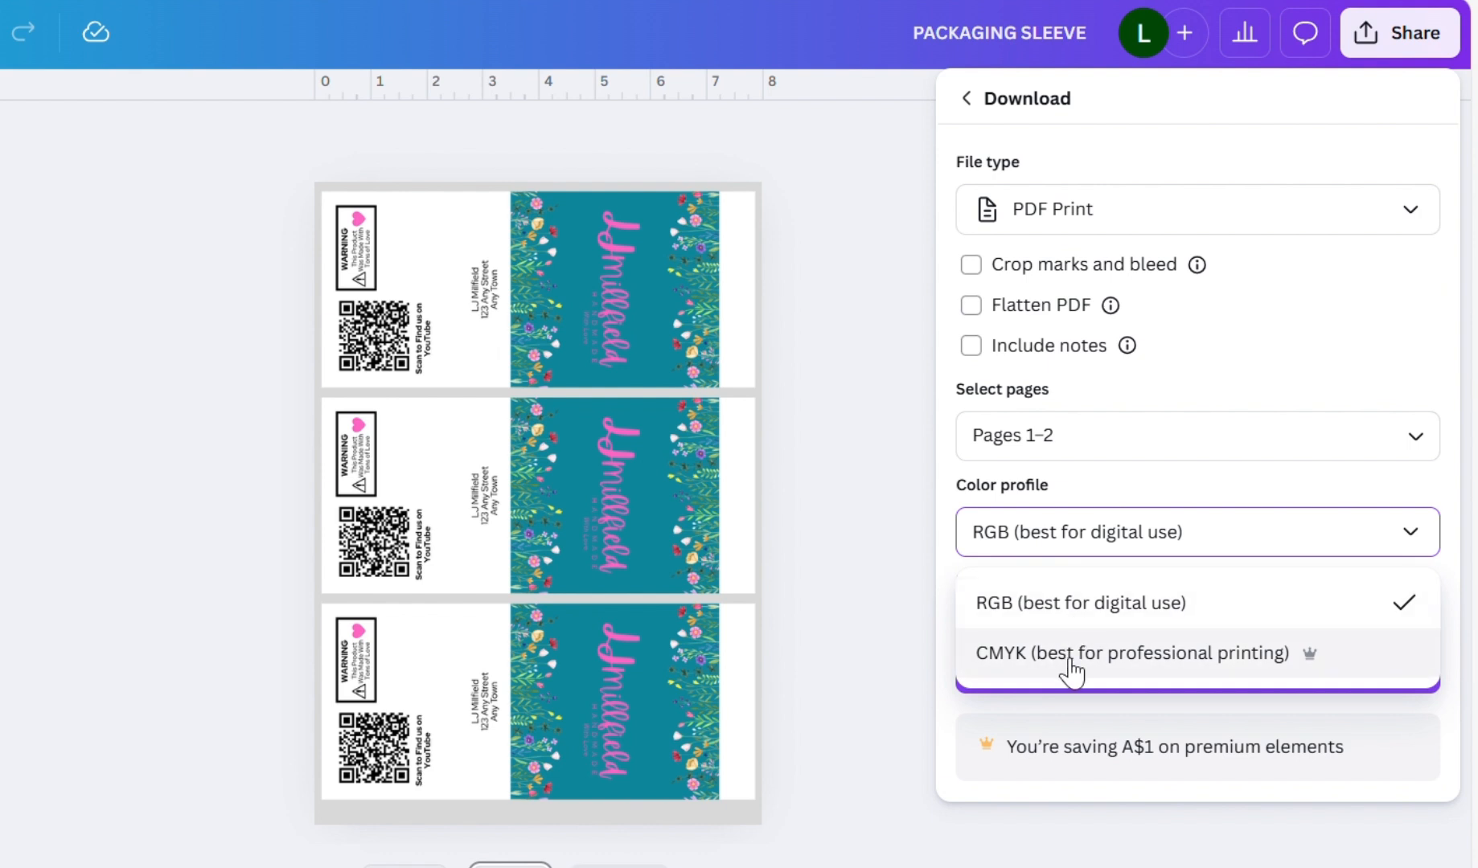
click(1072, 670)
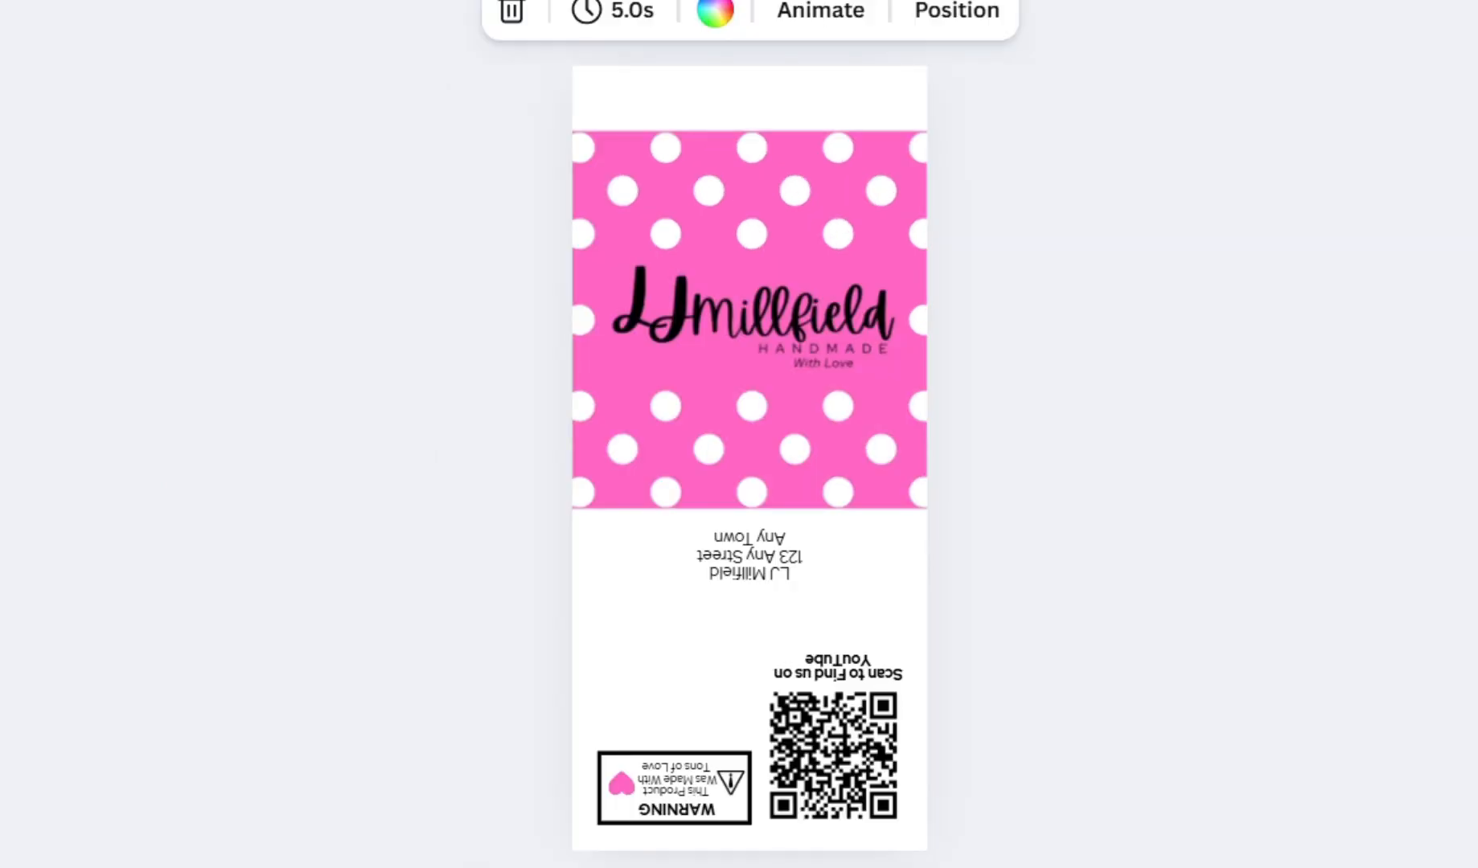
- View the alternative sleeve pages with the stitched heart design and the daisy flowers design
click(845, 867)
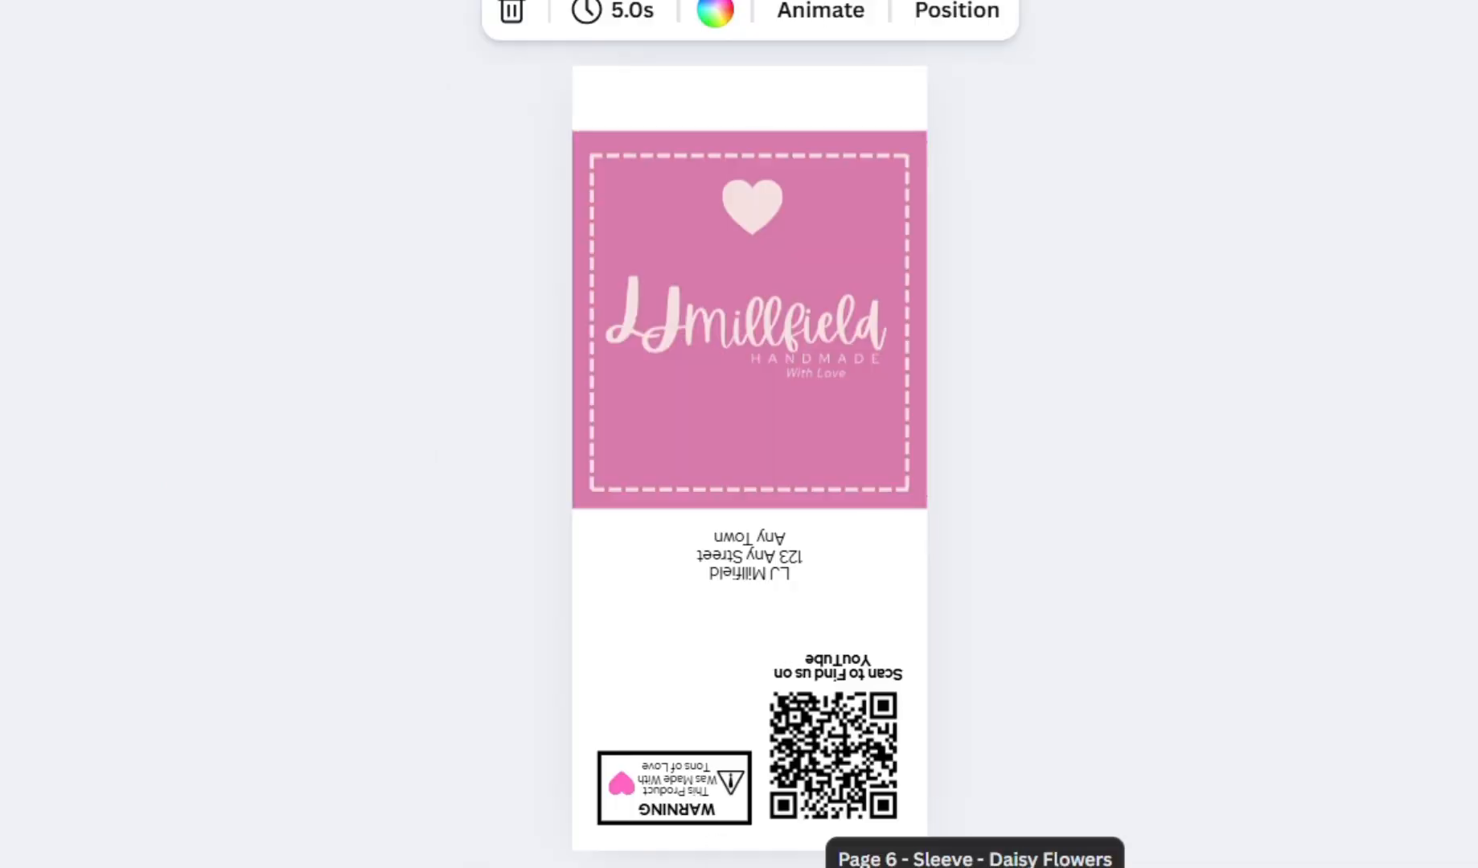
click(908, 867)
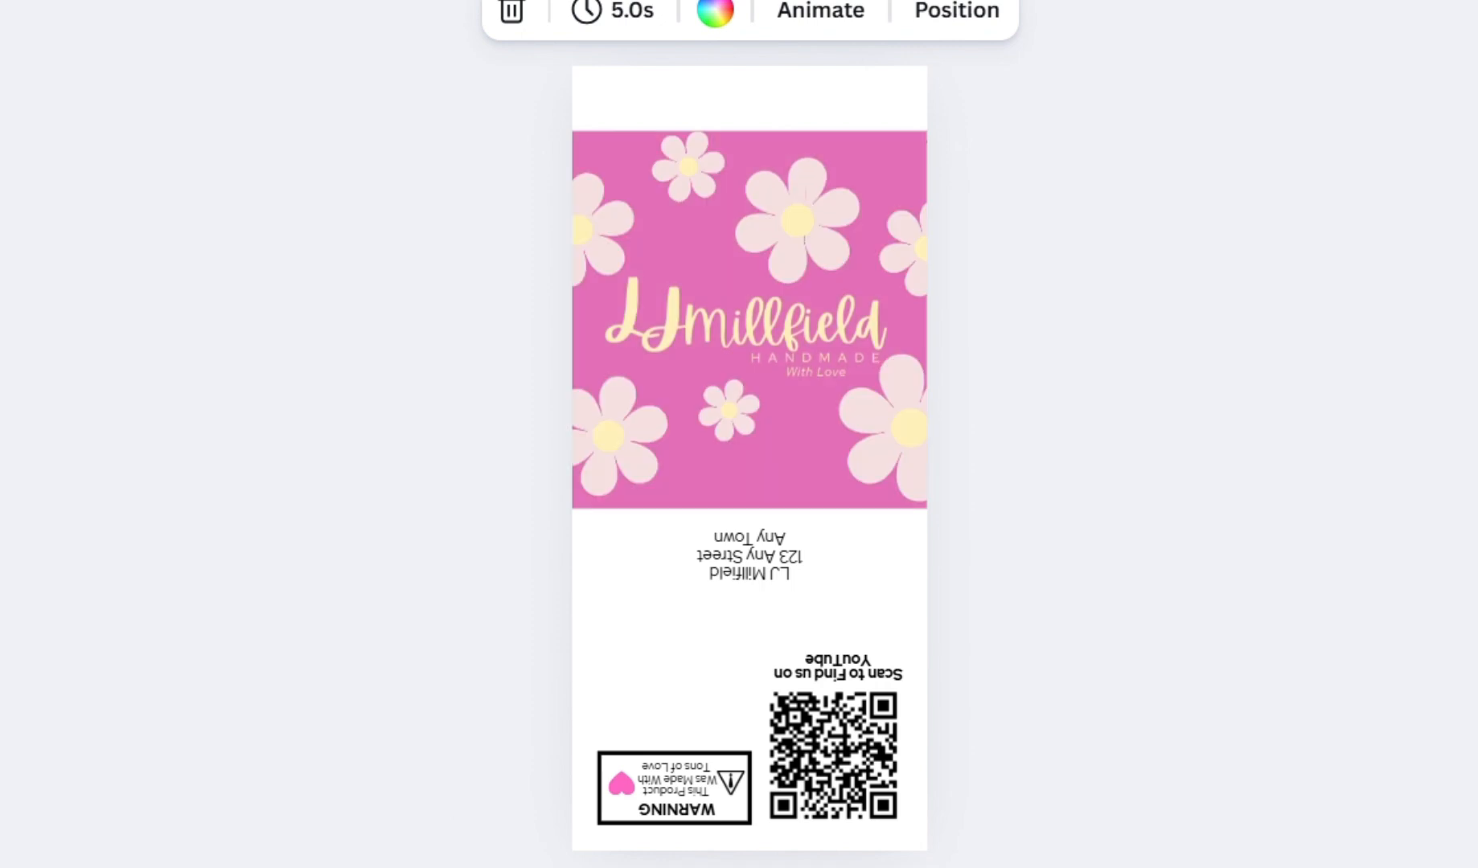